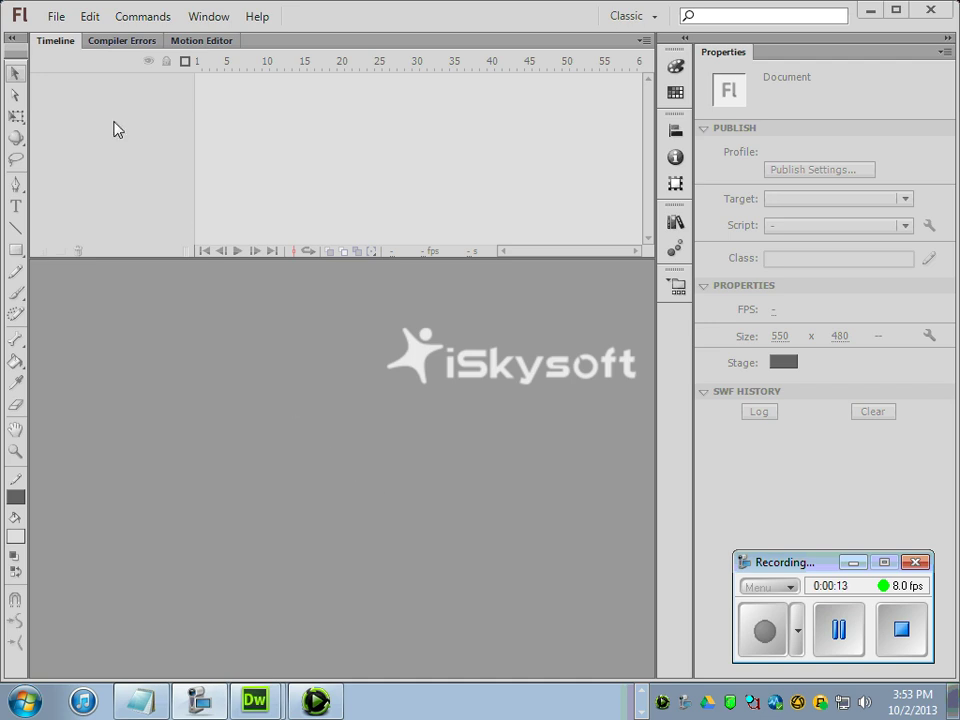
Create a new 800 × 400 px ActionScript 3.0 document and fit the stage in the window
{"action": "left_click", "coordinate": [56, 19]}
{"action": "left_click", "coordinate": [78, 36]}
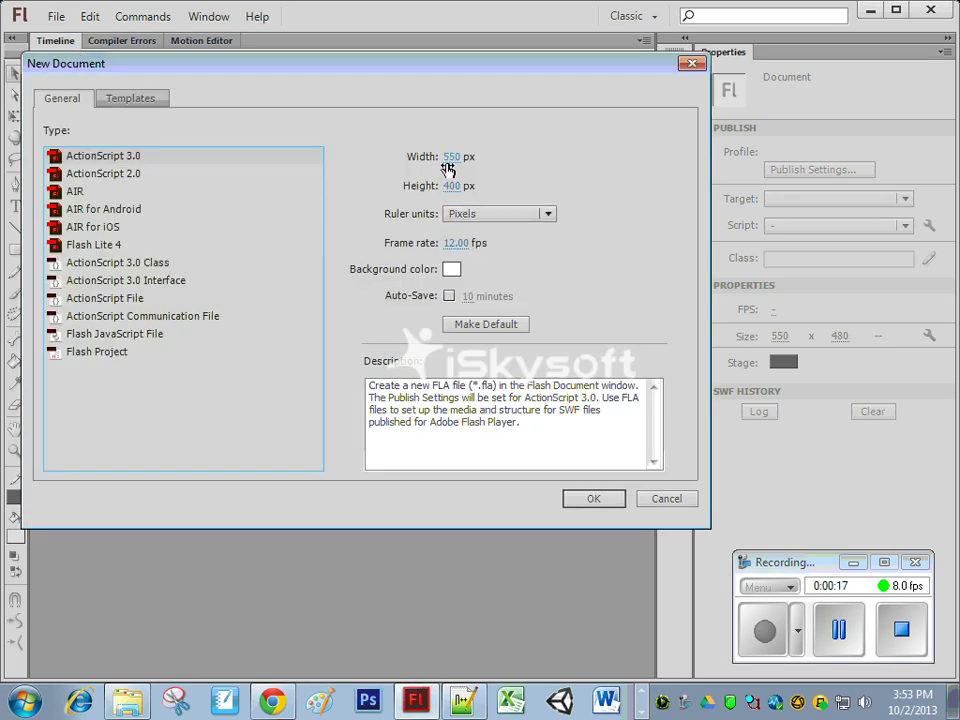
{"action": "left_click", "coordinate": [453, 157]}
{"action": "type", "text": "800"}
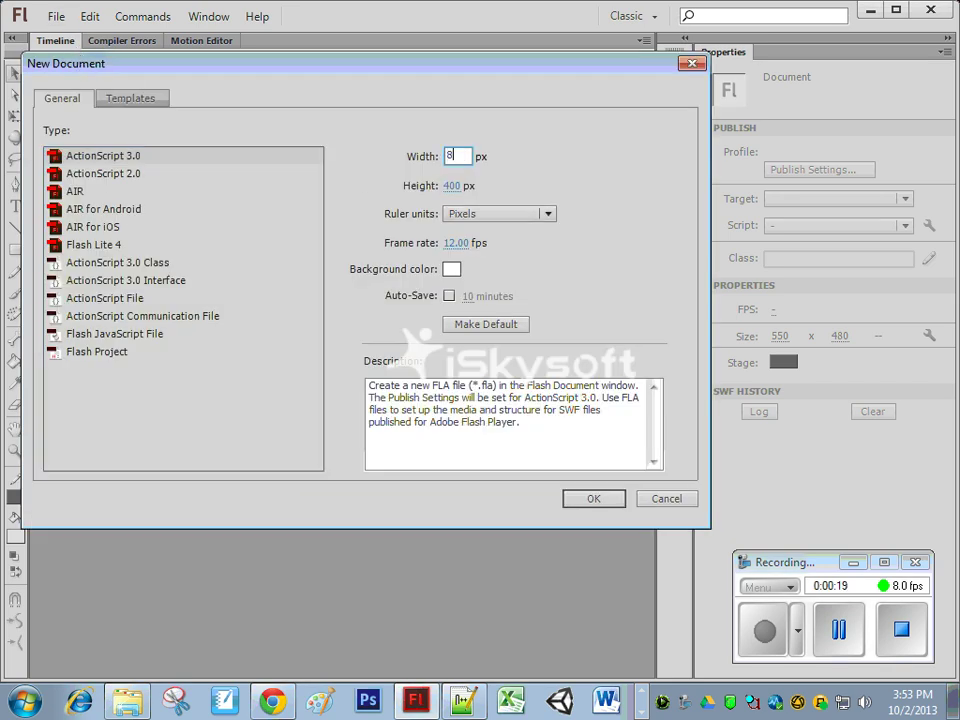
{"action": "left_click", "coordinate": [593, 499]}
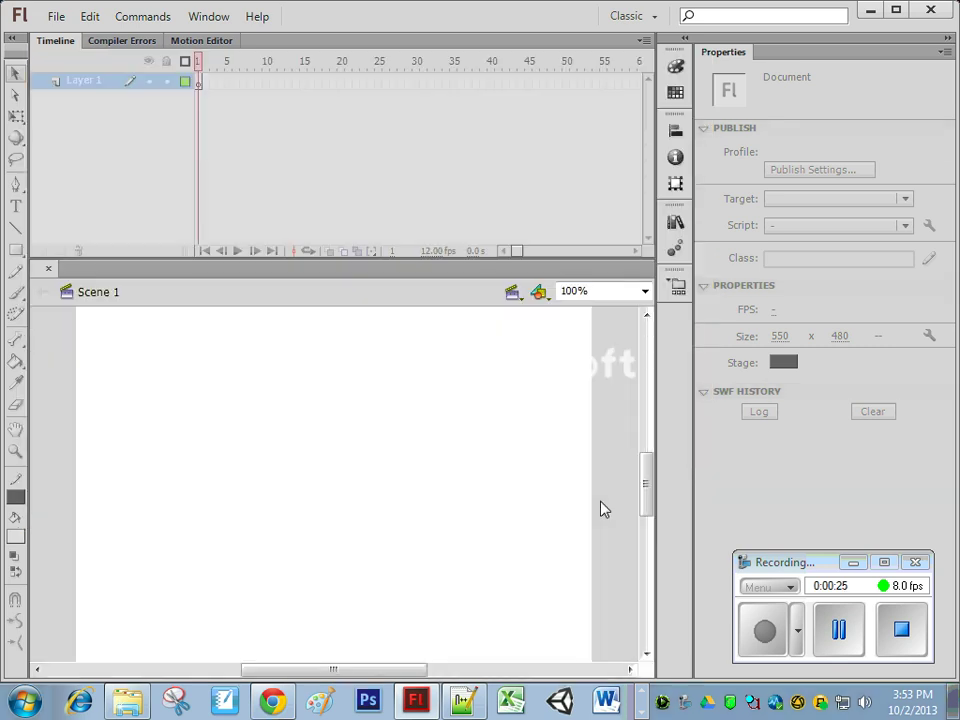
{"action": "left_click", "coordinate": [644, 291]}
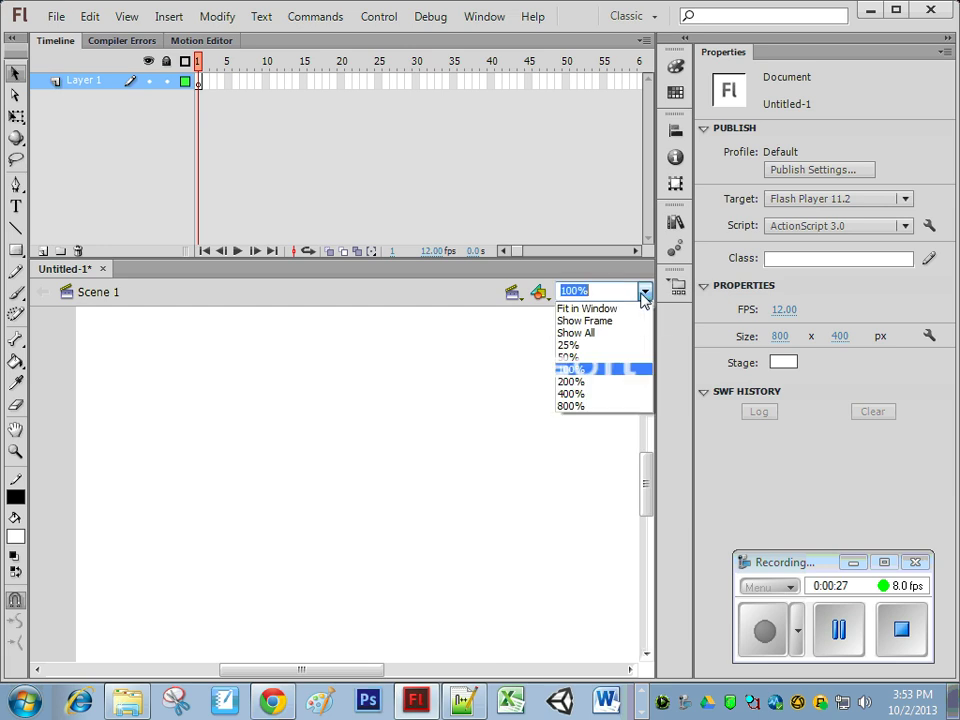
{"action": "left_click", "coordinate": [624, 311]}
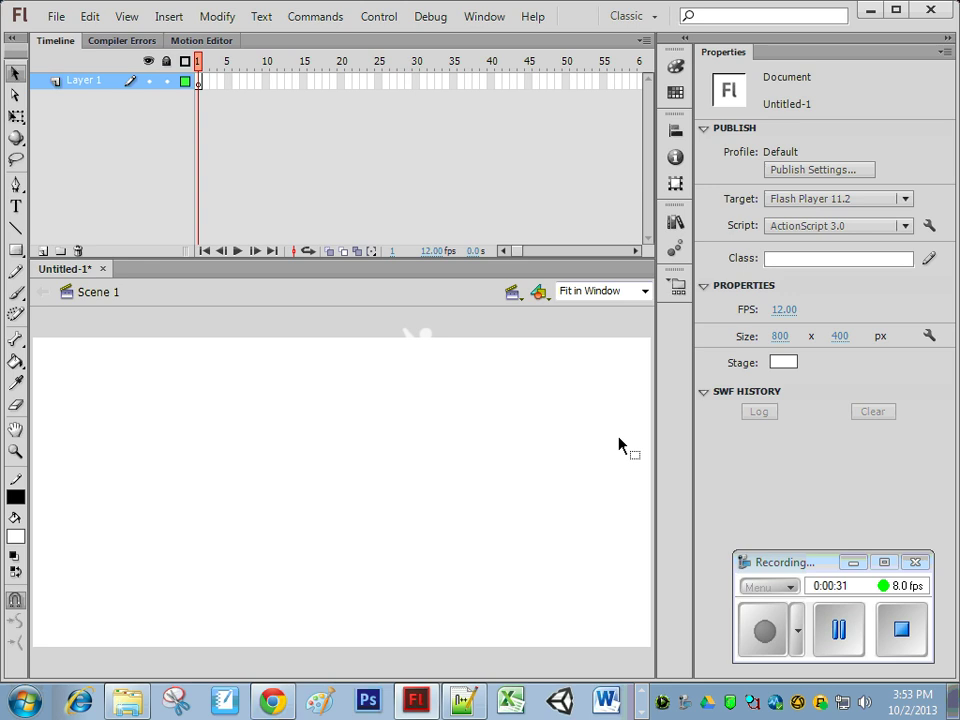
Set the stage background colour to dark green
{"action": "left_click", "coordinate": [785, 362]}
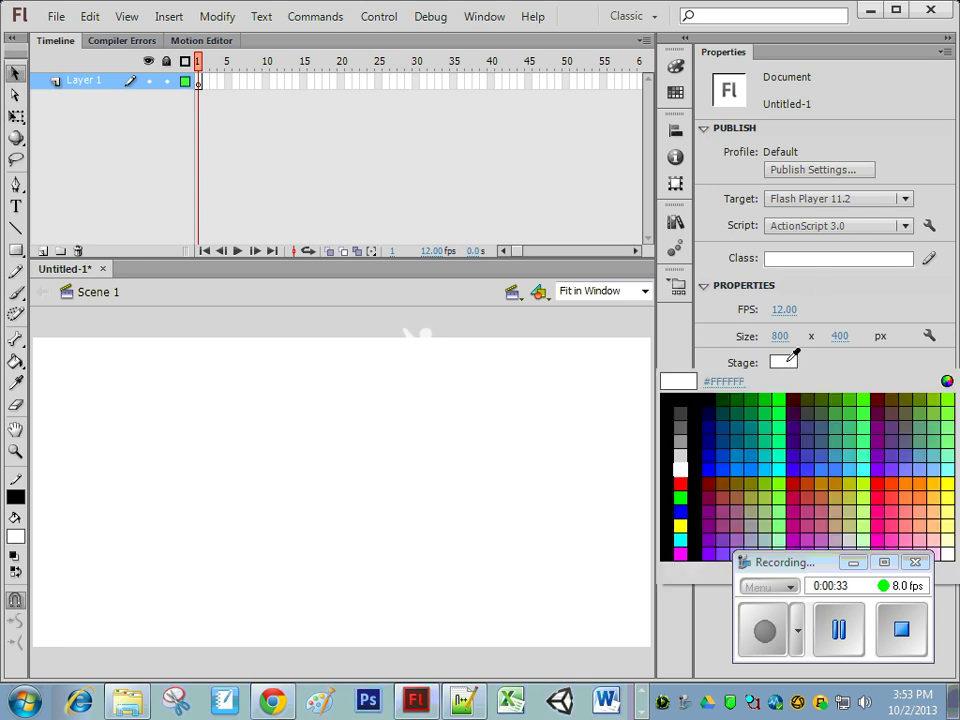
{"action": "left_click", "coordinate": [738, 400]}
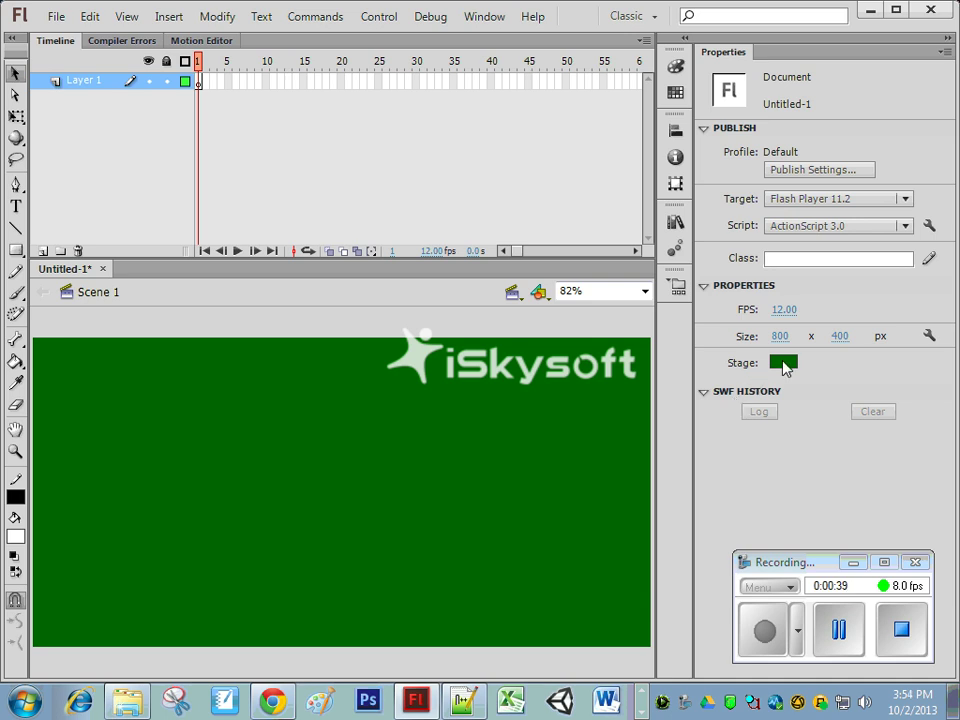
{"action": "left_click", "coordinate": [784, 364]}
{"action": "left_click", "coordinate": [728, 404]}
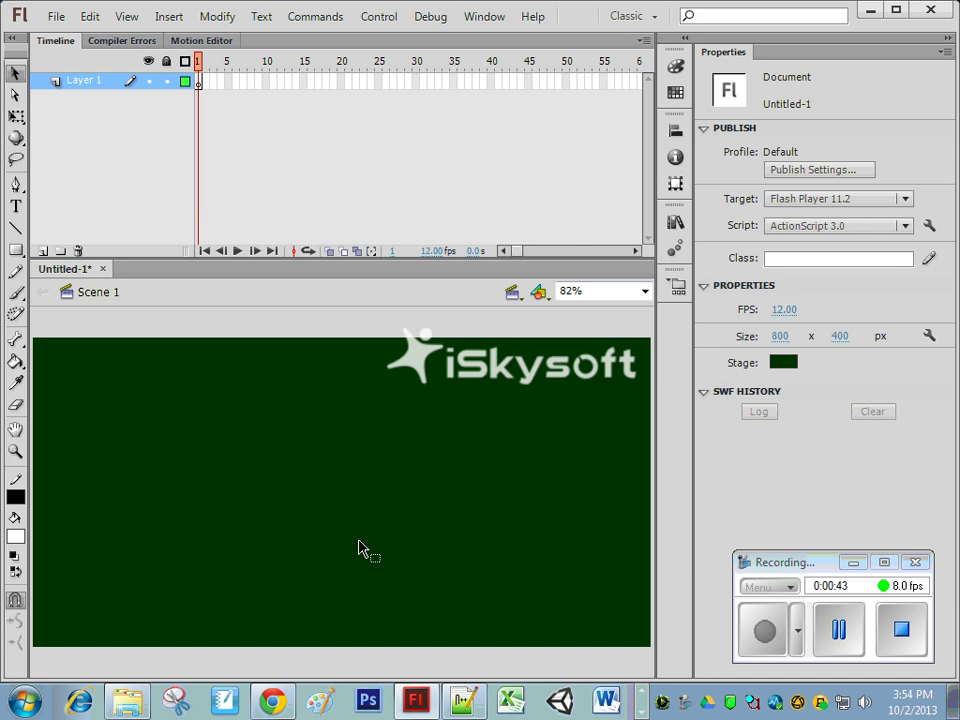
Rename Layer 1 to 'table'
{"action": "double_click", "coordinate": [99, 80]}
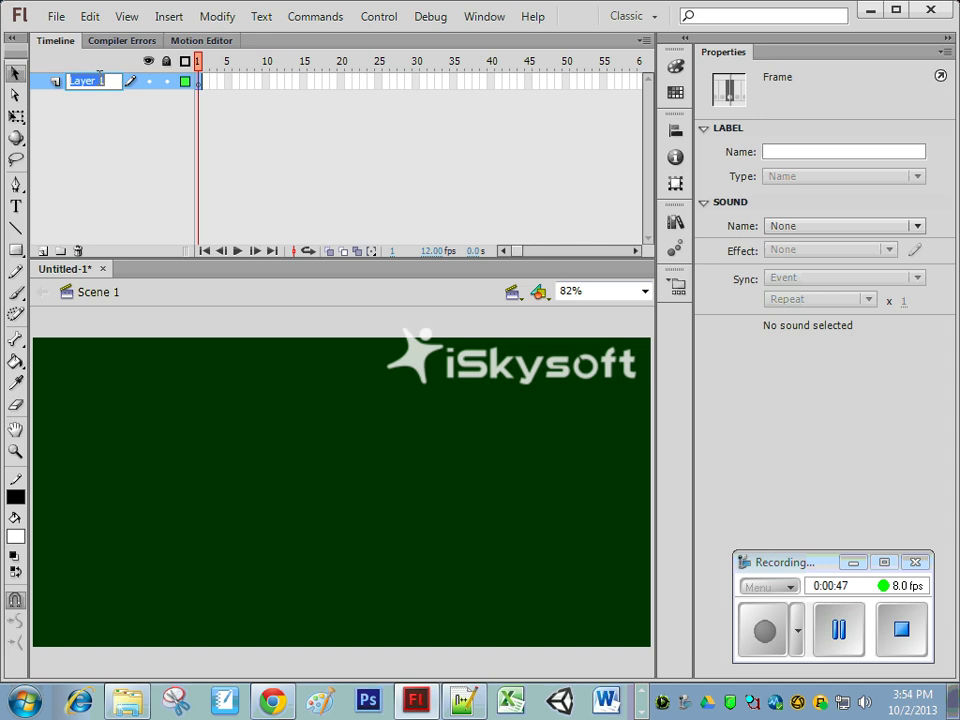
{"action": "type", "text": "table"}
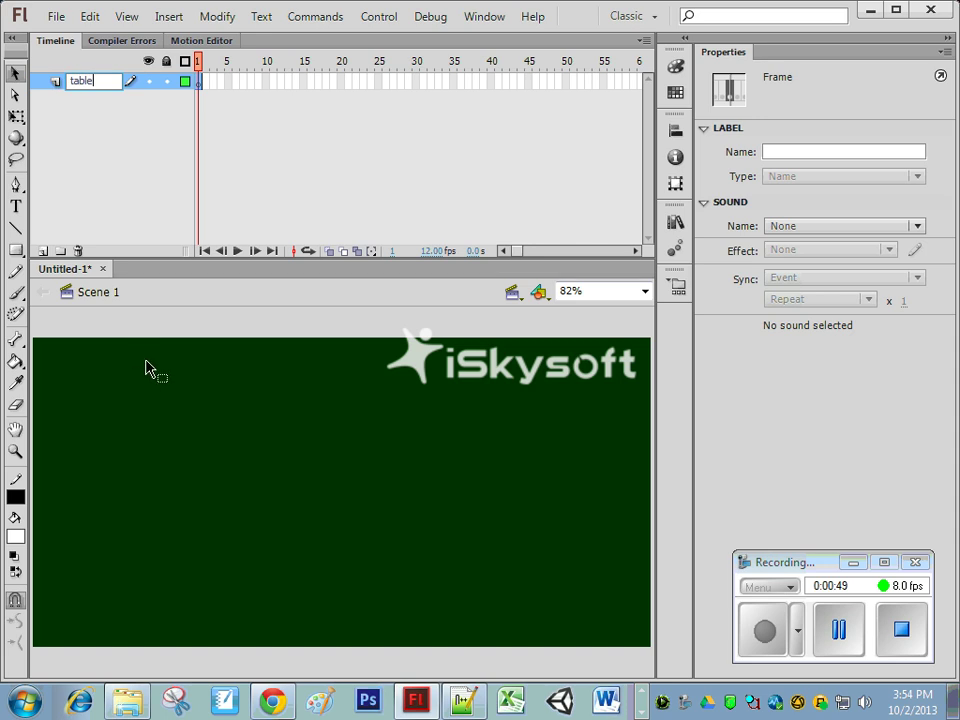
{"action": "left_click", "coordinate": [148, 369]}
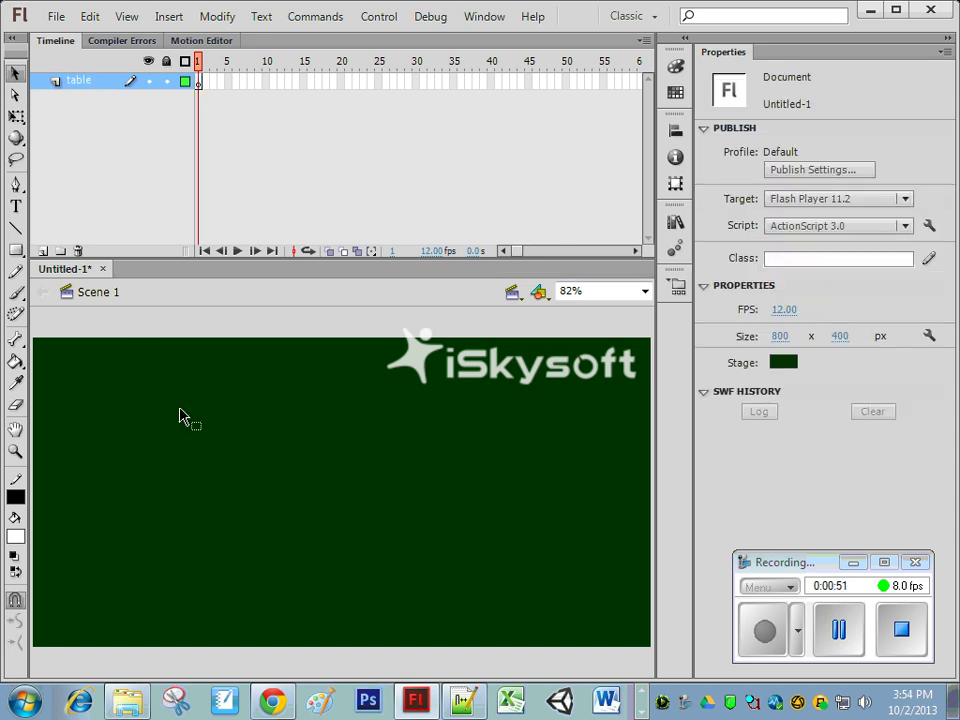
Switch to the Oval Primitive tool with black fill and an end angle of 90
{"action": "left_click", "coordinate": [19, 253]}
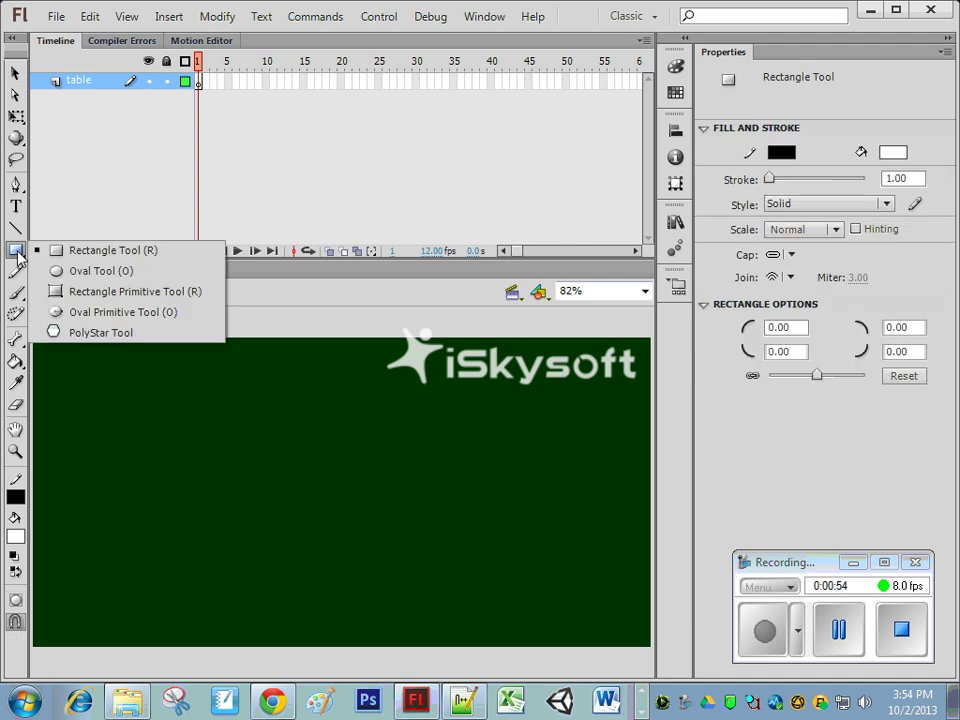
{"action": "left_click", "coordinate": [60, 312]}
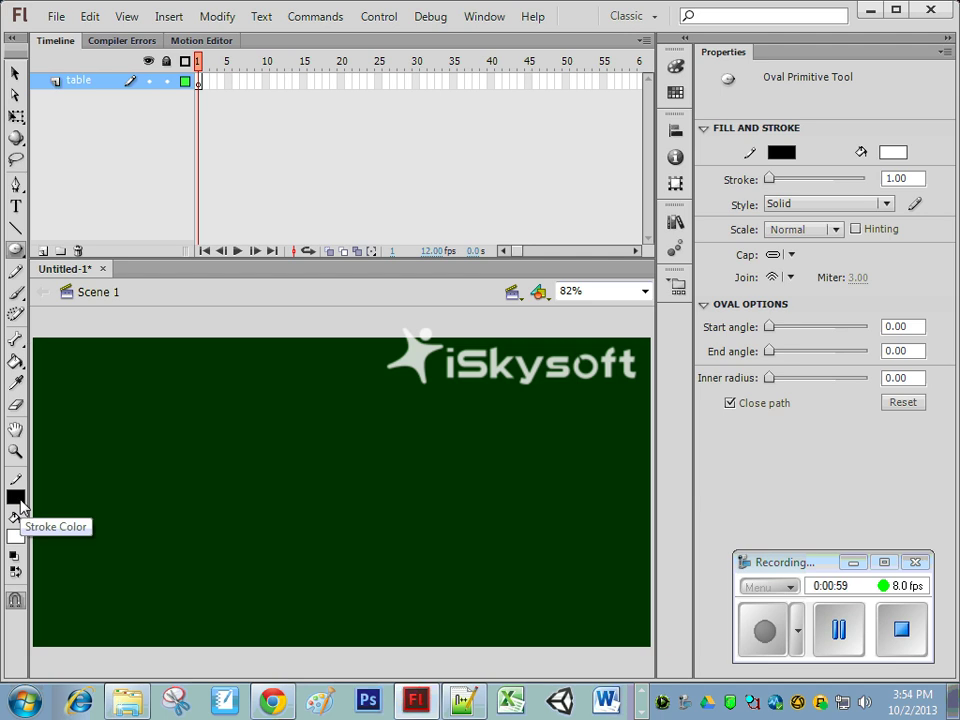
{"action": "left_click", "coordinate": [893, 152]}
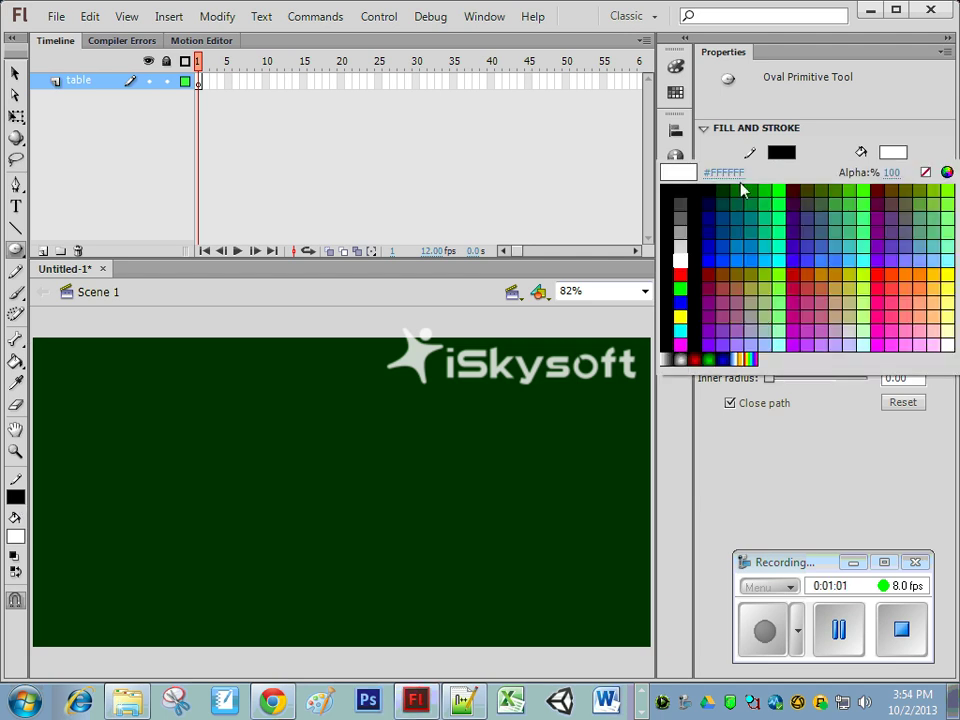
{"action": "left_click", "coordinate": [680, 191]}
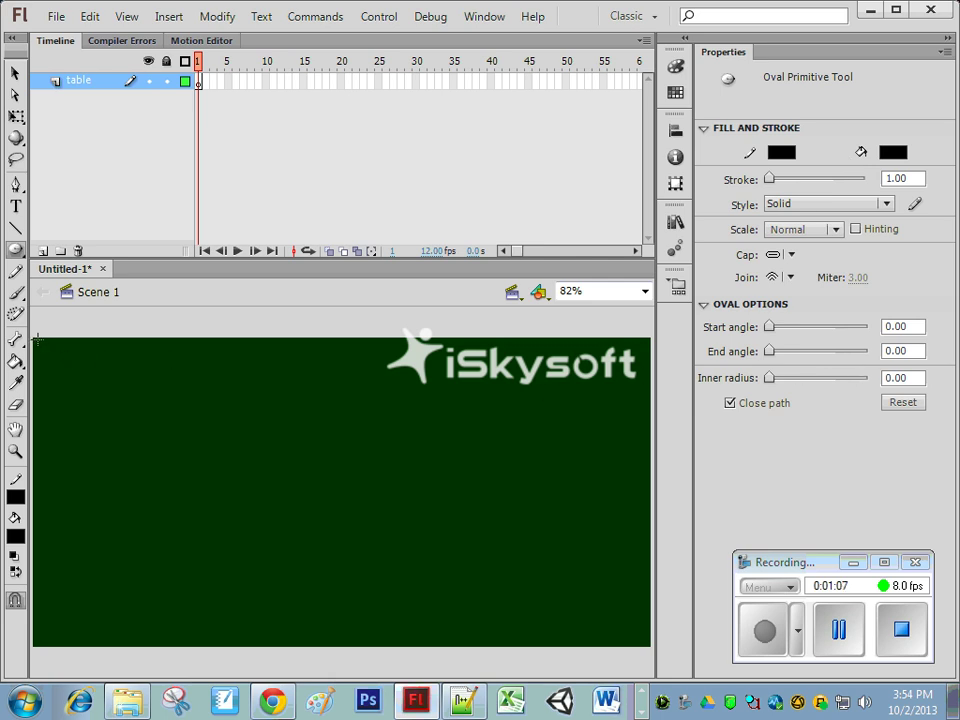
{"action": "left_click", "coordinate": [915, 350]}
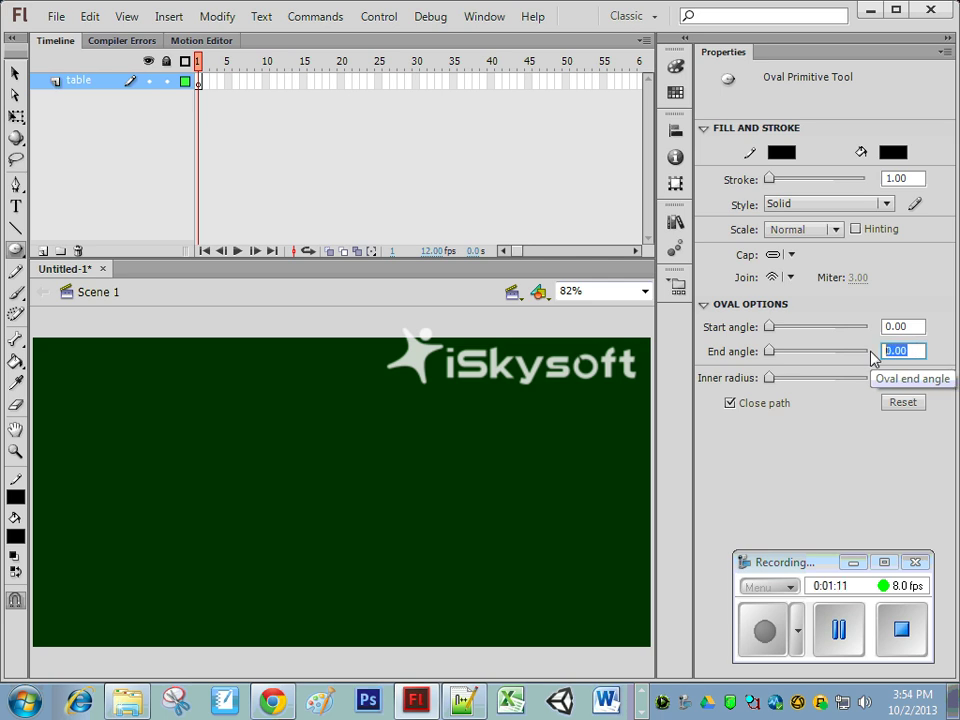
{"action": "type", "text": "90"}
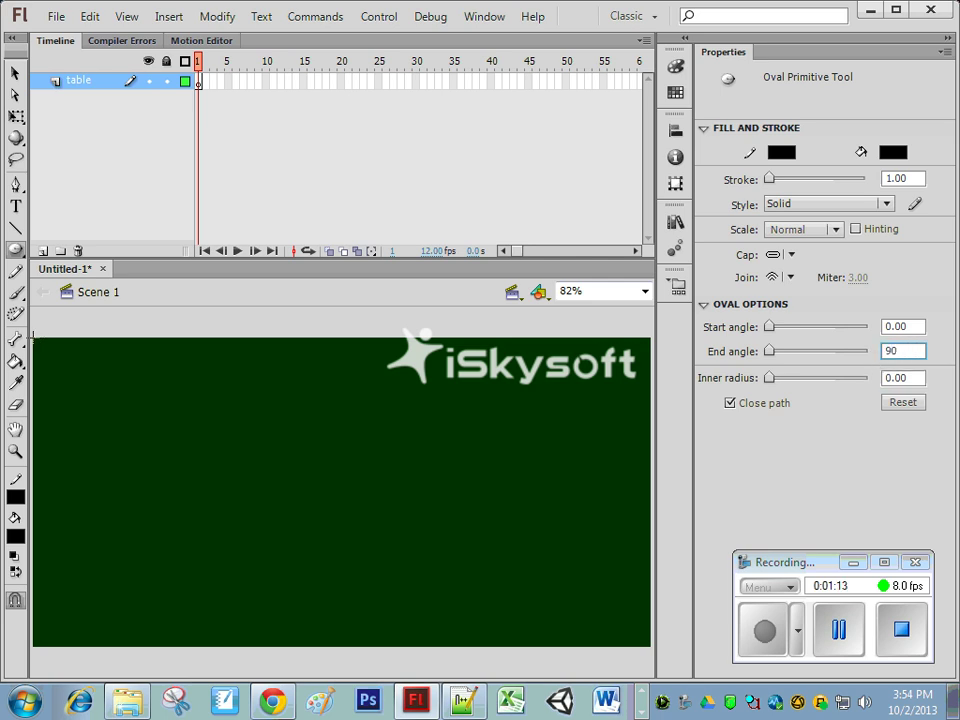
Draw a quarter-circle oval and move it into the stage's top-left corner
{"action": "left_click_drag", "start_coordinate": [65, 369], "coordinate": [98, 402]}
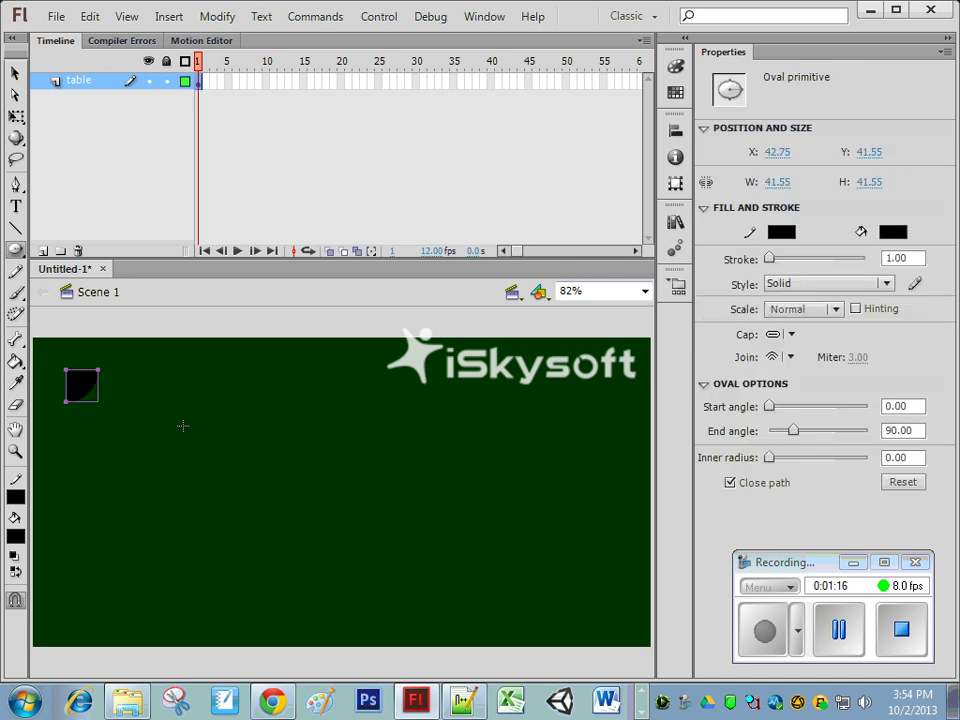
{"action": "left_click", "coordinate": [15, 73]}
{"action": "left_click_drag", "start_coordinate": [85, 382], "coordinate": [58, 358]}
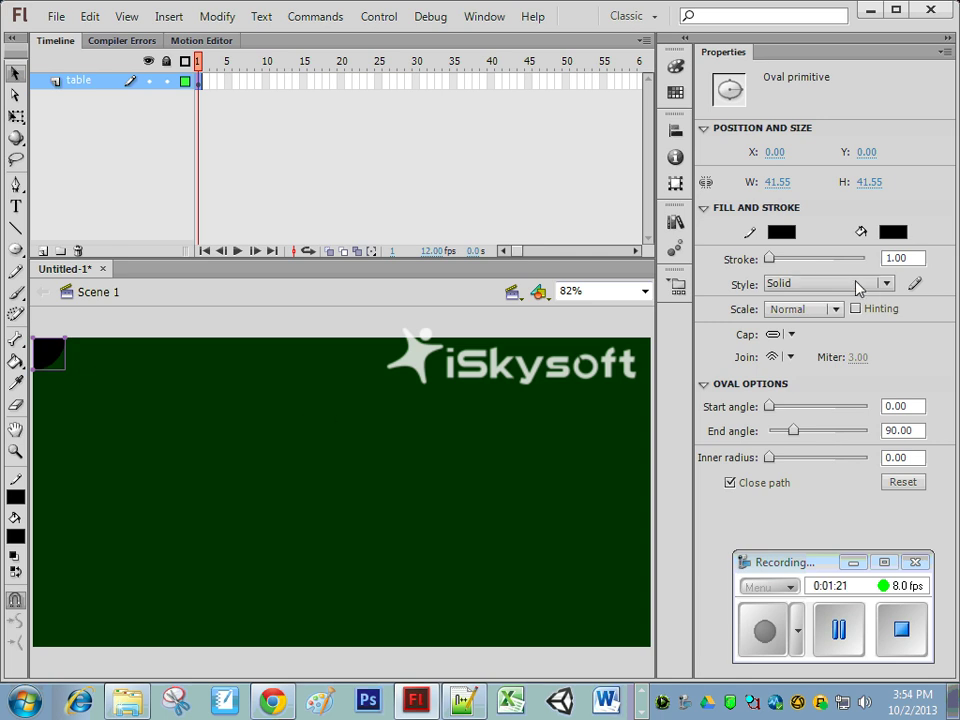
Resize the quarter-circle to 45 × 45 and reselect it
{"action": "left_click", "coordinate": [780, 182]}
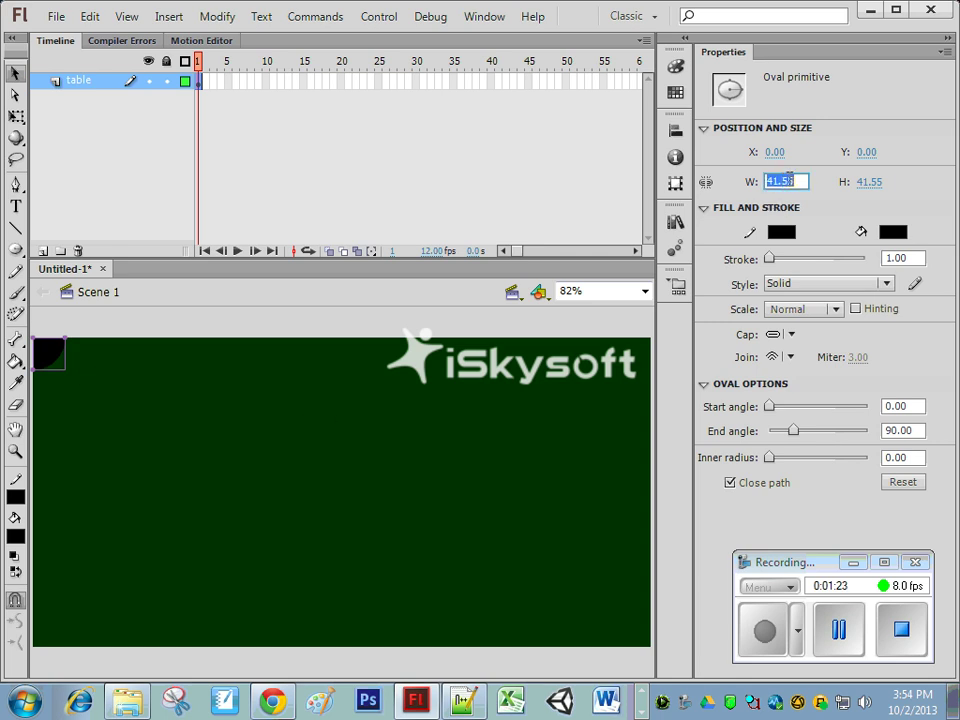
{"action": "type", "text": "45"}
{"action": "key", "text": "Tab"}
{"action": "type", "text": "45"}
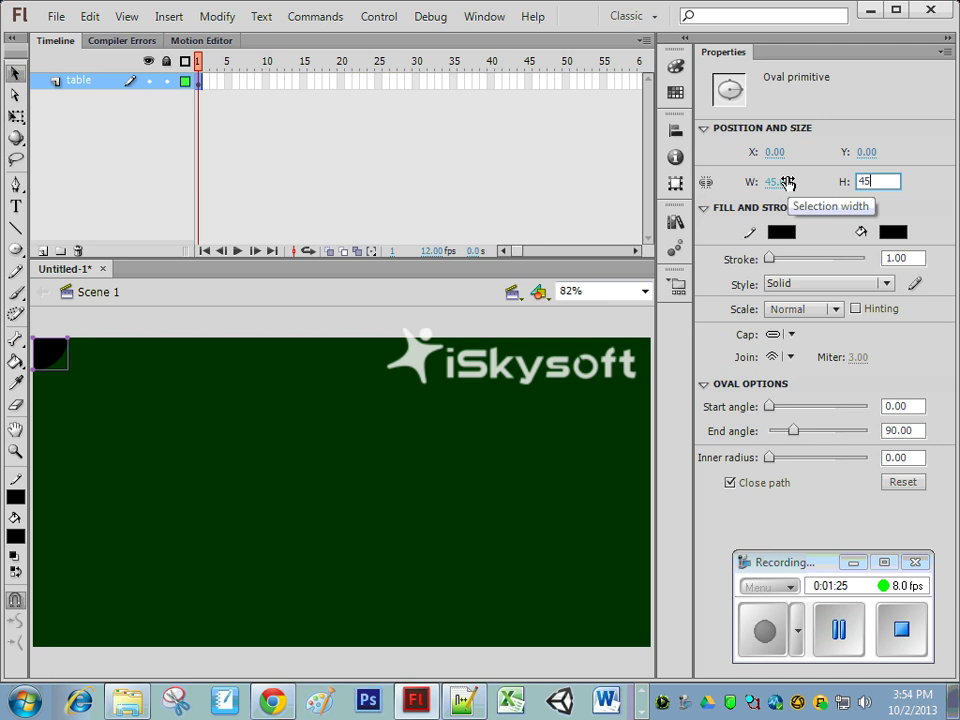
{"action": "left_click", "coordinate": [503, 447]}
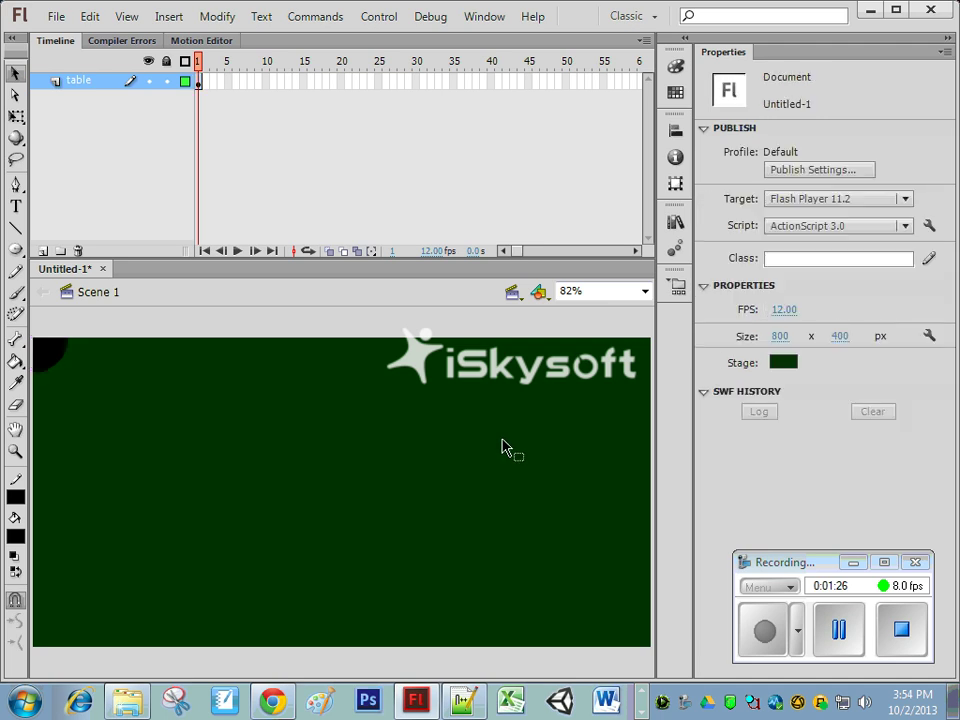
{"action": "left_click", "coordinate": [48, 356]}
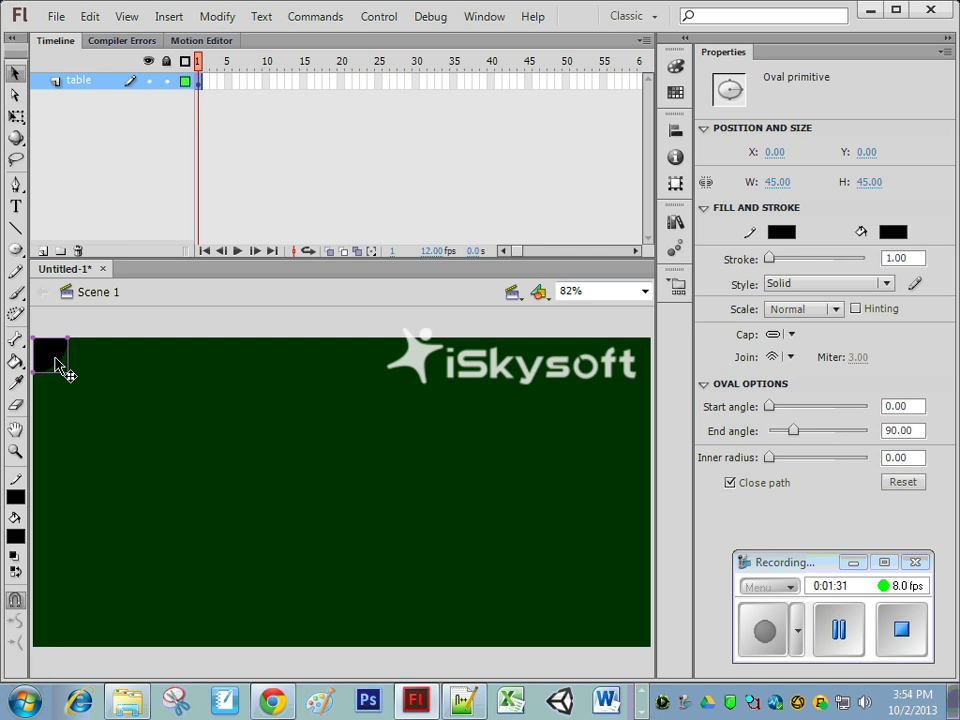
Duplicate the quarter-circle into the top-right, bottom-right and bottom-left corners
{"action": "left_click_drag", "start_coordinate": [57, 365], "coordinate": [634, 370]}
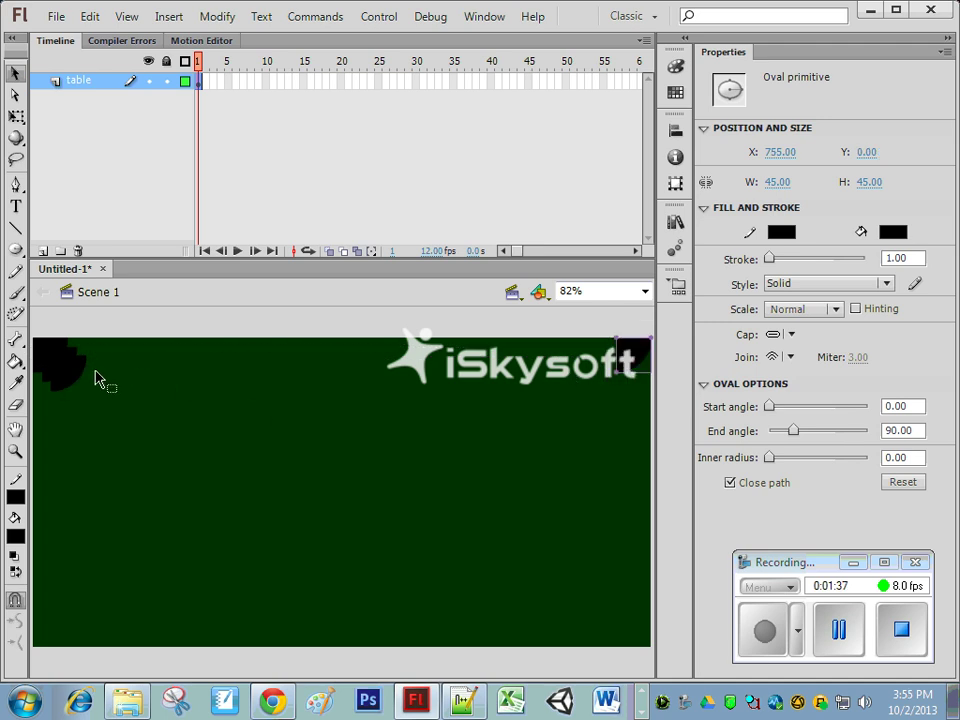
{"action": "left_click_drag", "start_coordinate": [97, 378], "coordinate": [633, 631]}
{"action": "left_click_drag", "start_coordinate": [58, 370], "coordinate": [51, 636]}
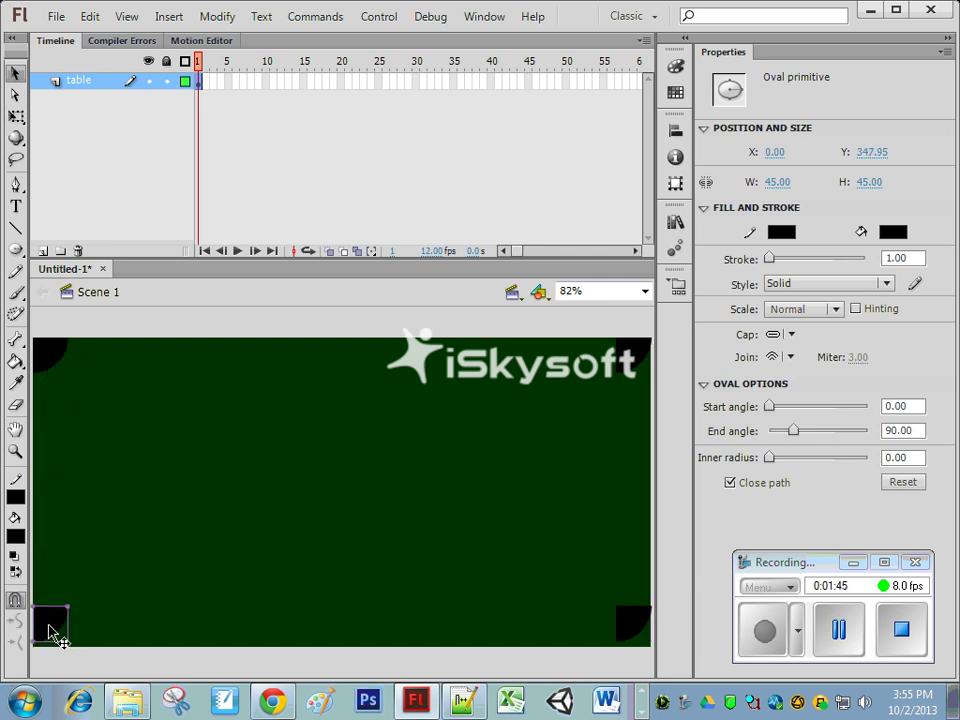
Flip the bottom-left pocket vertically and nudge it down onto the left edge
{"action": "right_click", "coordinate": [49, 631]}
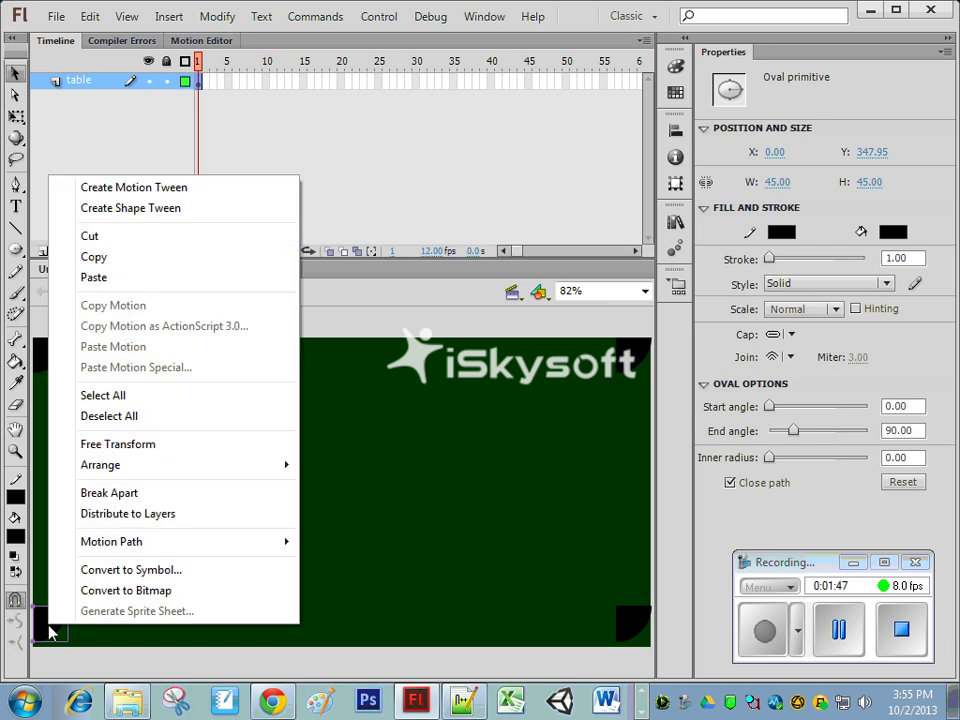
{"action": "mouse_move", "coordinate": [113, 467]}
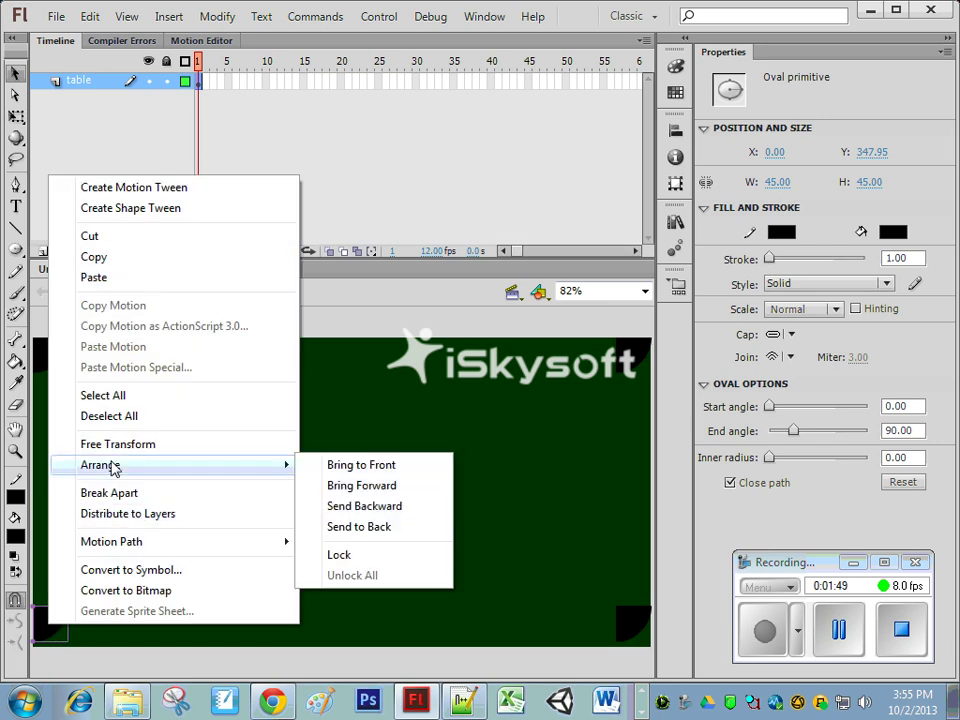
{"action": "left_click", "coordinate": [38, 469]}
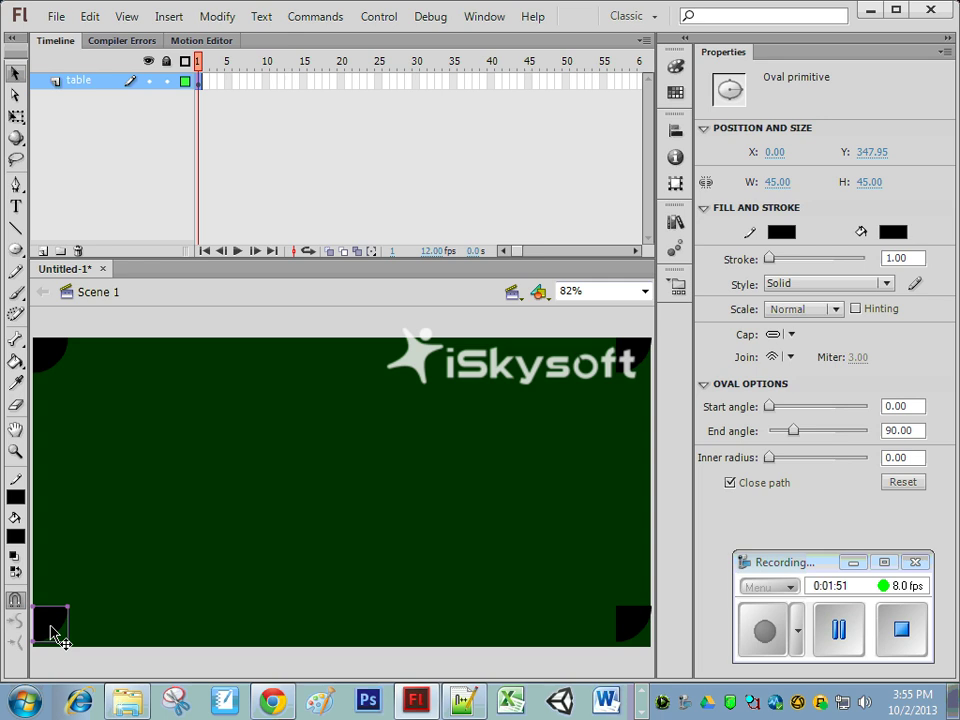
{"action": "left_click", "coordinate": [217, 17]}
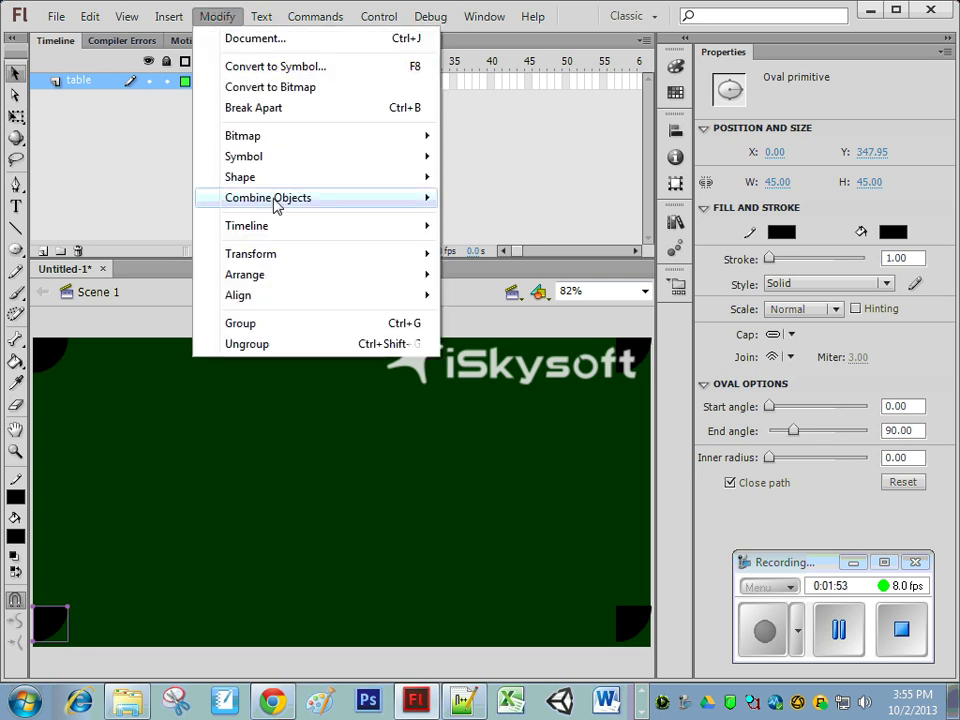
{"action": "mouse_move", "coordinate": [274, 258]}
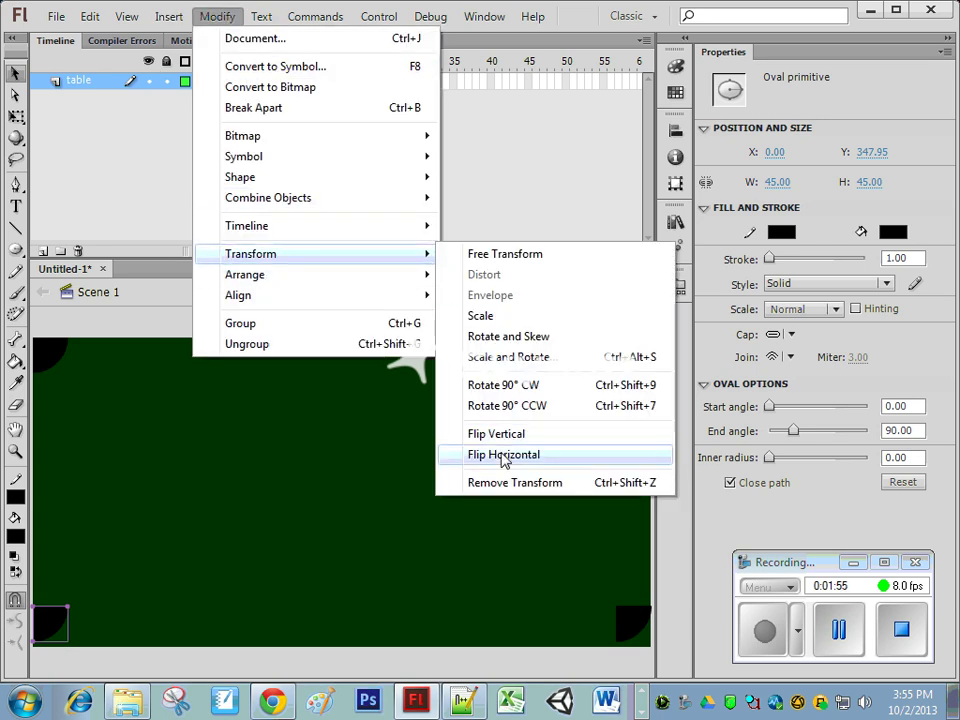
{"action": "left_click", "coordinate": [500, 436]}
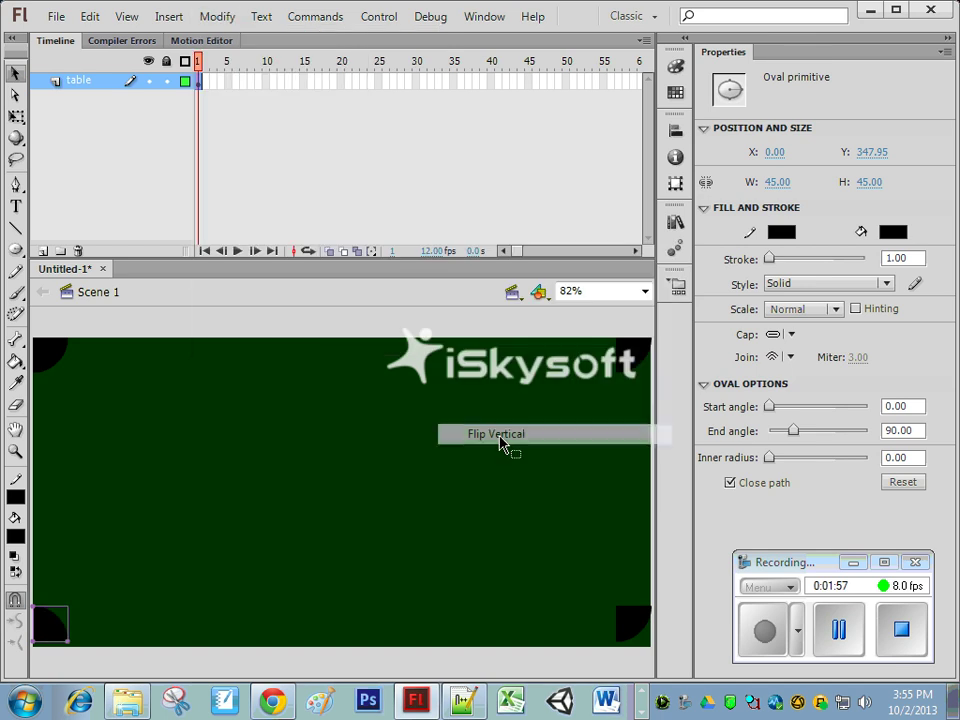
{"action": "key", "text": "Down"}
{"action": "key", "text": "Down"}
{"action": "key", "text": "Down"}
{"action": "key", "text": "Down"}
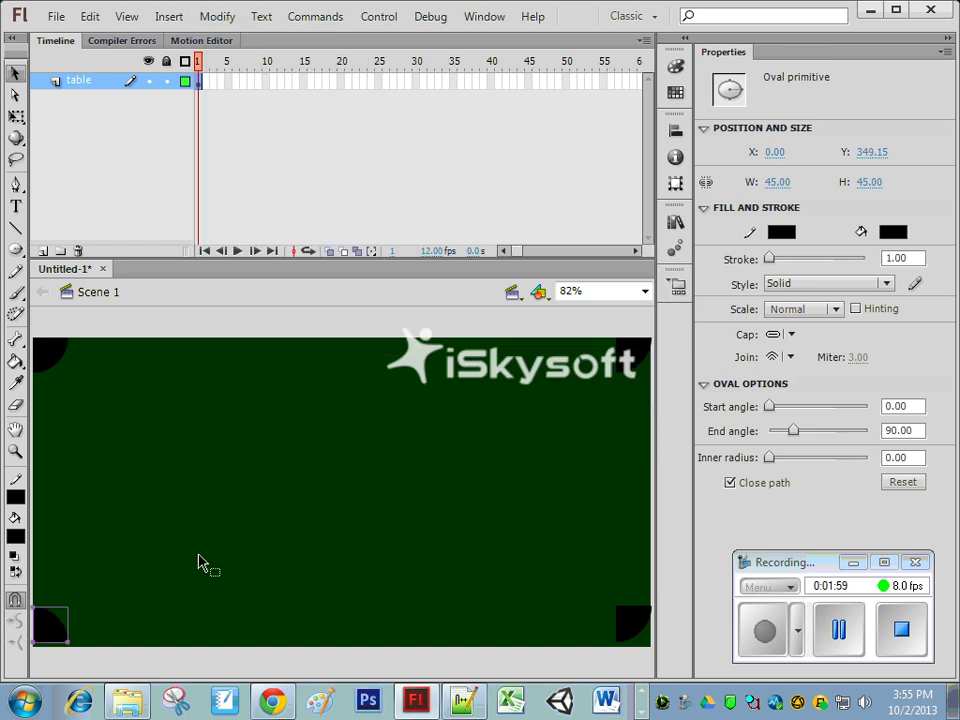
{"action": "key", "text": "Down"}
{"action": "key", "text": "Down"}
{"action": "key", "text": "Down"}
{"action": "key", "text": "Right"}
{"action": "key", "text": "Right"}
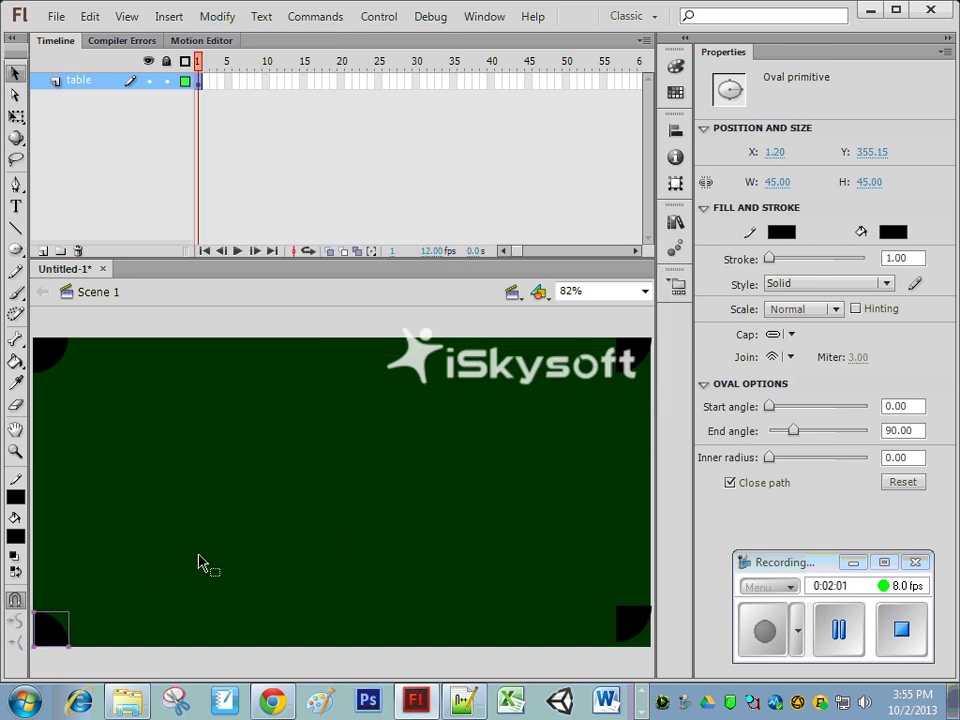
{"action": "key", "text": "Left"}
{"action": "key", "text": "Left"}
Flip the top-right pocket horizontally
{"action": "left_click", "coordinate": [632, 365]}
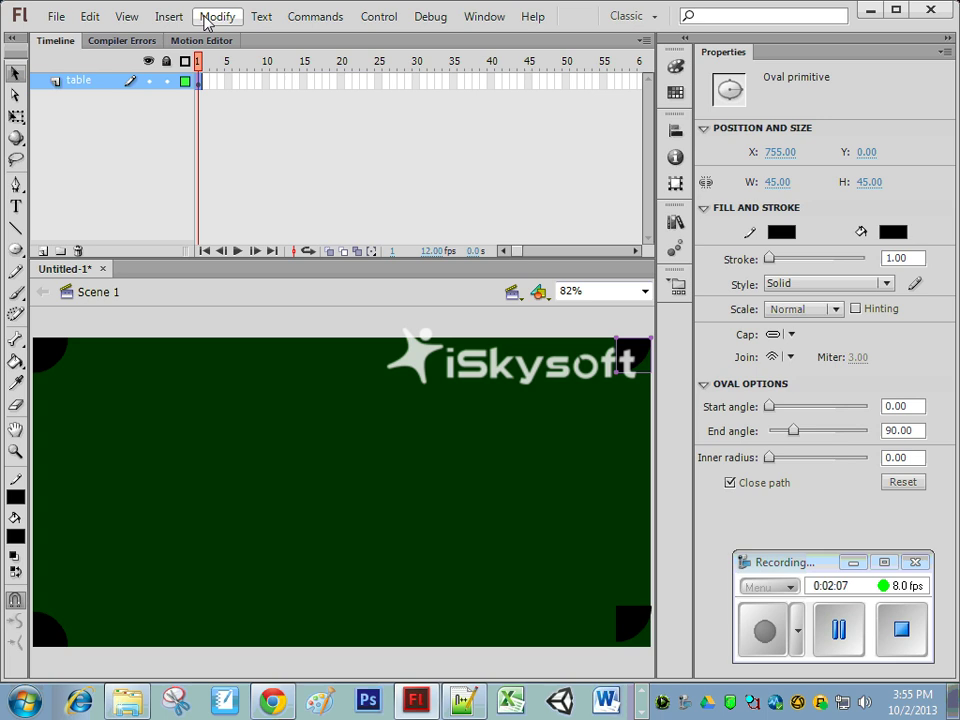
{"action": "left_click", "coordinate": [214, 17]}
{"action": "mouse_move", "coordinate": [255, 256]}
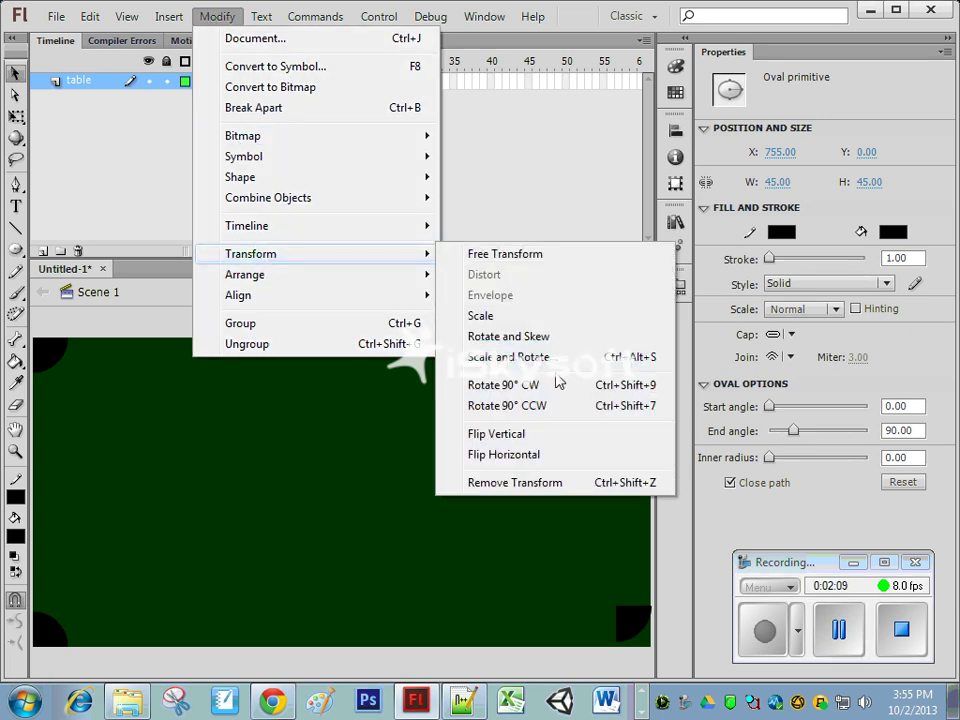
{"action": "left_click", "coordinate": [561, 454]}
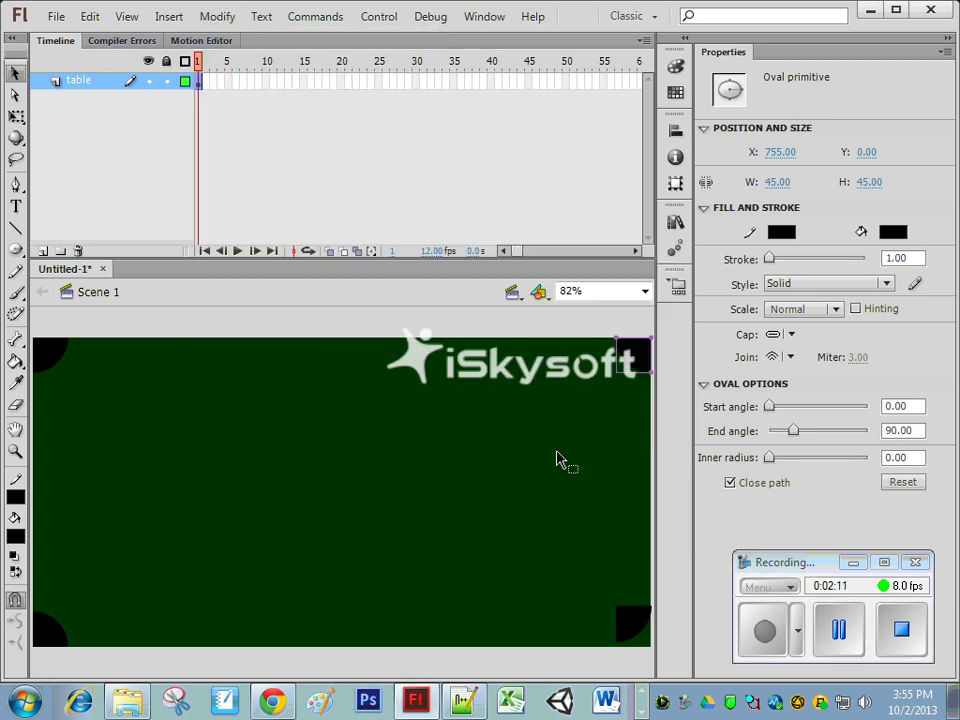
Flip the bottom-right pocket vertically and horizontally, then nudge it down to X 755, Y 355.15
{"action": "left_click_drag", "start_coordinate": [640, 632], "coordinate": [641, 634]}
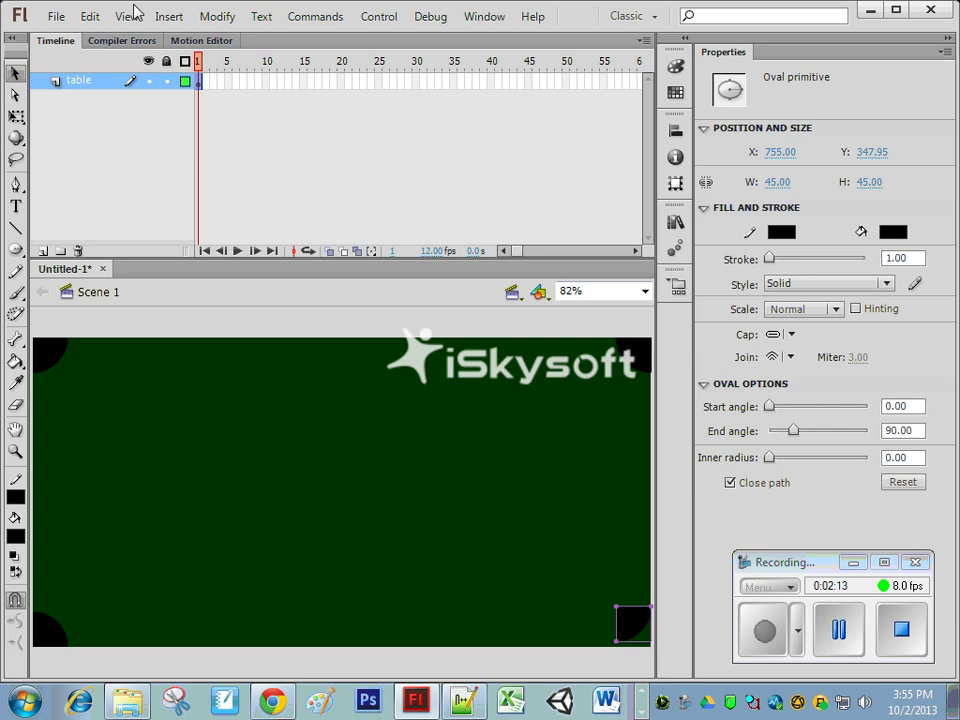
{"action": "left_click", "coordinate": [204, 16]}
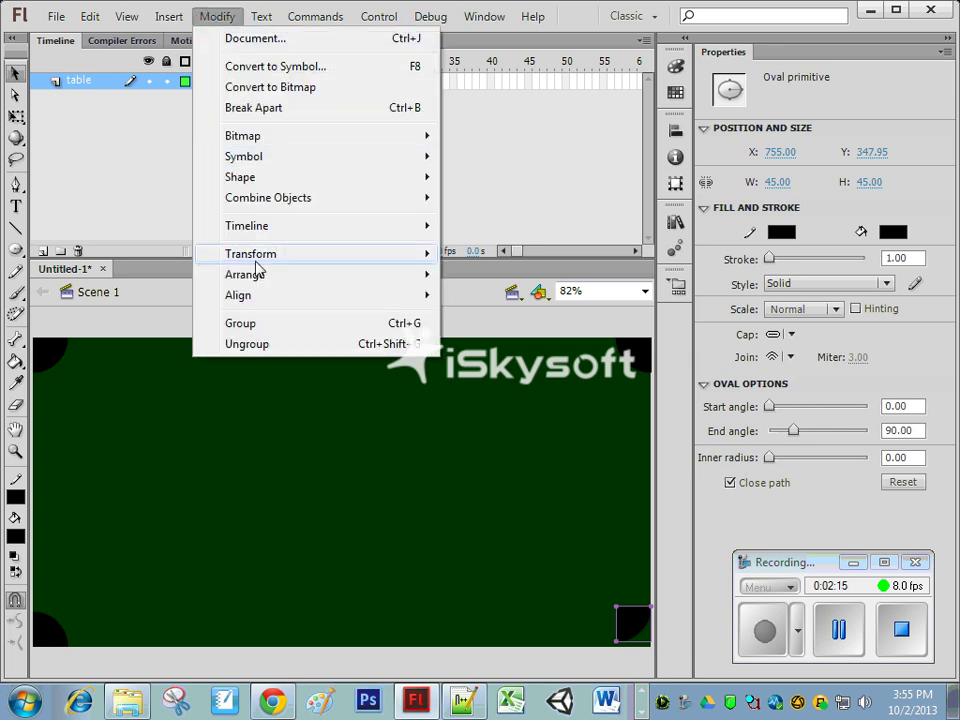
{"action": "mouse_move", "coordinate": [257, 264]}
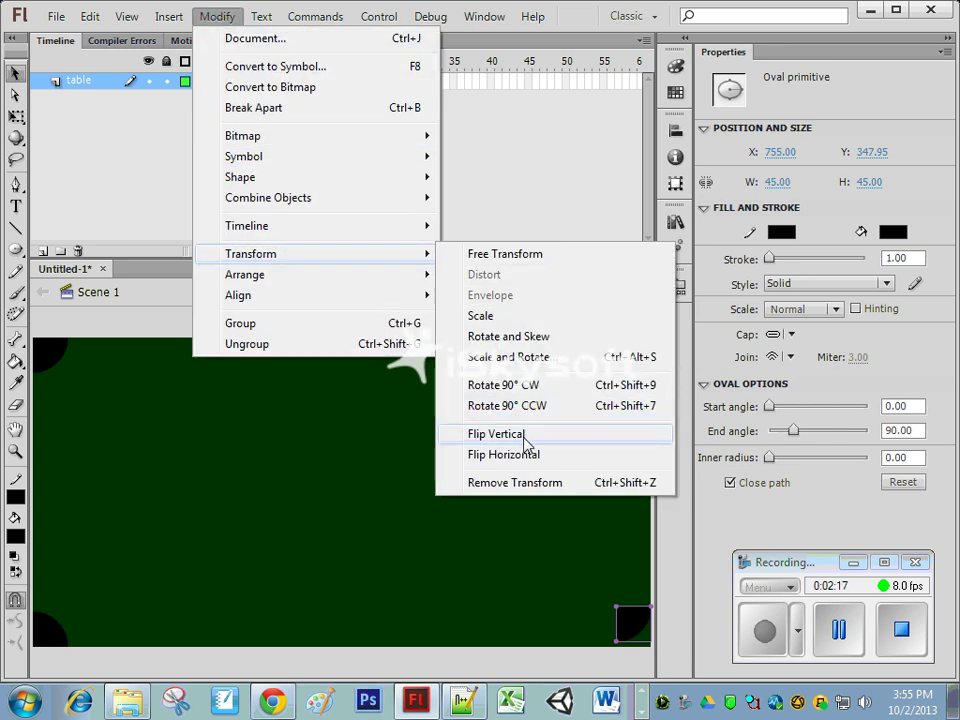
{"action": "left_click", "coordinate": [525, 434]}
{"action": "left_click", "coordinate": [208, 16]}
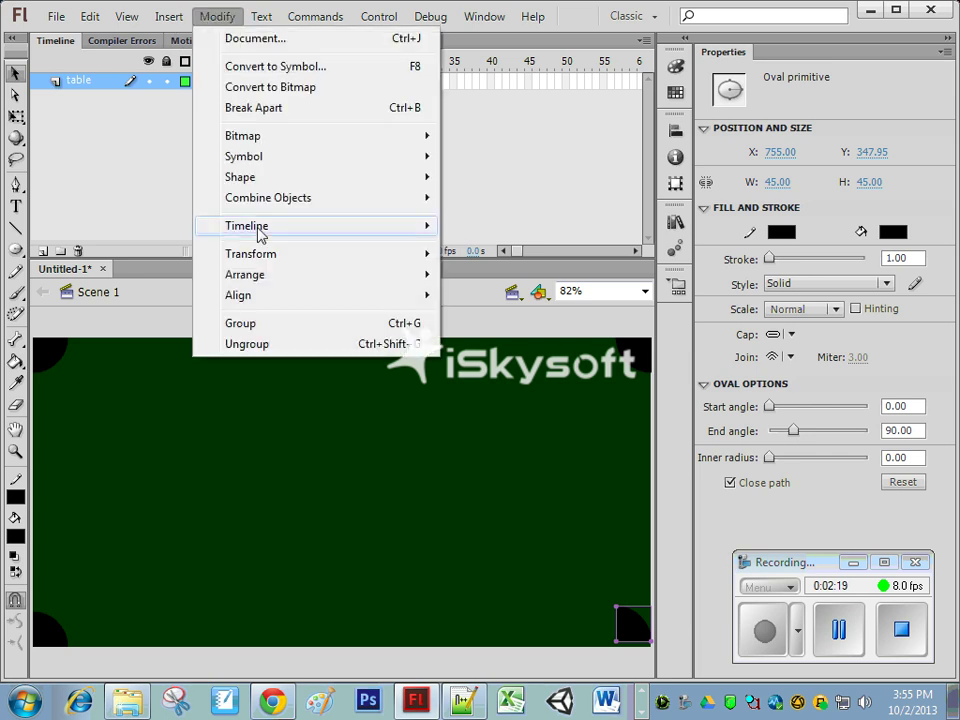
{"action": "mouse_move", "coordinate": [262, 258]}
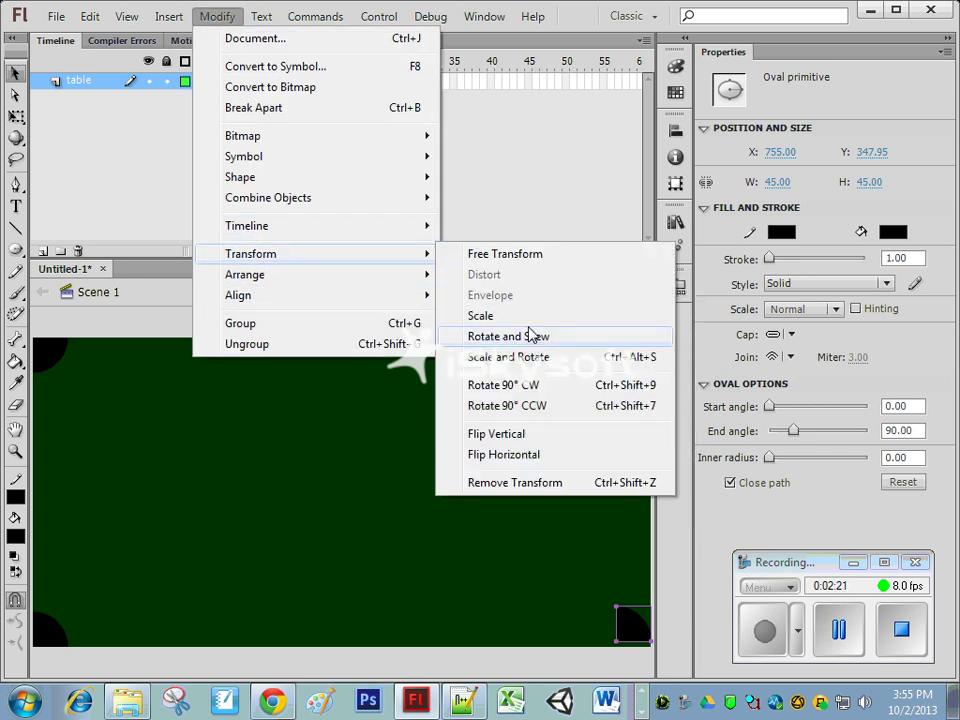
{"action": "left_click", "coordinate": [527, 455]}
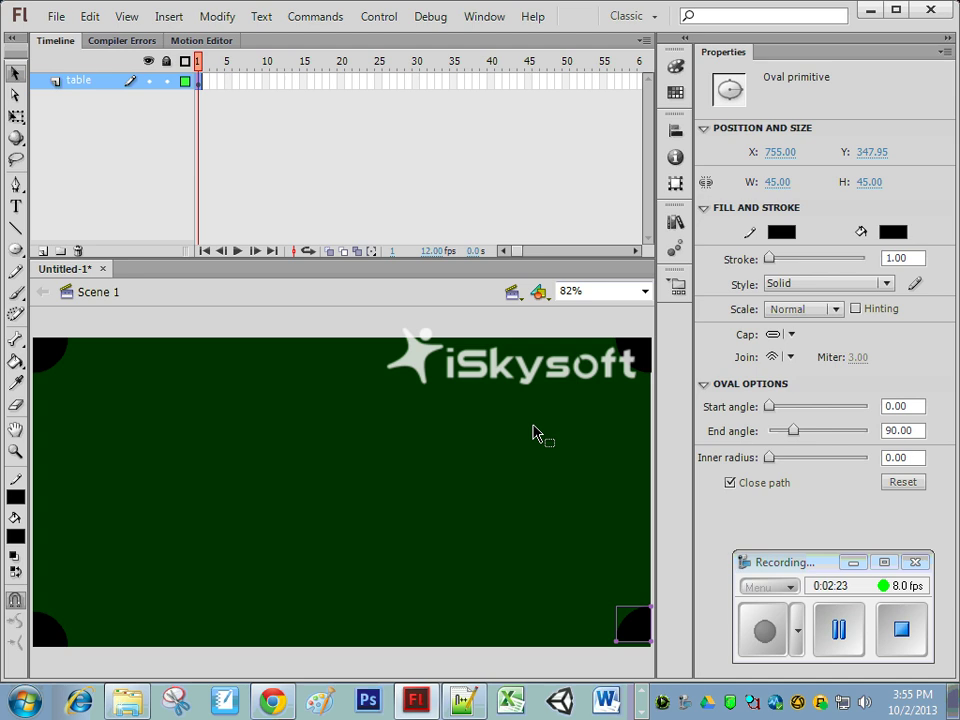
{"action": "key", "text": "Down"}
{"action": "key", "text": "Down"}
{"action": "key", "text": "Down"}
{"action": "key", "text": "Down"}
{"action": "key", "text": "Down"}
{"action": "key", "text": "Down"}
{"action": "key", "text": "Down"}
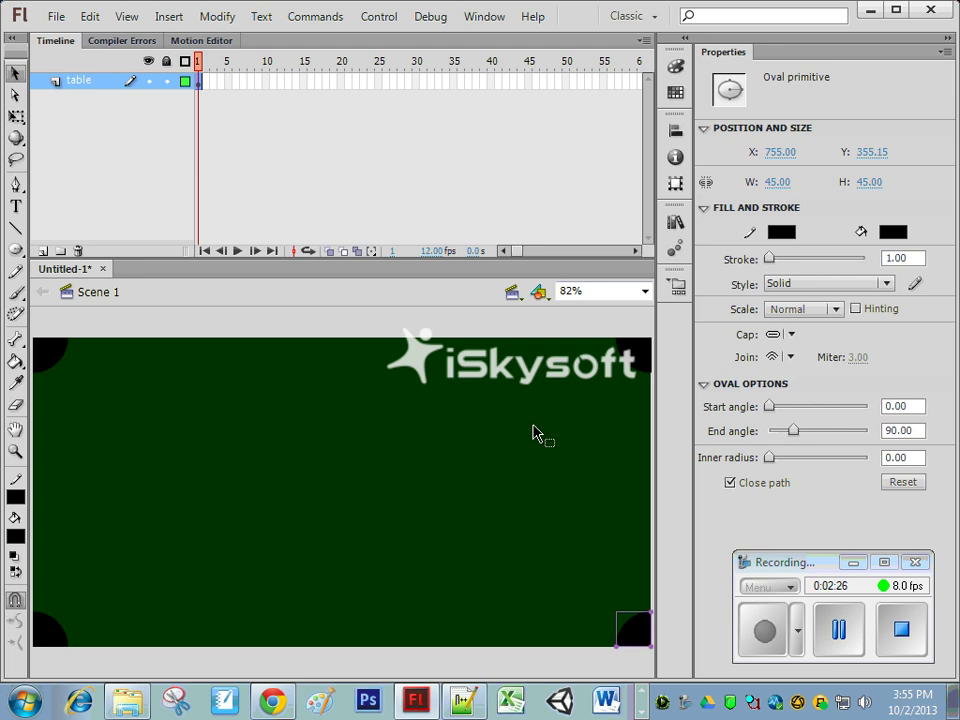
Place pocket copies at the top middle and bottom middle edges
{"action": "left_click", "coordinate": [640, 360]}
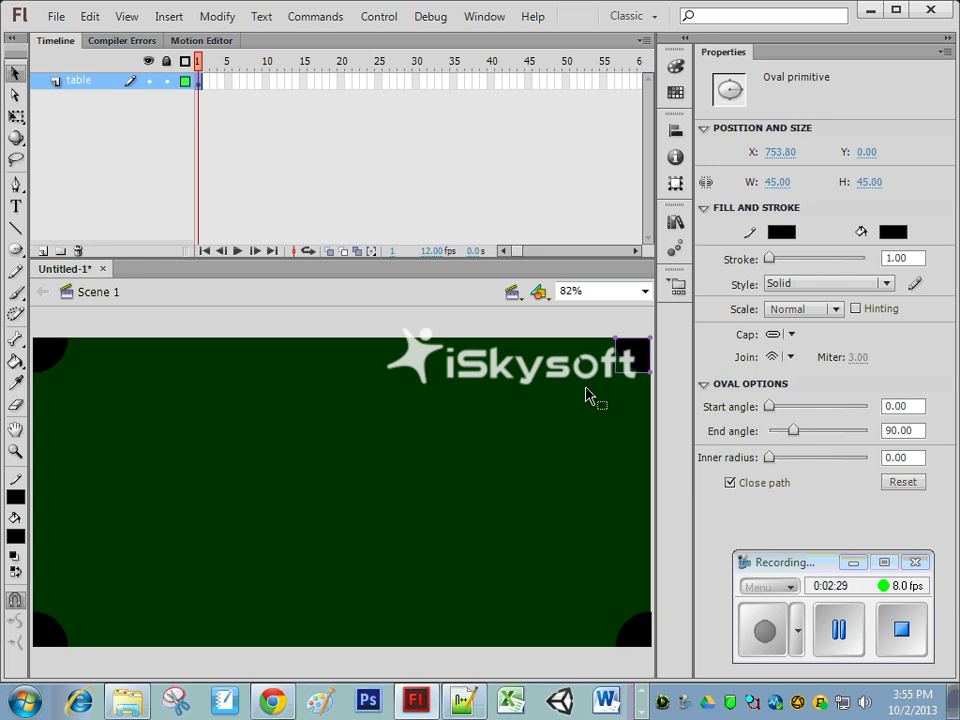
{"action": "left_click", "coordinate": [482, 456]}
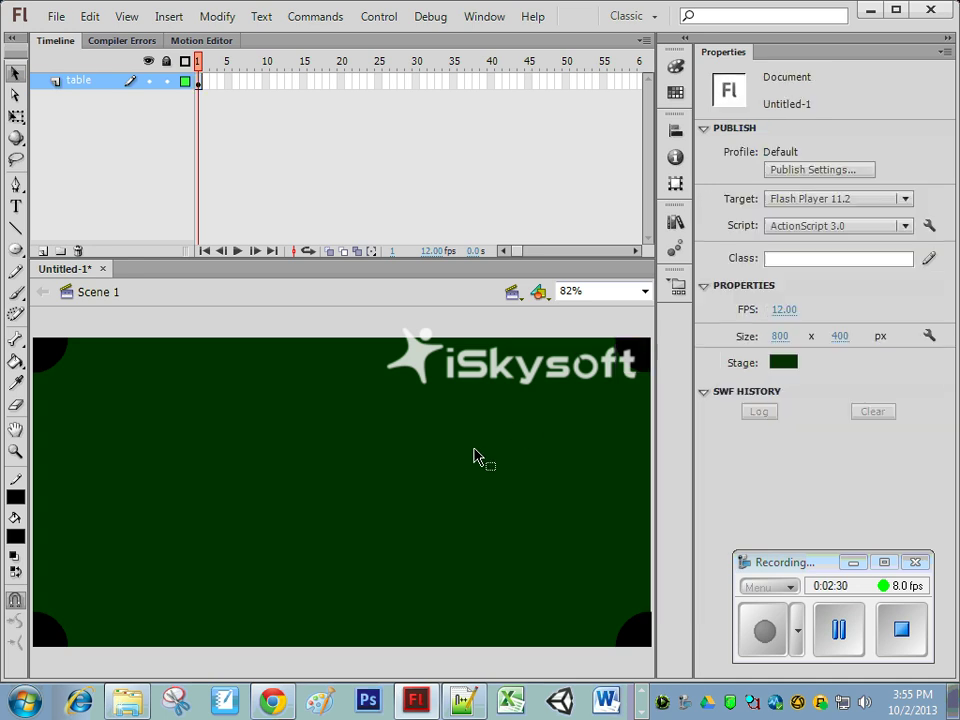
{"action": "left_click", "coordinate": [51, 358]}
{"action": "left_click_drag", "start_coordinate": [51, 358], "coordinate": [338, 357]}
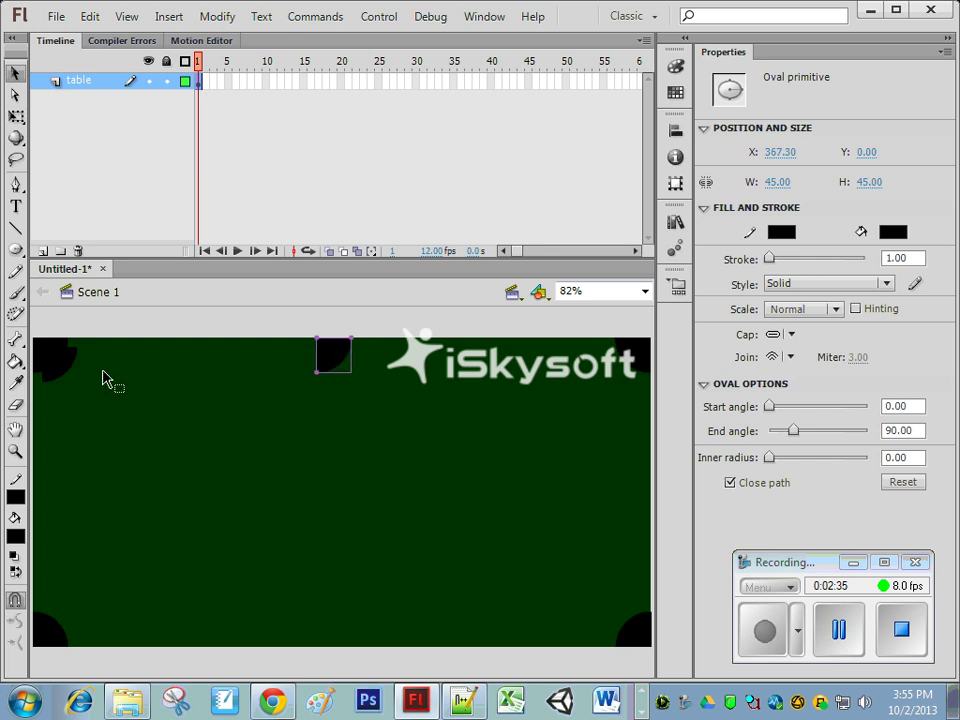
{"action": "left_click_drag", "start_coordinate": [52, 364], "coordinate": [338, 632]}
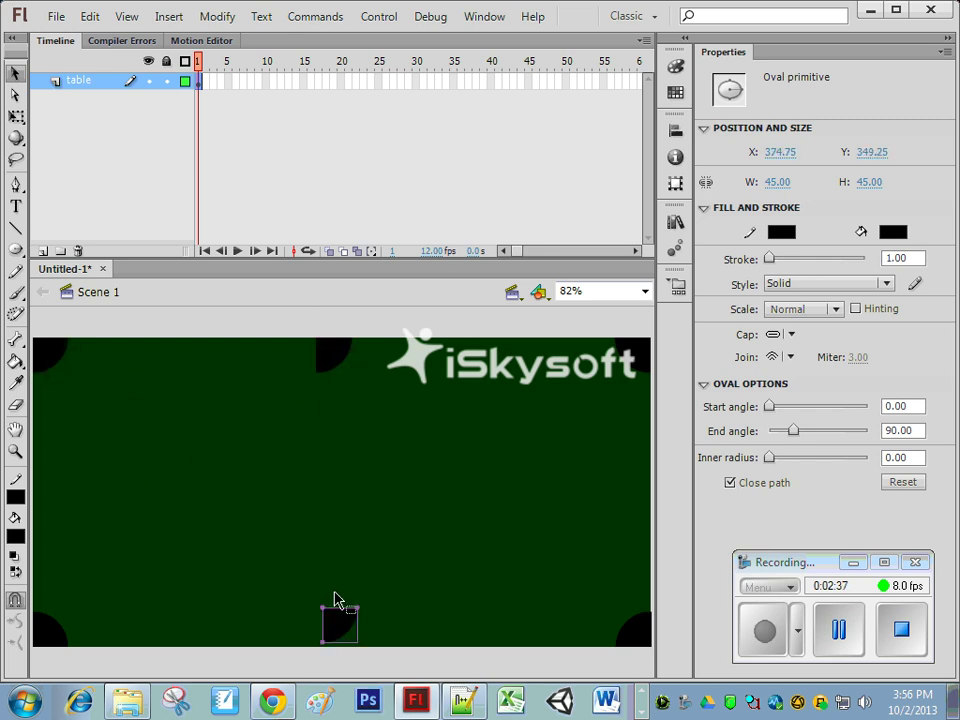
Set both middle pockets' end angle to 180° to make half-circles
{"action": "left_click", "coordinate": [336, 360]}
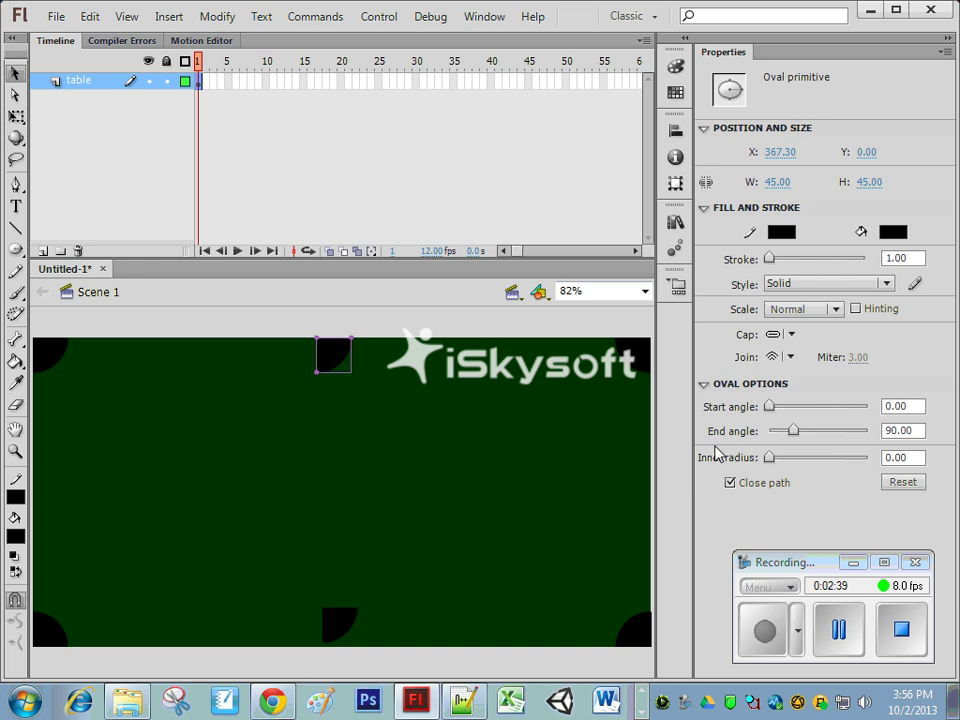
{"action": "left_click", "coordinate": [917, 431]}
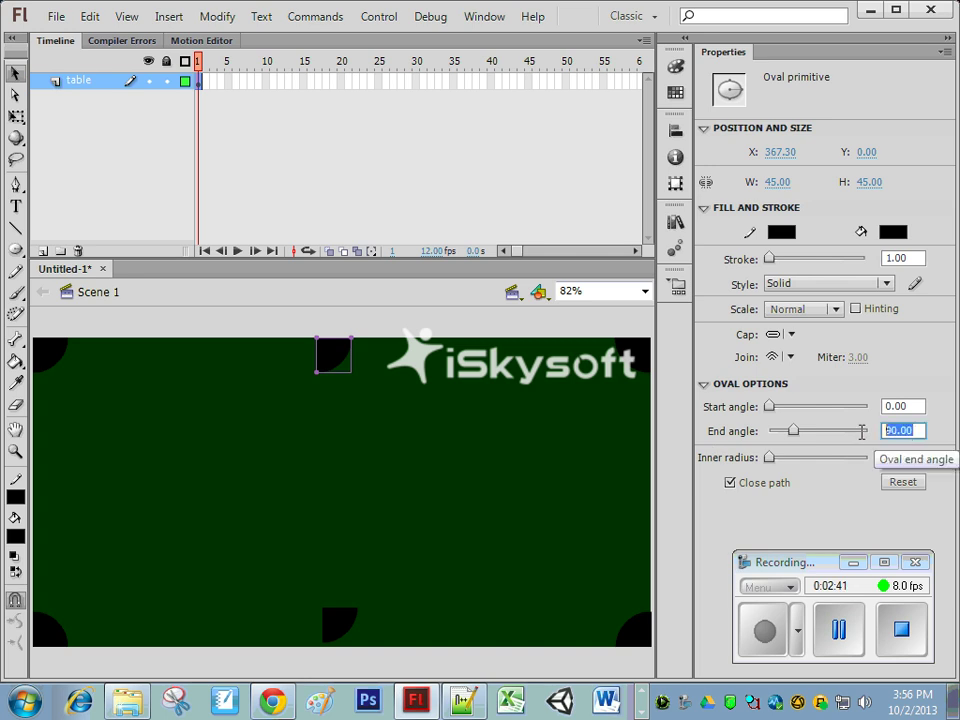
{"action": "type", "text": "1"}
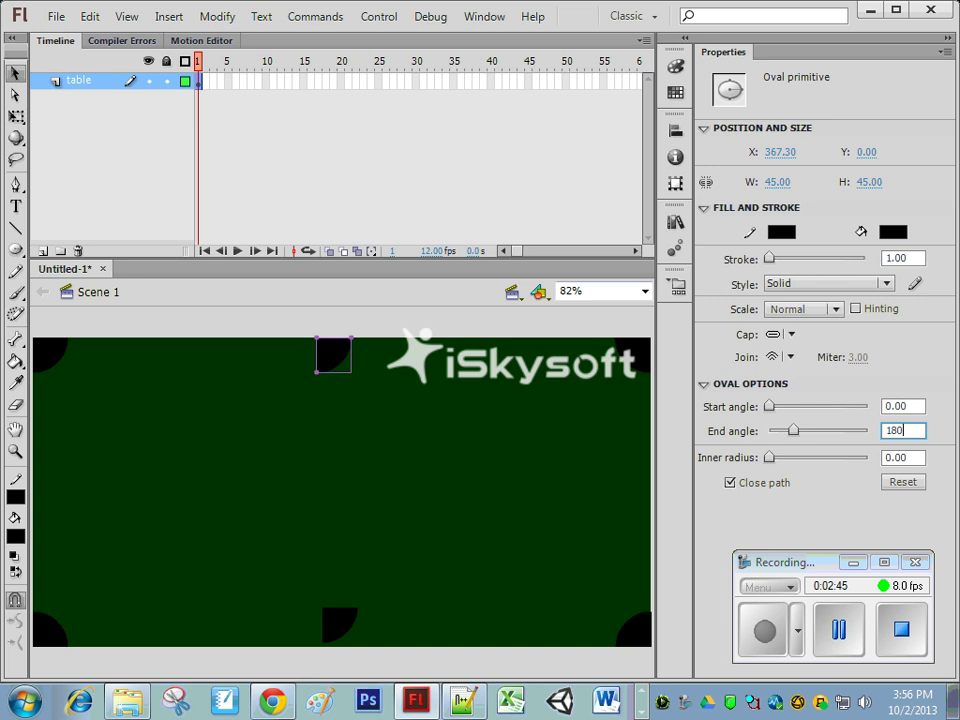
{"action": "type", "text": "80"}
{"action": "key", "text": "Return"}
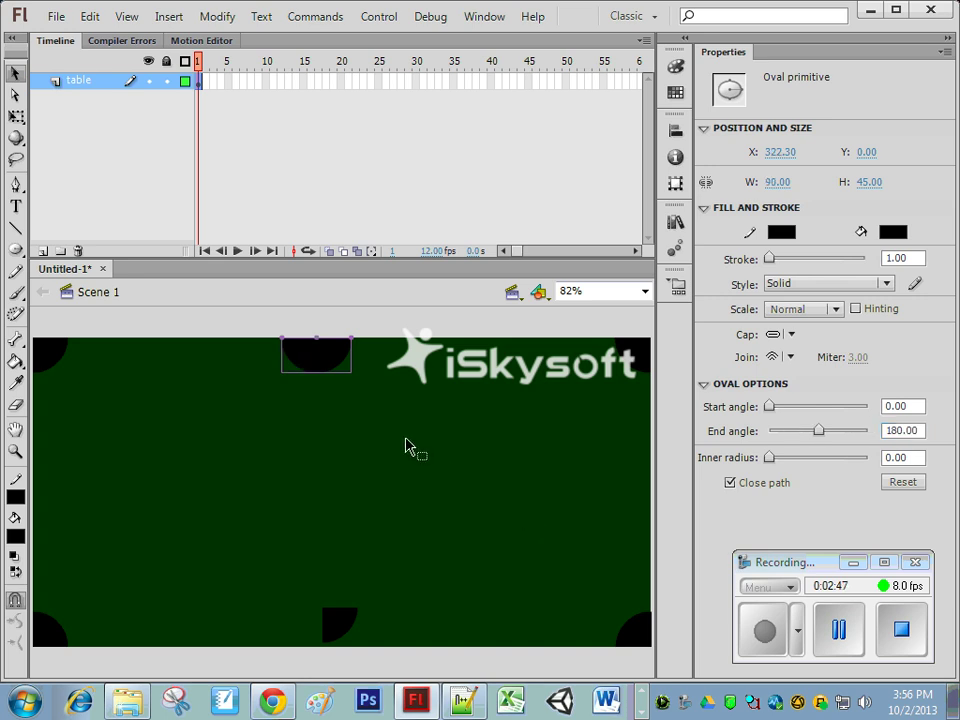
{"action": "left_click", "coordinate": [337, 624]}
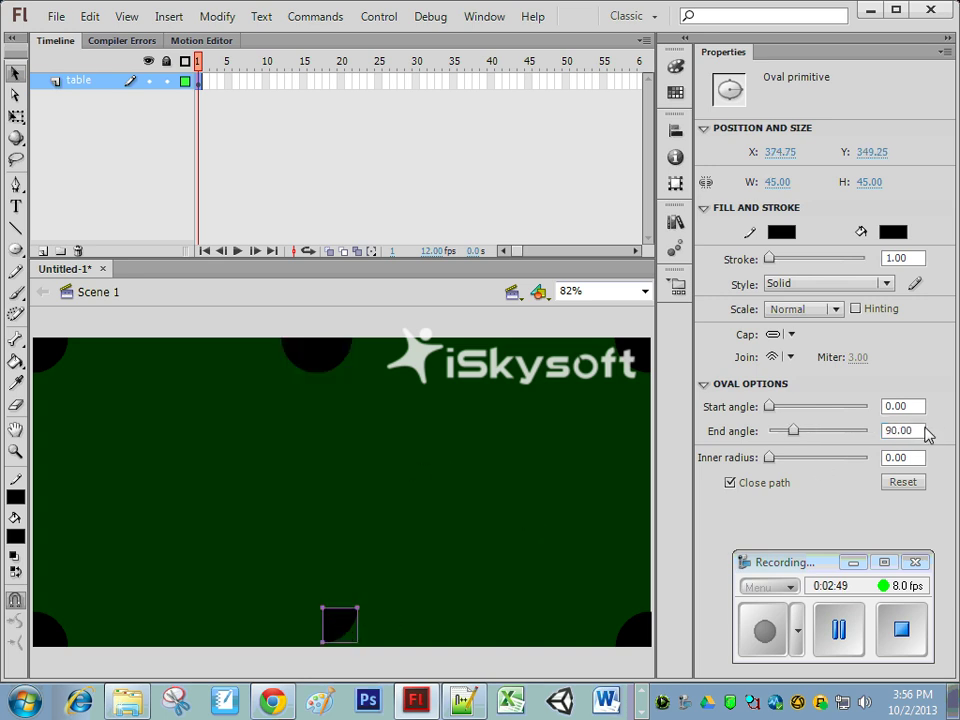
{"action": "left_click", "coordinate": [885, 431]}
{"action": "type", "text": "180"}
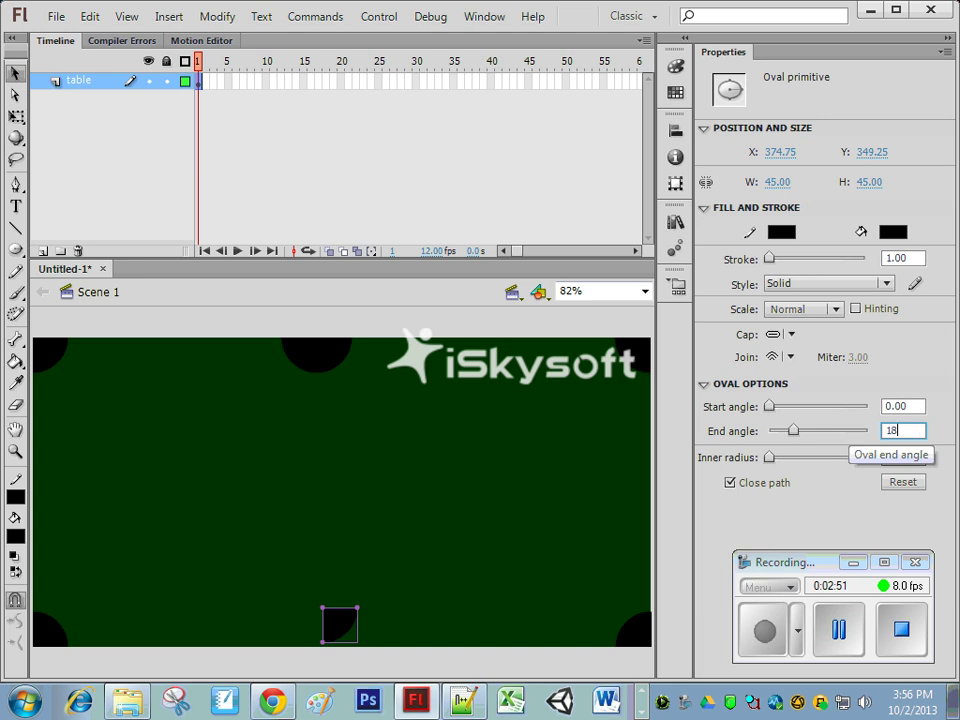
{"action": "key", "text": "Return"}
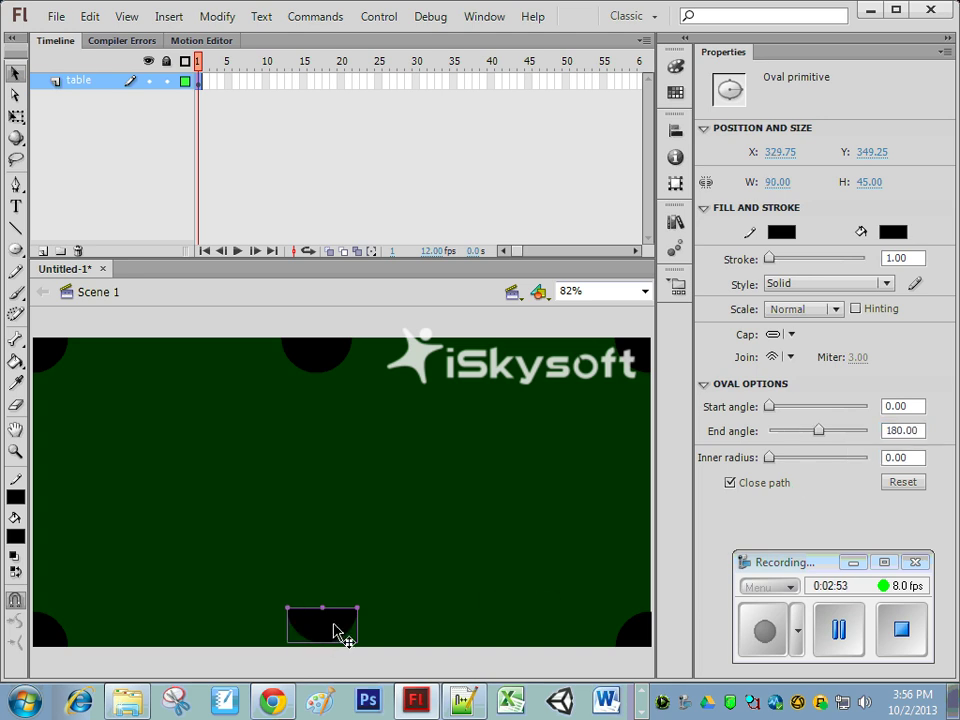
Flip the bottom middle half-circle horizontally, then vertically
{"action": "left_click", "coordinate": [216, 17]}
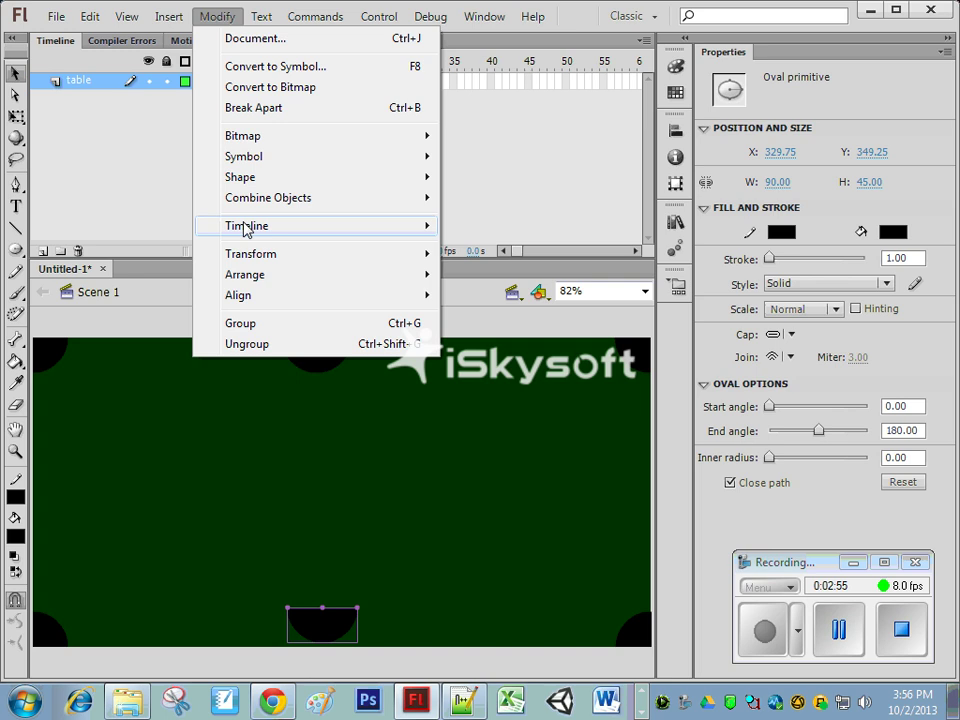
{"action": "mouse_move", "coordinate": [245, 253]}
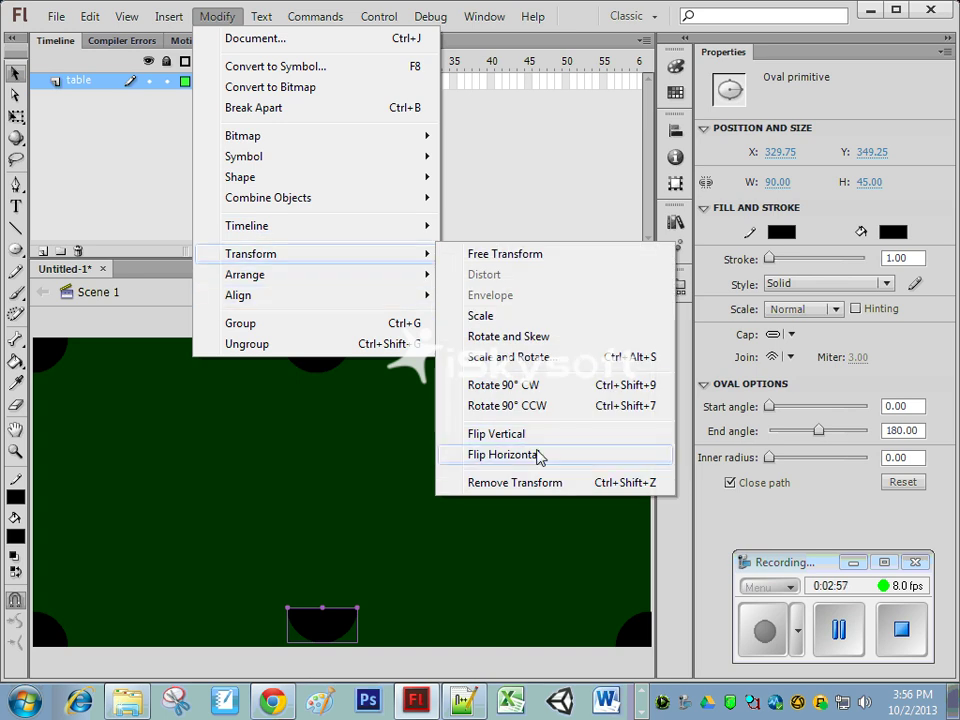
{"action": "left_click", "coordinate": [538, 455]}
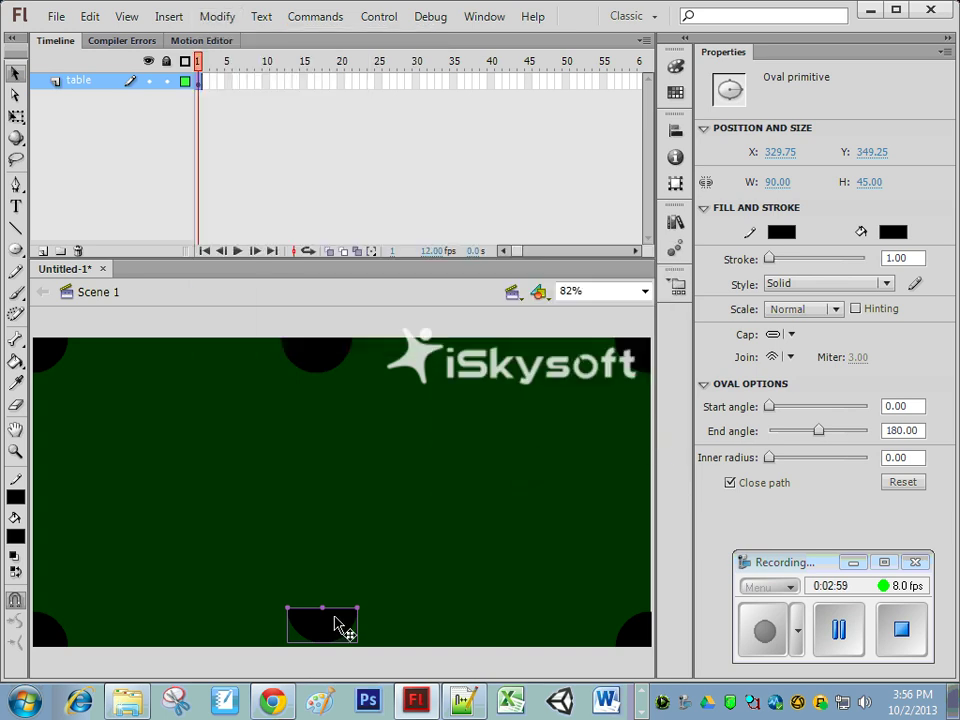
{"action": "left_click", "coordinate": [220, 18]}
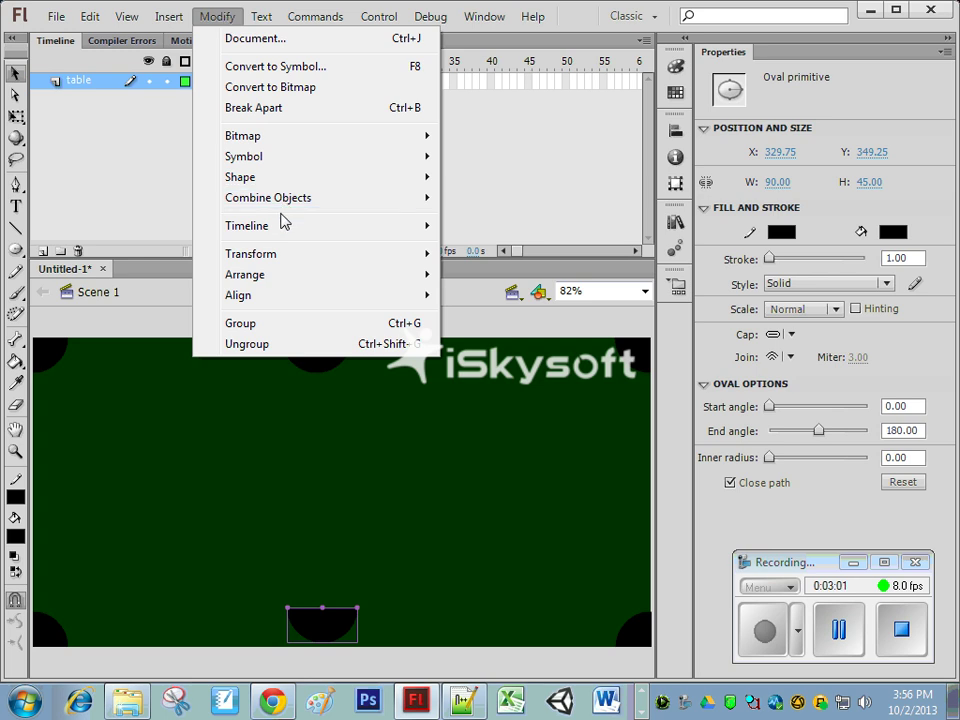
{"action": "mouse_move", "coordinate": [283, 256]}
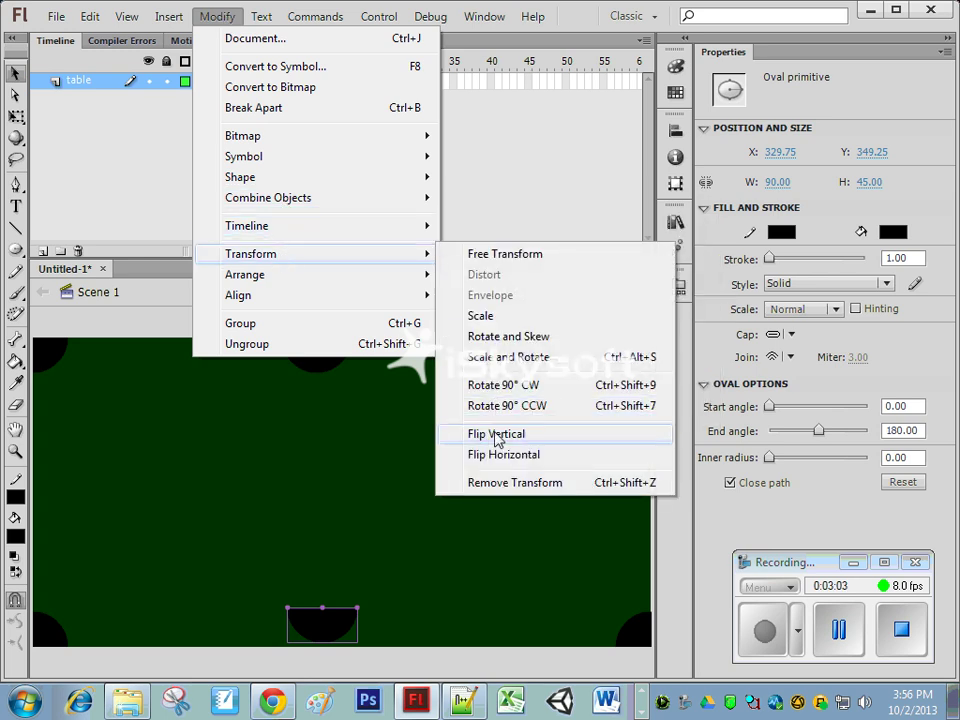
{"action": "left_click", "coordinate": [497, 436]}
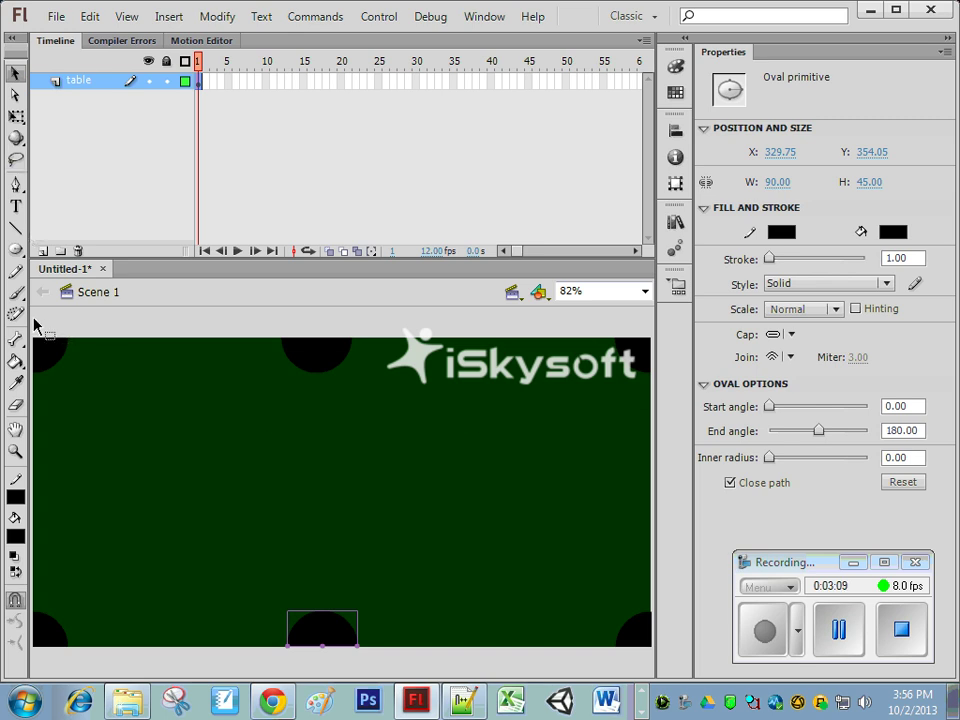
Align the three top pockets to the top edge and distribute their widths evenly
{"action": "left_click_drag", "start_coordinate": [34, 325], "coordinate": [668, 418]}
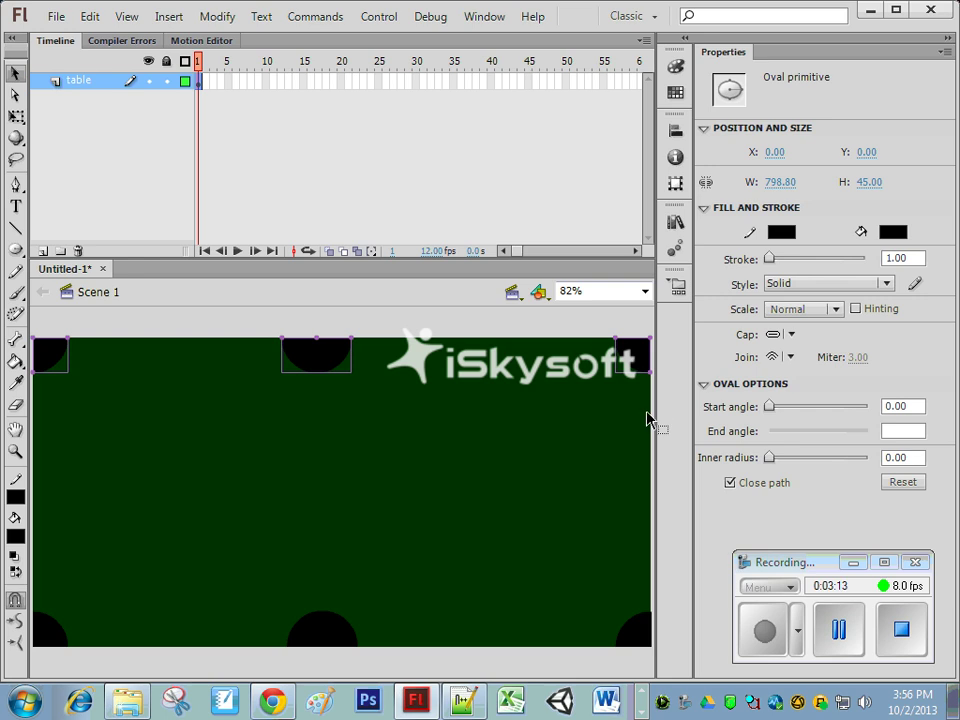
{"action": "left_click", "coordinate": [208, 16]}
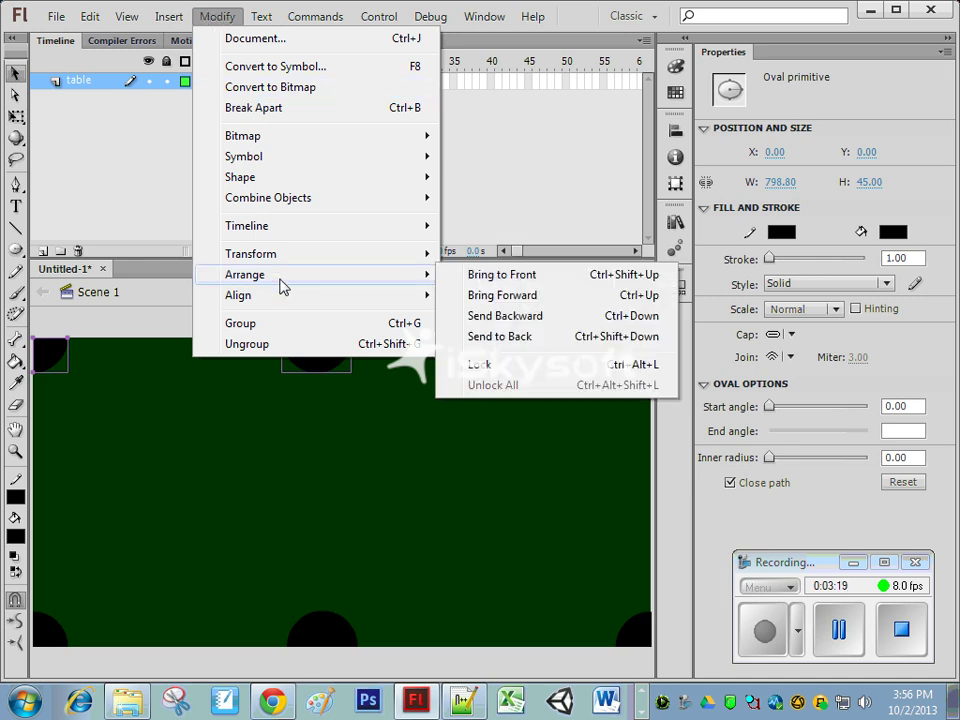
{"action": "mouse_move", "coordinate": [279, 300]}
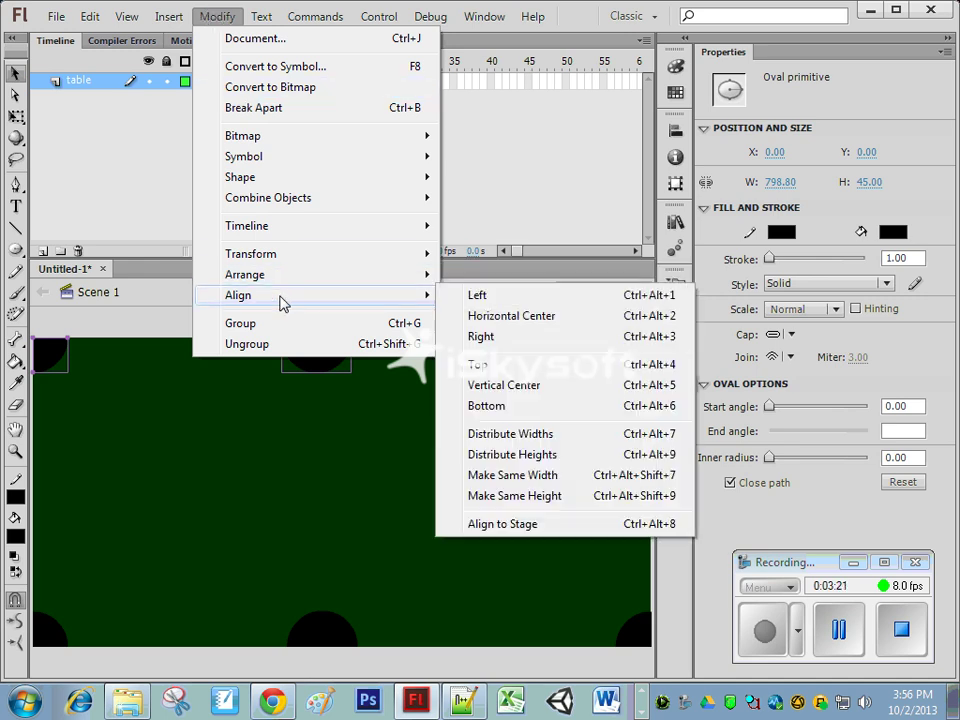
{"action": "left_click", "coordinate": [487, 365]}
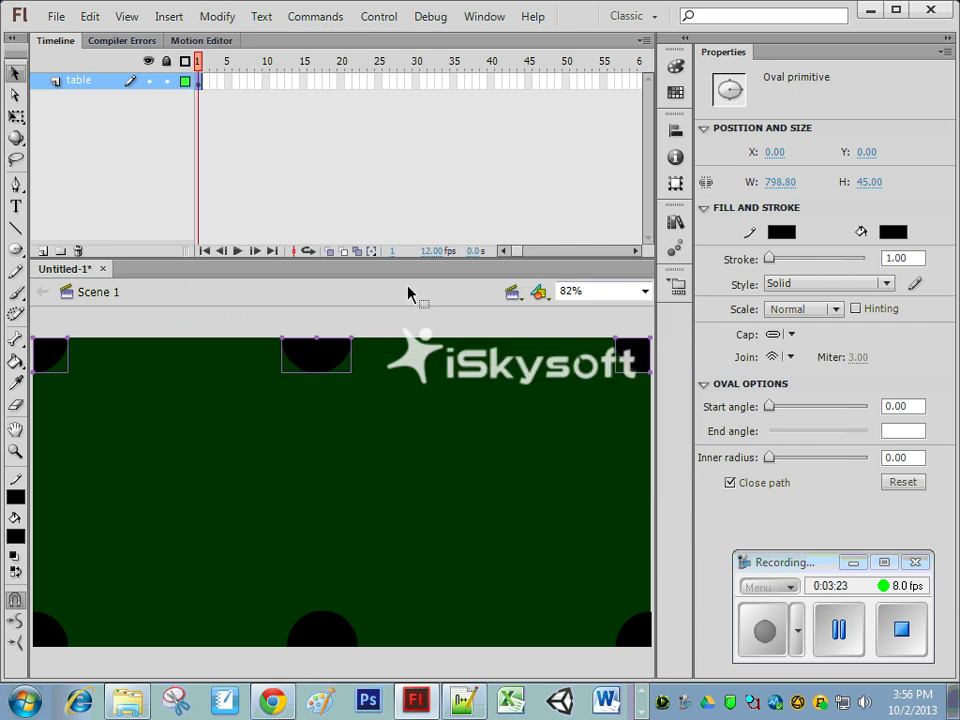
{"action": "left_click", "coordinate": [214, 17]}
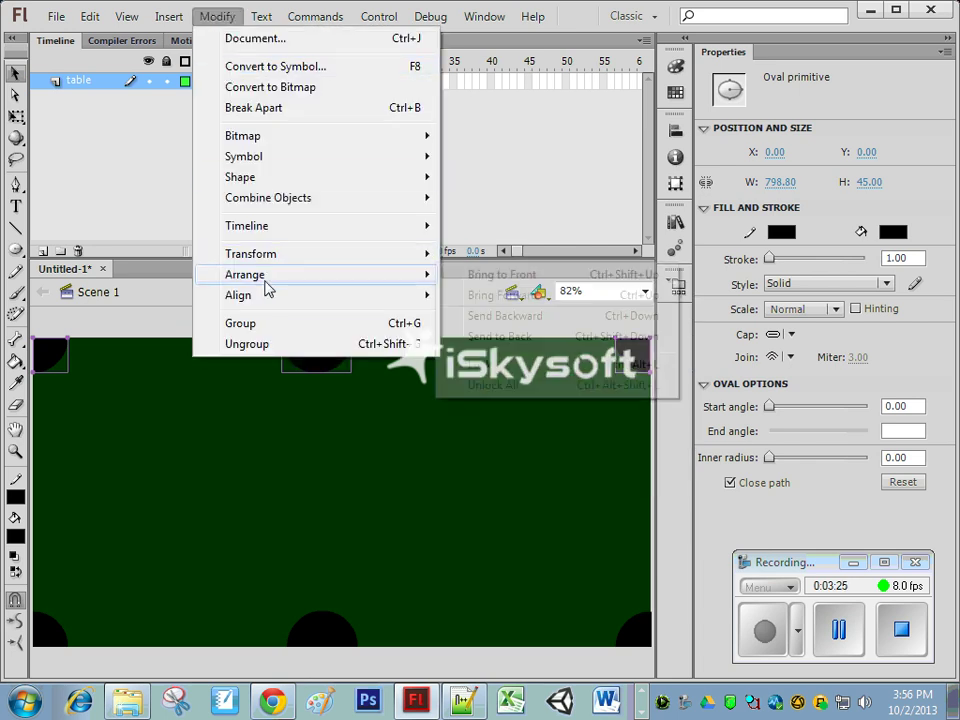
{"action": "mouse_move", "coordinate": [269, 298]}
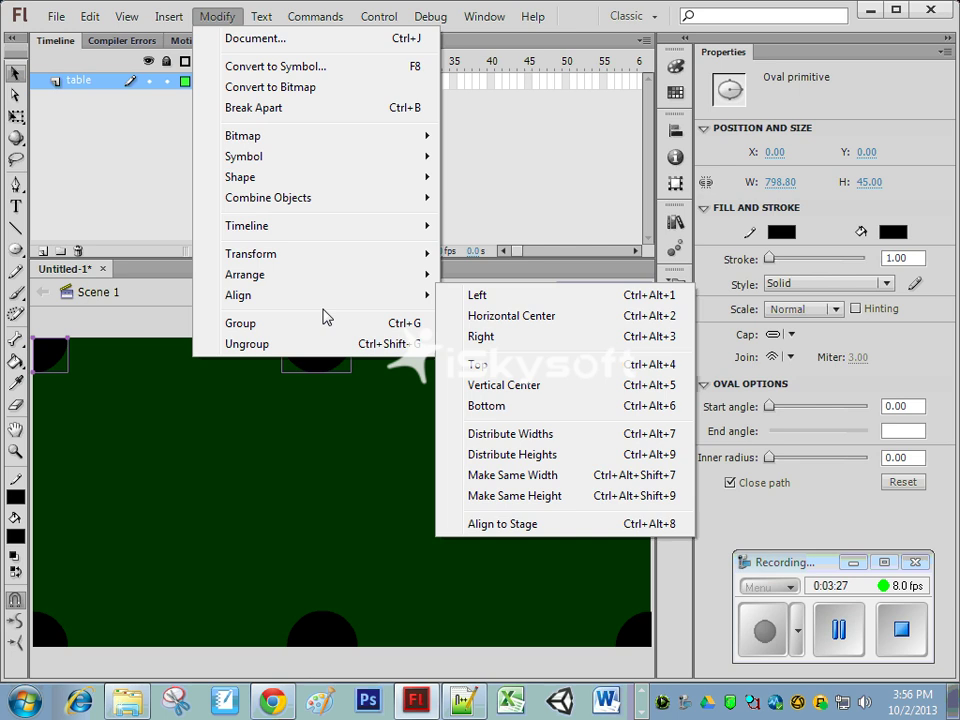
{"action": "left_click", "coordinate": [532, 434]}
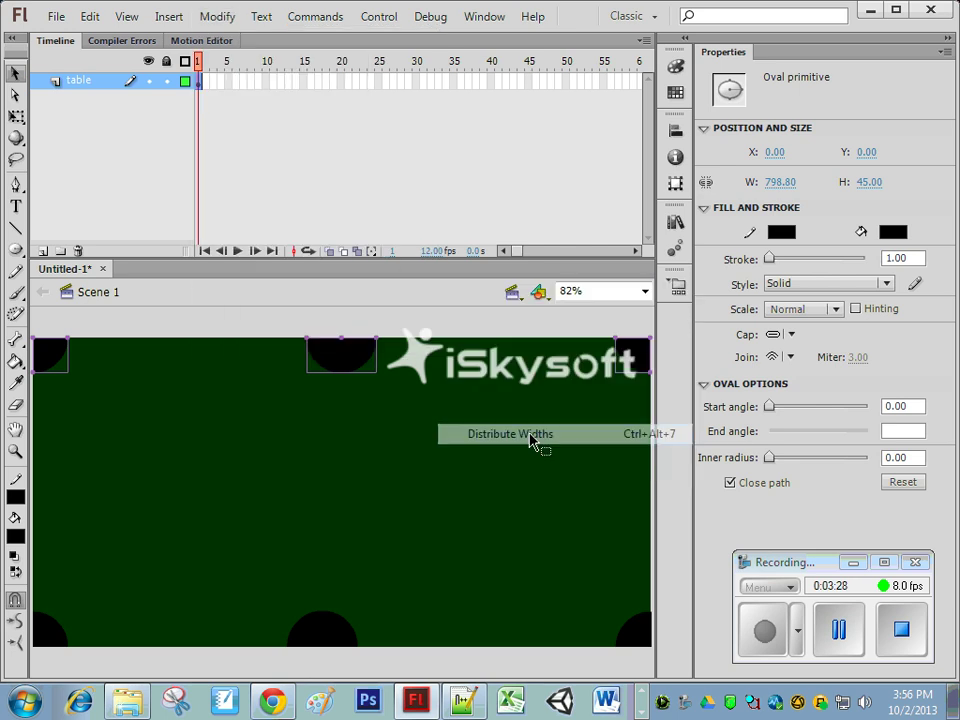
{"action": "left_click", "coordinate": [306, 486]}
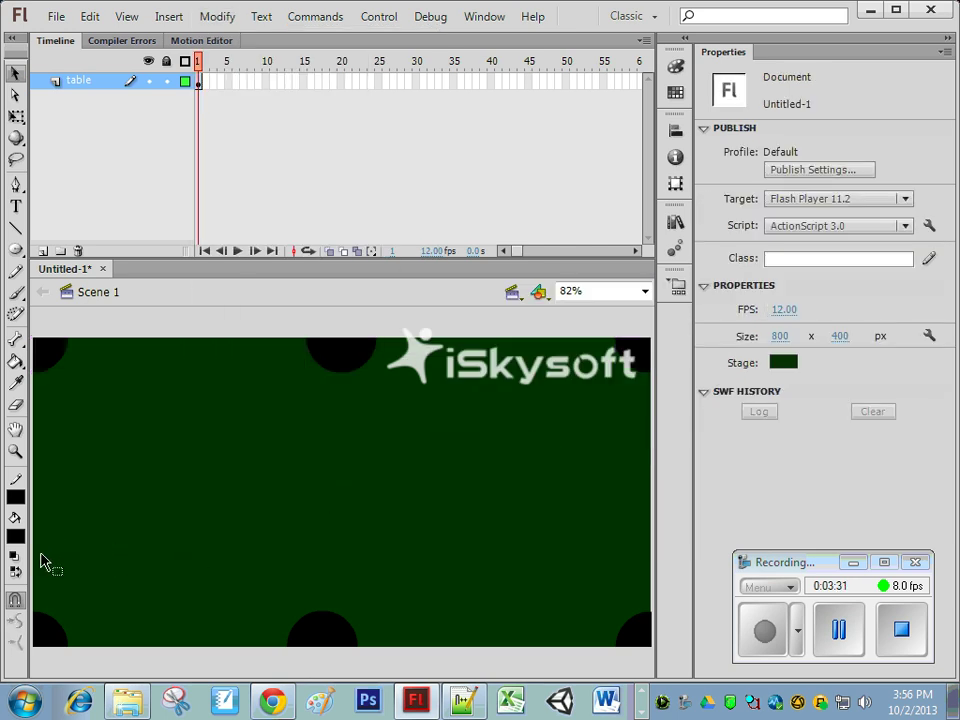
Align the three bottom pockets to the bottom edge and distribute their widths evenly
{"action": "left_click_drag", "start_coordinate": [40, 553], "coordinate": [643, 668]}
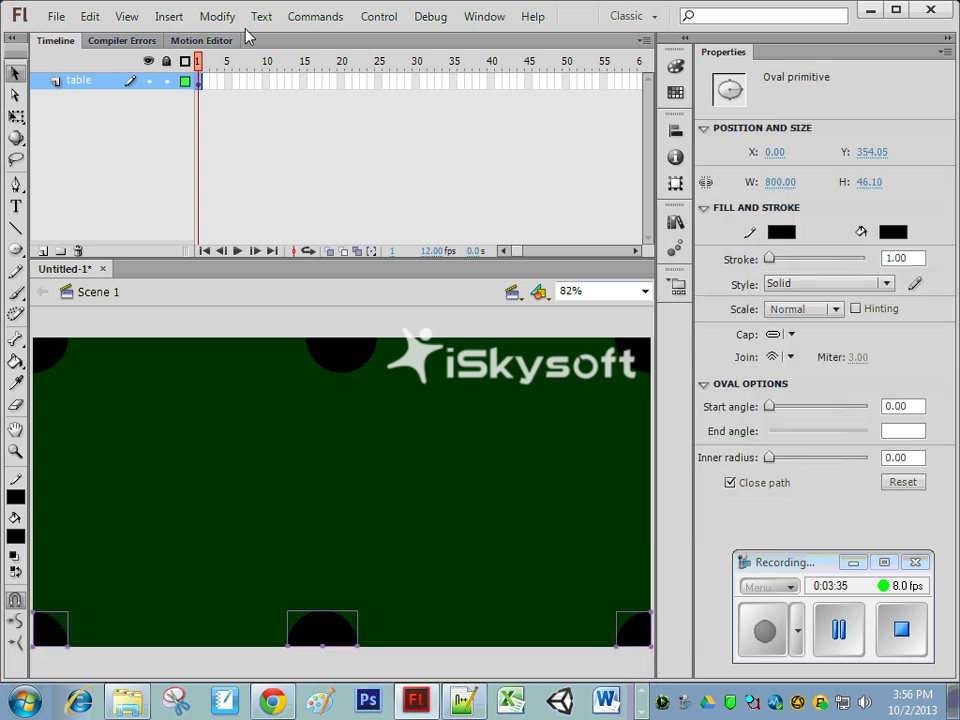
{"action": "left_click", "coordinate": [210, 18]}
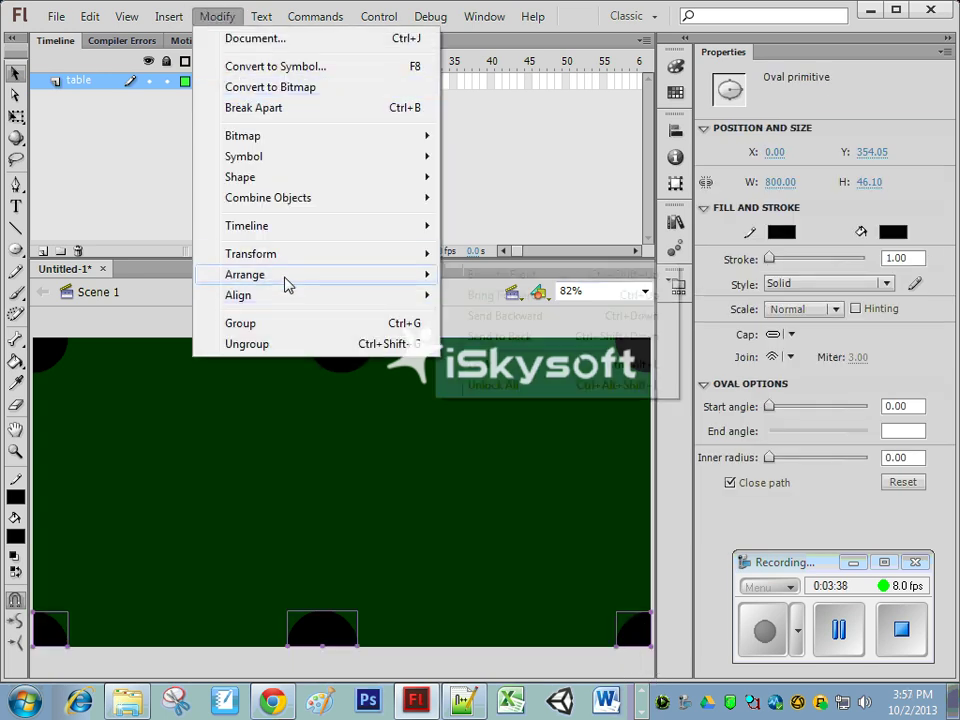
{"action": "mouse_move", "coordinate": [288, 299]}
{"action": "left_click", "coordinate": [520, 407]}
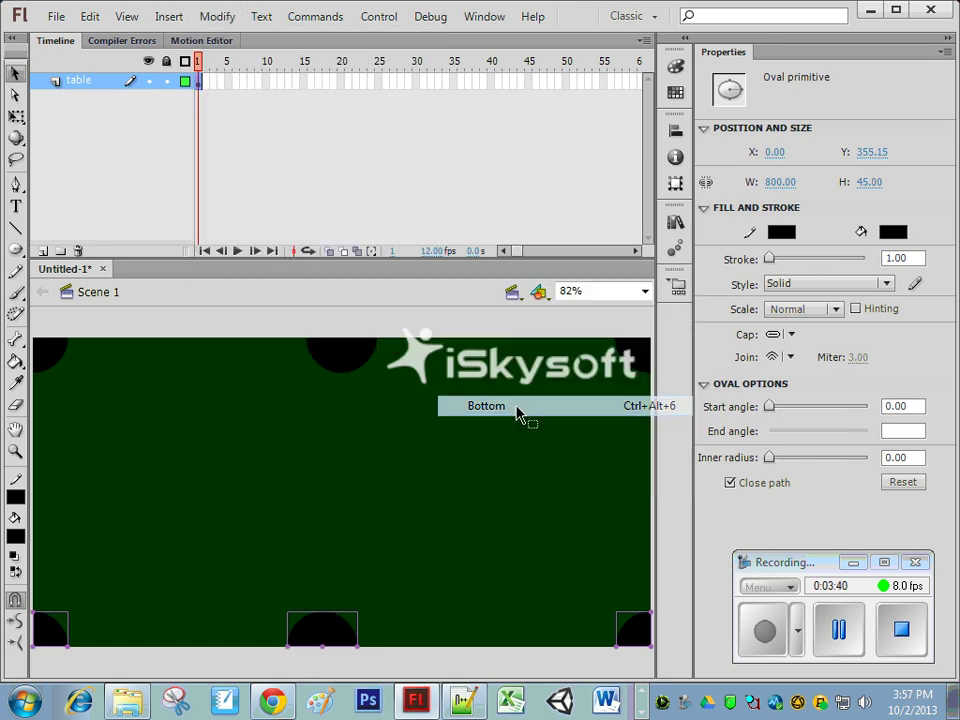
{"action": "left_click", "coordinate": [218, 18]}
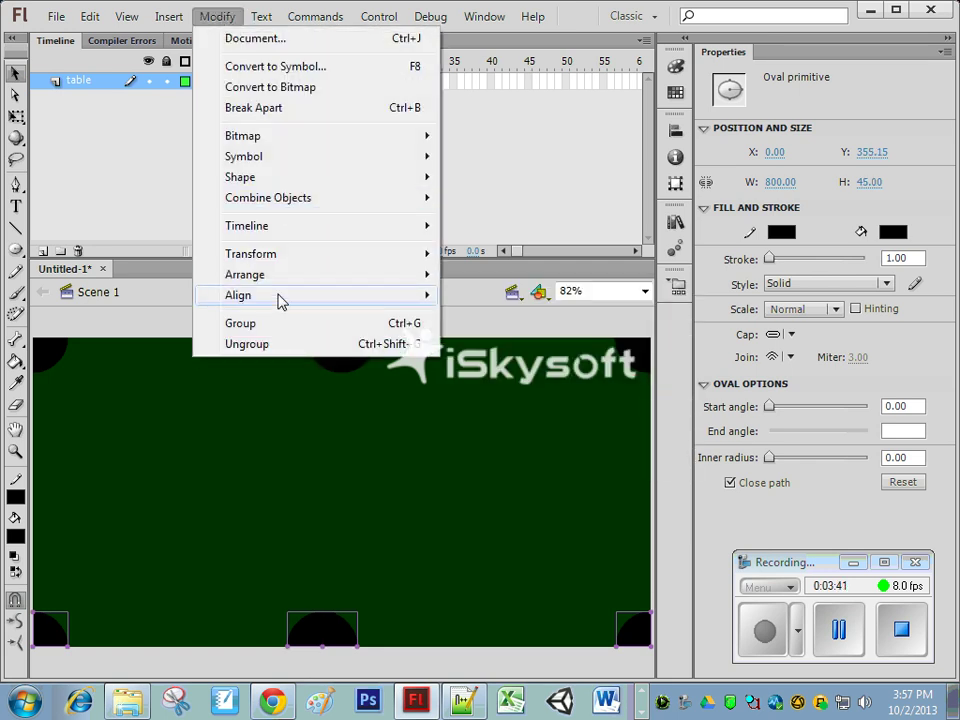
{"action": "mouse_move", "coordinate": [315, 302]}
{"action": "left_click", "coordinate": [522, 434]}
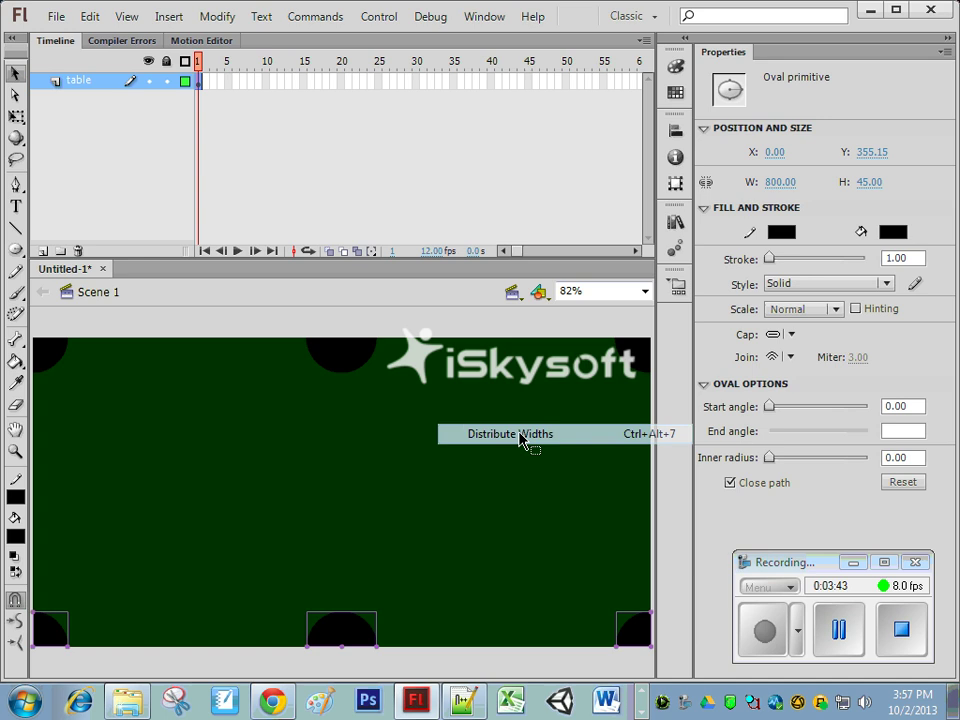
{"action": "left_click", "coordinate": [424, 484]}
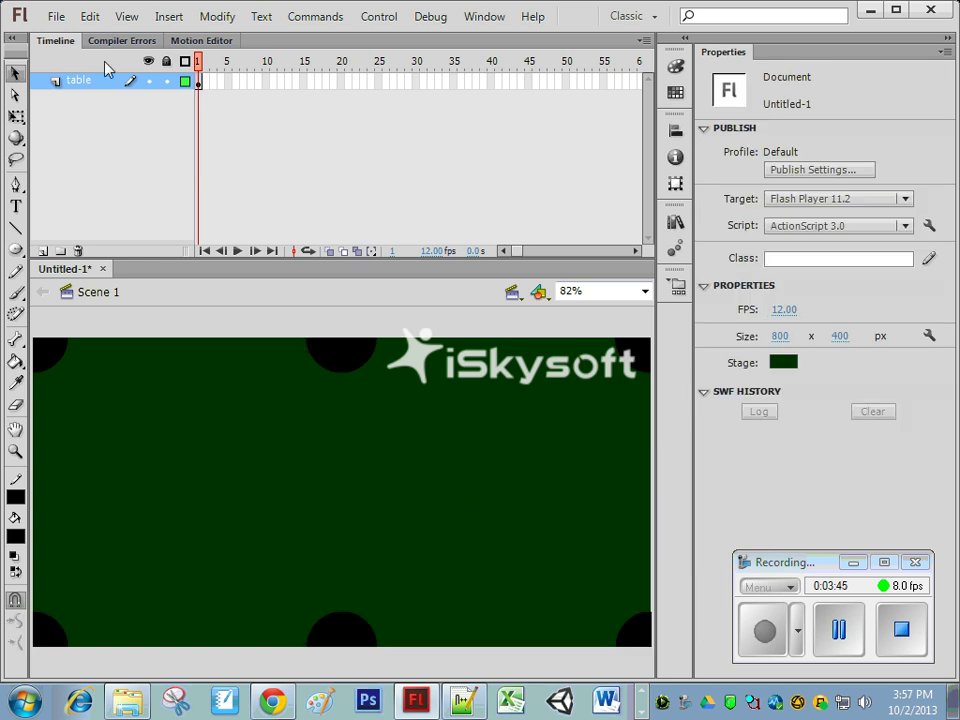
Save the six-pocket table document as pooltable1.fla in the flash folder
{"action": "left_click", "coordinate": [55, 17]}
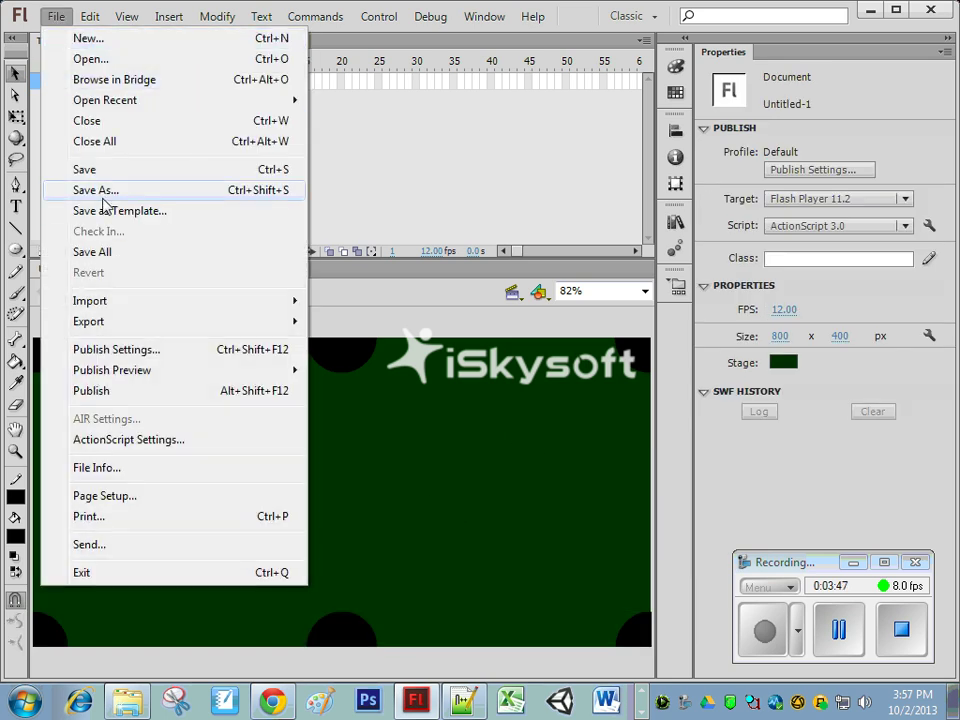
{"action": "left_click", "coordinate": [104, 170]}
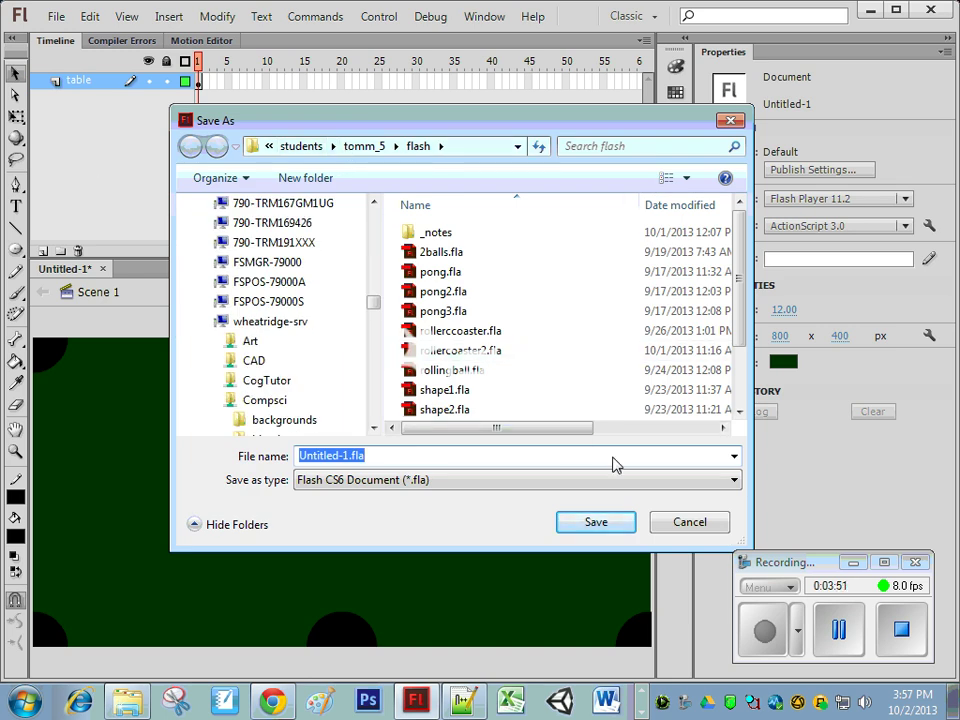
{"action": "type", "text": "poo"}
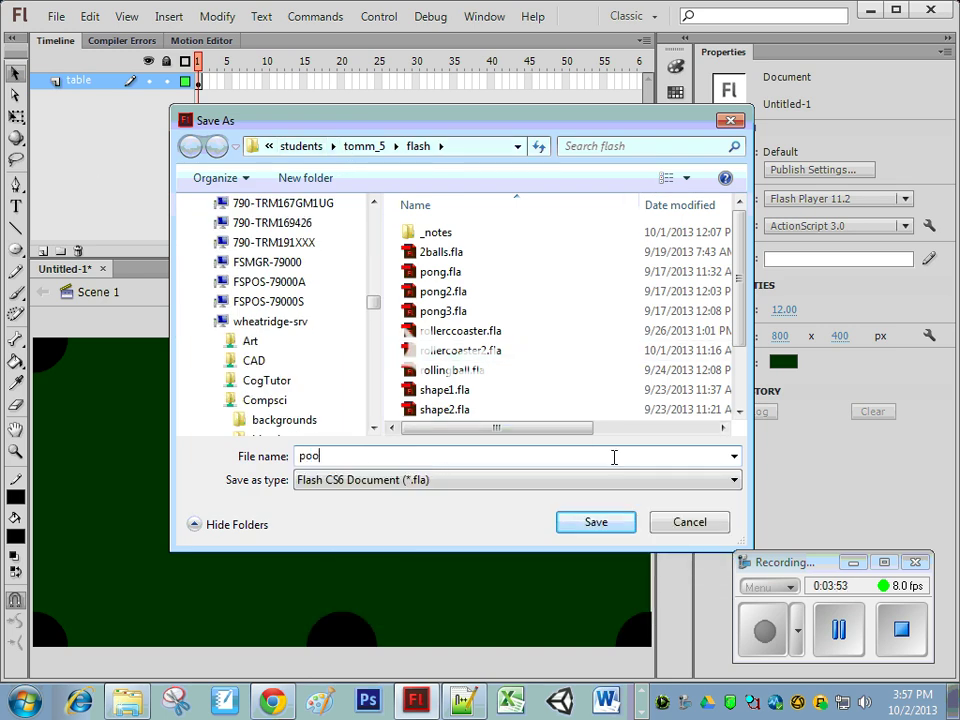
{"action": "type", "text": "ltable1"}
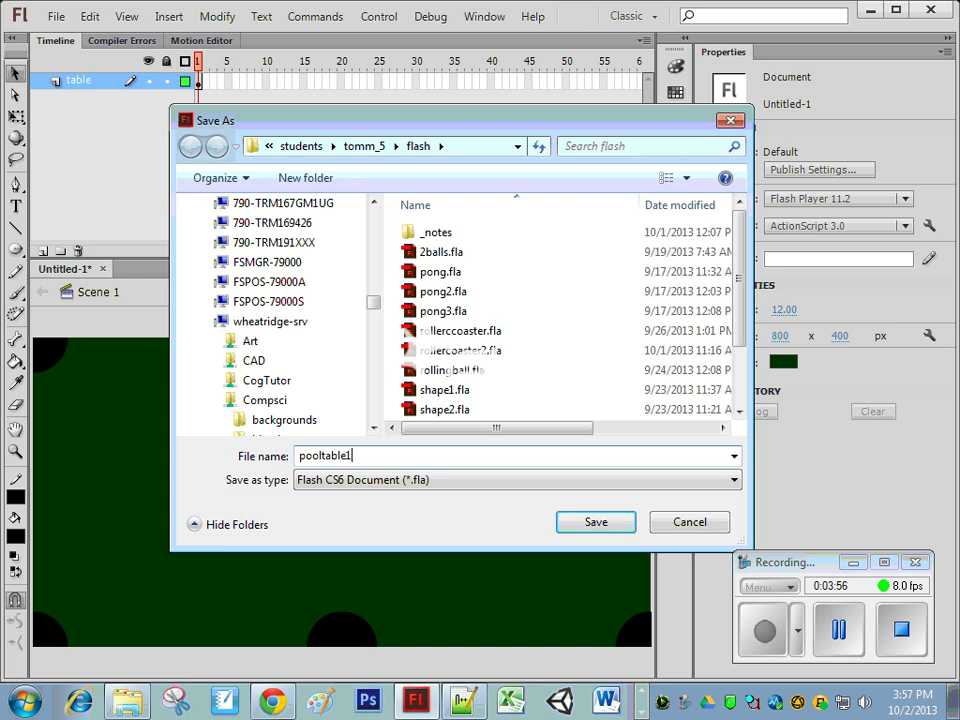
{"action": "key", "text": "Return"}
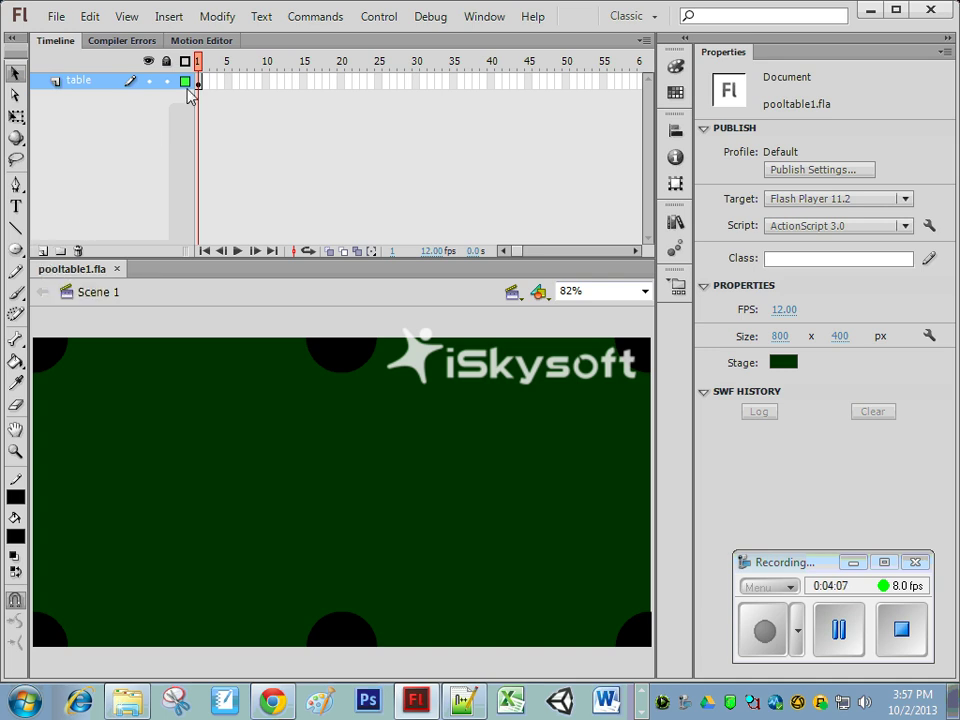
Add Layer 2 above the table layer and choose the plain Oval Tool
{"action": "left_click", "coordinate": [43, 251]}
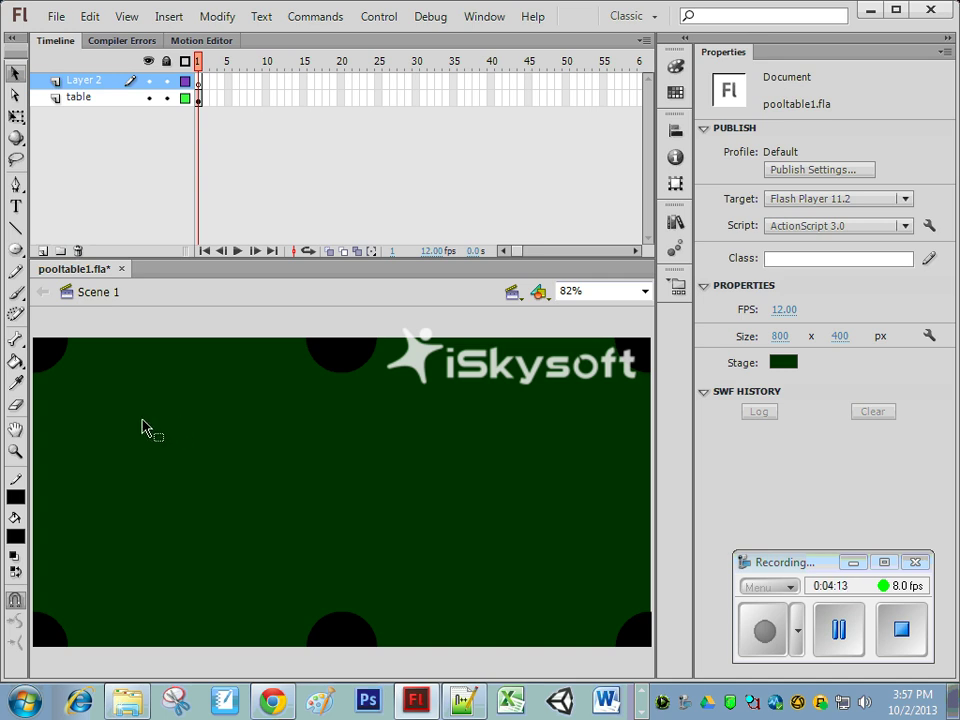
{"action": "left_click", "coordinate": [16, 250]}
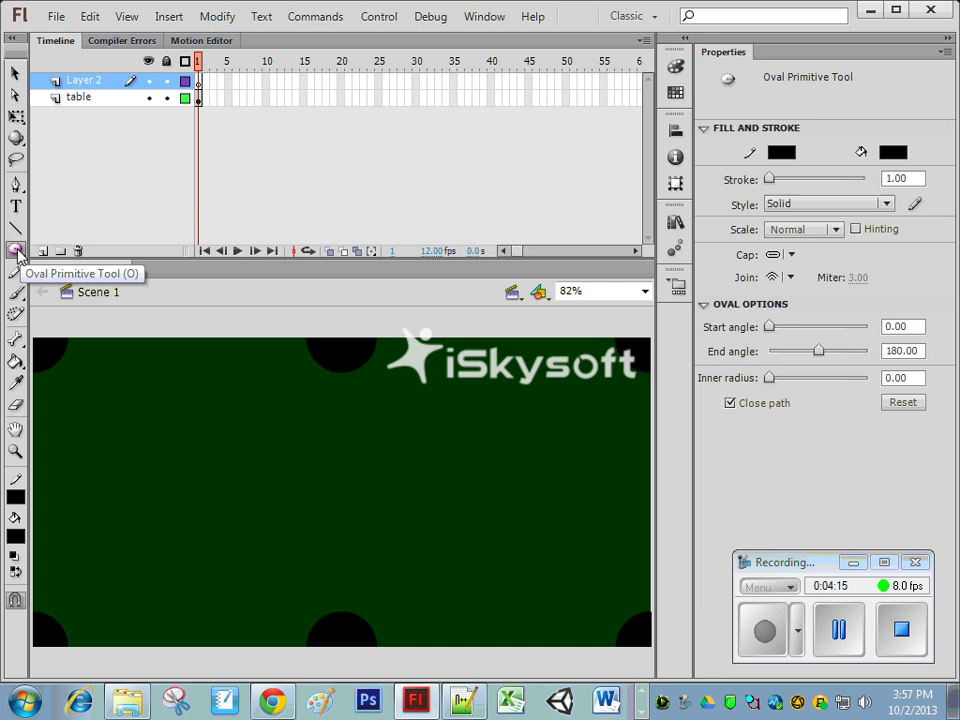
{"action": "left_click", "coordinate": [16, 250]}
{"action": "left_click", "coordinate": [16, 250]}
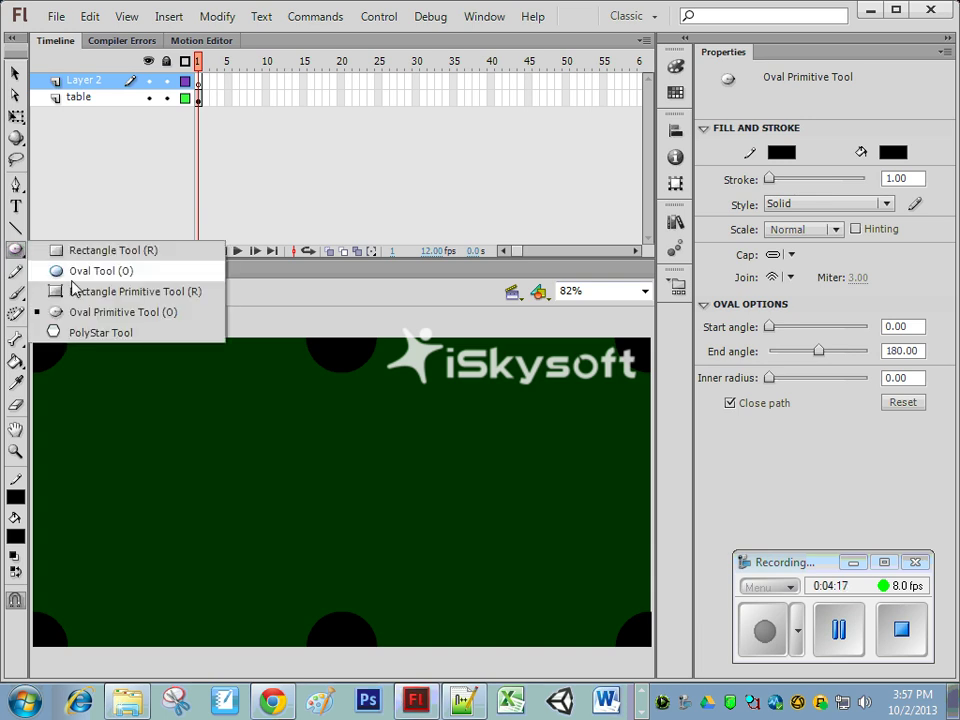
{"action": "left_click", "coordinate": [72, 278]}
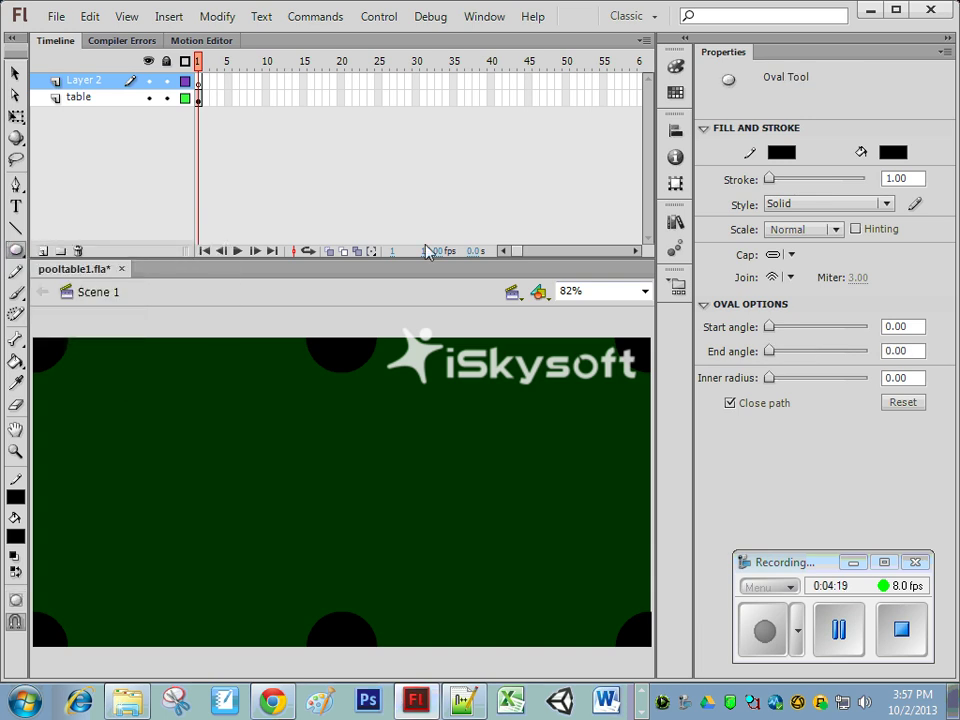
Draw a red circle with no outline on the table's left side
{"action": "left_click", "coordinate": [782, 153]}
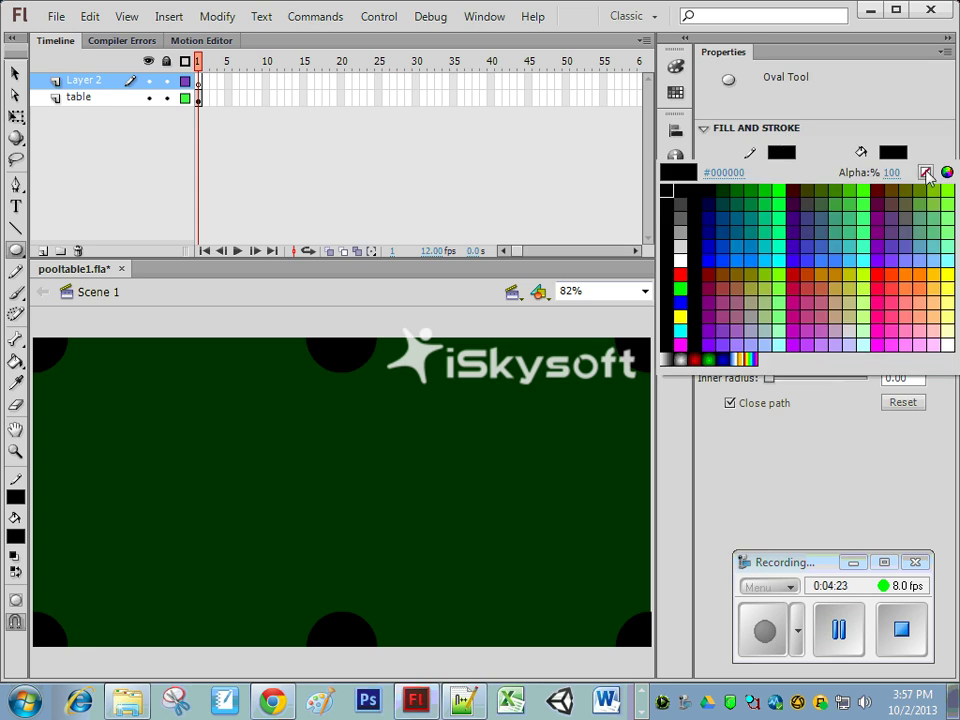
{"action": "left_click", "coordinate": [926, 174]}
{"action": "left_click", "coordinate": [895, 152]}
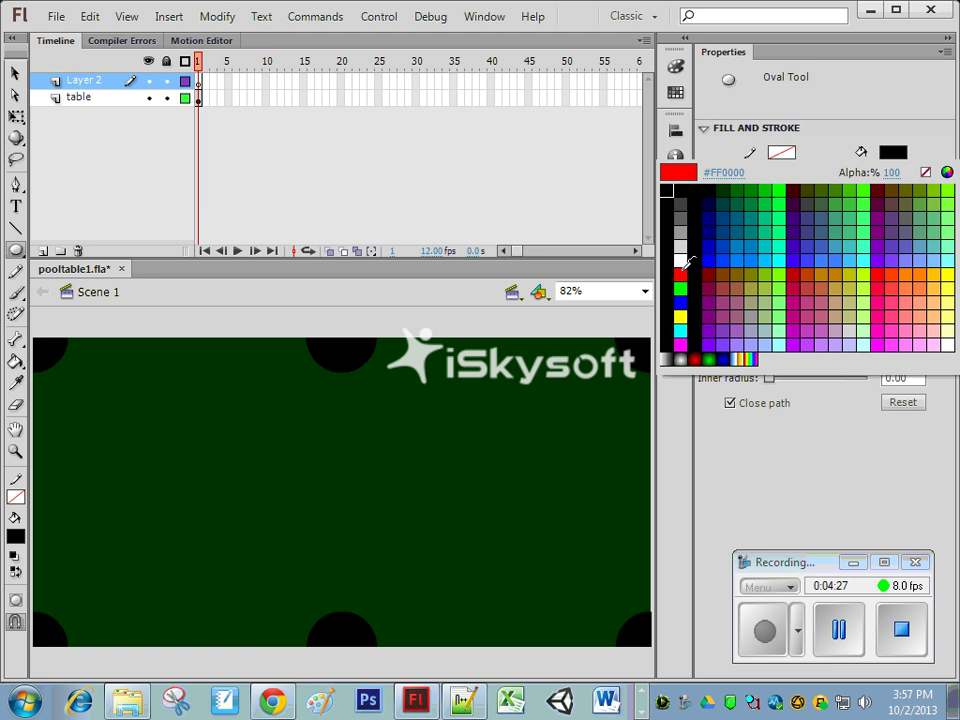
{"action": "left_click", "coordinate": [682, 270]}
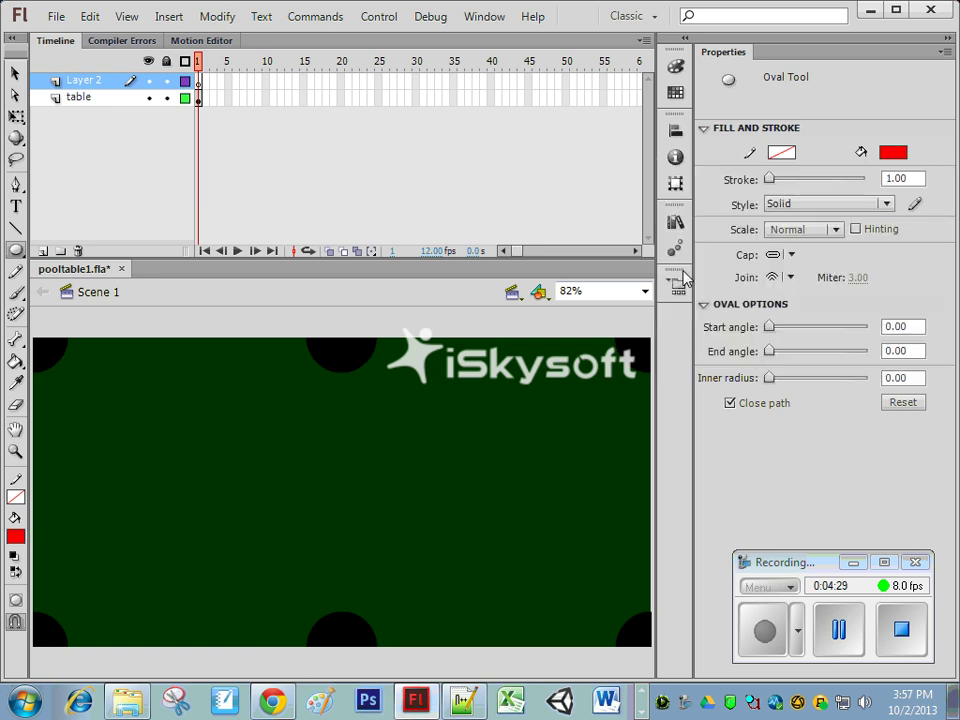
{"action": "left_click_drag", "start_coordinate": [78, 412], "coordinate": [118, 435]}
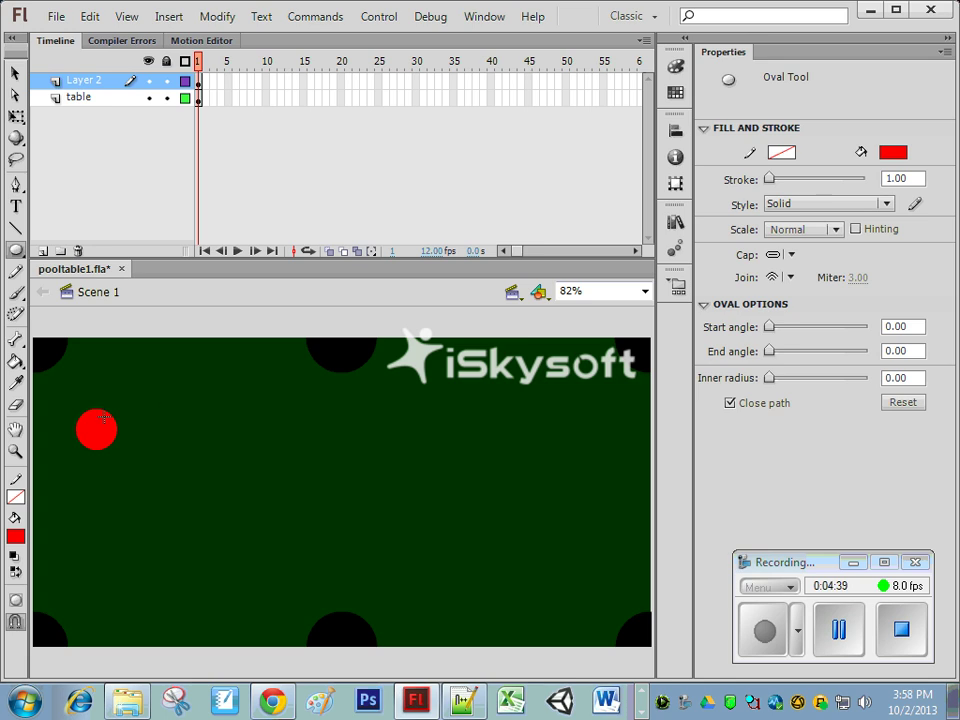
{"action": "left_click", "coordinate": [15, 72]}
Resize the red ball to W 40, H 40 and nudge it left to X 35.20
{"action": "left_click", "coordinate": [111, 444]}
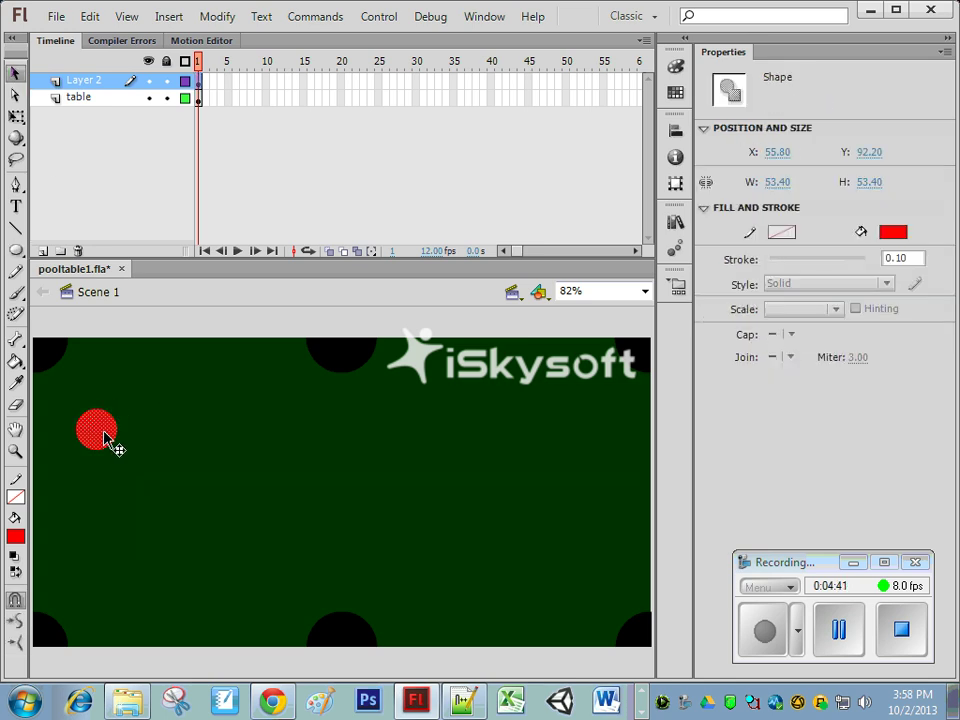
{"action": "left_click", "coordinate": [782, 181]}
{"action": "type", "text": "40"}
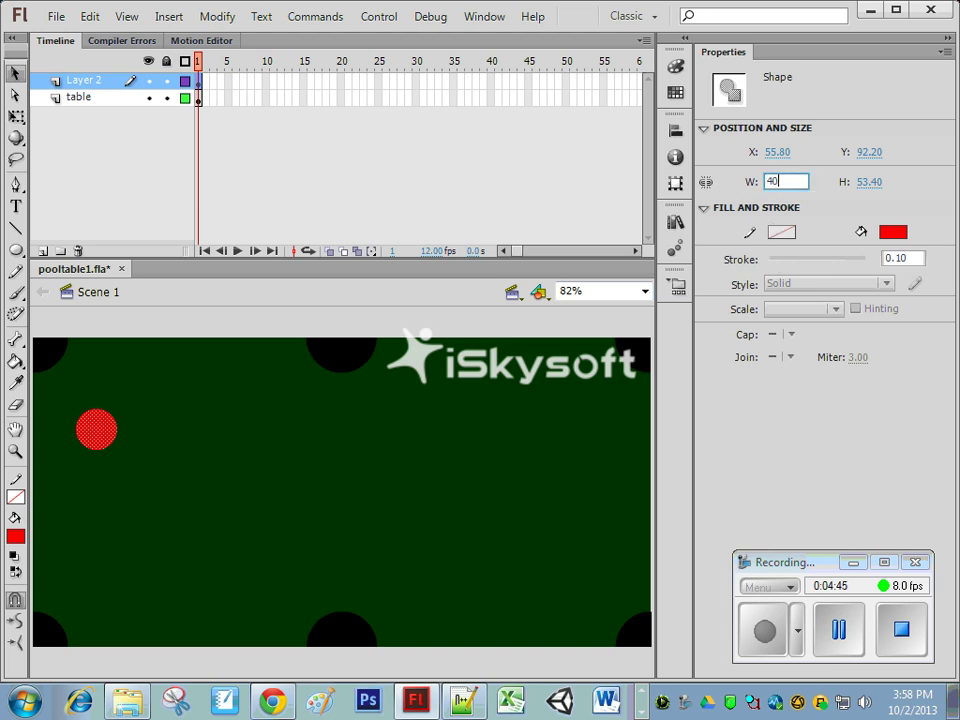
{"action": "key", "text": "Tab"}
{"action": "type", "text": "40"}
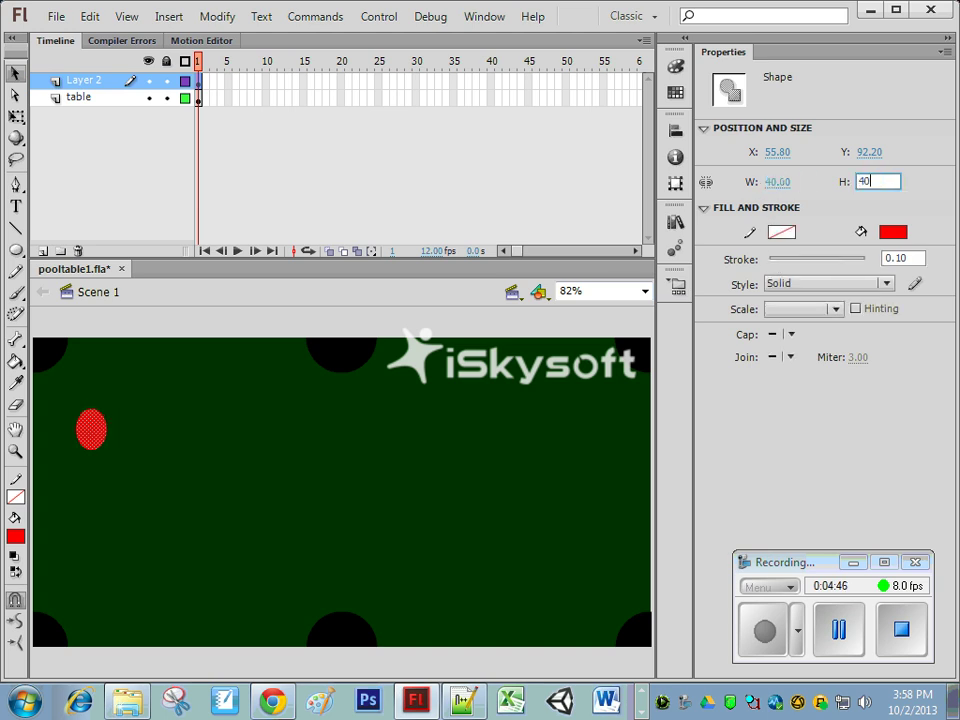
{"action": "left_click", "coordinate": [446, 488]}
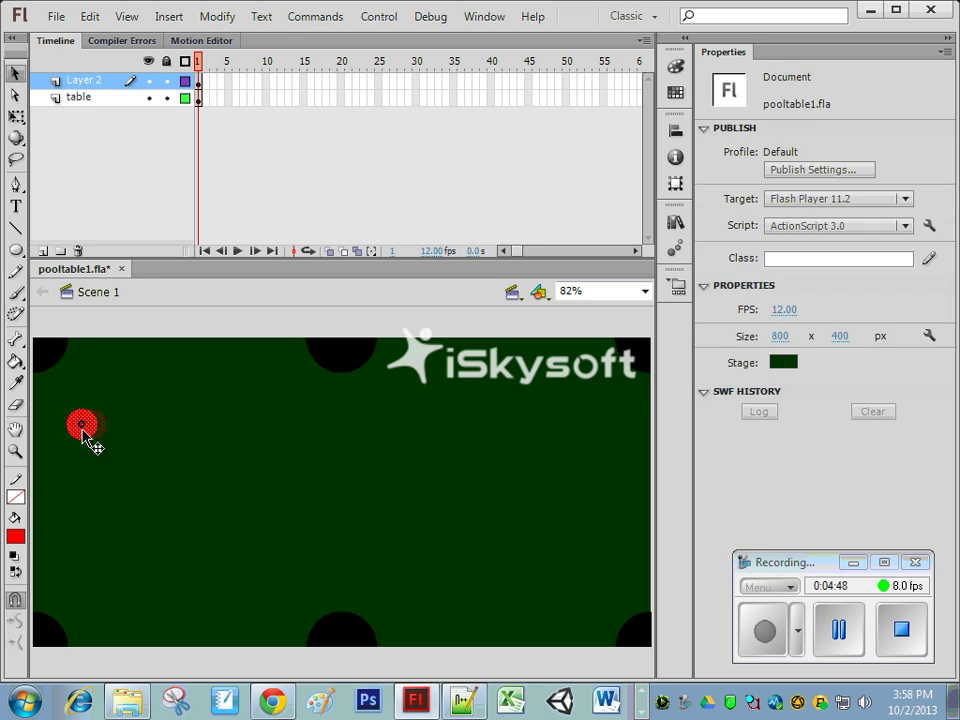
{"action": "left_click_drag", "start_coordinate": [83, 432], "coordinate": [76, 433]}
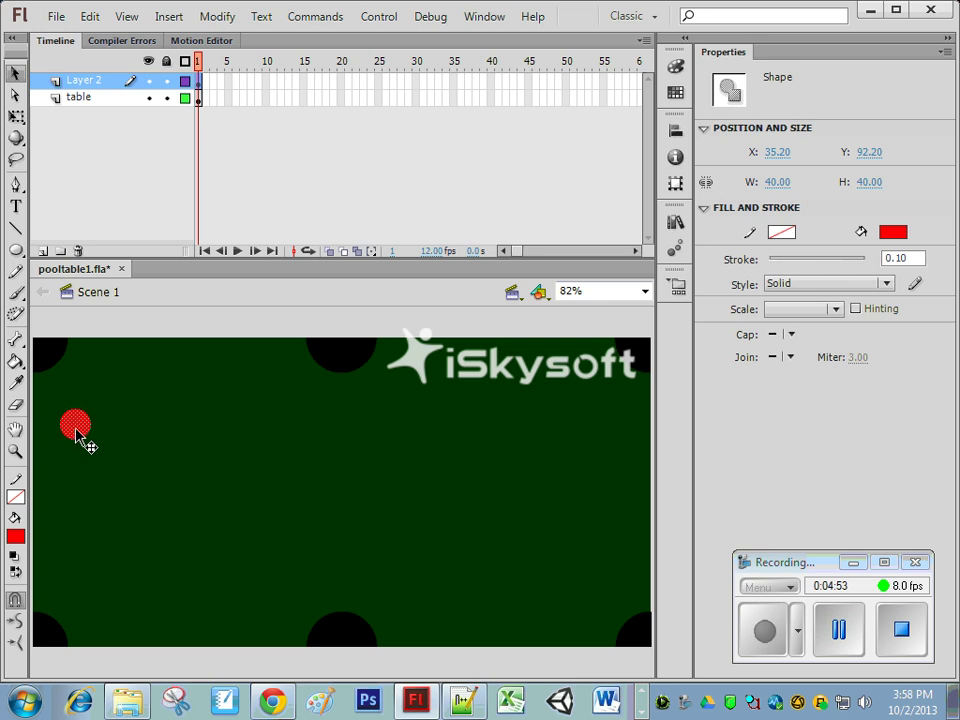
Convert the red circle to a graphic symbol named red
{"action": "right_click", "coordinate": [76, 432]}
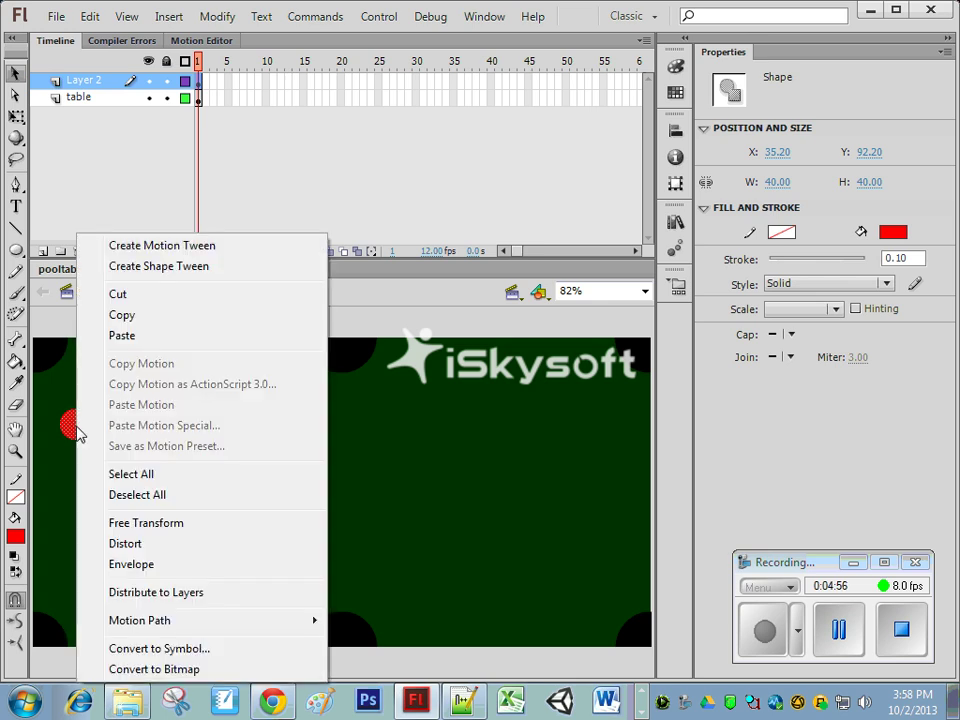
{"action": "left_click", "coordinate": [140, 648]}
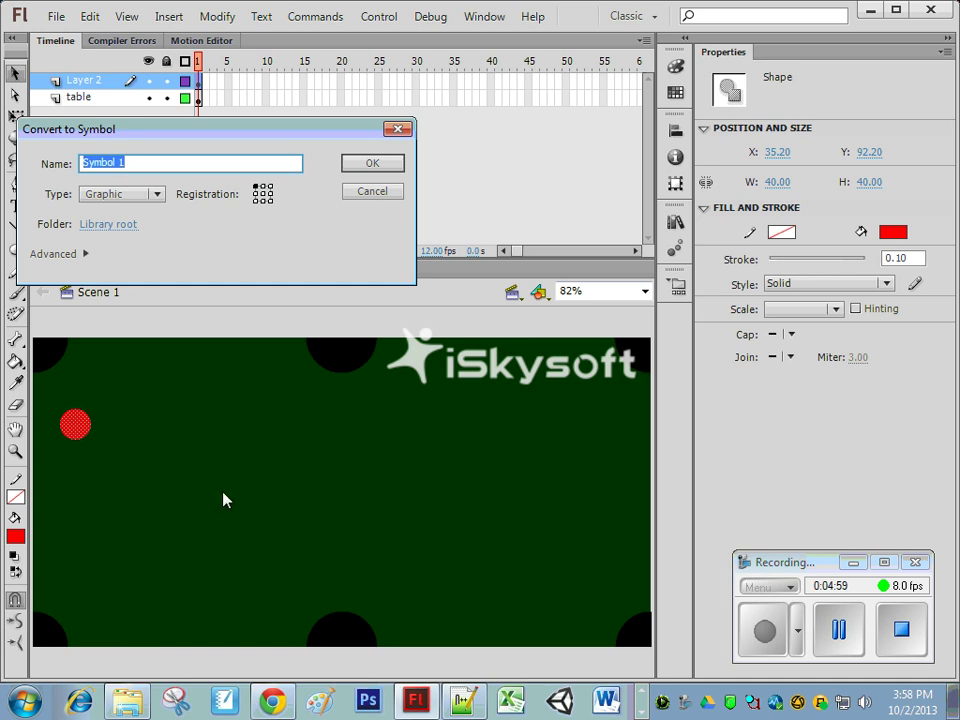
{"action": "type", "text": "re"}
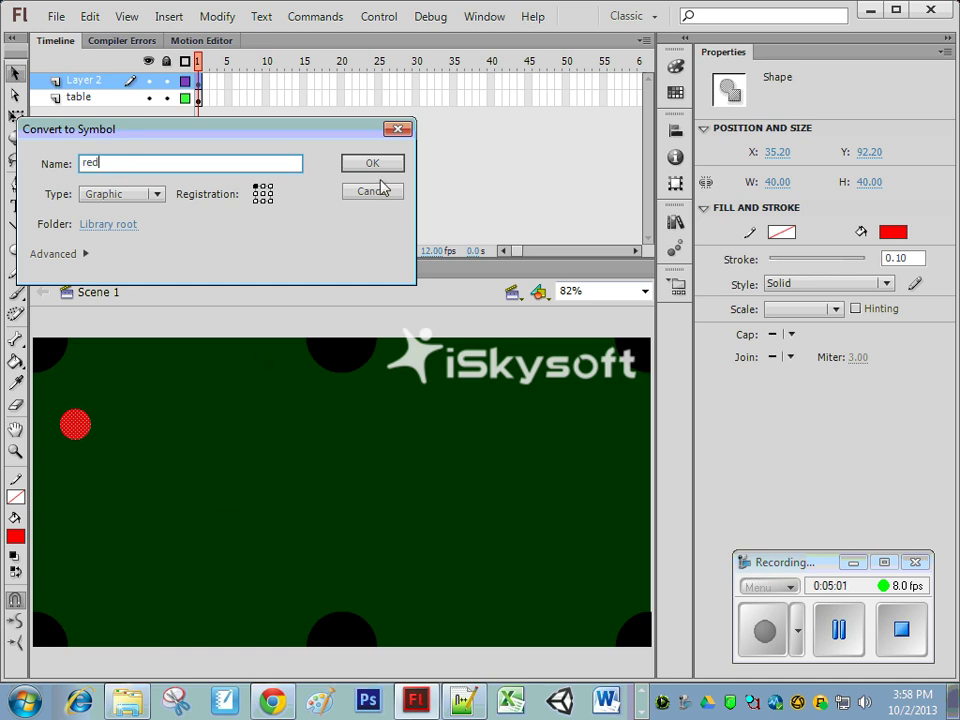
{"action": "type", "text": "d"}
{"action": "left_click", "coordinate": [376, 166]}
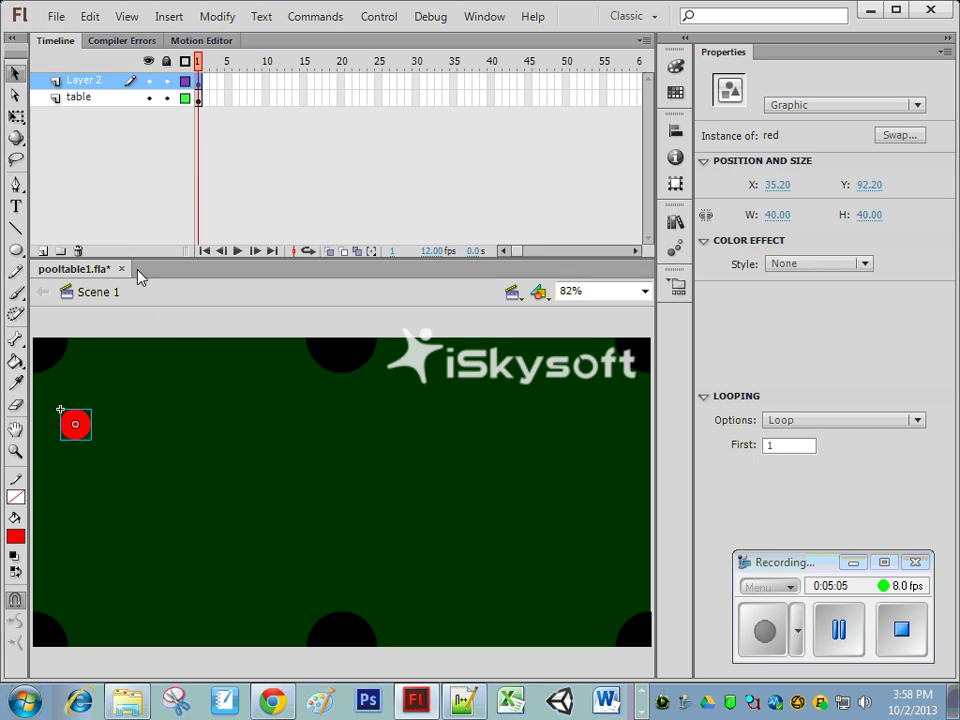
Rename Layer 2 to red
{"action": "double_click", "coordinate": [102, 82]}
{"action": "type", "text": "red"}
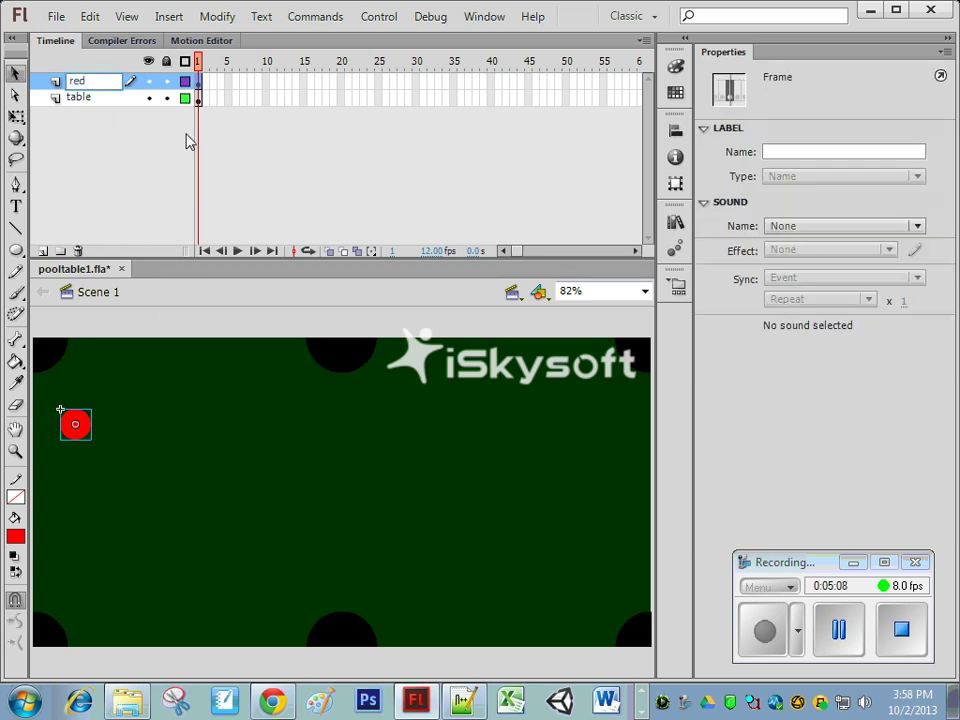
{"action": "left_click", "coordinate": [139, 185]}
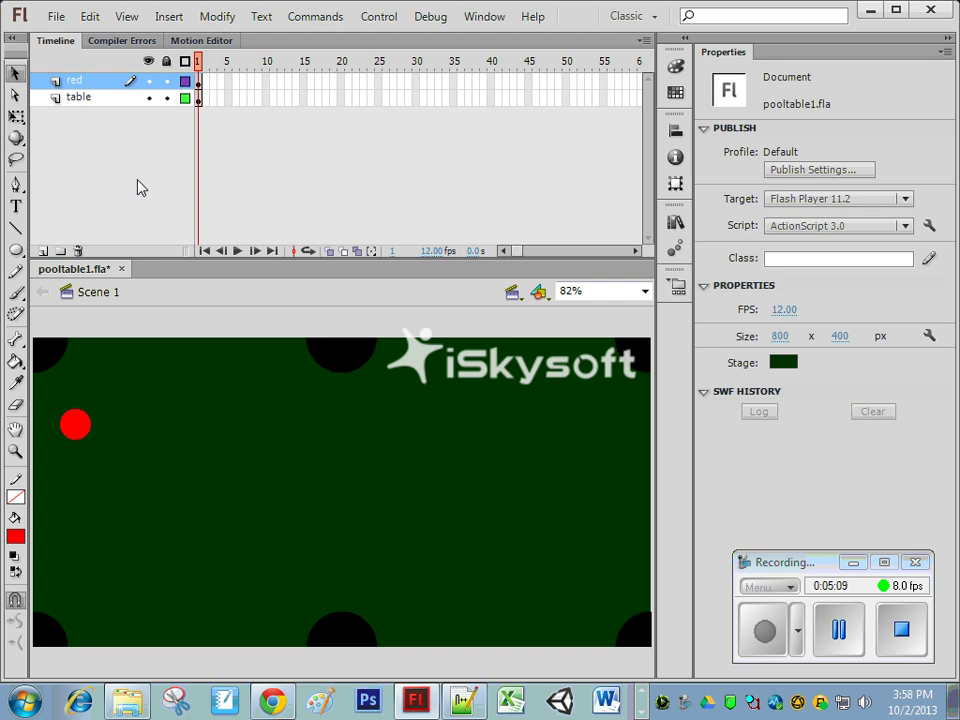
Add Layer 3 with a pasted copy of the ball filled green
{"action": "left_click", "coordinate": [42, 251]}
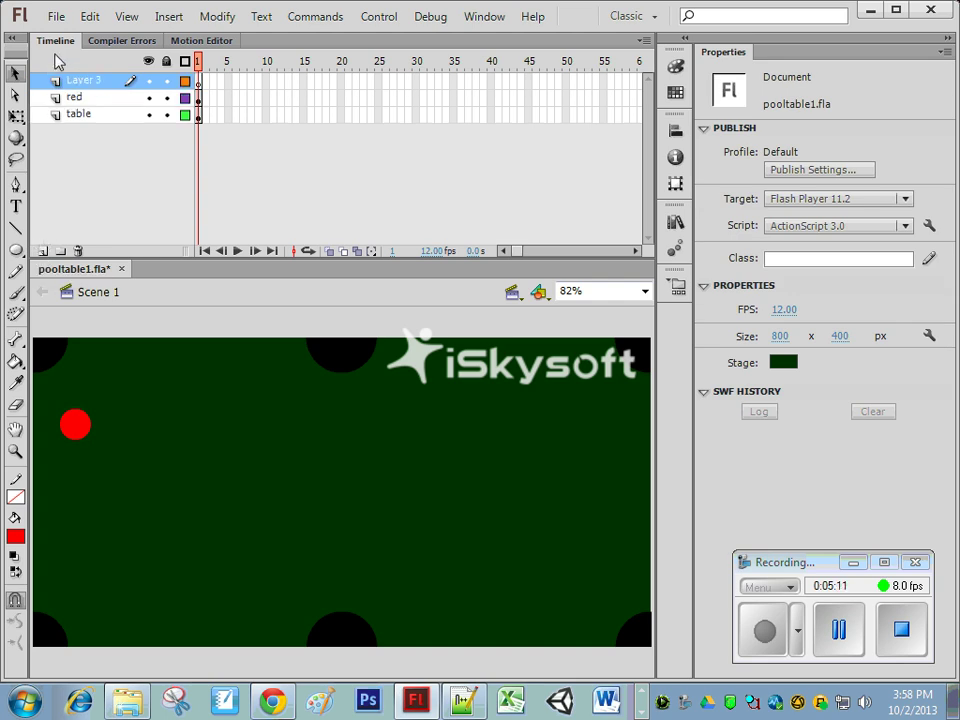
{"action": "key", "text": "ctrl+v"}
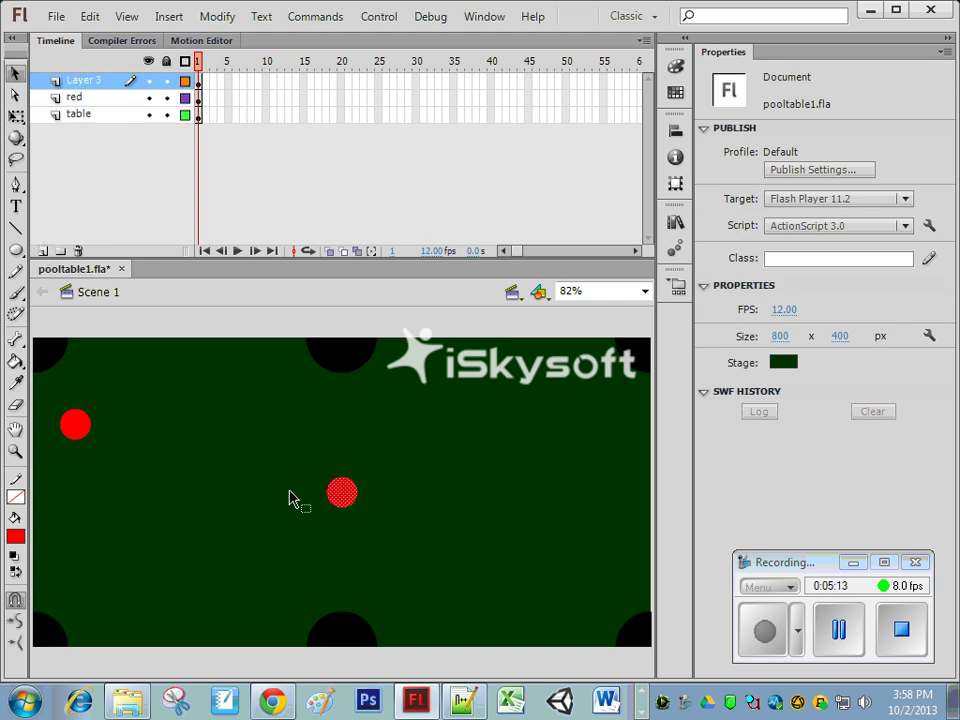
{"action": "left_click", "coordinate": [354, 503]}
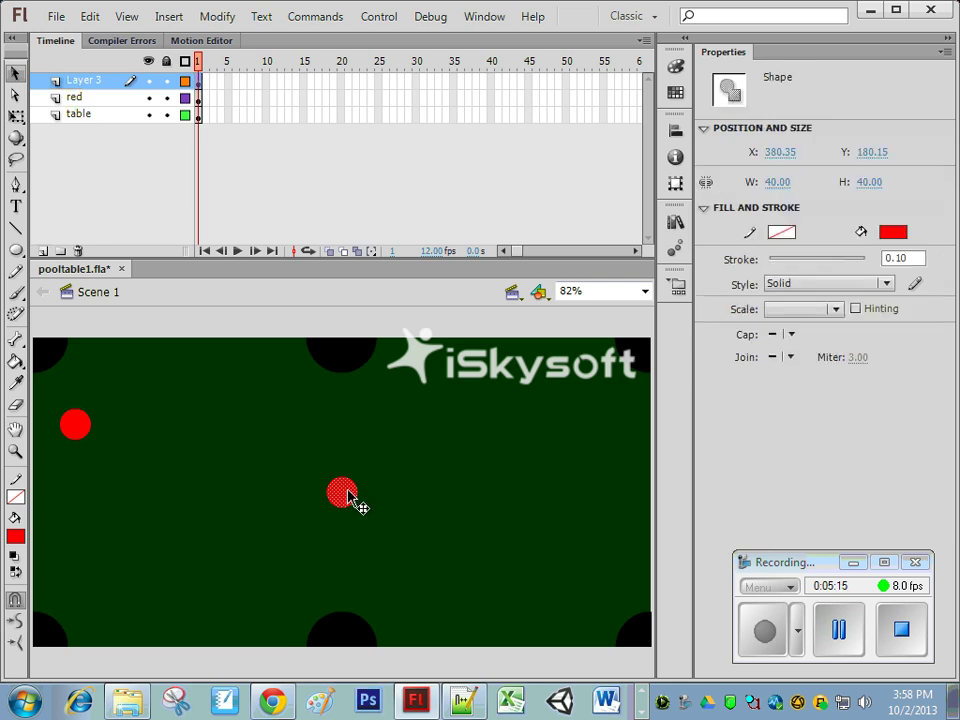
{"action": "left_click", "coordinate": [897, 232]}
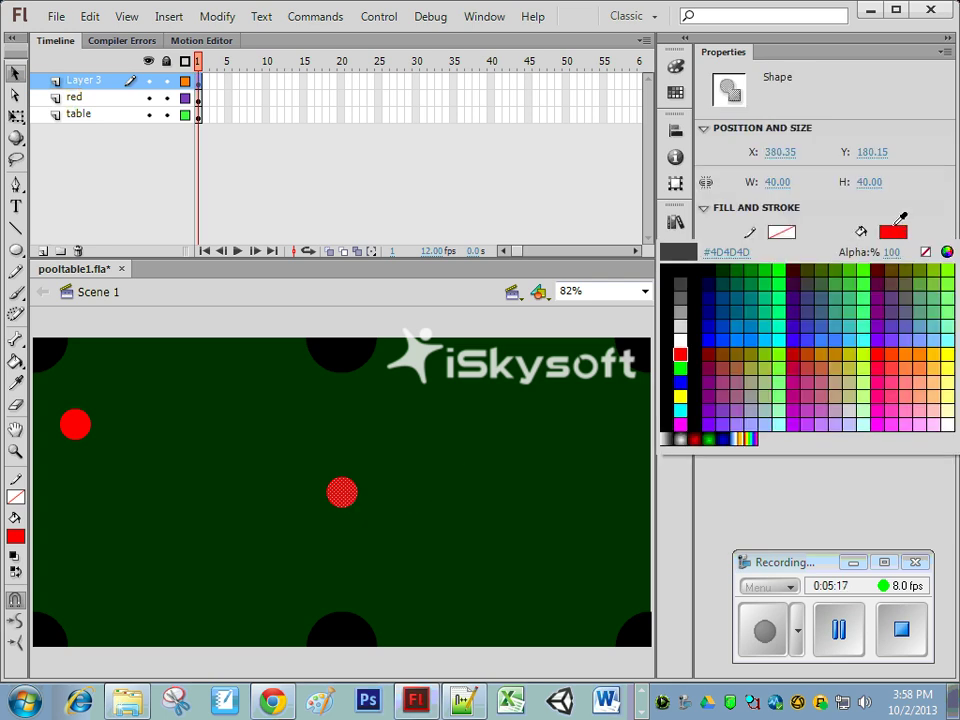
{"action": "left_click", "coordinate": [689, 358]}
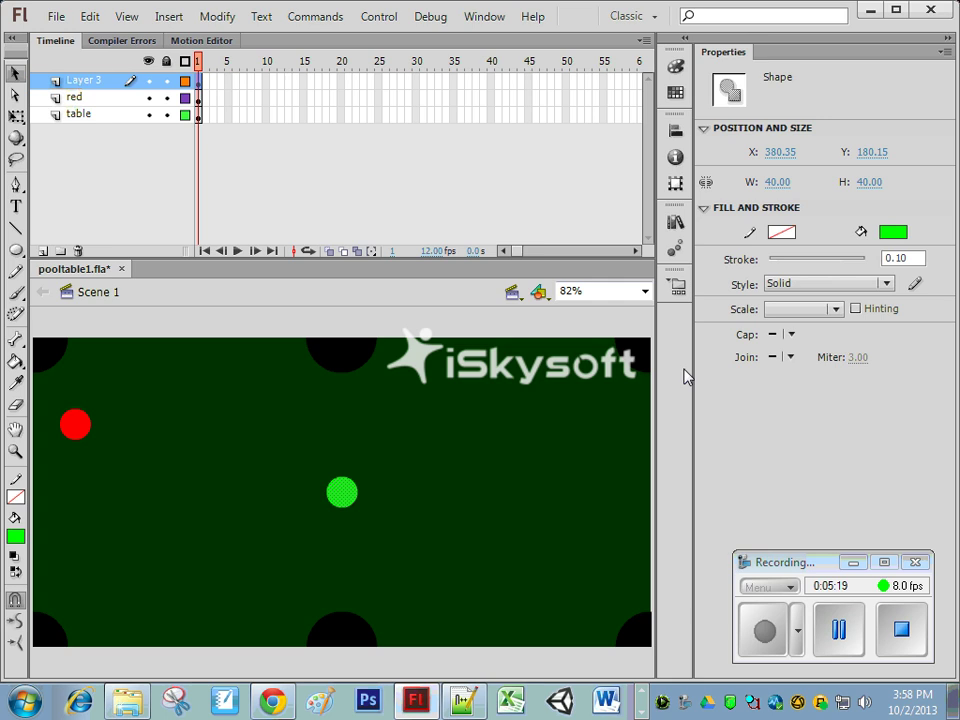
Convert the green circle to a graphic symbol named green
{"action": "right_click", "coordinate": [343, 491]}
{"action": "left_click", "coordinate": [378, 460]}
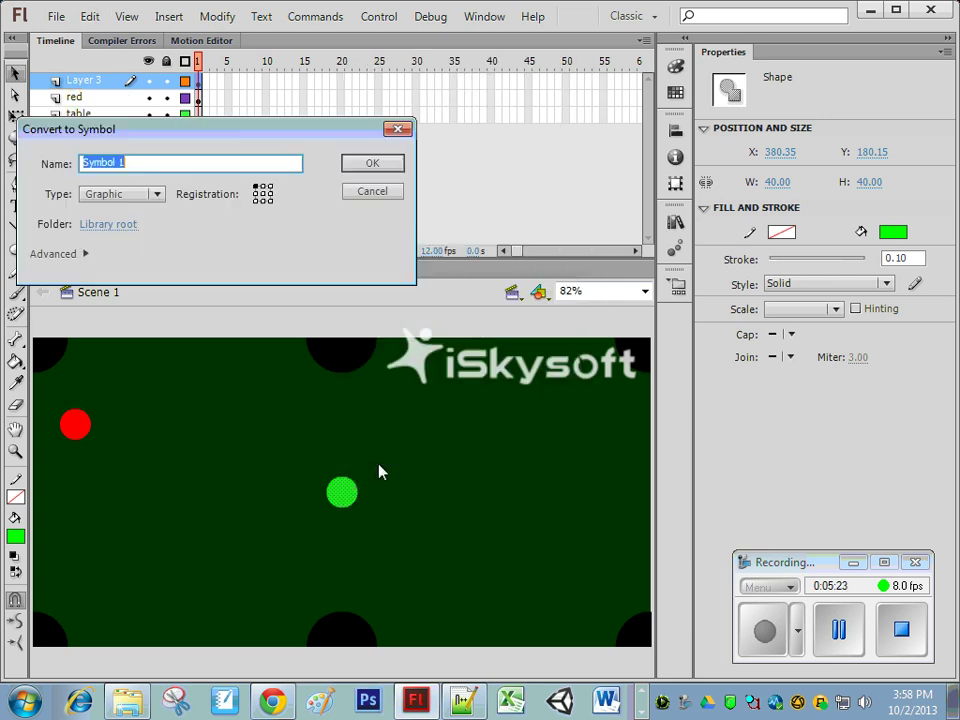
{"action": "type", "text": "green"}
{"action": "left_click", "coordinate": [379, 164]}
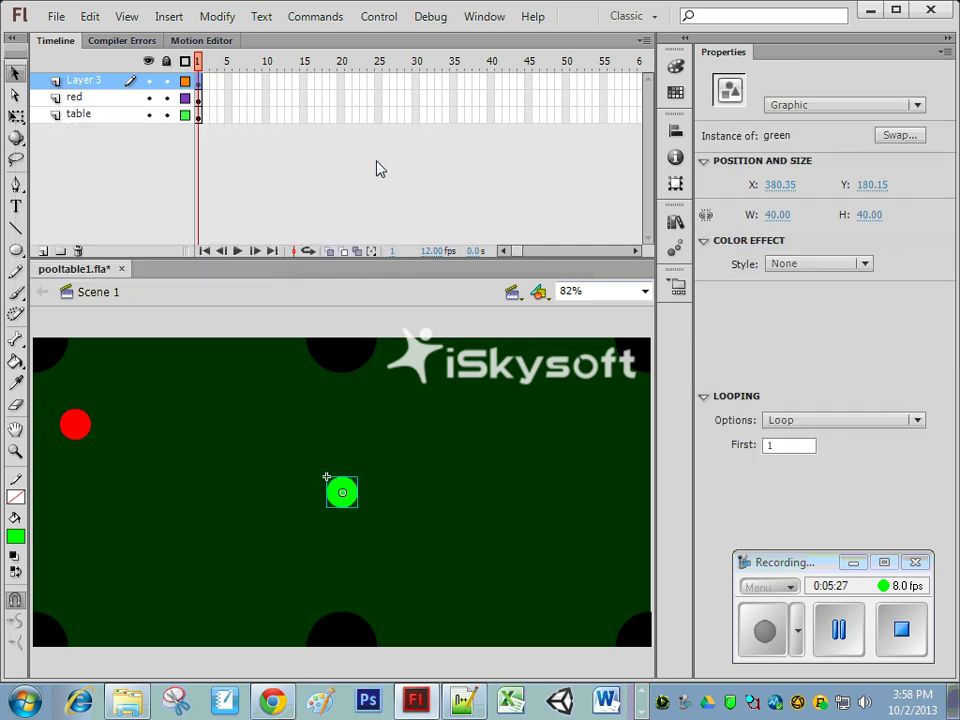
Rename Layer 3 to green and move the ball right of centre
{"action": "double_click", "coordinate": [100, 82]}
{"action": "type", "text": "green"}
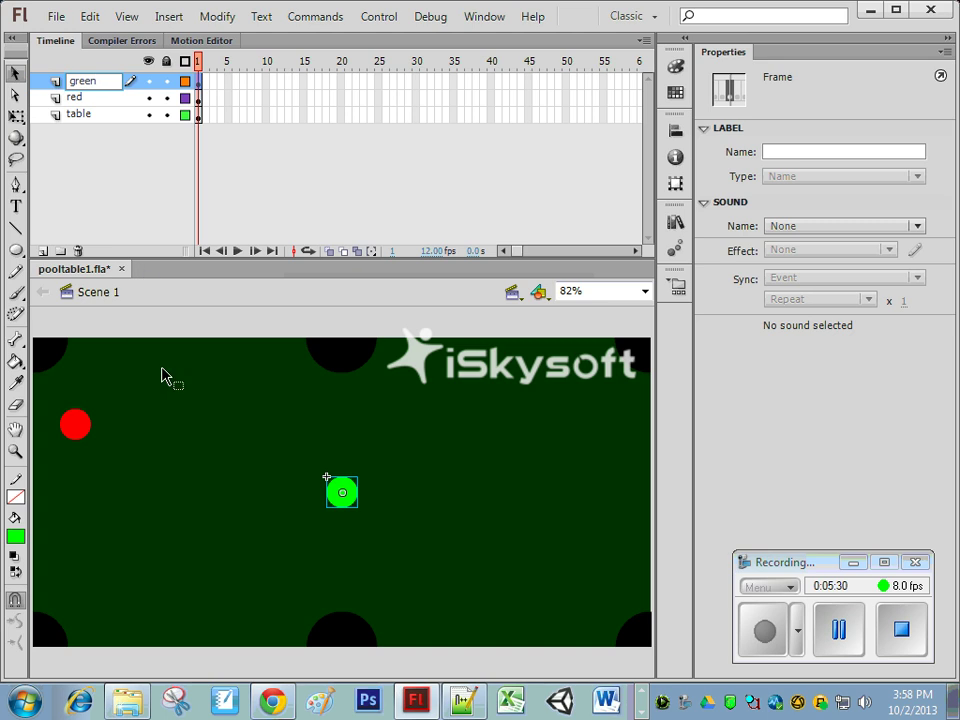
{"action": "left_click", "coordinate": [167, 377]}
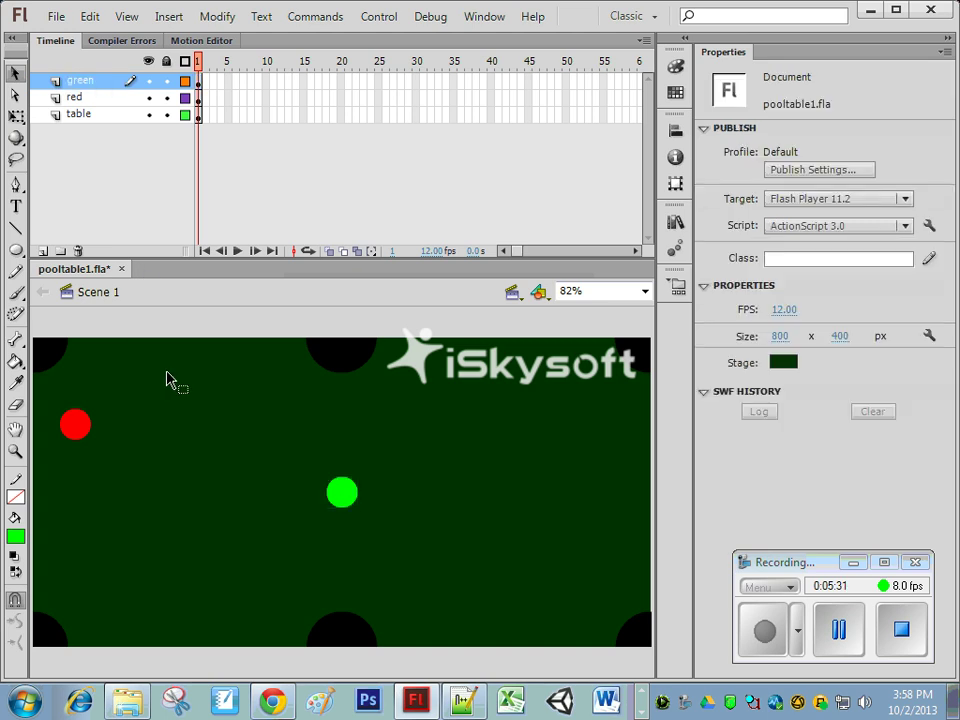
{"action": "left_click_drag", "start_coordinate": [352, 490], "coordinate": [514, 501]}
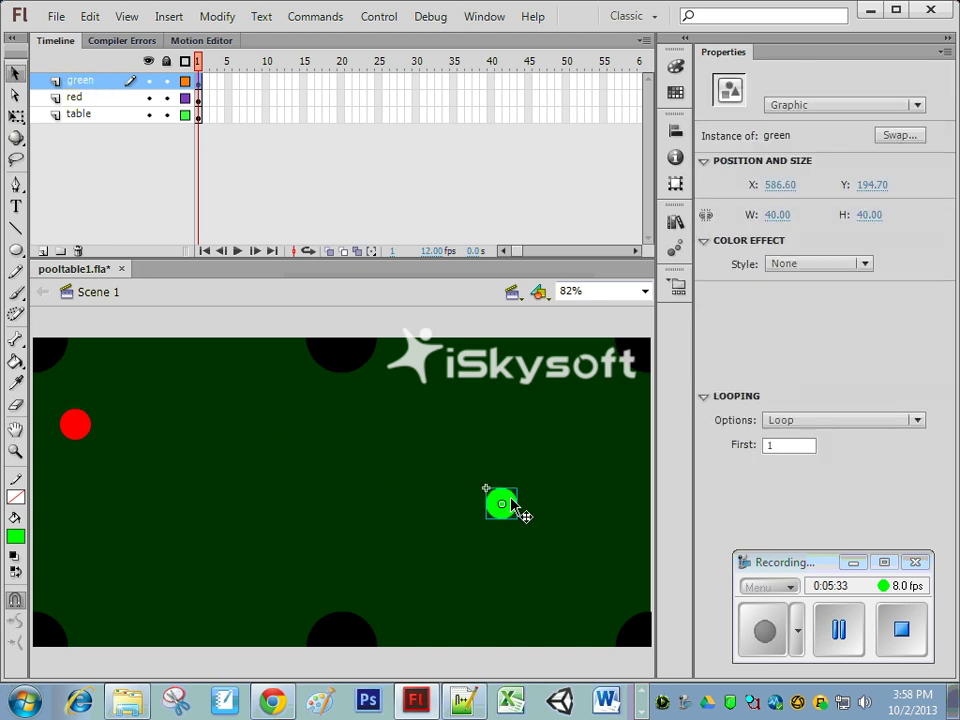
Add Layer 4 with a pasted copy of the ball filled blue
{"action": "left_click", "coordinate": [43, 251]}
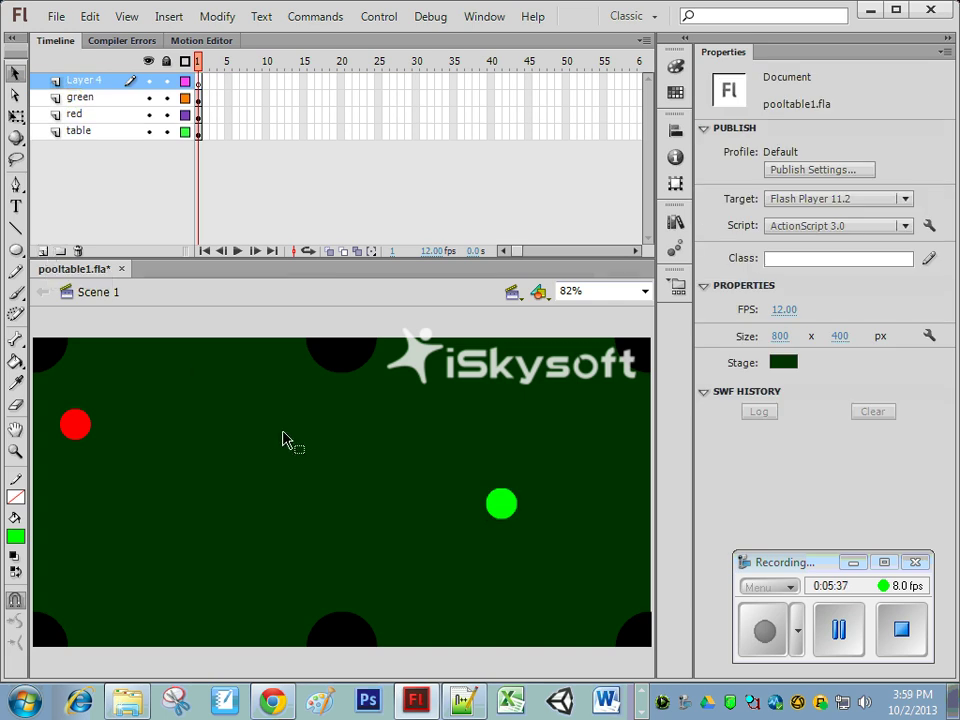
{"action": "key", "text": "ctrl+v"}
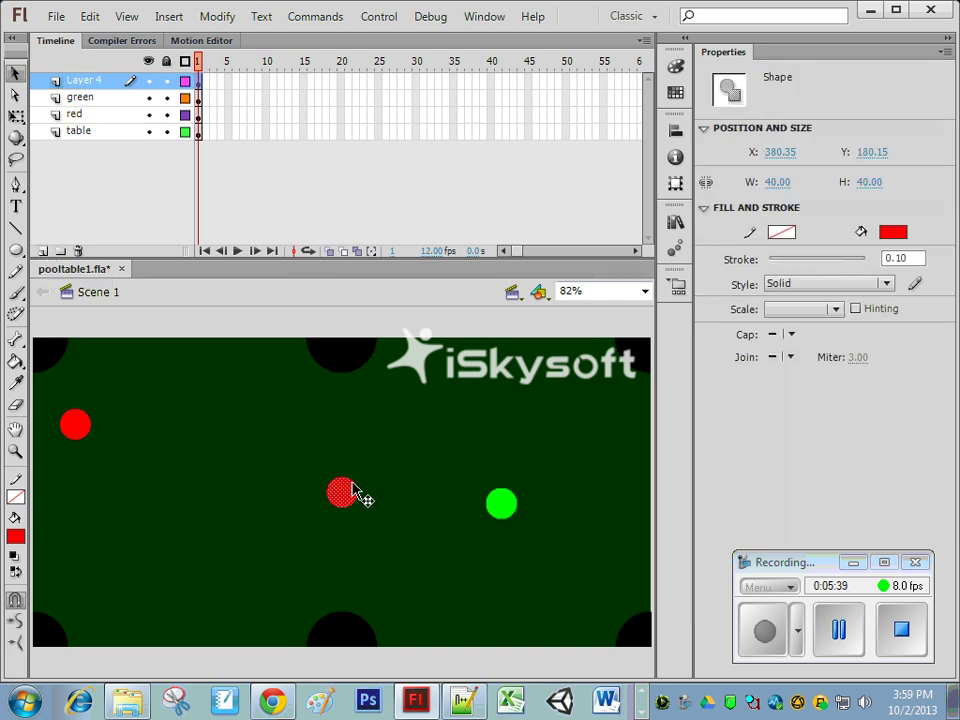
{"action": "left_click", "coordinate": [893, 232]}
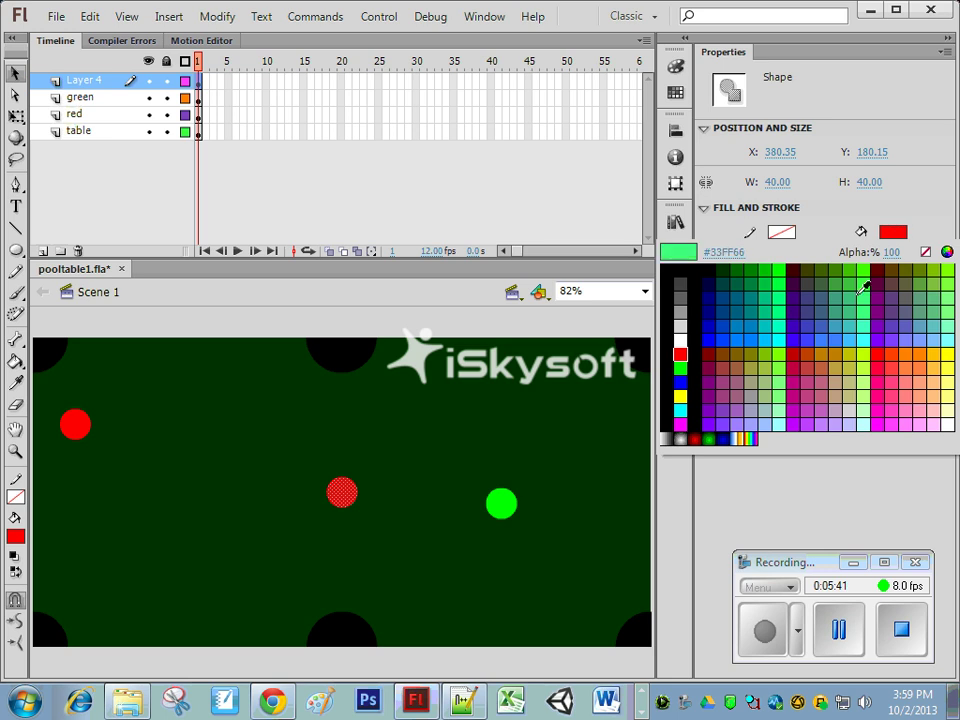
{"action": "left_click", "coordinate": [681, 385]}
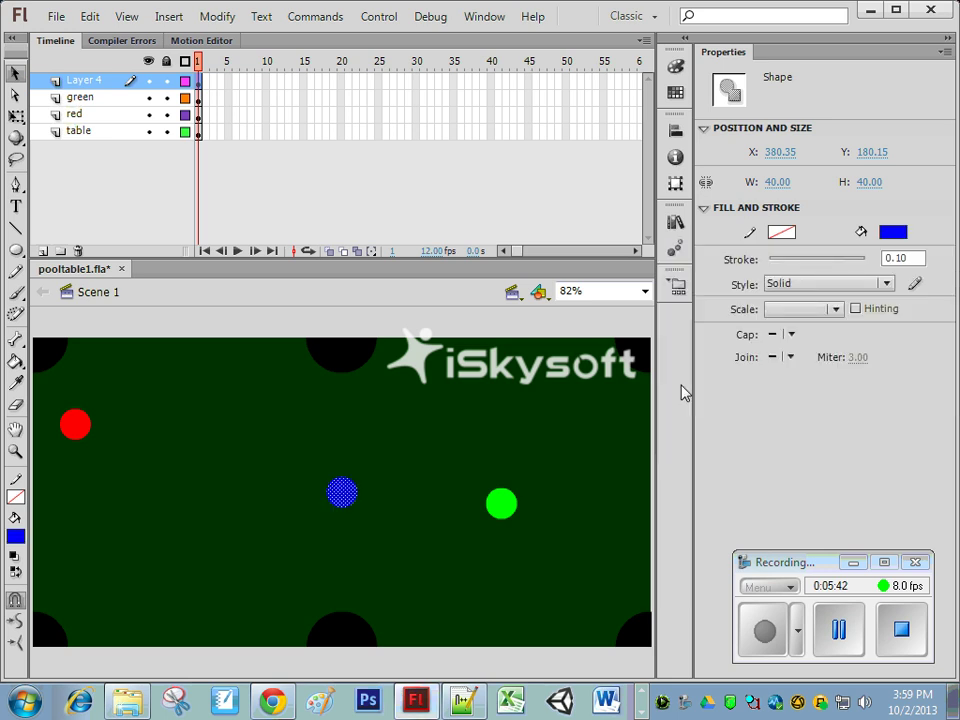
Make the blue circle a graphic symbol named blue and rename Layer 4 to blue
{"action": "right_click", "coordinate": [342, 497]}
{"action": "left_click", "coordinate": [377, 456]}
{"action": "type", "text": "b"}
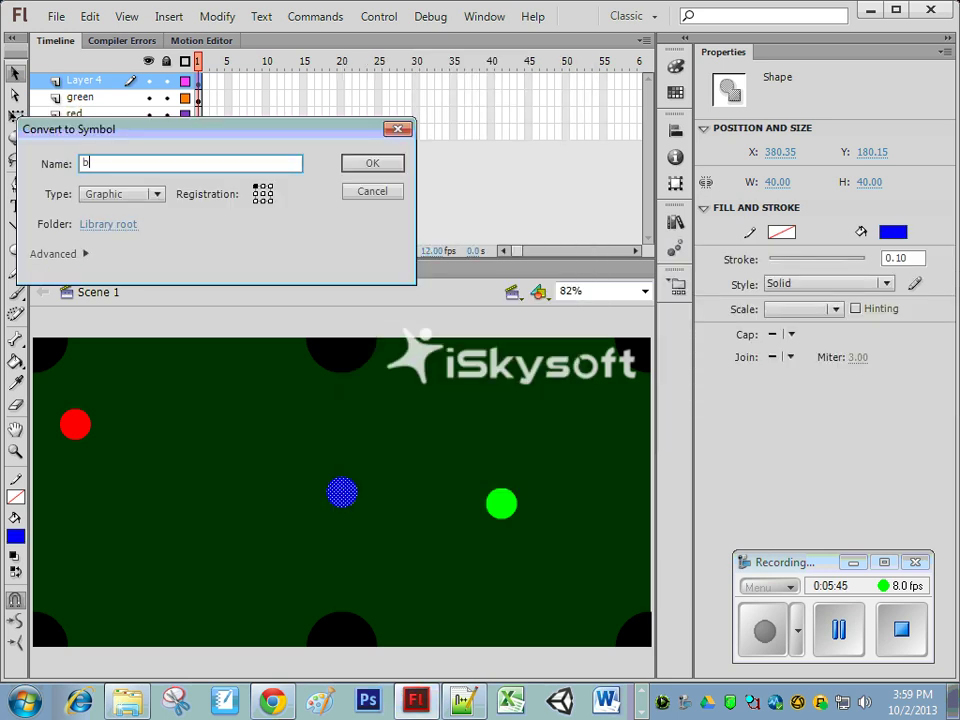
{"action": "type", "text": "lue"}
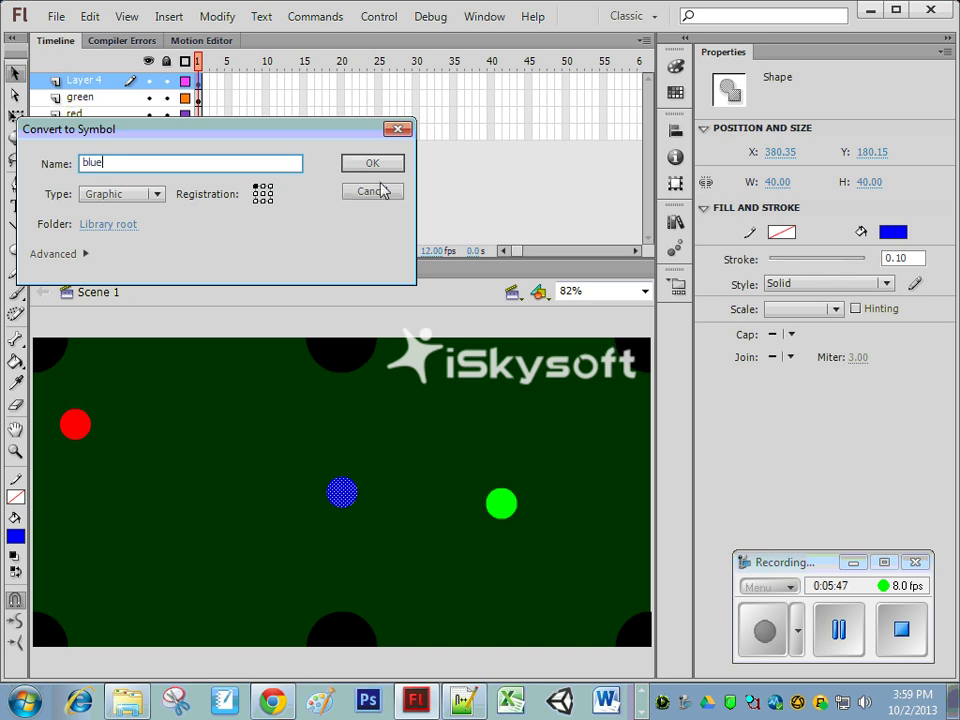
{"action": "left_click", "coordinate": [369, 164]}
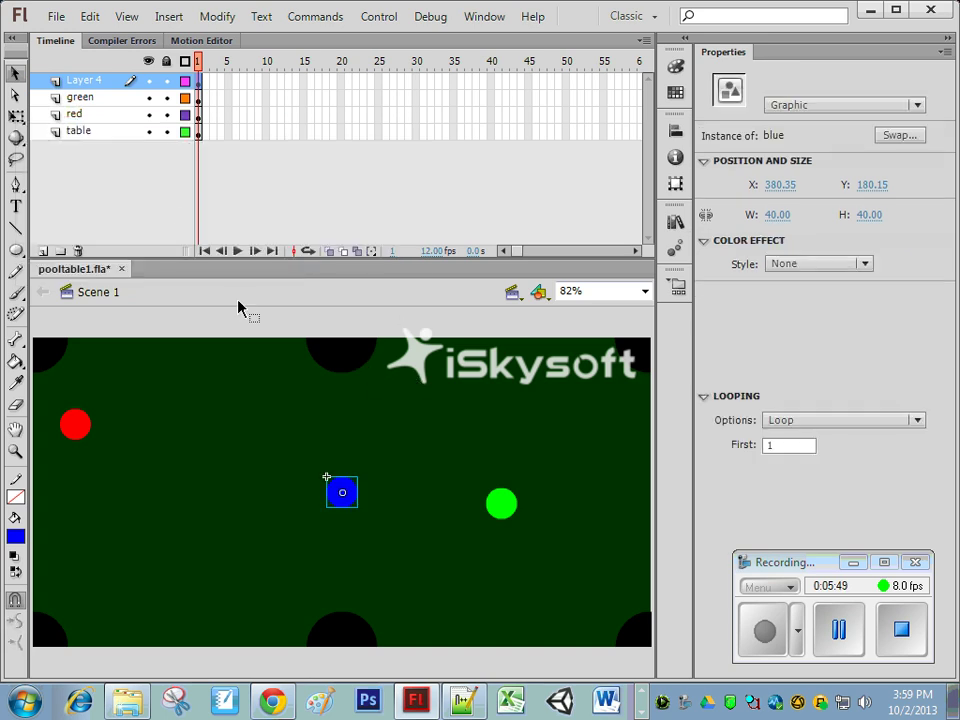
{"action": "double_click", "coordinate": [82, 80]}
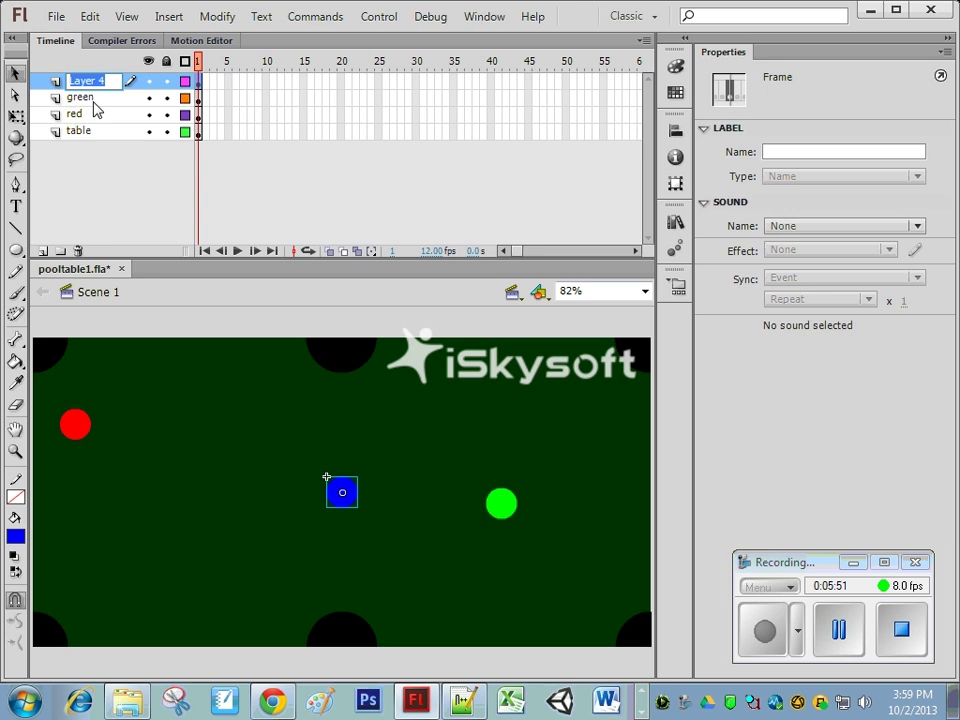
{"action": "type", "text": "blue"}
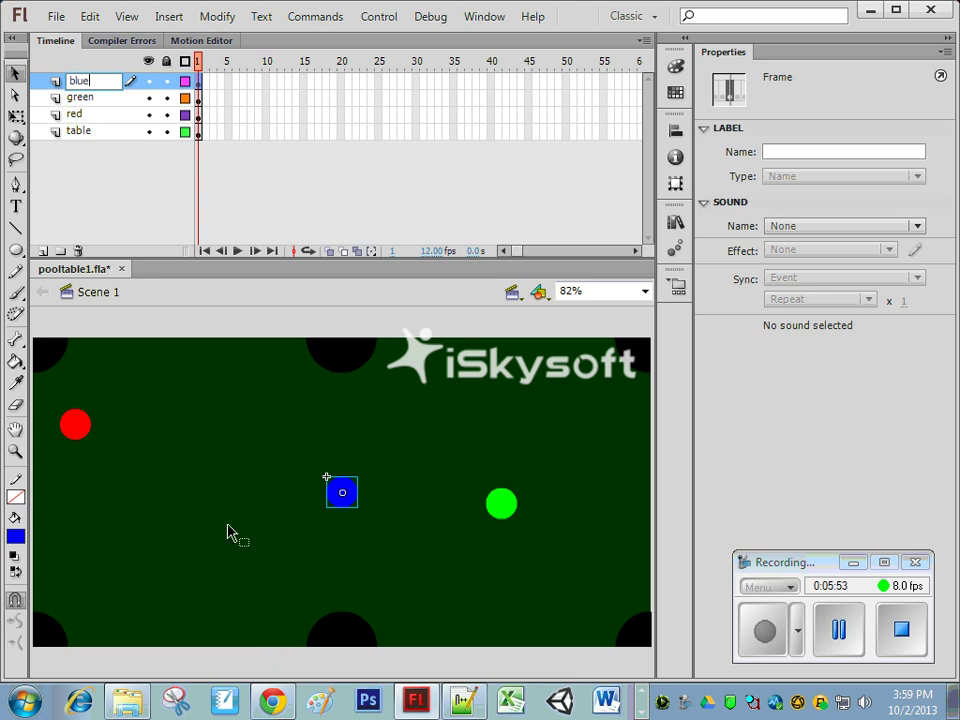
{"action": "left_click", "coordinate": [332, 497]}
Stack the blue, green and red balls into a vertical column
{"action": "left_click_drag", "start_coordinate": [358, 506], "coordinate": [508, 461]}
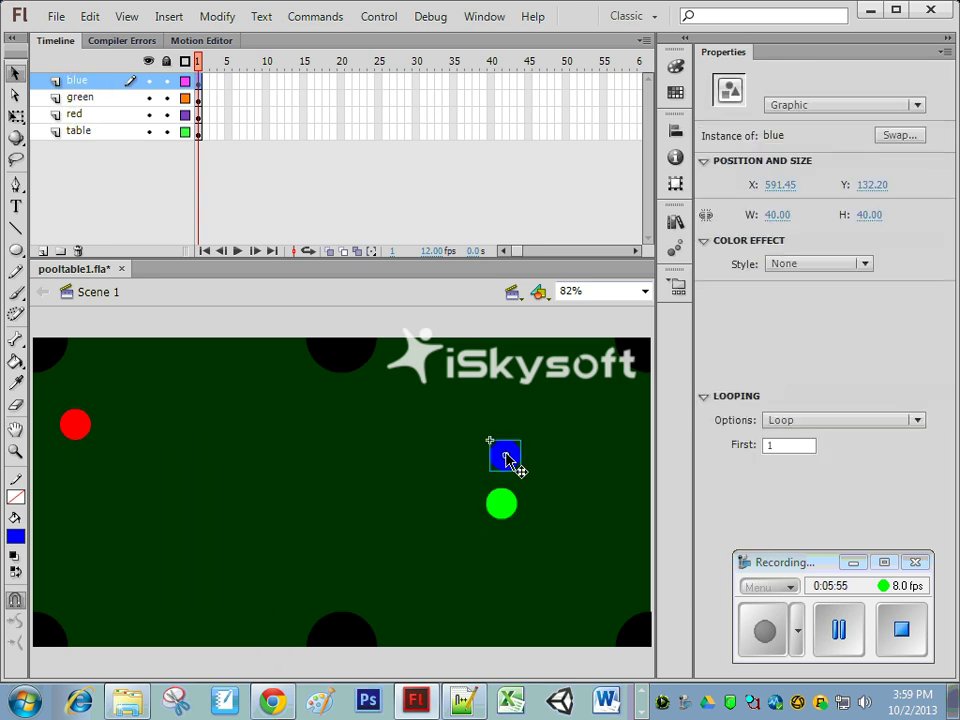
{"action": "left_click_drag", "start_coordinate": [86, 435], "coordinate": [466, 455]}
{"action": "left_click_drag", "start_coordinate": [506, 500], "coordinate": [472, 495]}
{"action": "left_click_drag", "start_coordinate": [540, 482], "coordinate": [448, 535]}
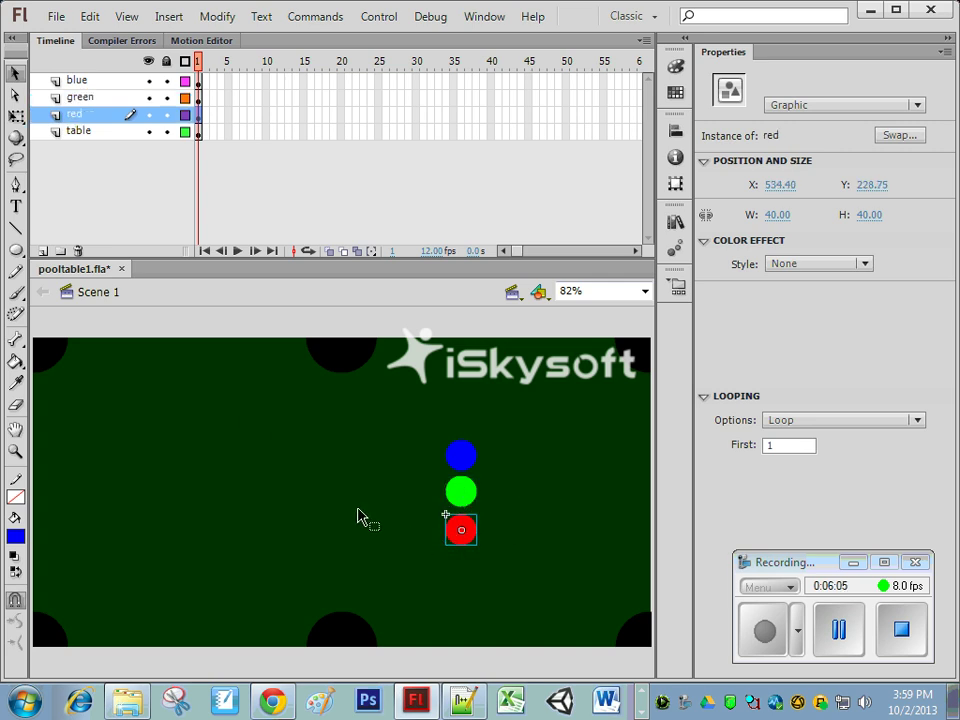
Add a layer above blue with a pasted ball moved left and filled white
{"action": "left_click", "coordinate": [76, 81]}
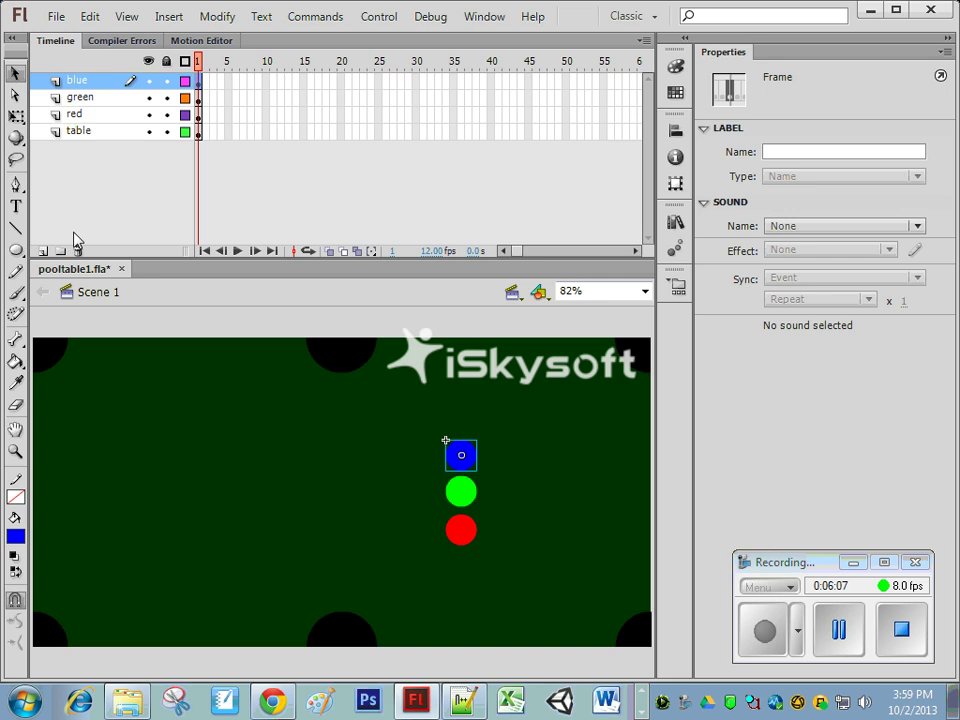
{"action": "left_click", "coordinate": [43, 251]}
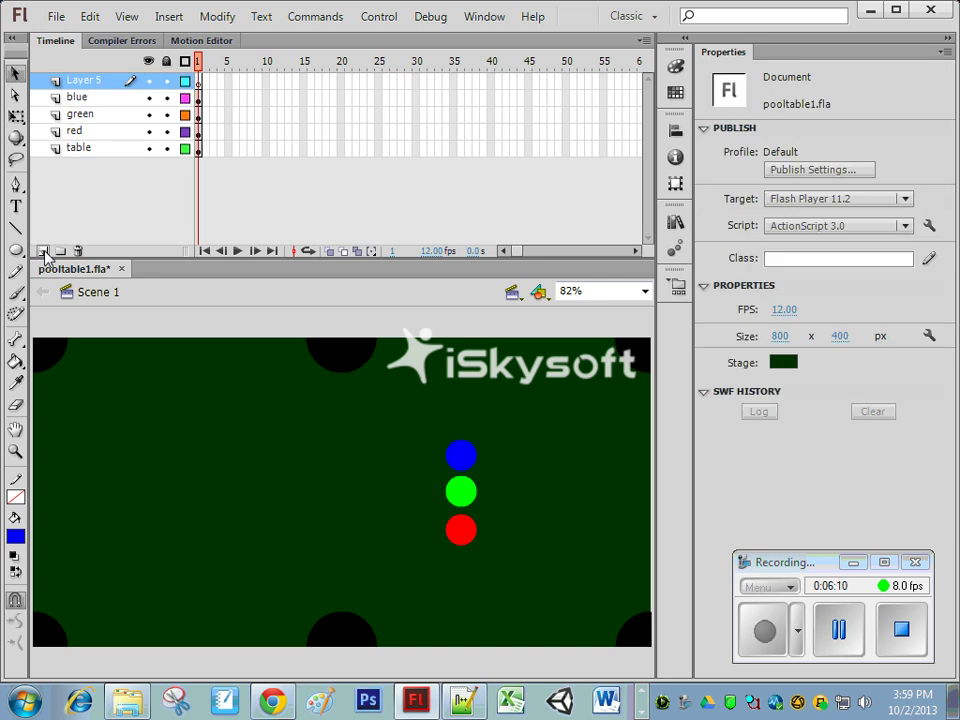
{"action": "key", "text": "ctrl+v"}
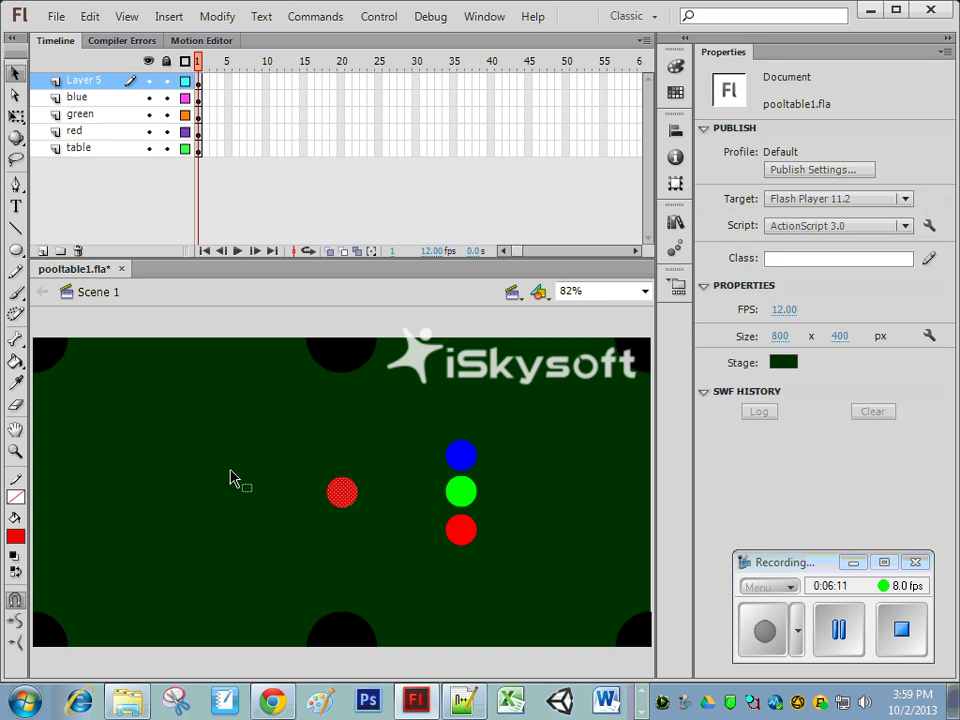
{"action": "left_click_drag", "start_coordinate": [356, 506], "coordinate": [141, 506]}
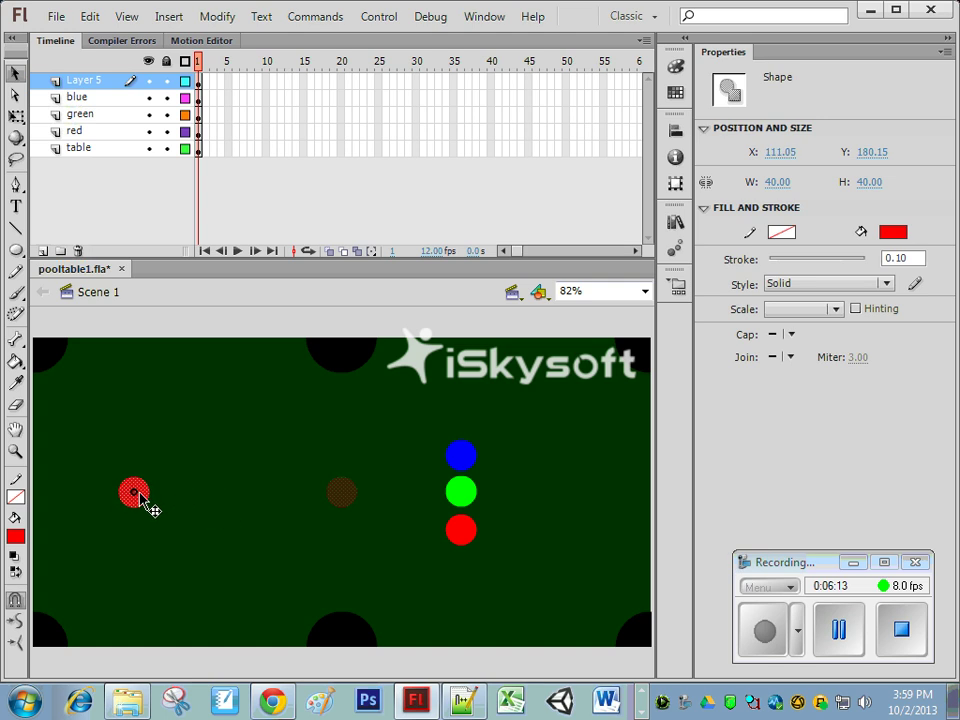
{"action": "left_click", "coordinate": [892, 232]}
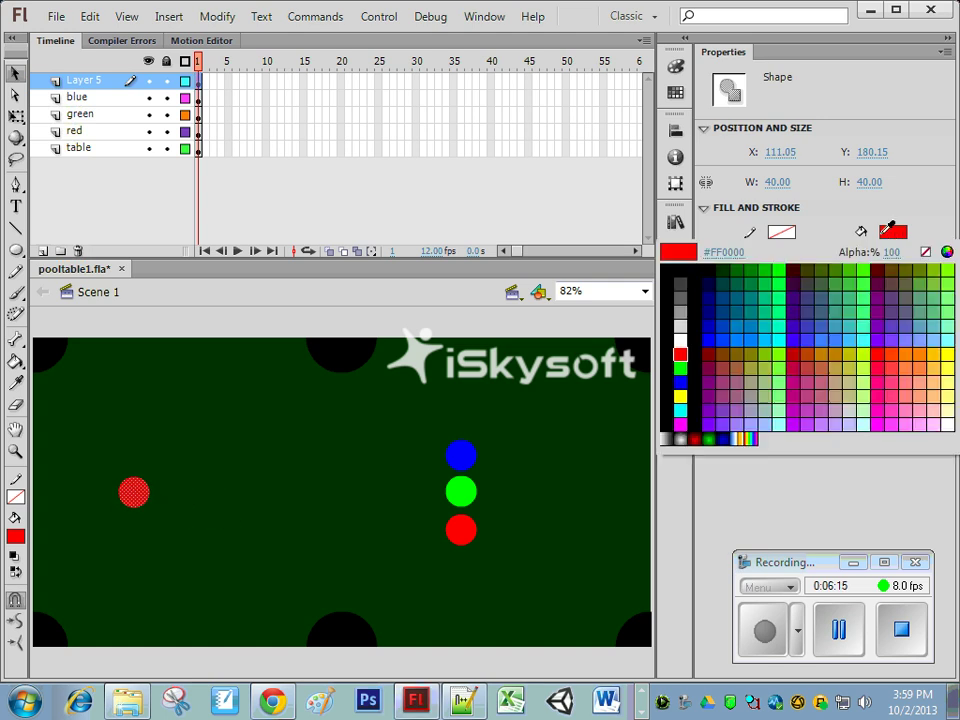
{"action": "left_click", "coordinate": [681, 341]}
Convert the white ball to a graphic symbol named cue
{"action": "right_click", "coordinate": [135, 492]}
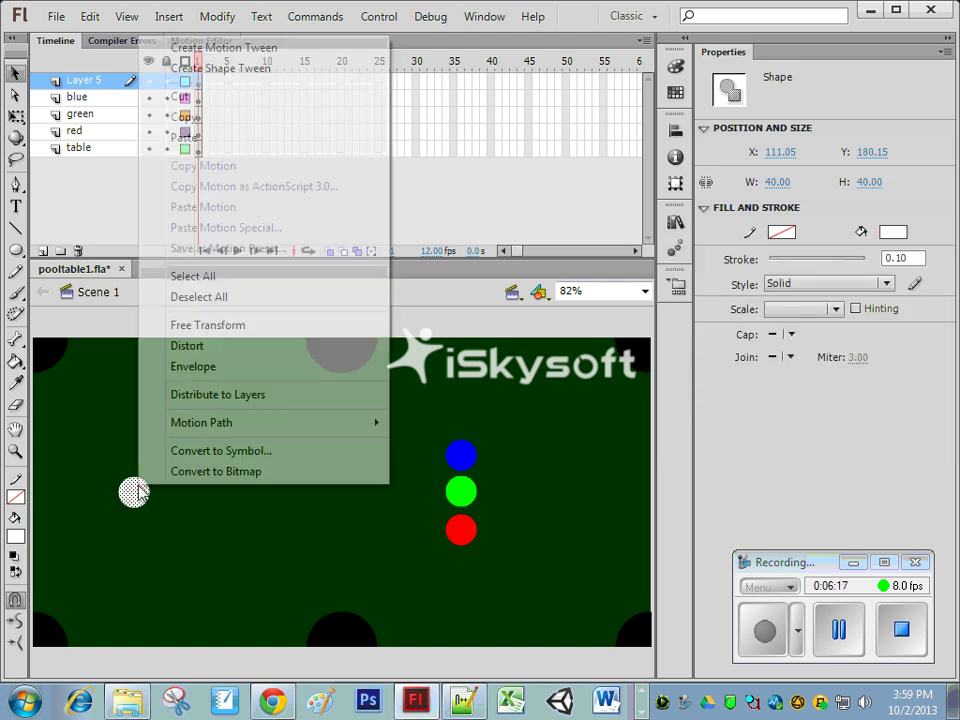
{"action": "left_click", "coordinate": [178, 453]}
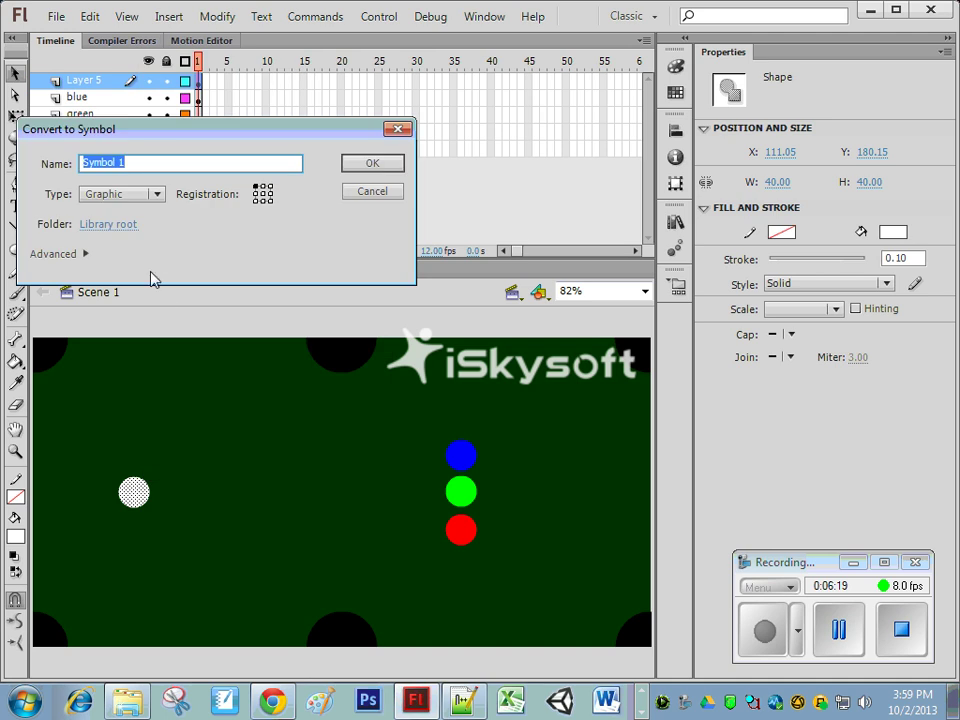
{"action": "type", "text": "cue"}
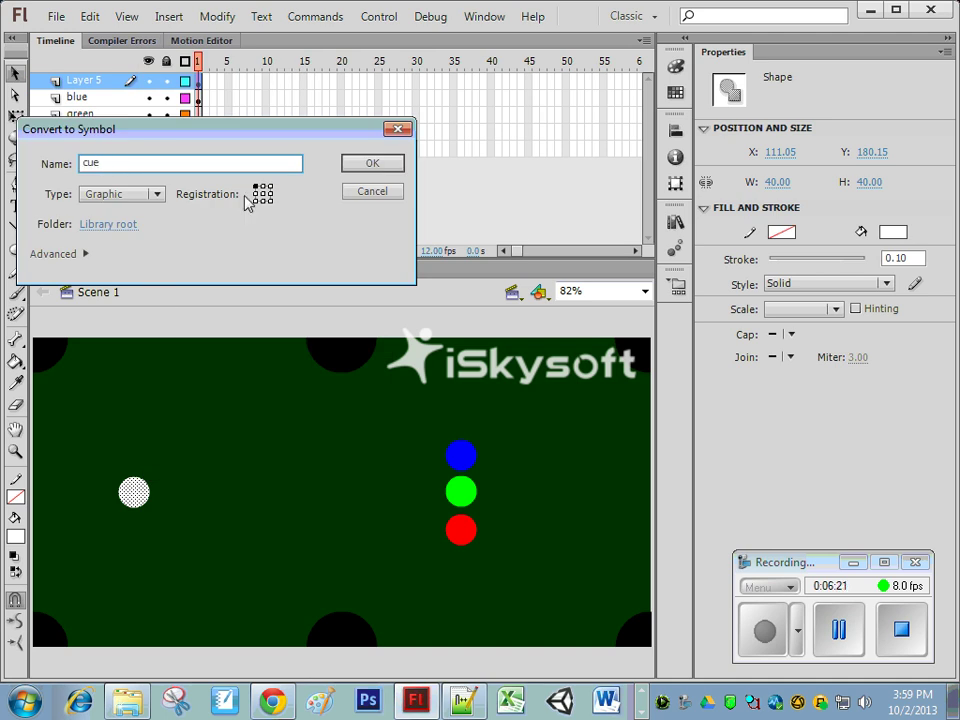
{"action": "left_click", "coordinate": [388, 168]}
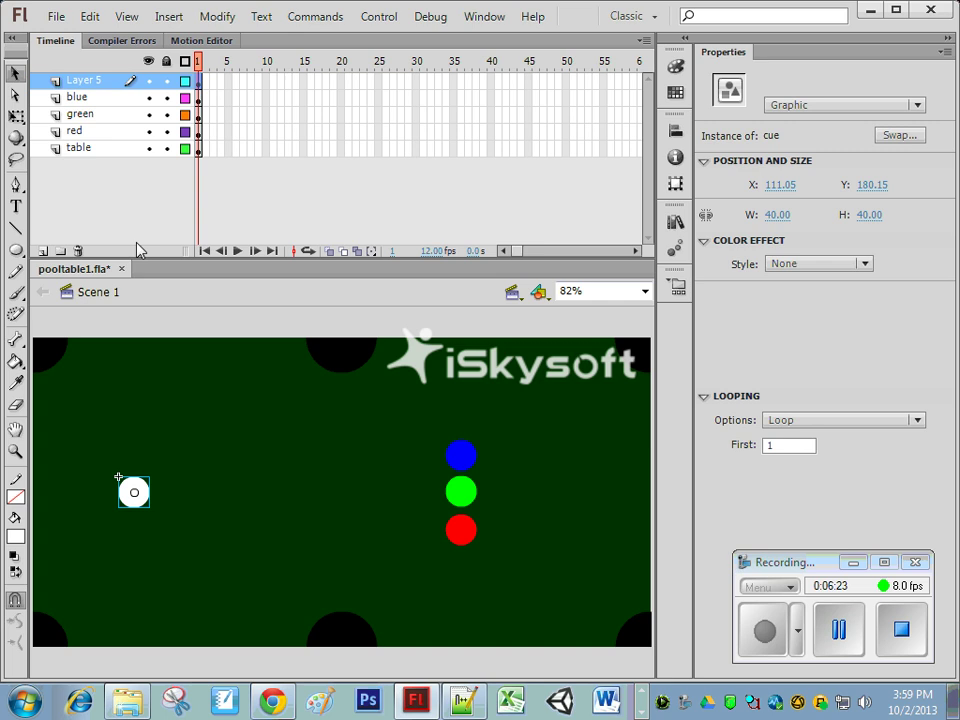
Rename Layer 5 to cue, move it just above table, and shift the ball up-left
{"action": "double_click", "coordinate": [99, 81]}
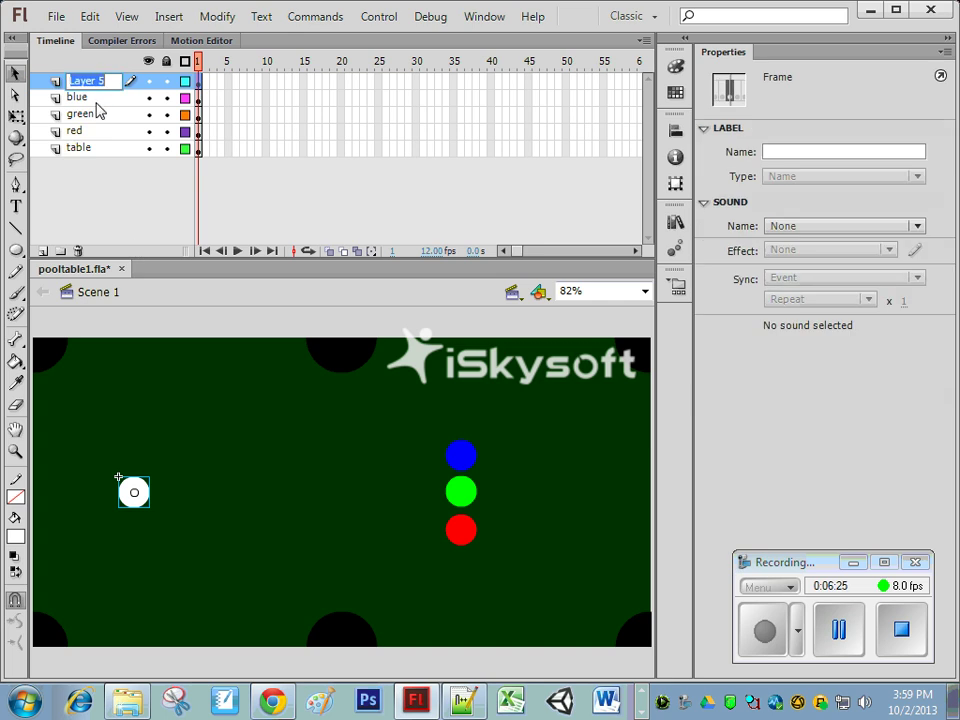
{"action": "type", "text": "cu"}
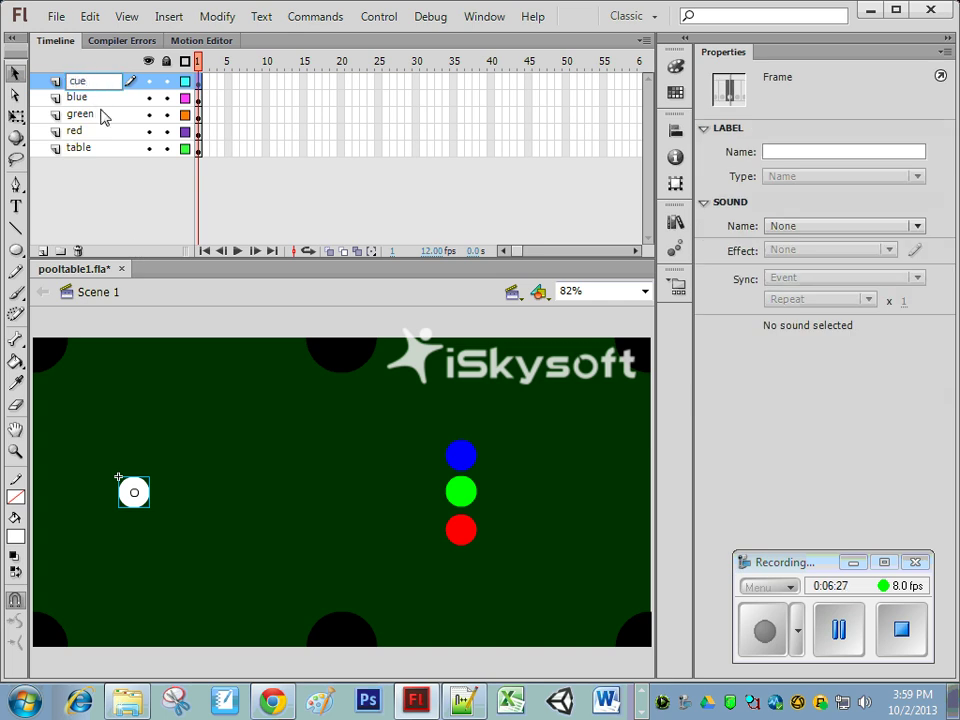
{"action": "type", "text": "e"}
{"action": "left_click", "coordinate": [80, 137]}
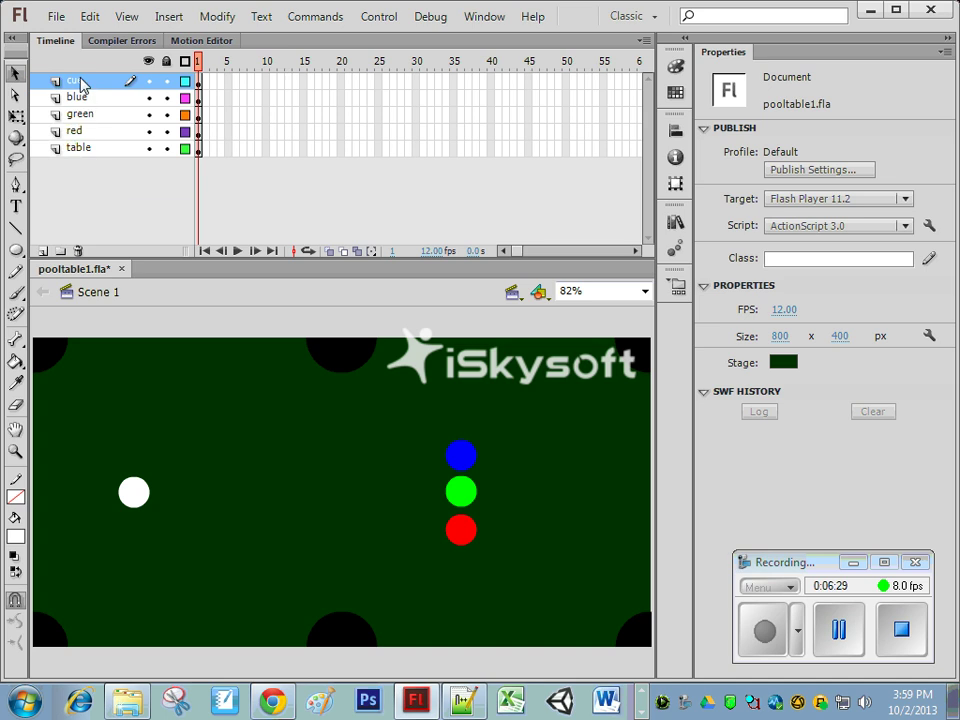
{"action": "left_click_drag", "start_coordinate": [83, 85], "coordinate": [87, 146]}
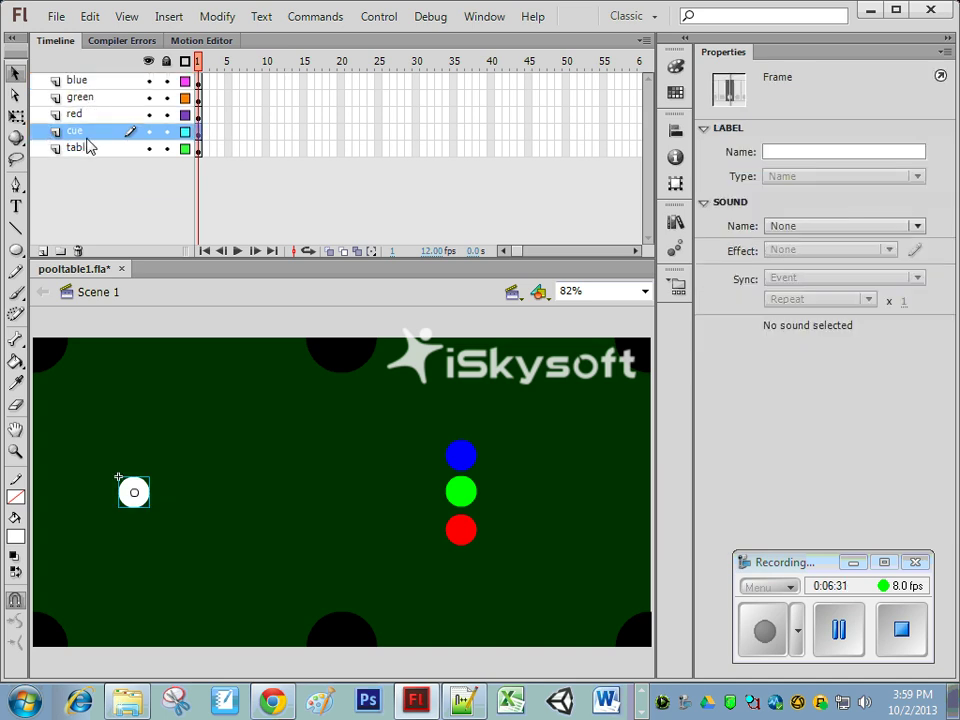
{"action": "left_click_drag", "start_coordinate": [147, 499], "coordinate": [110, 487]}
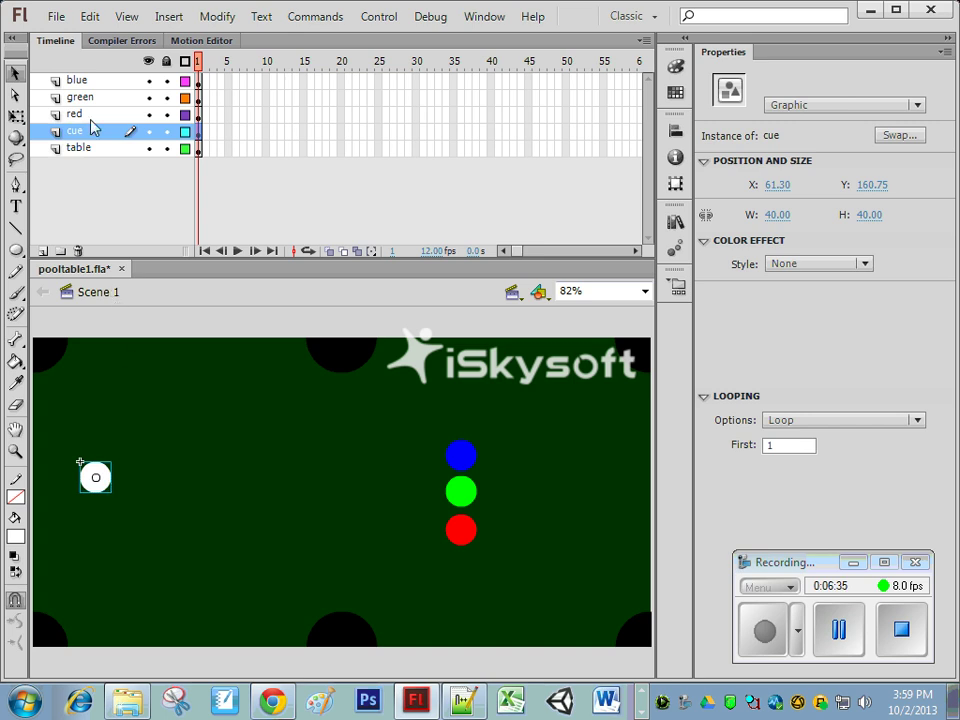
{"action": "left_click", "coordinate": [80, 82]}
On a new layer, fill the pasted circle yellow and make it a graphic symbol named yellow
{"action": "left_click", "coordinate": [43, 251]}
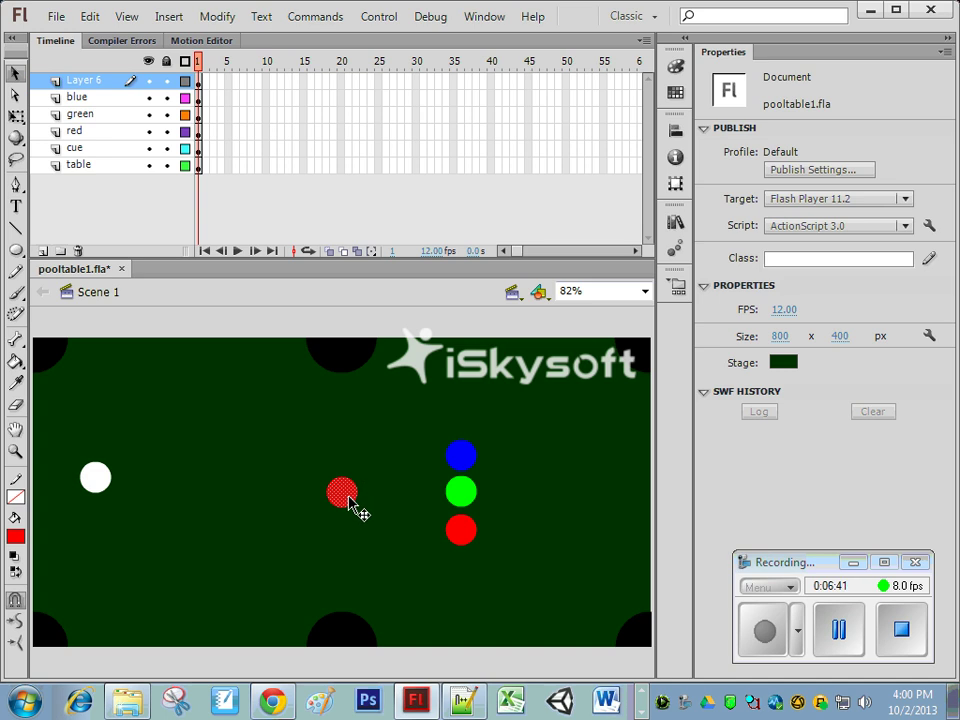
{"action": "left_click", "coordinate": [349, 508]}
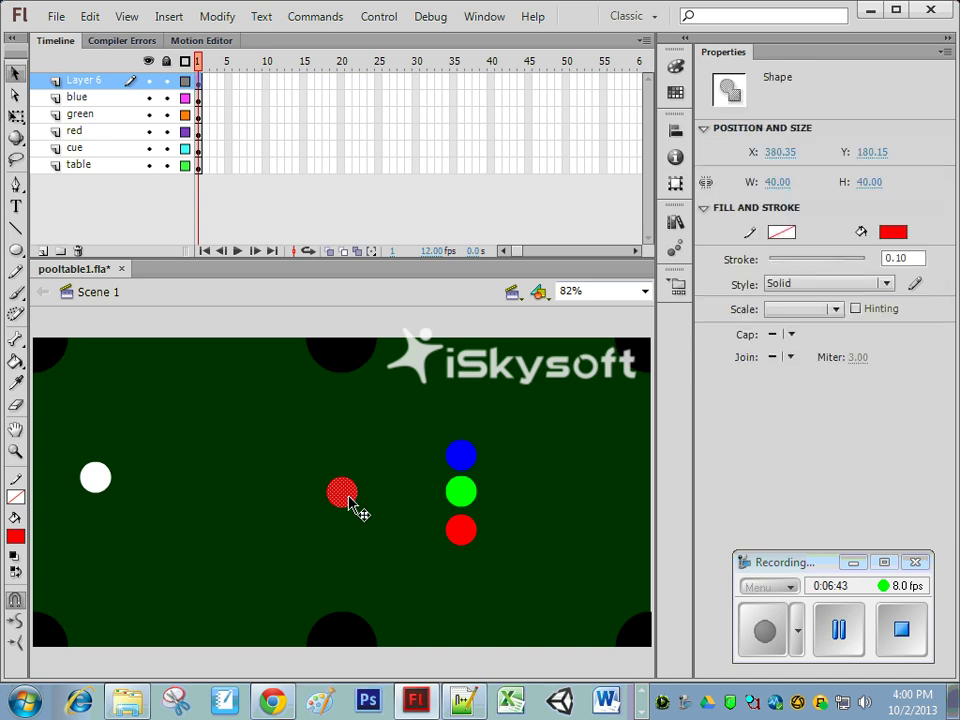
{"action": "left_click", "coordinate": [893, 232]}
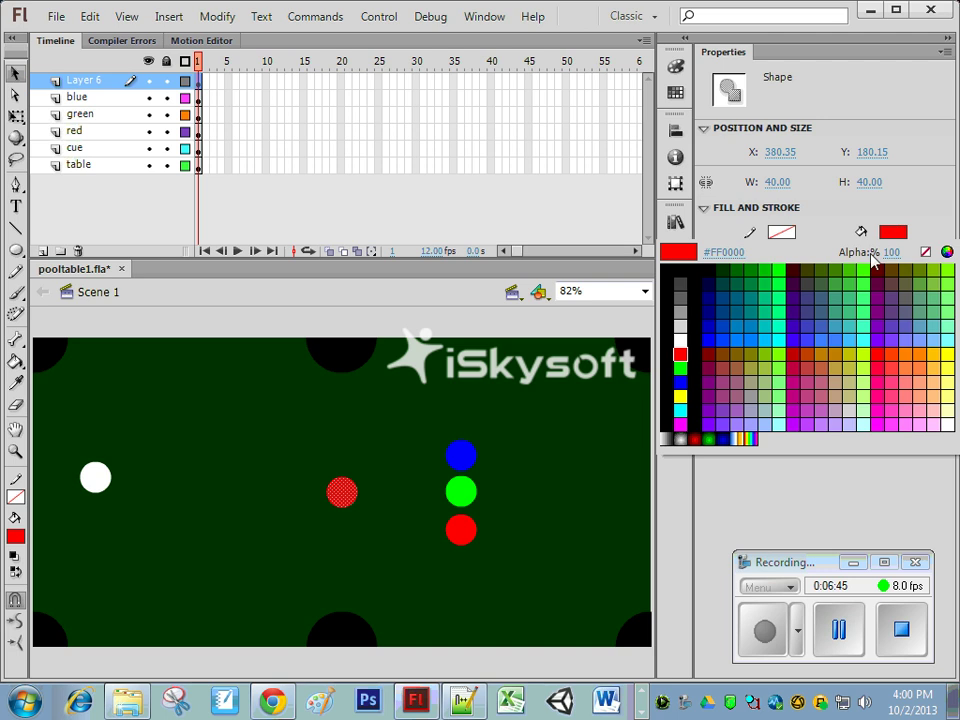
{"action": "left_click", "coordinate": [681, 396]}
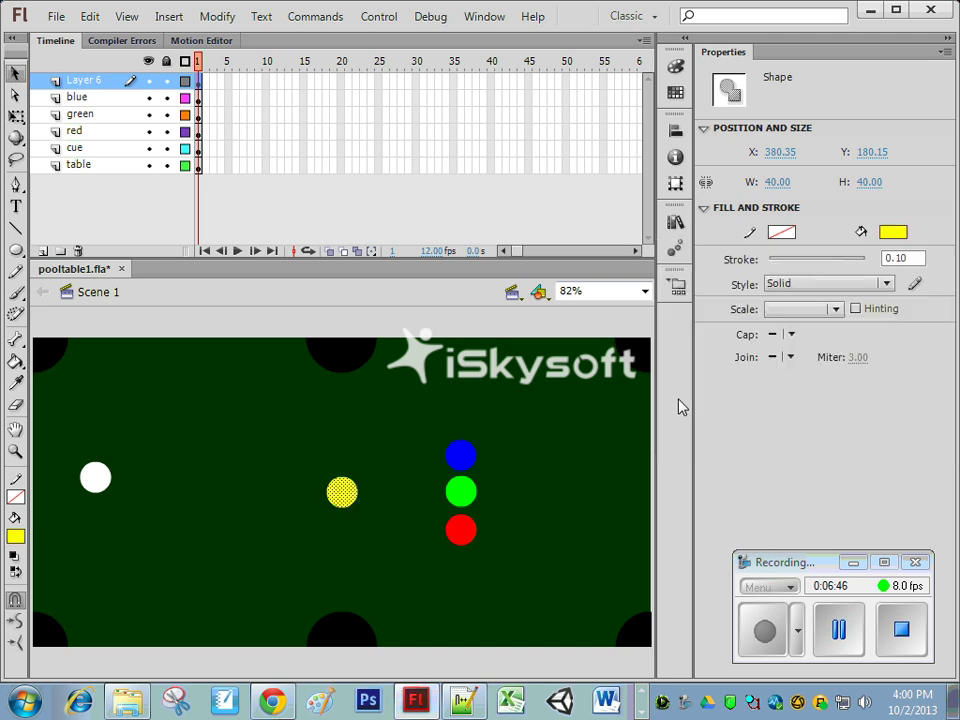
{"action": "right_click", "coordinate": [340, 492]}
{"action": "left_click", "coordinate": [378, 453]}
{"action": "type", "text": "yellow"}
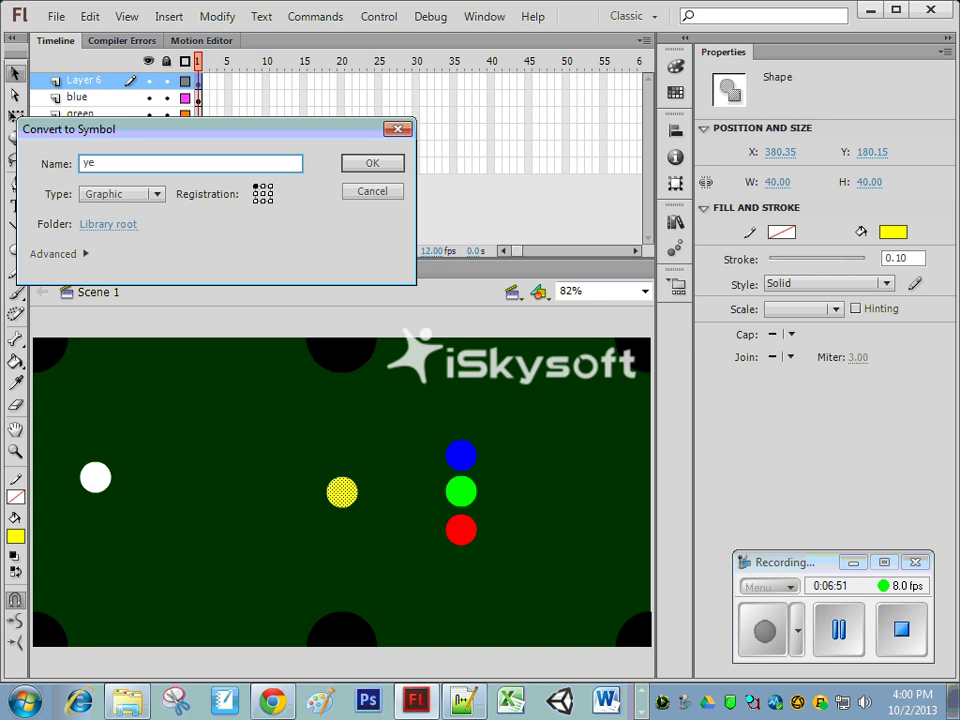
{"action": "left_click", "coordinate": [378, 168]}
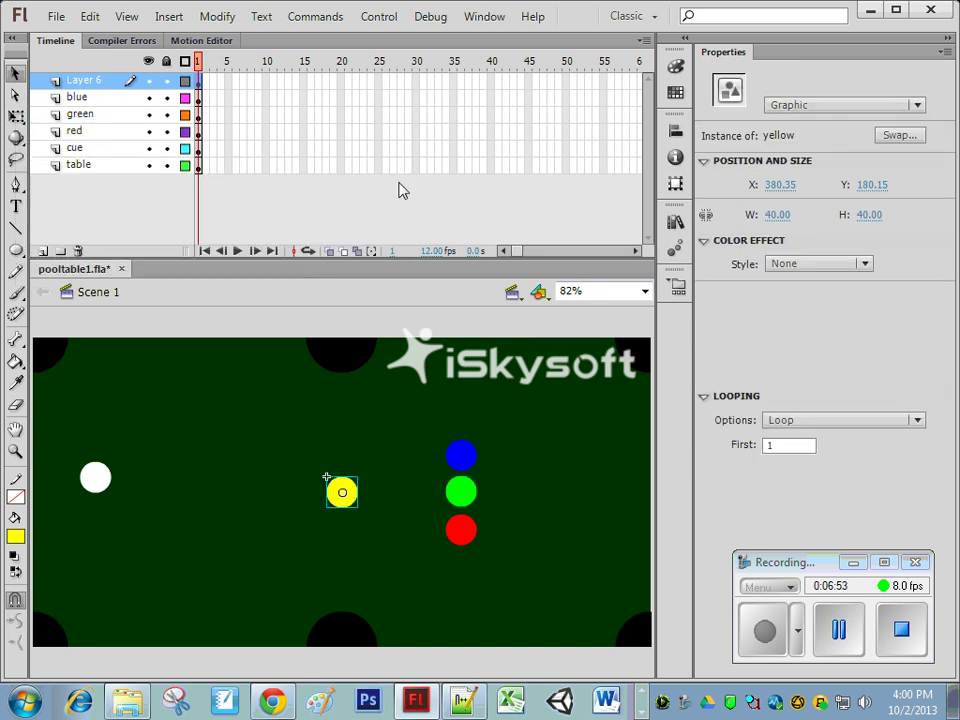
Rename Layer 6 to yellow and move the ball into the rack beside blue
{"action": "double_click", "coordinate": [96, 79]}
{"action": "type", "text": "yellow"}
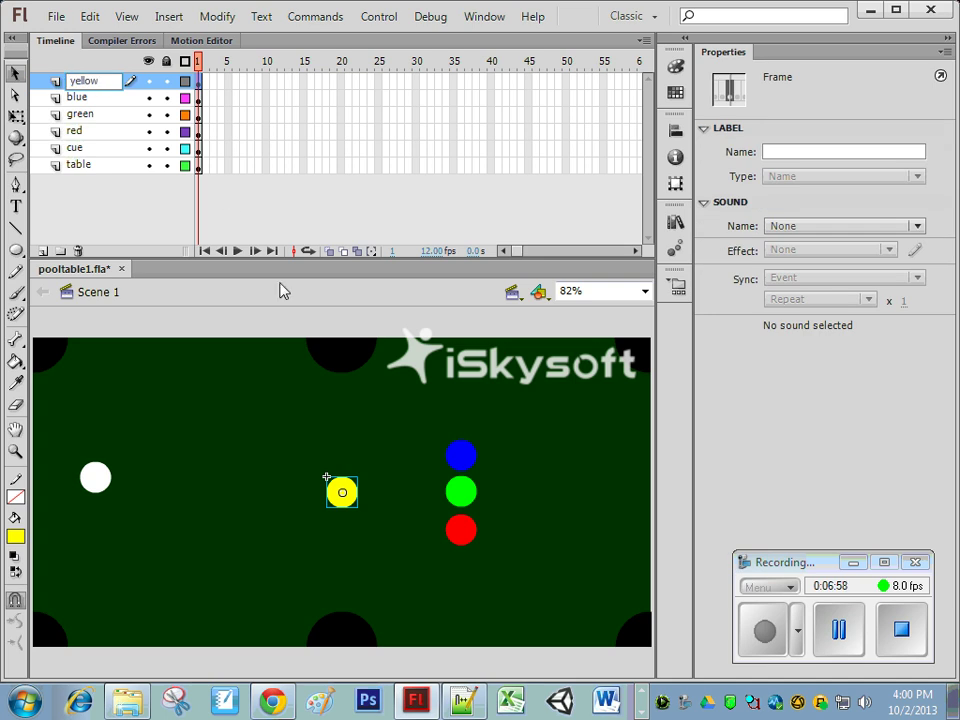
{"action": "left_click", "coordinate": [274, 420]}
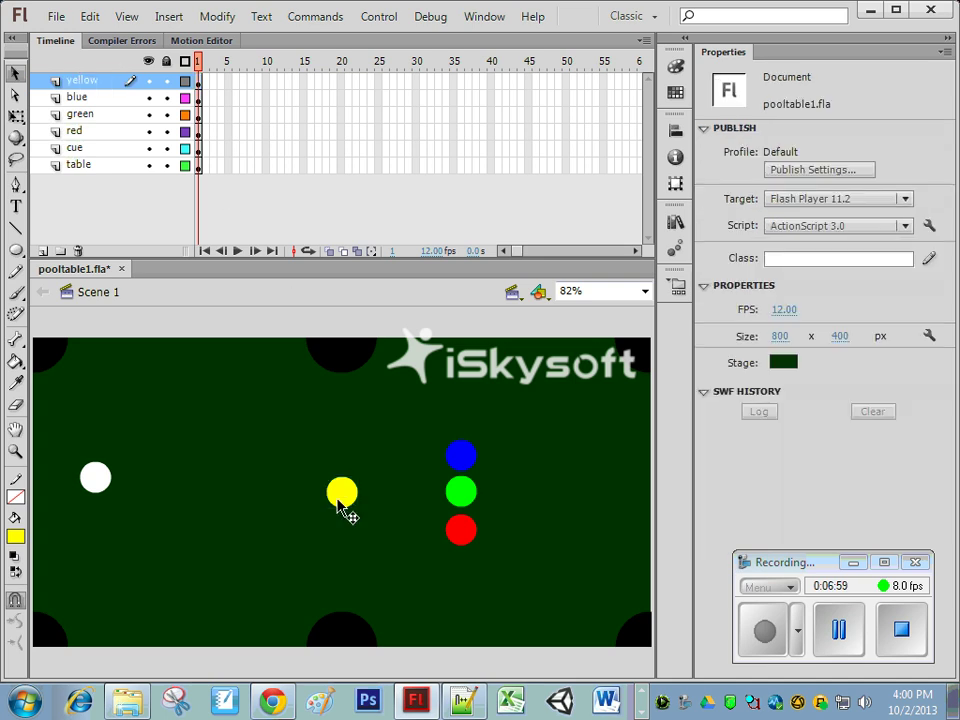
{"action": "left_click_drag", "start_coordinate": [343, 500], "coordinate": [425, 487]}
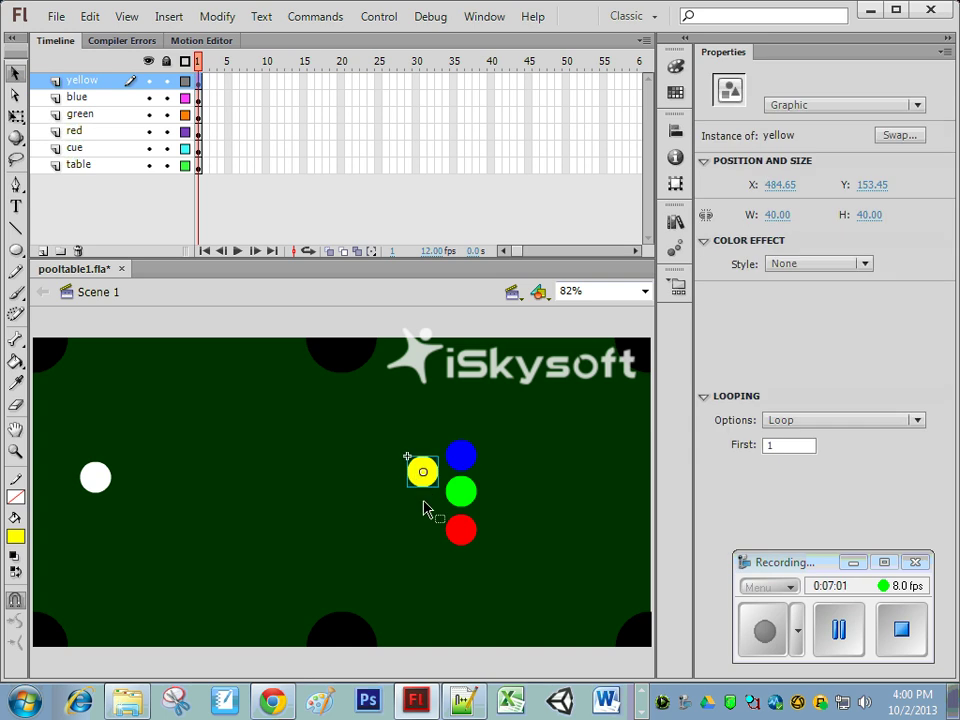
On a new layer, fill a pasted circle cyan and make it a graphic symbol named lt blue
{"action": "left_click", "coordinate": [42, 250]}
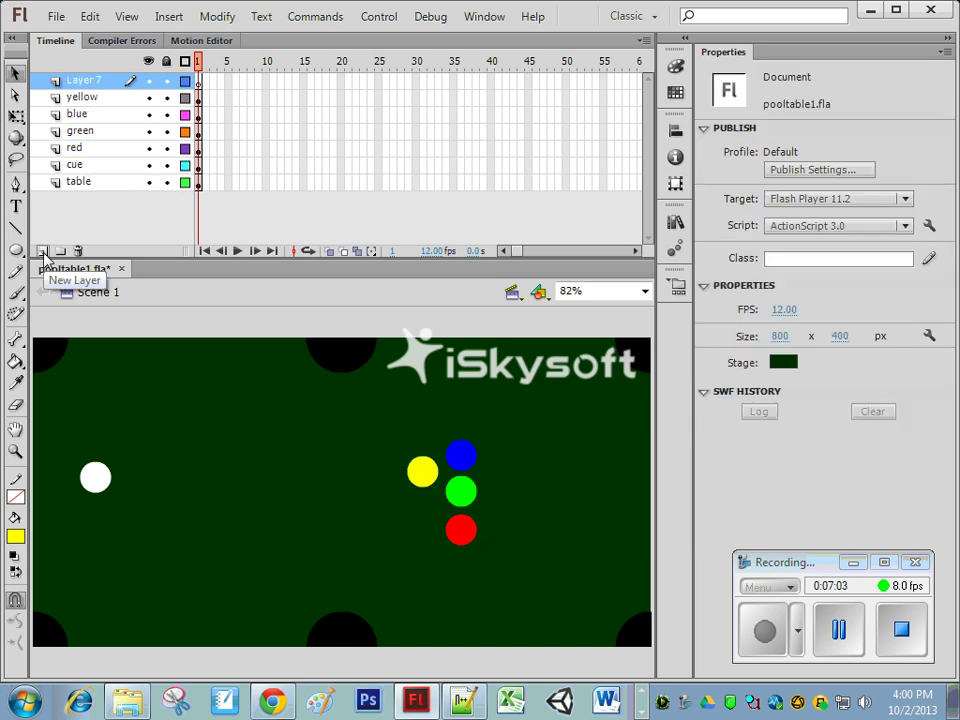
{"action": "key", "text": "ctrl+v"}
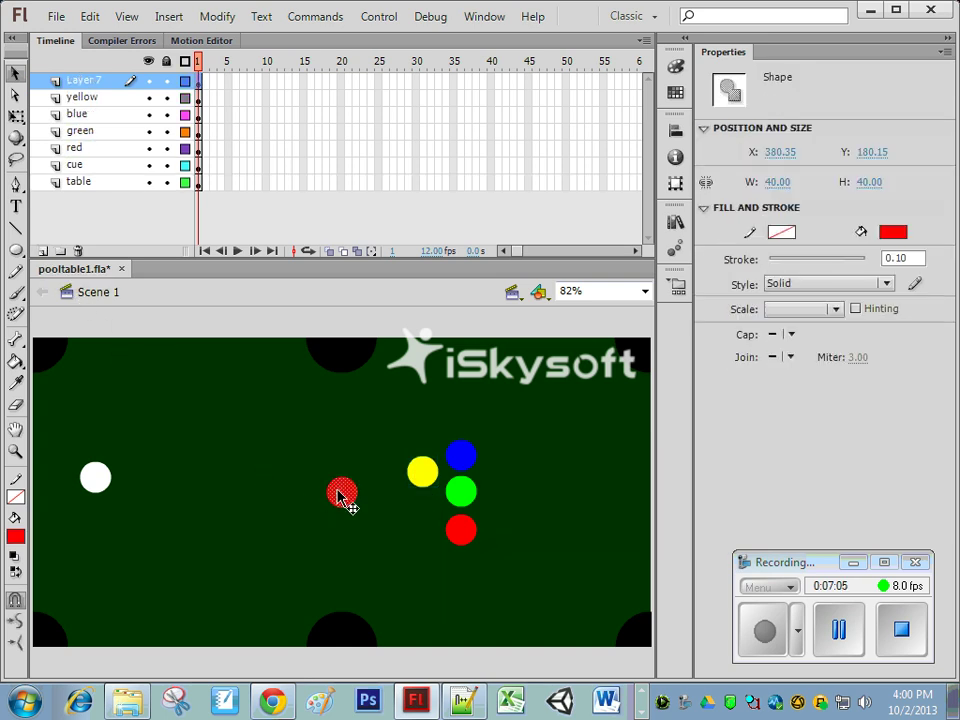
{"action": "left_click", "coordinate": [893, 232]}
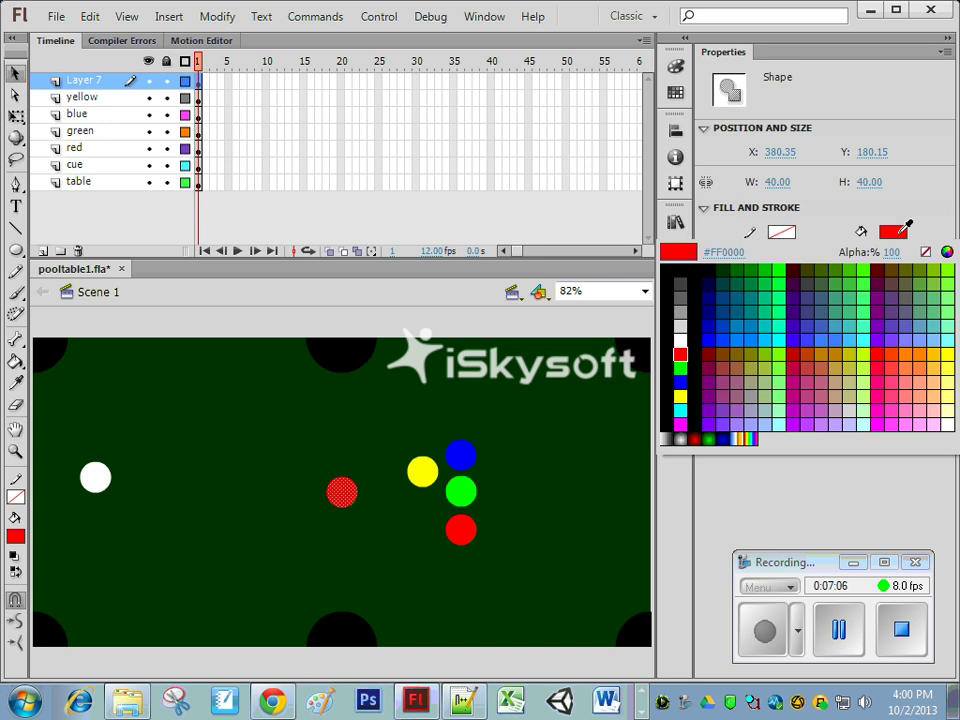
{"action": "left_click", "coordinate": [683, 411]}
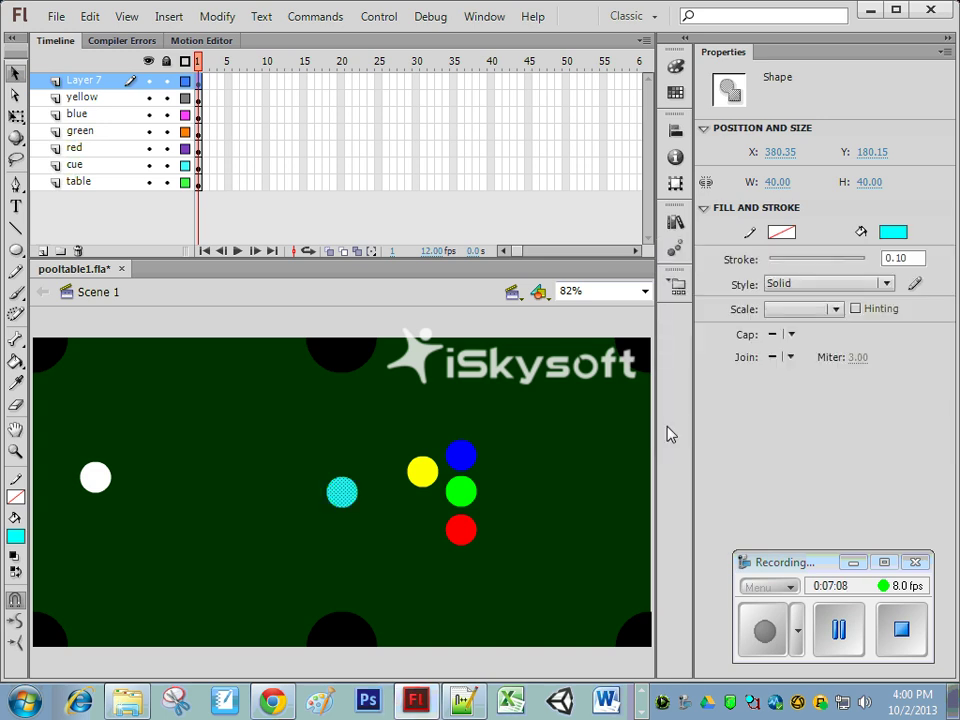
{"action": "right_click", "coordinate": [347, 494]}
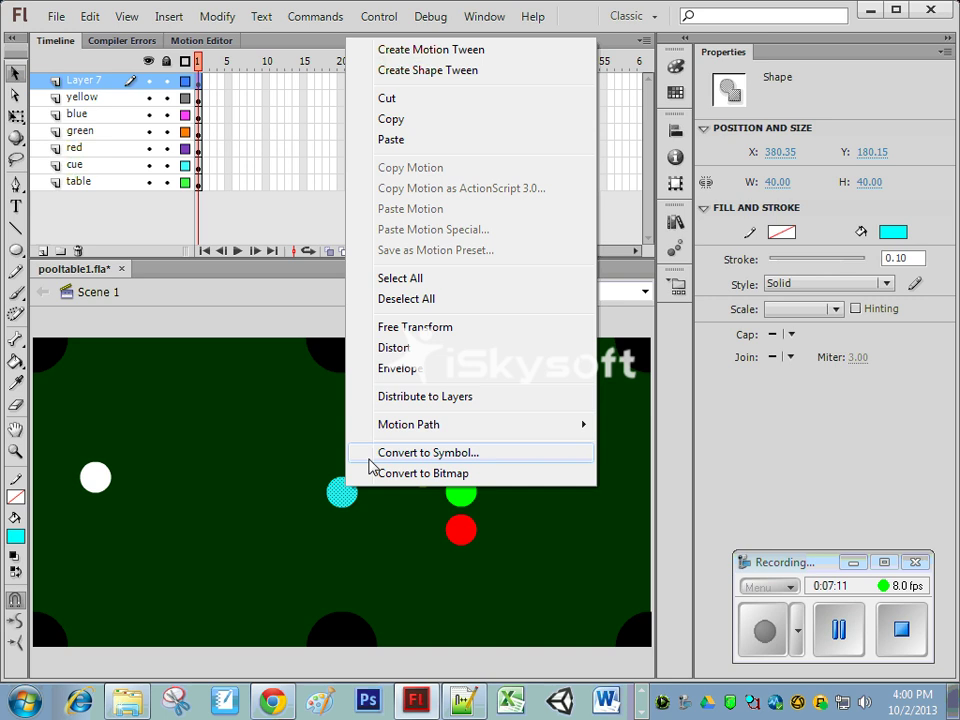
{"action": "left_click", "coordinate": [375, 452]}
{"action": "type", "text": "lt blue"}
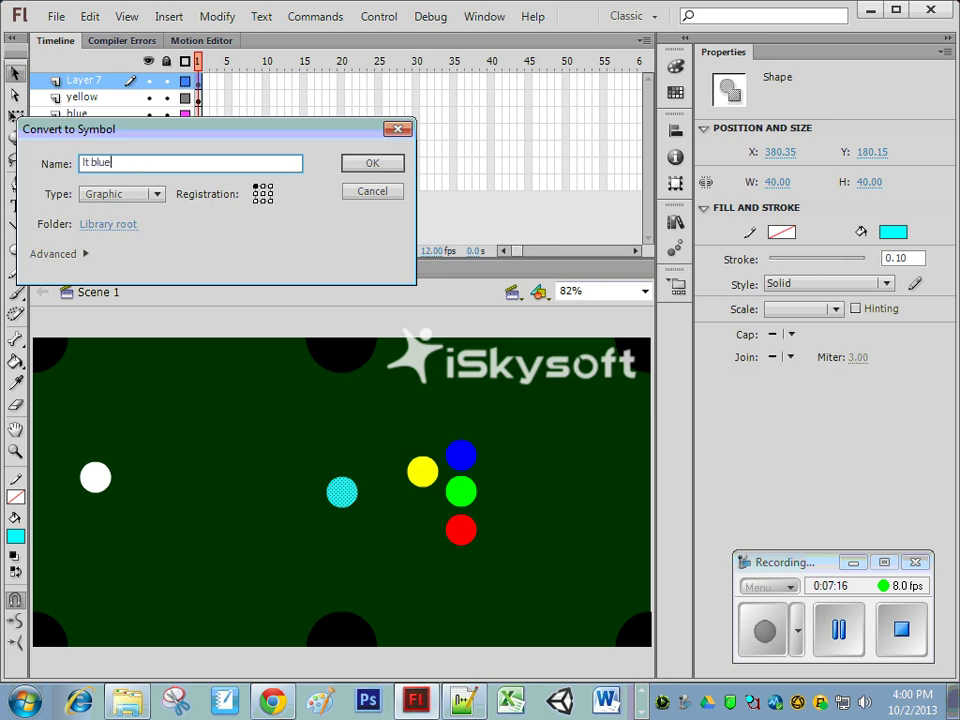
{"action": "left_click", "coordinate": [379, 162]}
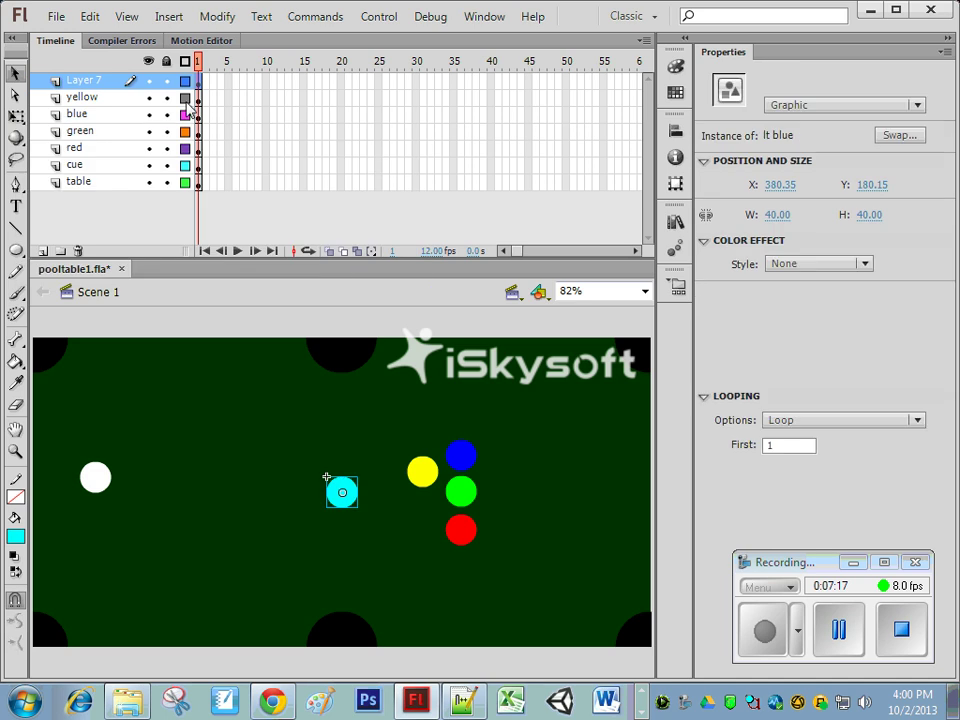
Rename Layer 7 to lt blue, place the ball below yellow, and add Layer 8
{"action": "double_click", "coordinate": [87, 81]}
{"action": "type", "text": "lt blue"}
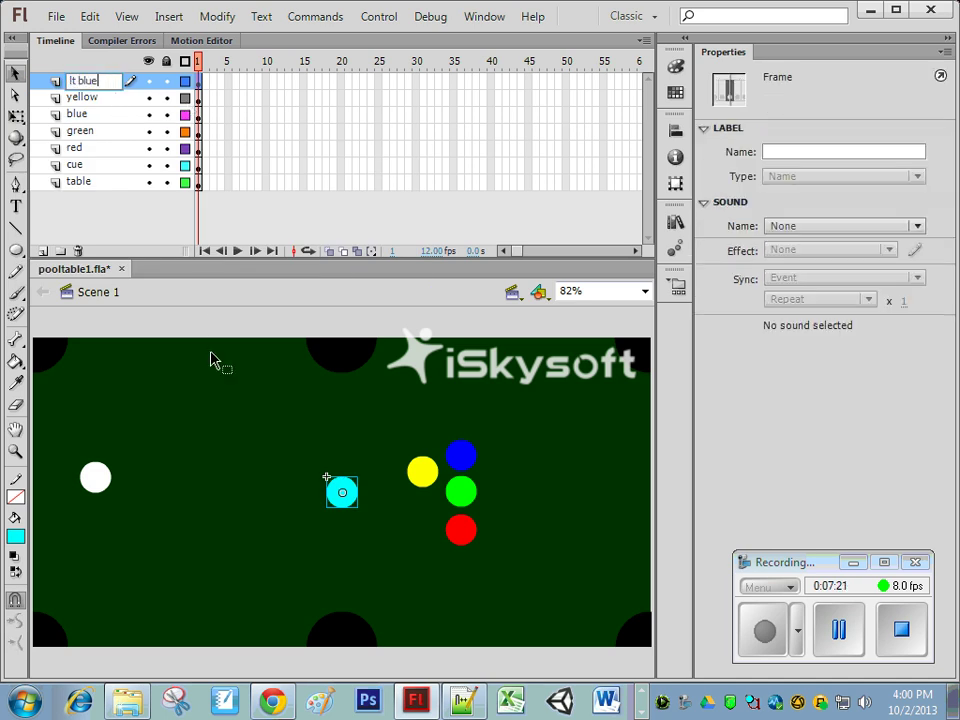
{"action": "left_click", "coordinate": [218, 367]}
{"action": "left_click_drag", "start_coordinate": [347, 510], "coordinate": [423, 516]}
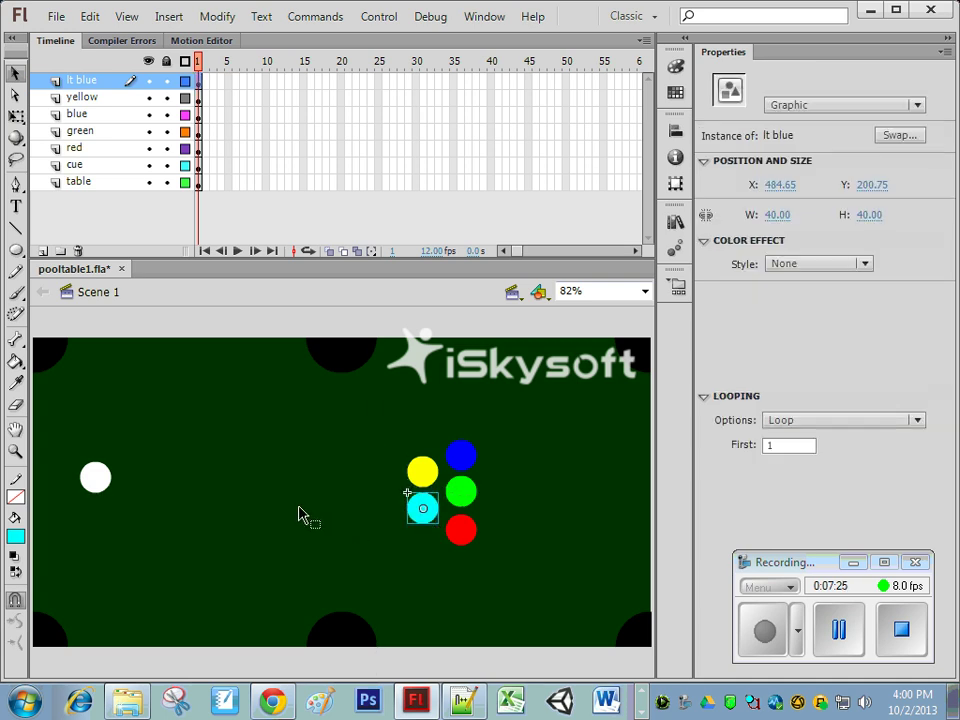
{"action": "left_click", "coordinate": [42, 251]}
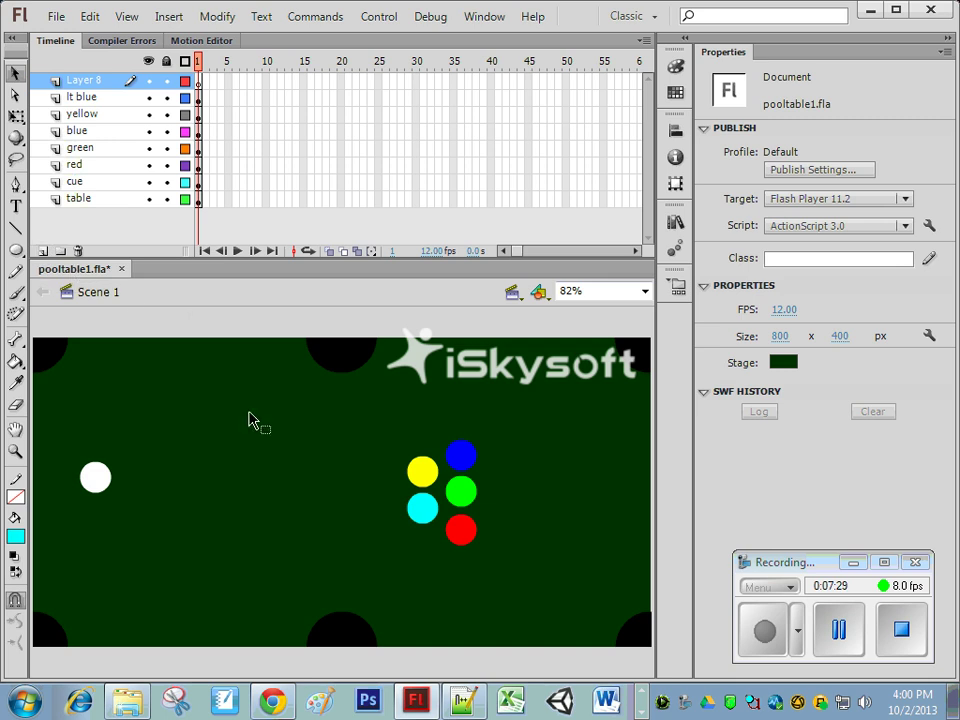
Paste a new circle, colour it magenta and convert it to a graphic symbol named pink
{"action": "key", "text": "ctrl+v"}
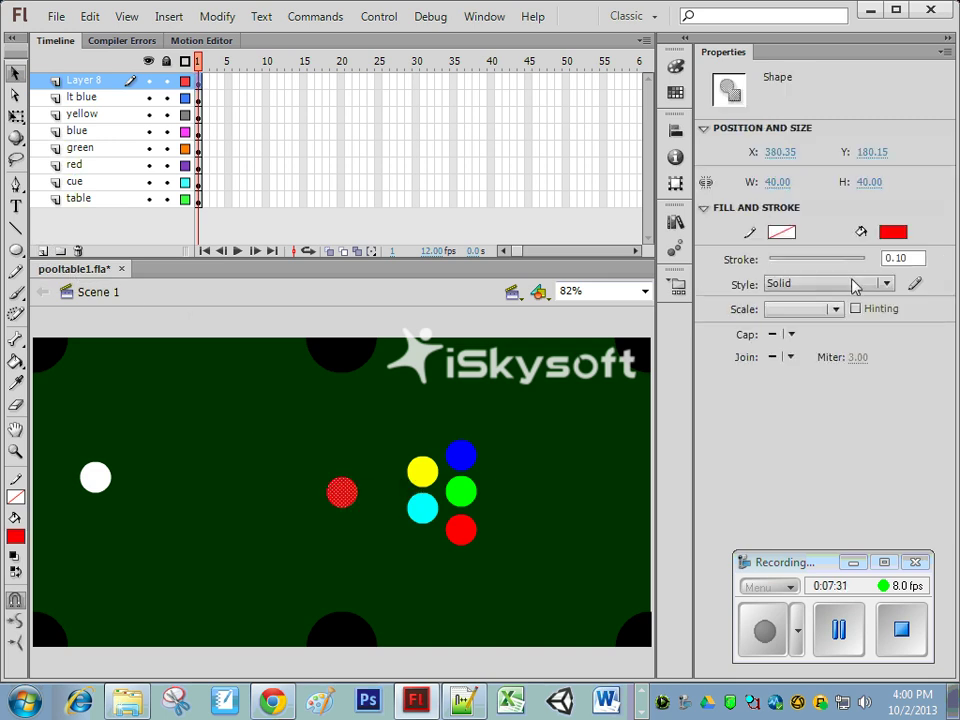
{"action": "left_click", "coordinate": [893, 231]}
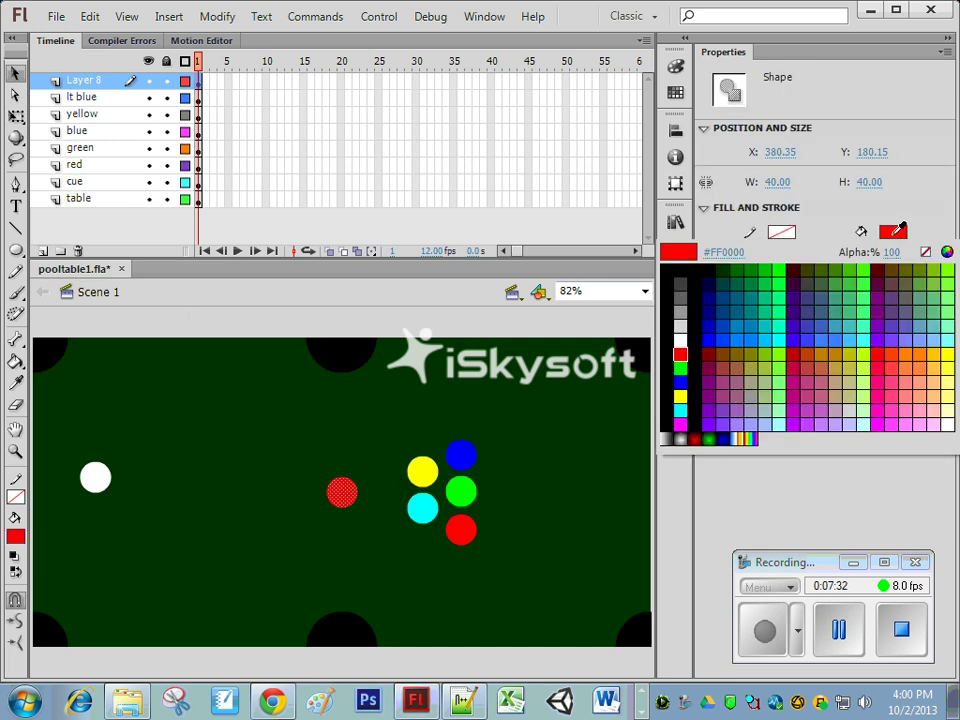
{"action": "left_click", "coordinate": [680, 423]}
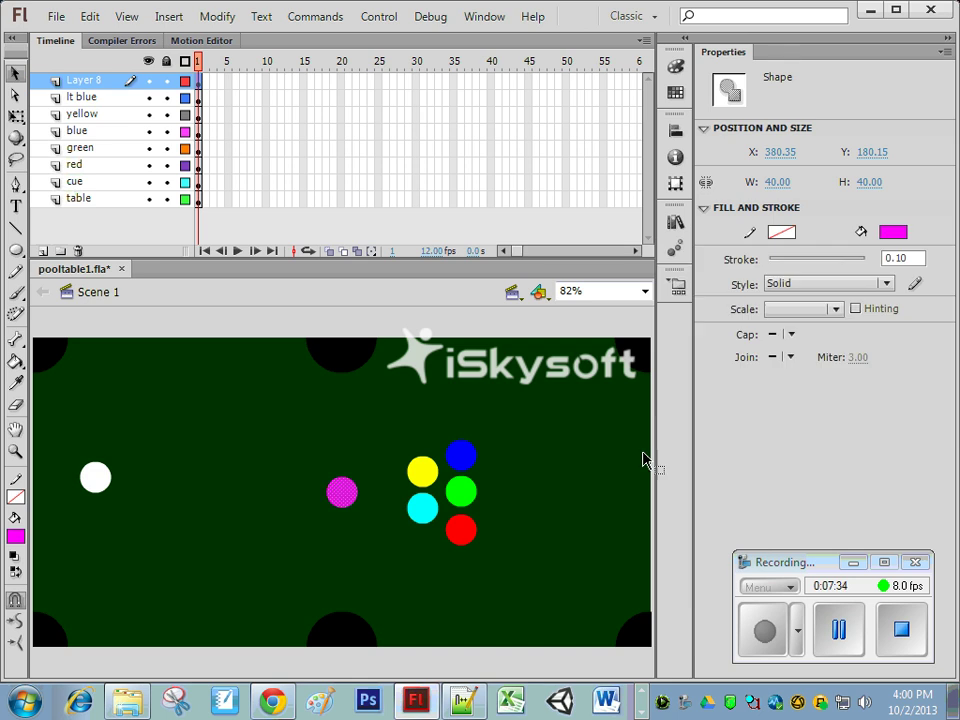
{"action": "right_click", "coordinate": [341, 505]}
{"action": "left_click", "coordinate": [373, 464]}
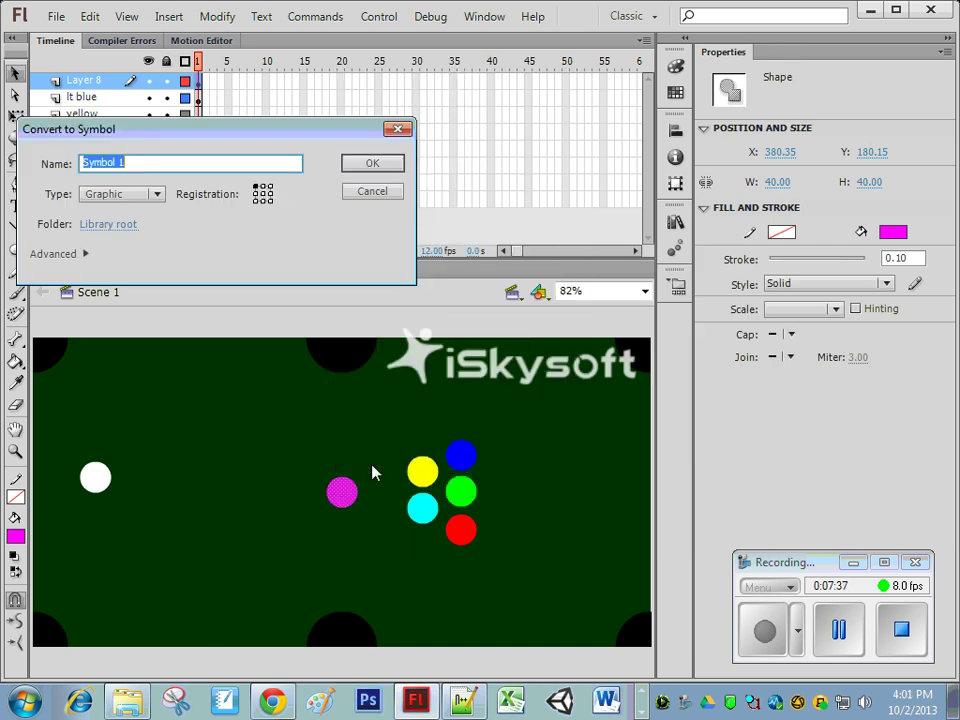
{"action": "type", "text": "P"}
{"action": "left_click", "coordinate": [366, 165]}
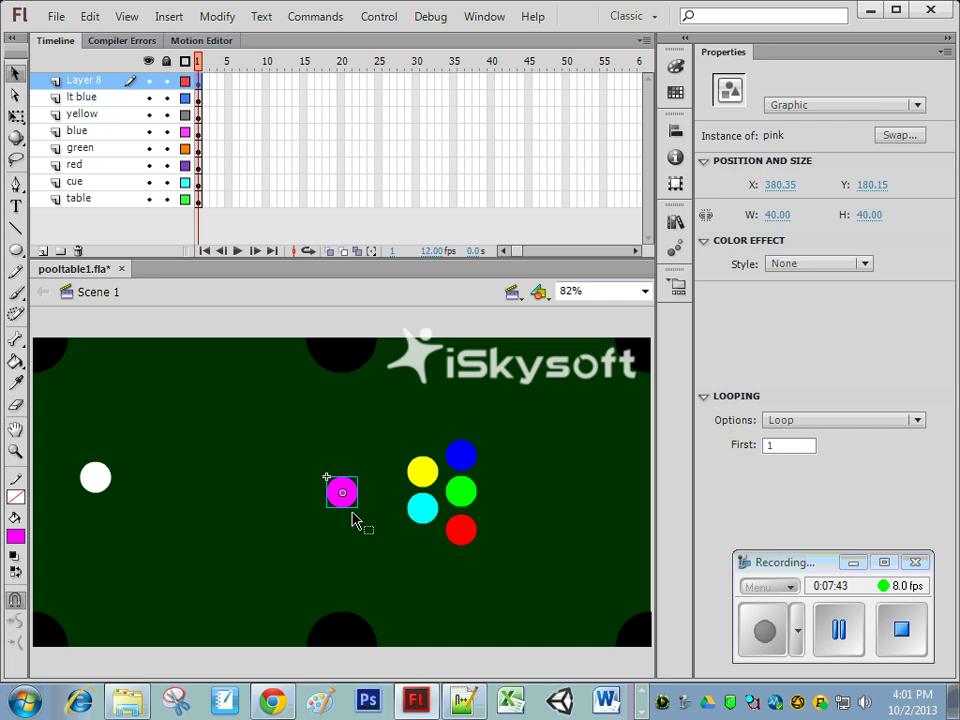
Rename Layer 8 to pink and push the pink ball against the rack
{"action": "double_click", "coordinate": [85, 79]}
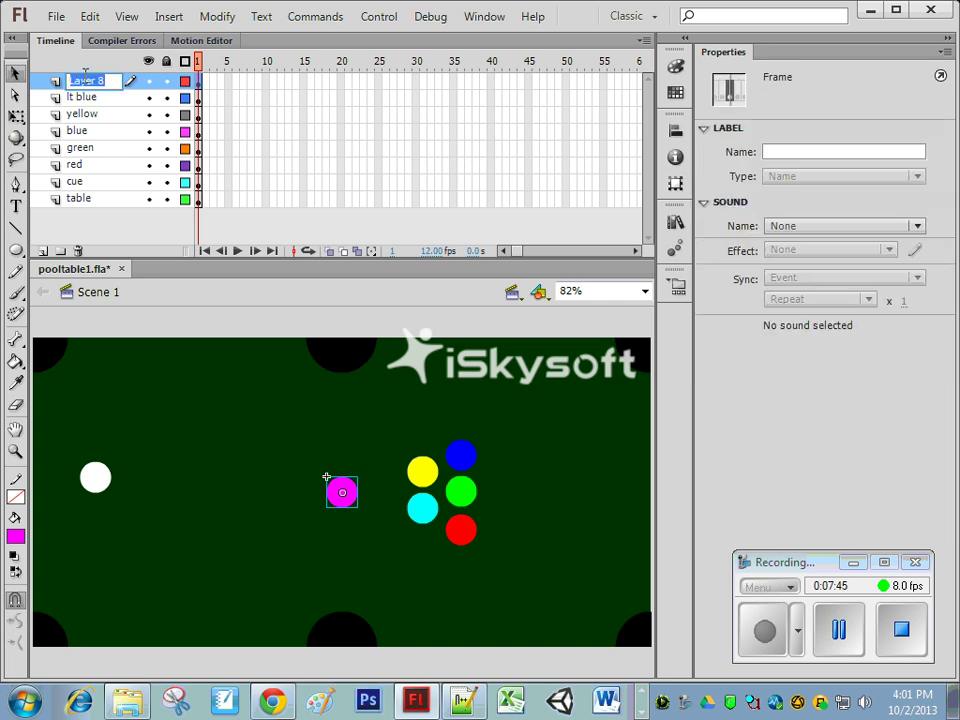
{"action": "type", "text": "pink"}
{"action": "left_click", "coordinate": [285, 506]}
{"action": "left_click_drag", "start_coordinate": [338, 488], "coordinate": [386, 490]}
{"action": "left_click", "coordinate": [331, 475]}
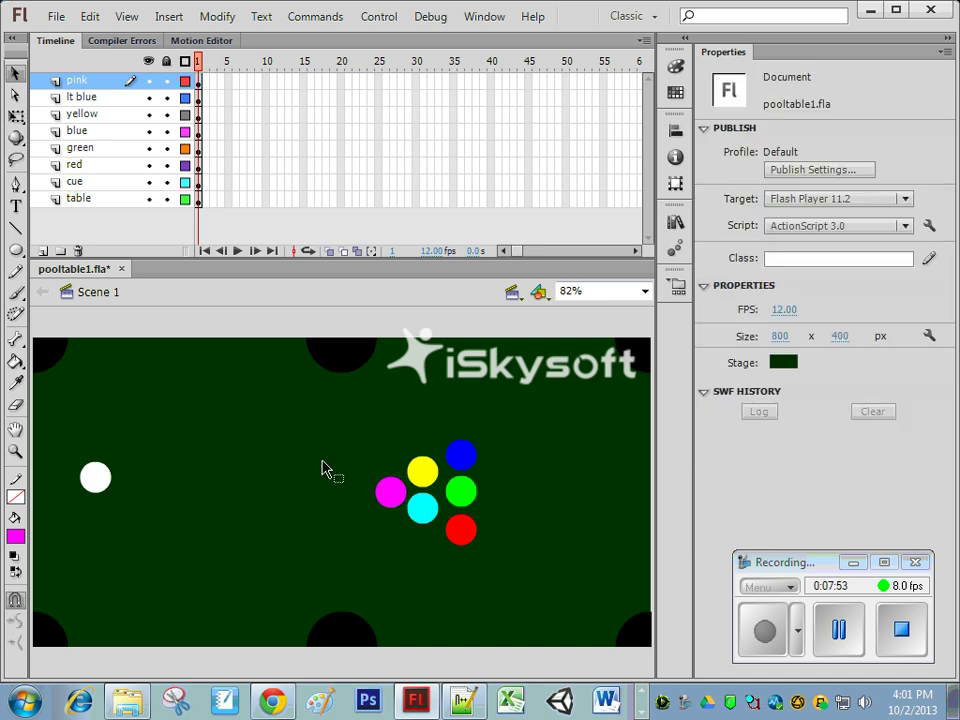
Move the whole six-ball rack about 49 px to the right
{"action": "left_click_drag", "start_coordinate": [311, 407], "coordinate": [551, 572]}
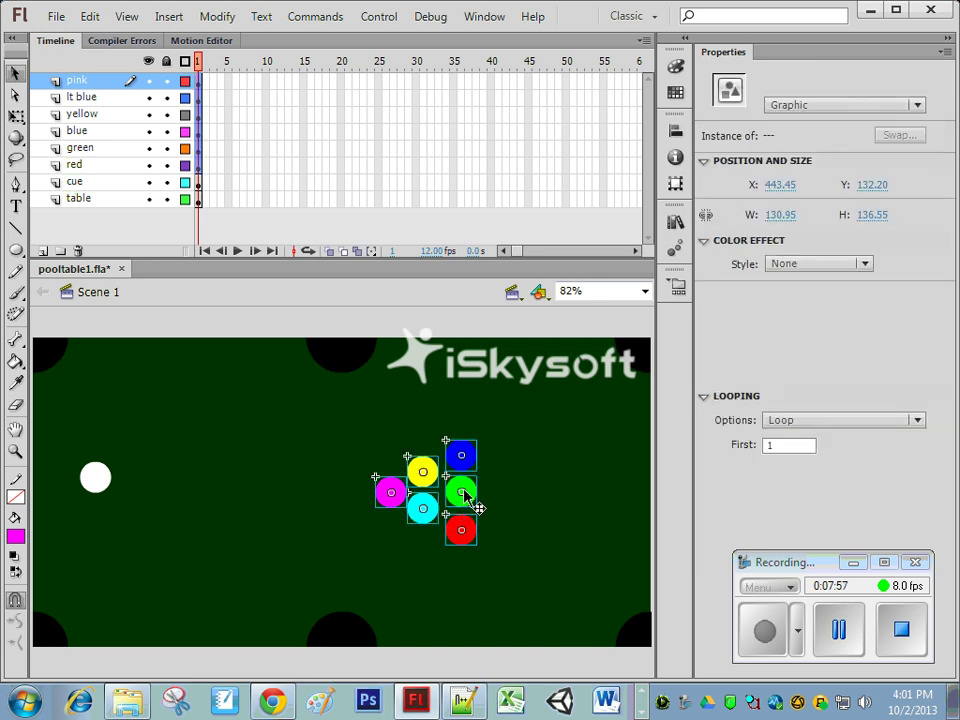
{"action": "left_click_drag", "start_coordinate": [465, 505], "coordinate": [516, 506]}
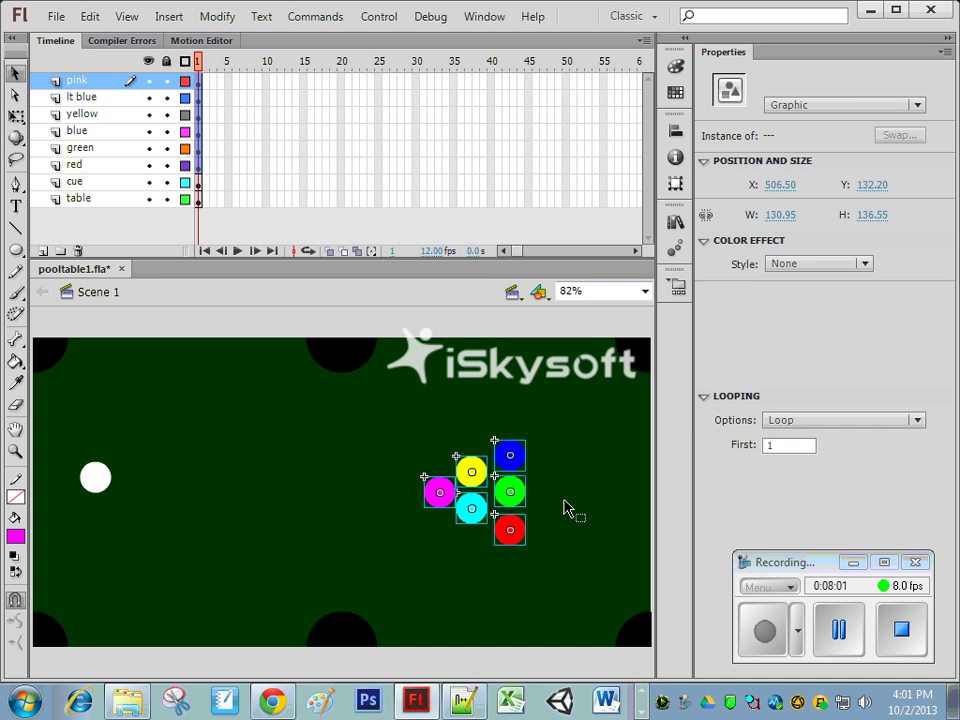
{"action": "left_click", "coordinate": [566, 508]}
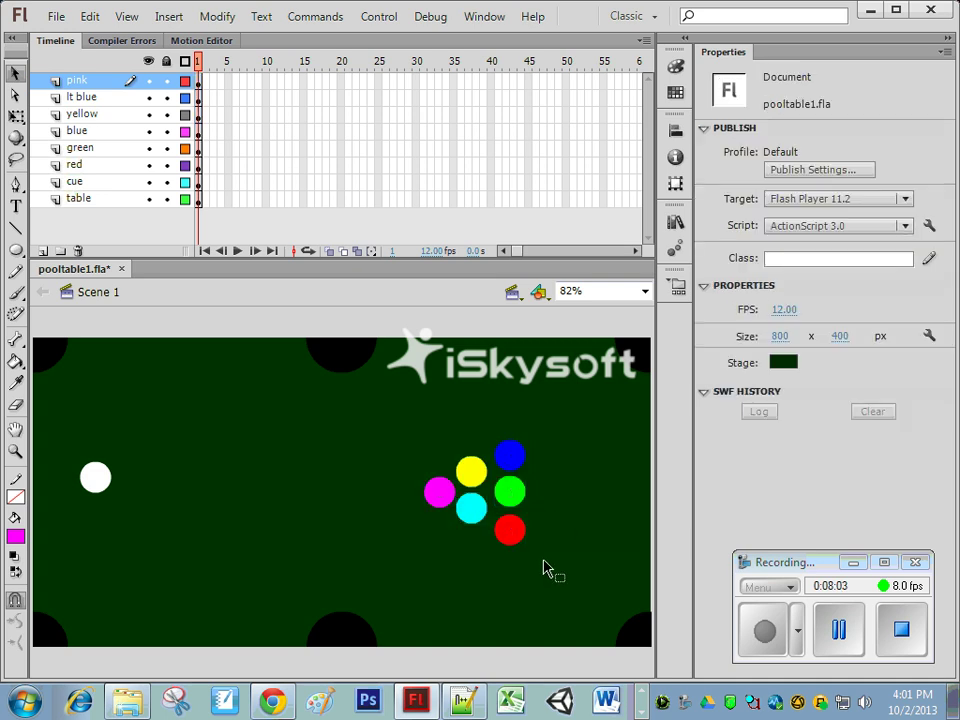
Align the blue, green and red balls on their right edges and distribute their heights evenly
{"action": "left_click_drag", "start_coordinate": [542, 555], "coordinate": [497, 444]}
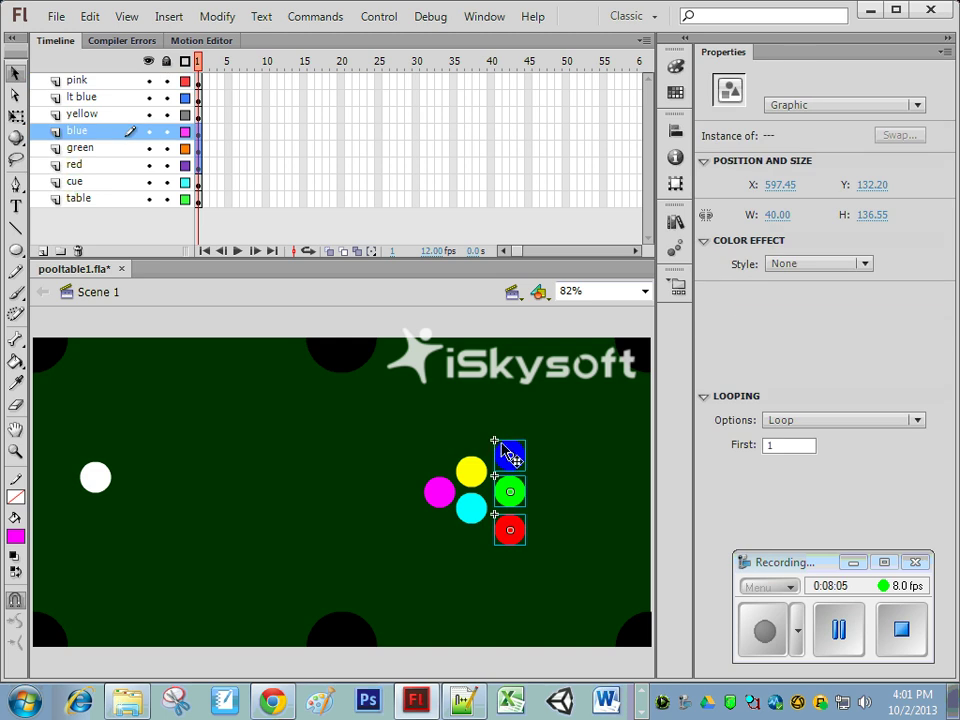
{"action": "left_click", "coordinate": [212, 17]}
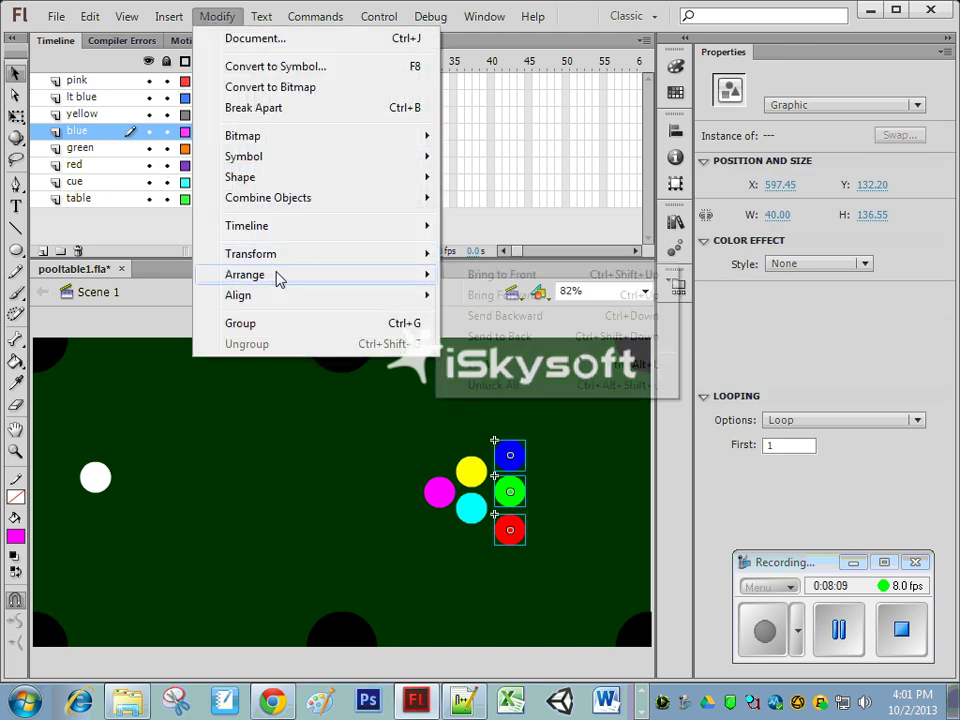
{"action": "mouse_move", "coordinate": [276, 301]}
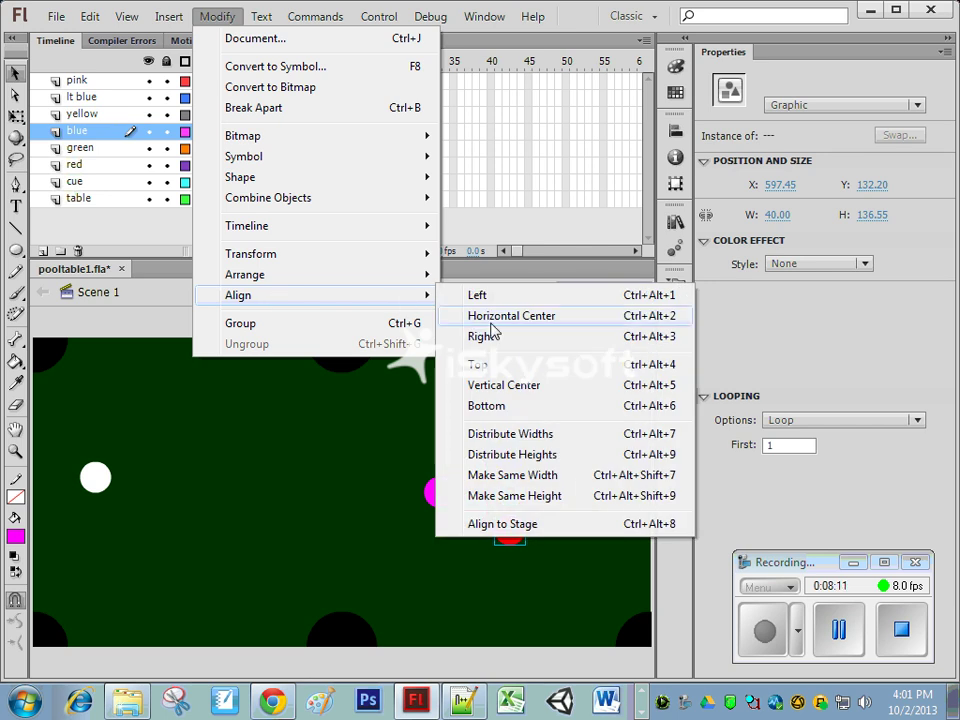
{"action": "left_click", "coordinate": [489, 338]}
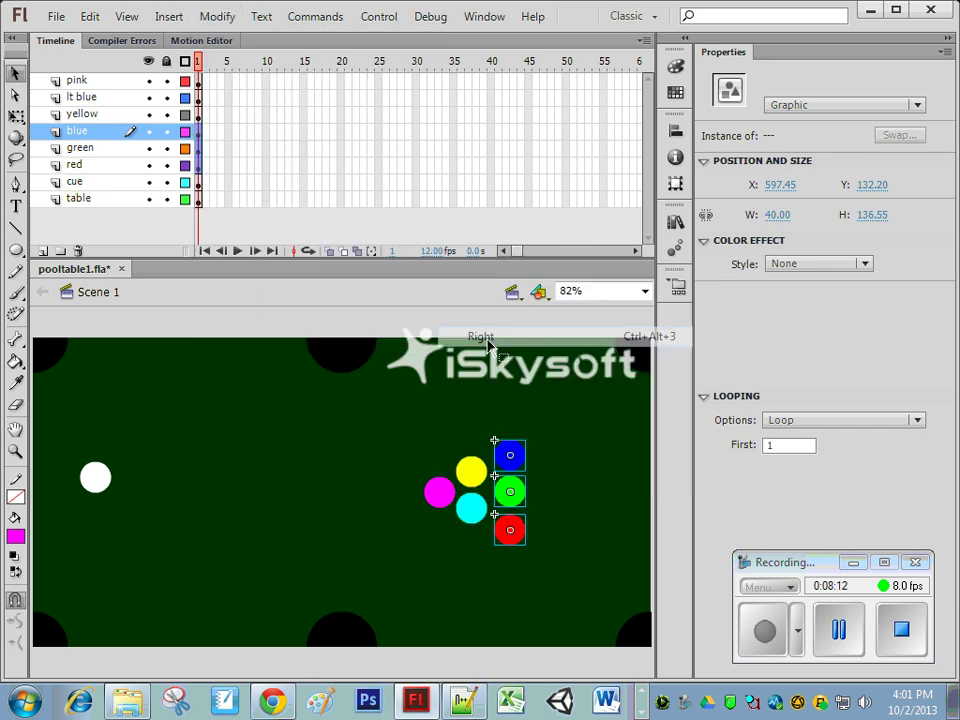
{"action": "left_click", "coordinate": [217, 17]}
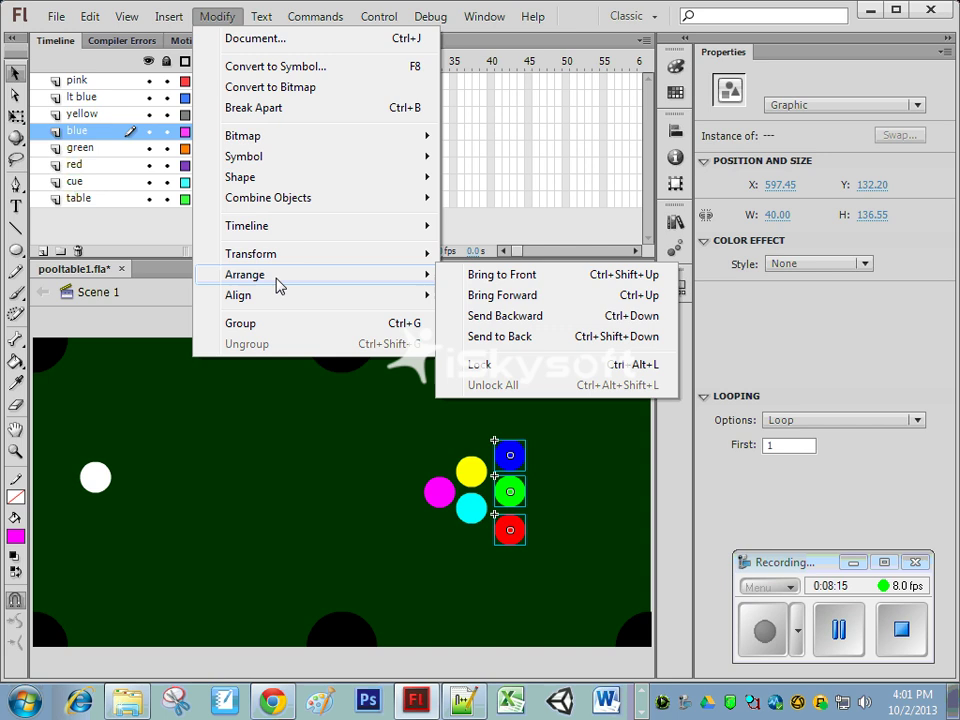
{"action": "mouse_move", "coordinate": [279, 298]}
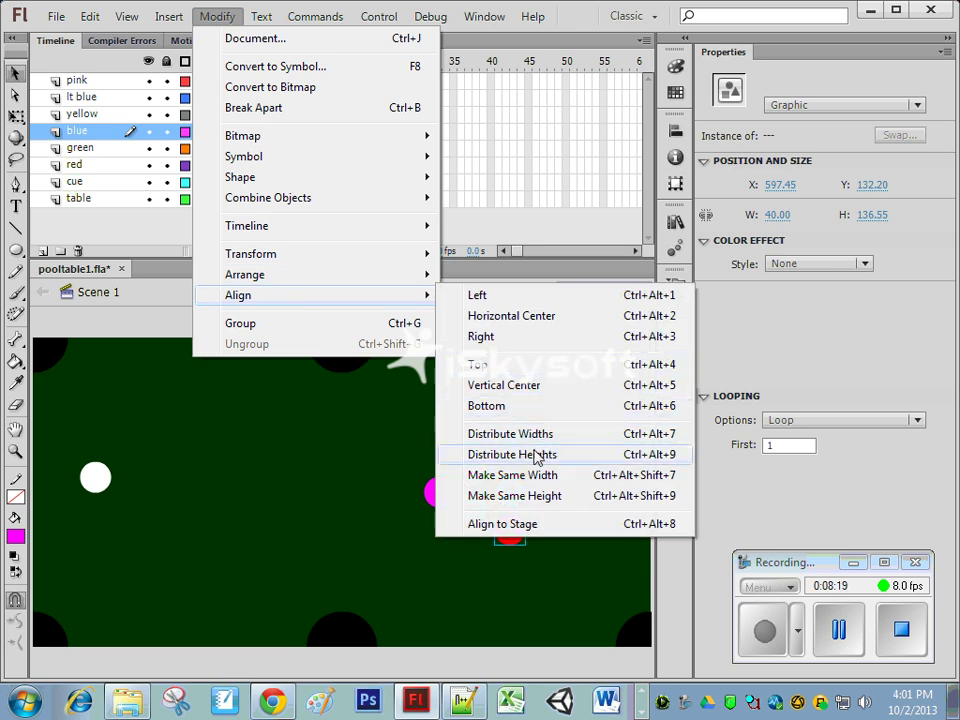
{"action": "left_click", "coordinate": [537, 457]}
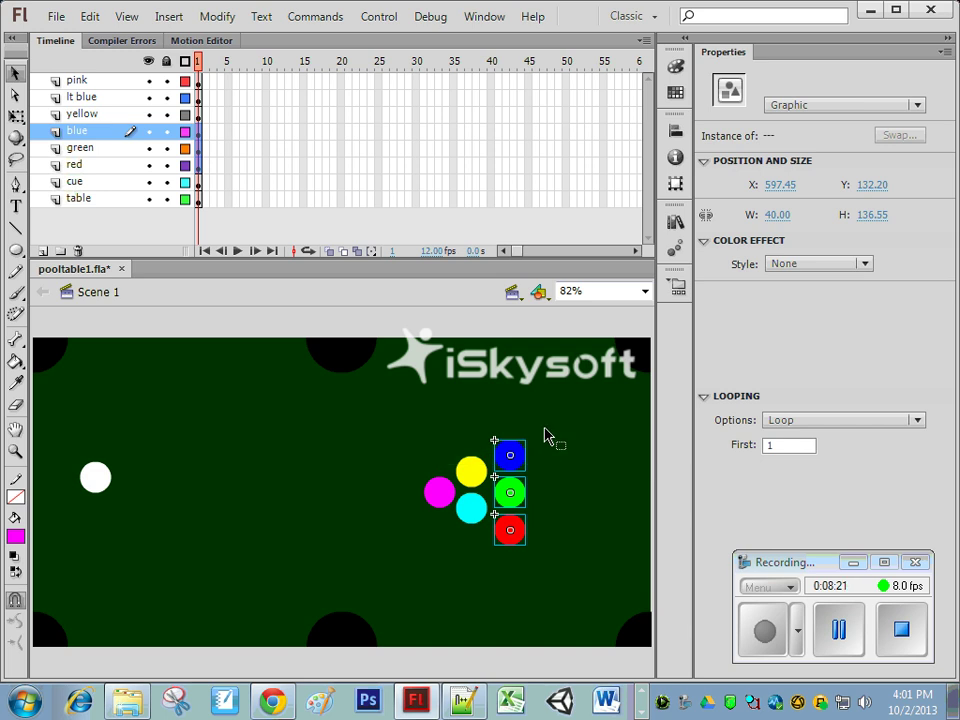
{"action": "left_click", "coordinate": [546, 435]}
Nudge the pink ball right so it sits tight against the rack
{"action": "left_click_drag", "start_coordinate": [456, 444], "coordinate": [489, 514]}
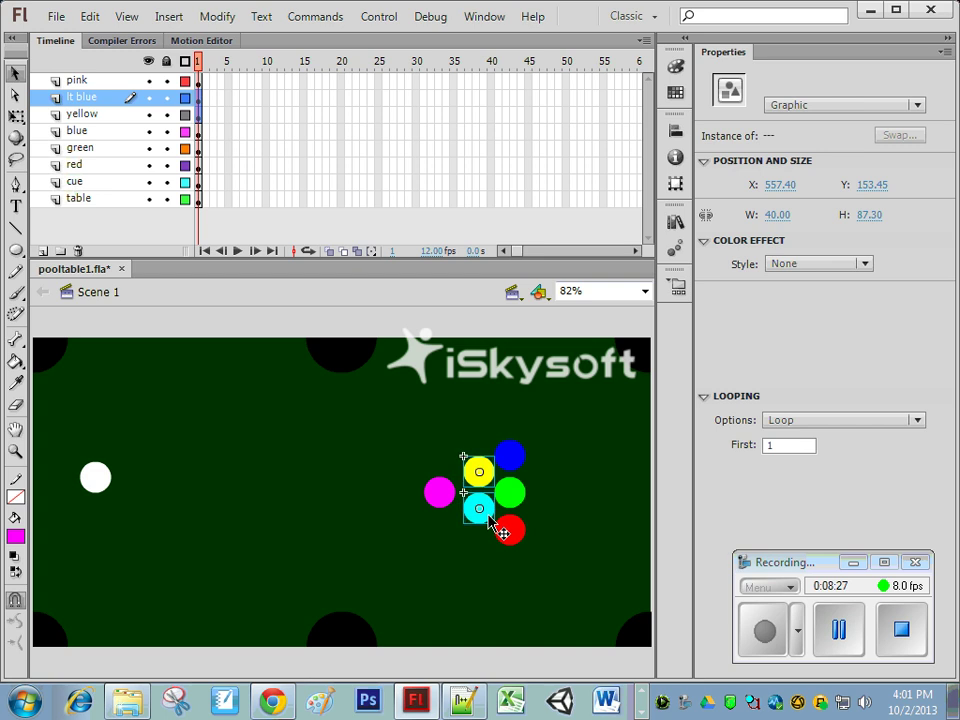
{"action": "left_click", "coordinate": [441, 497]}
{"action": "left_click_drag", "start_coordinate": [443, 497], "coordinate": [449, 502]}
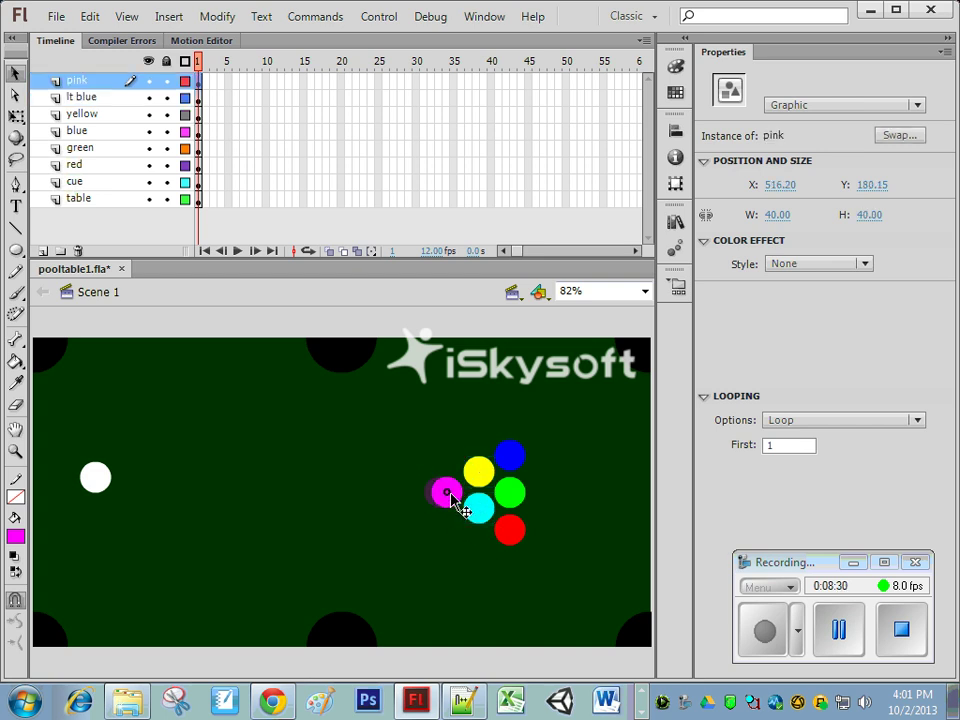
{"action": "left_click", "coordinate": [384, 514]}
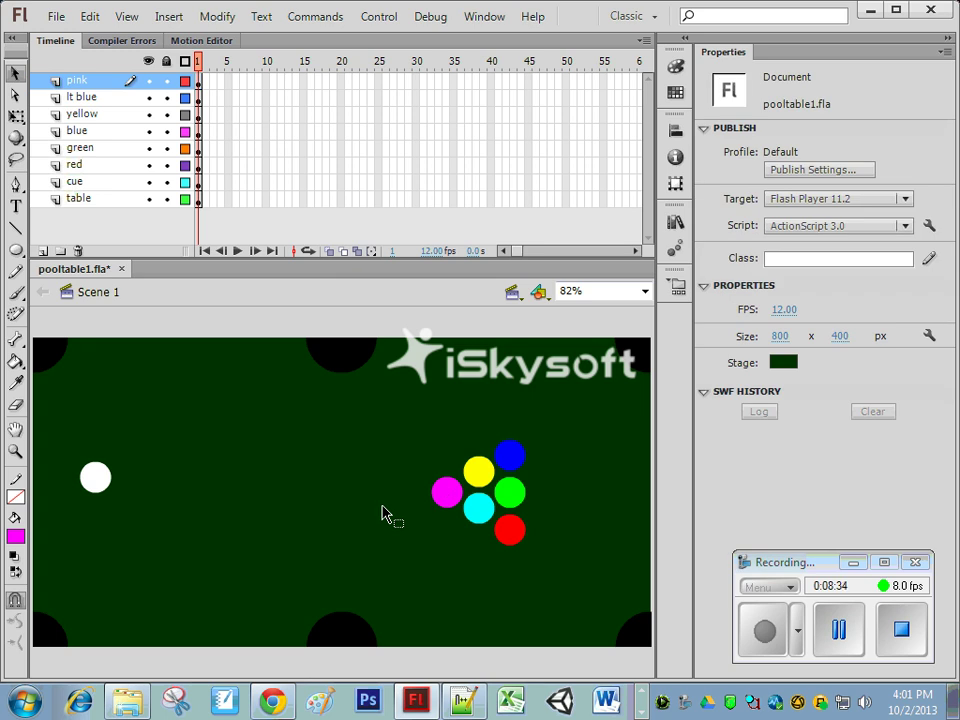
Save pooltable1.fla and select the table layer in the timeline
{"action": "left_click", "coordinate": [57, 17]}
{"action": "left_click", "coordinate": [100, 169]}
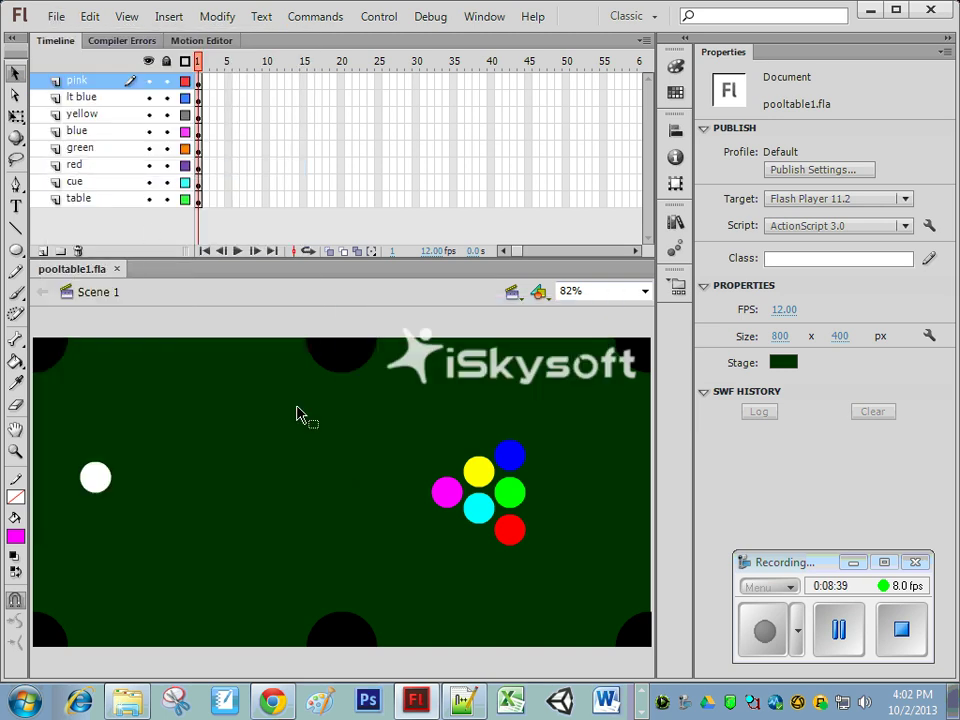
{"action": "left_click", "coordinate": [80, 200]}
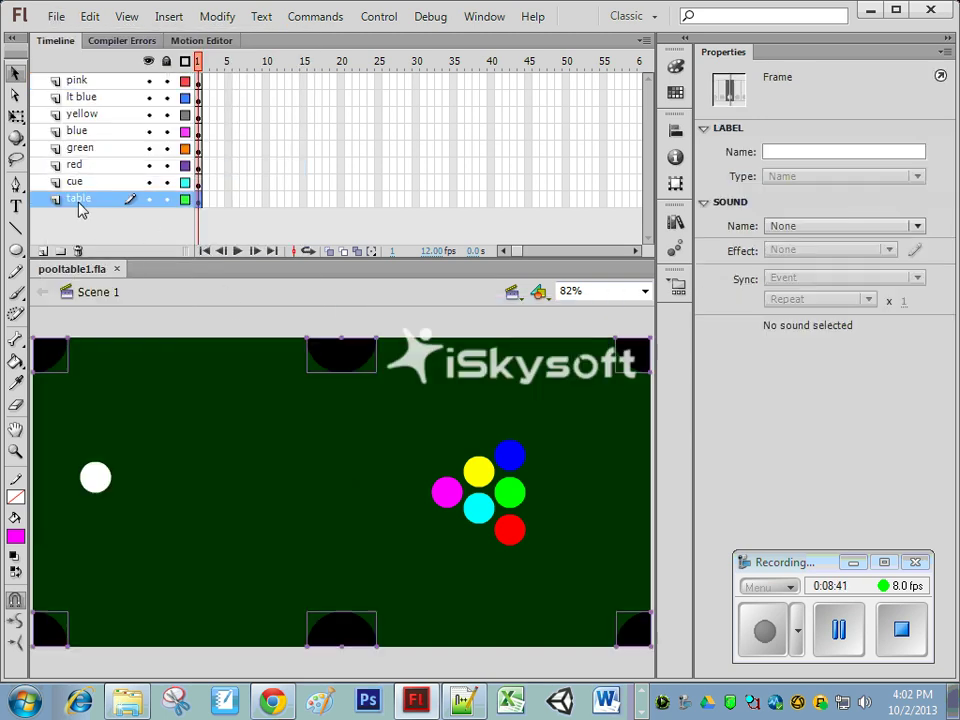
{"action": "left_click", "coordinate": [635, 251]}
{"action": "left_click_drag", "start_coordinate": [635, 253], "coordinate": [635, 253]}
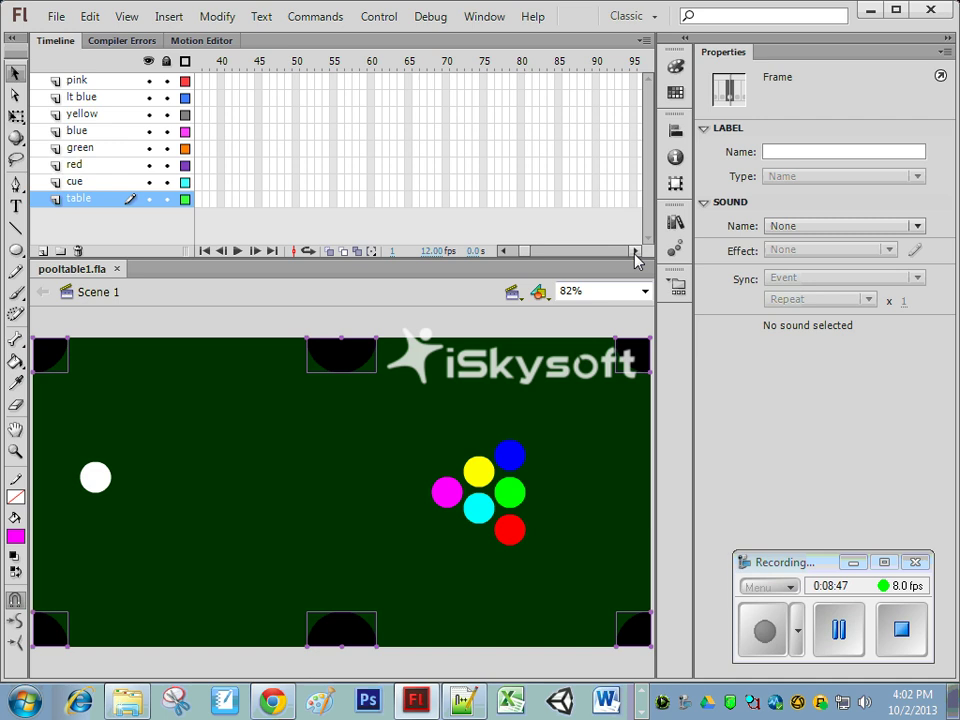
Insert frames so the table layer extends to frame 80
{"action": "left_click", "coordinate": [514, 200]}
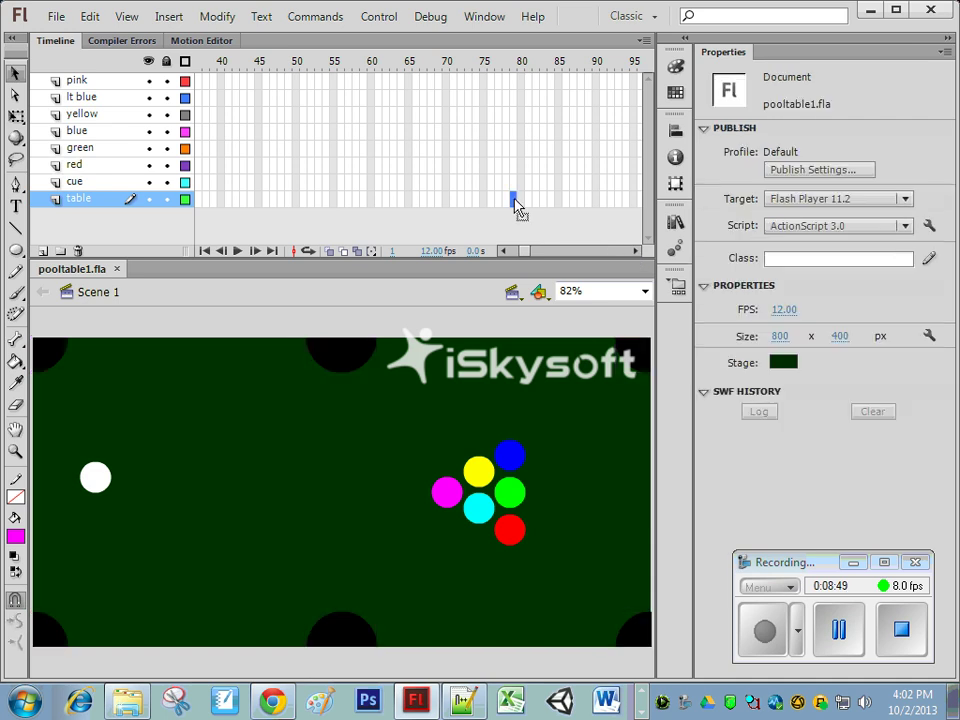
{"action": "right_click", "coordinate": [519, 201]}
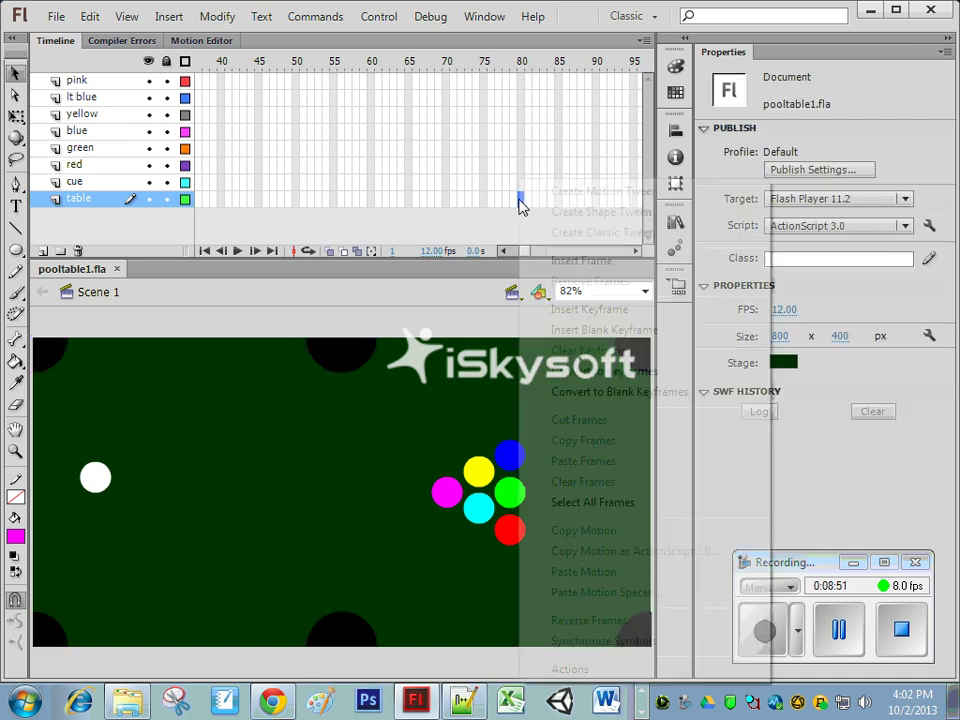
{"action": "left_click", "coordinate": [560, 262]}
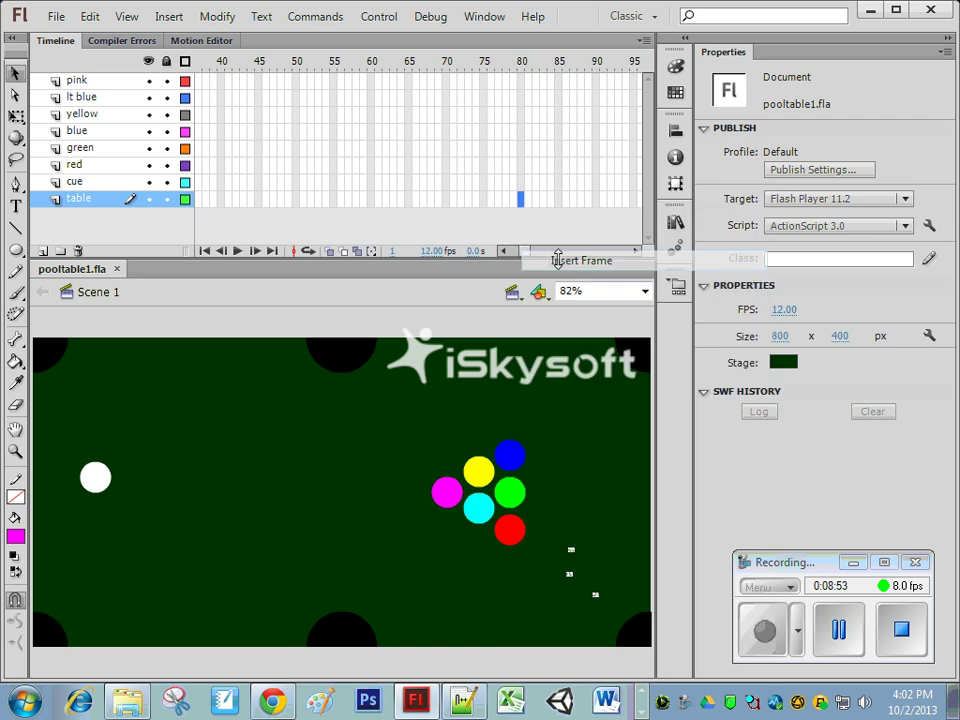
{"action": "left_click", "coordinate": [501, 252]}
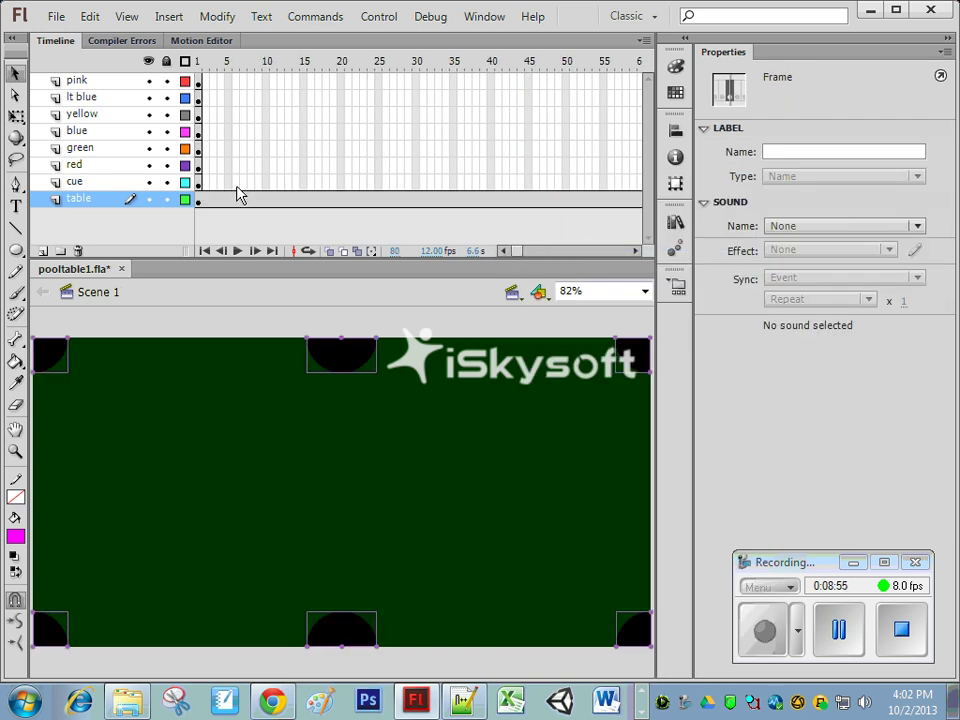
{"action": "left_click", "coordinate": [199, 182]}
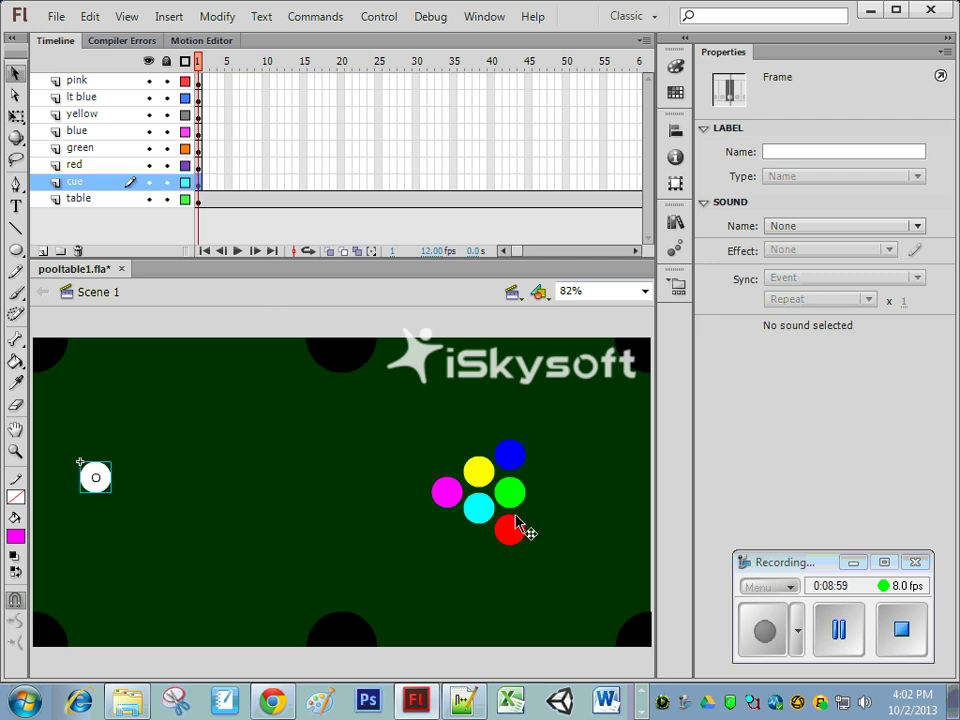
Insert frames at frame 10 across the pink, lt blue, yellow, blue, green and red layers
{"action": "left_click", "coordinate": [557, 555]}
{"action": "left_click_drag", "start_coordinate": [420, 430], "coordinate": [557, 555]}
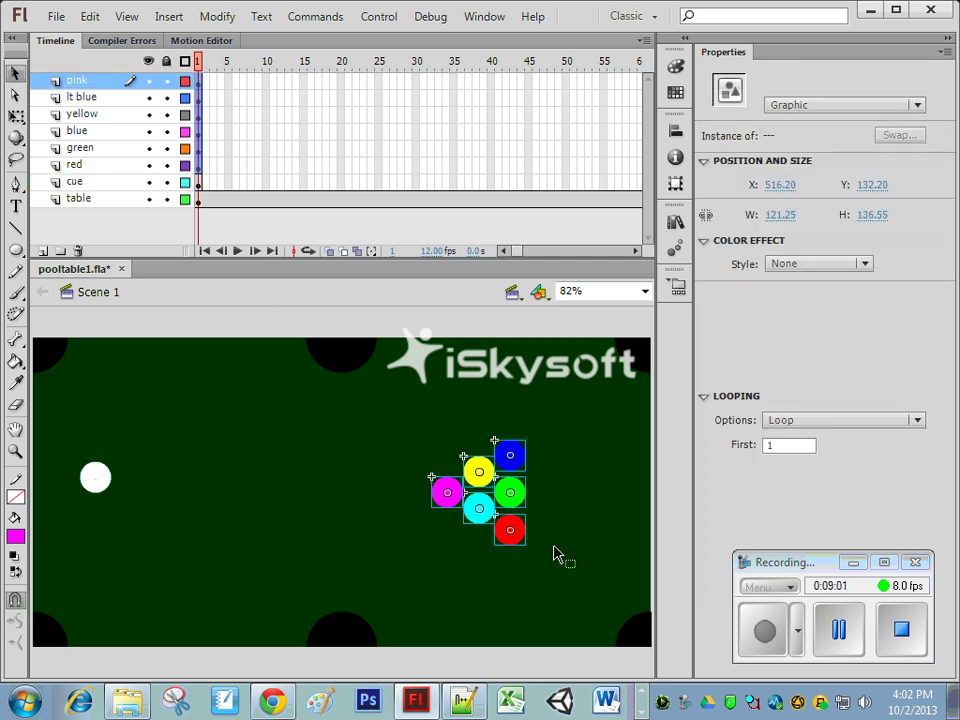
{"action": "left_click", "coordinate": [557, 553]}
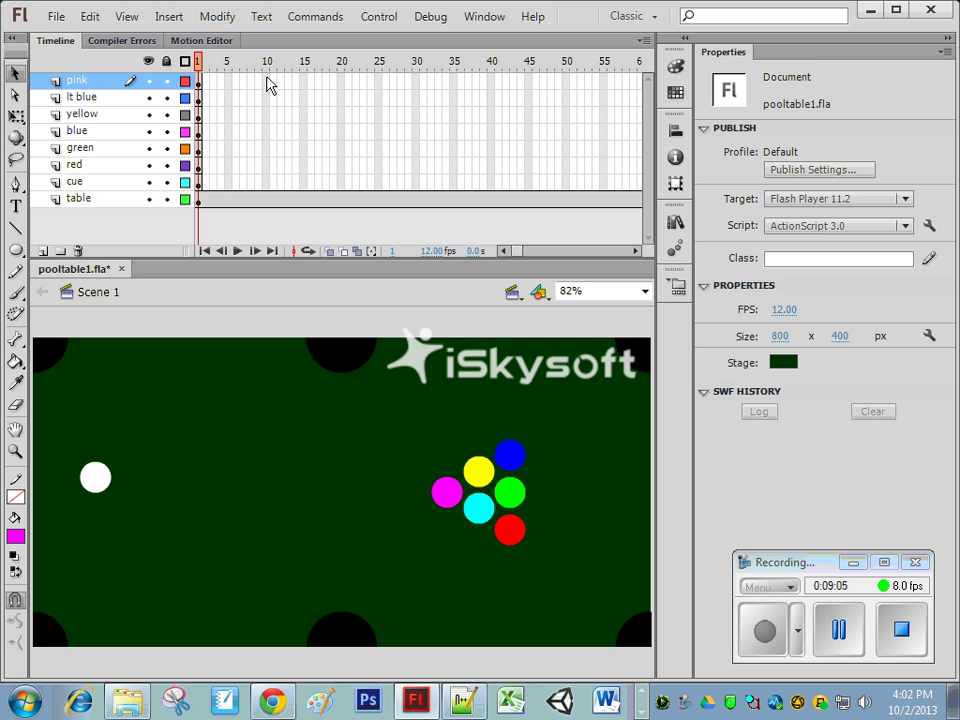
{"action": "left_click_drag", "start_coordinate": [268, 85], "coordinate": [268, 135]}
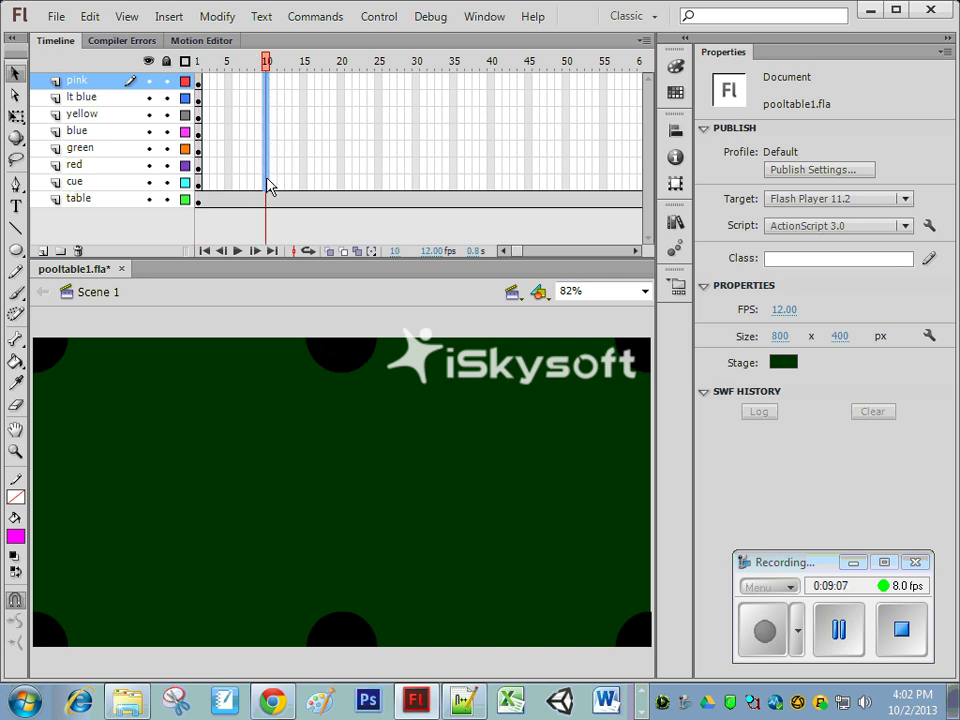
{"action": "left_click_drag", "start_coordinate": [268, 186], "coordinate": [268, 186]}
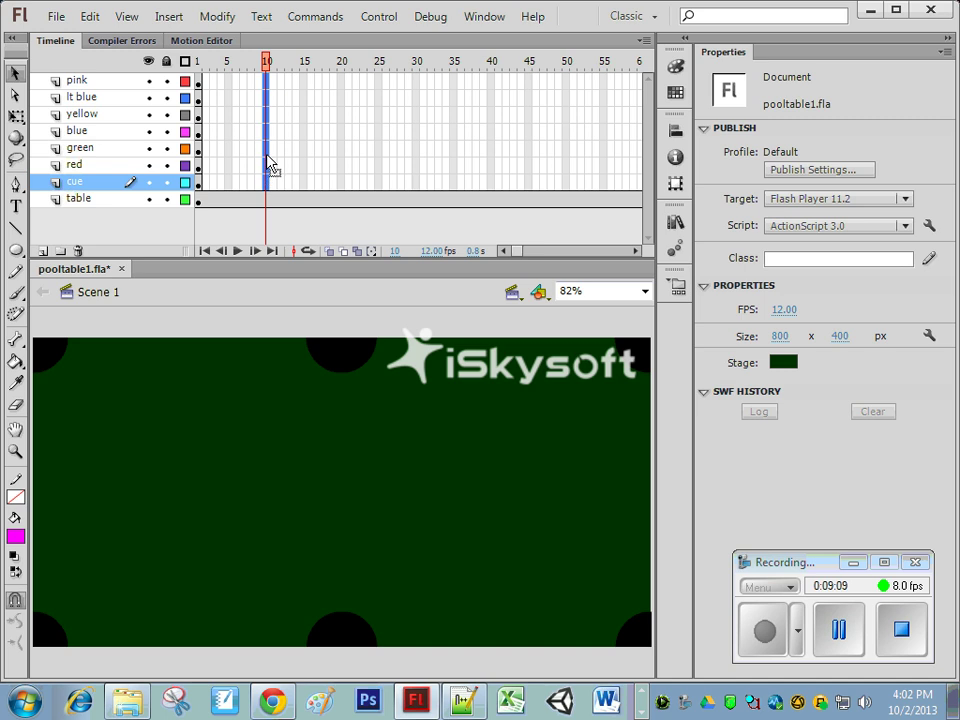
{"action": "left_click", "coordinate": [270, 168]}
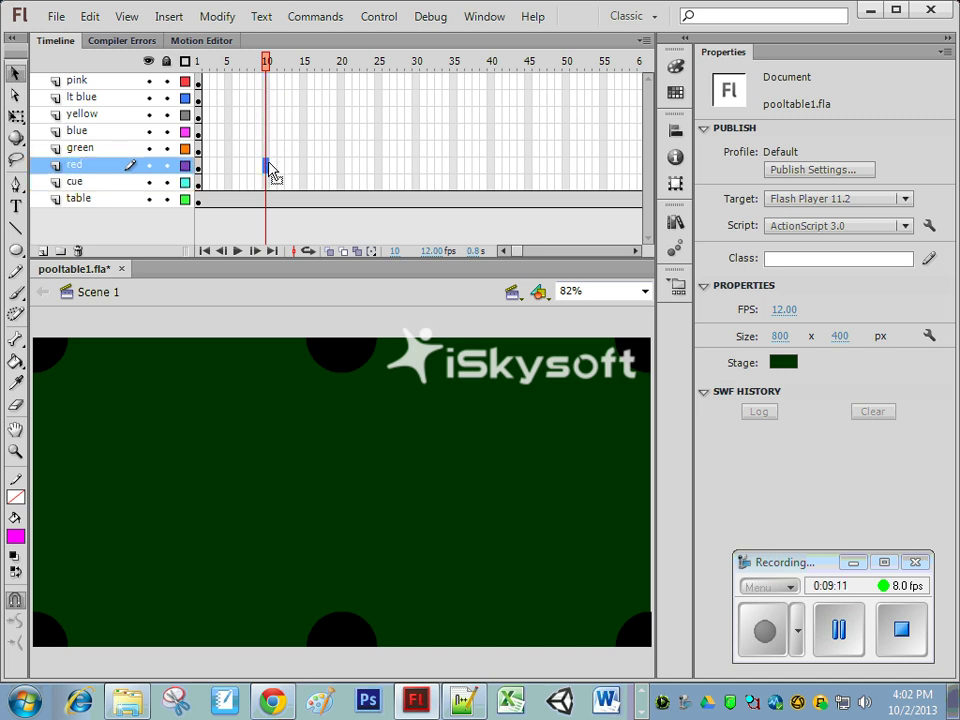
{"action": "left_click_drag", "start_coordinate": [267, 81], "coordinate": [270, 84]}
{"action": "left_click_drag", "start_coordinate": [268, 172], "coordinate": [270, 171]}
{"action": "right_click", "coordinate": [269, 170]}
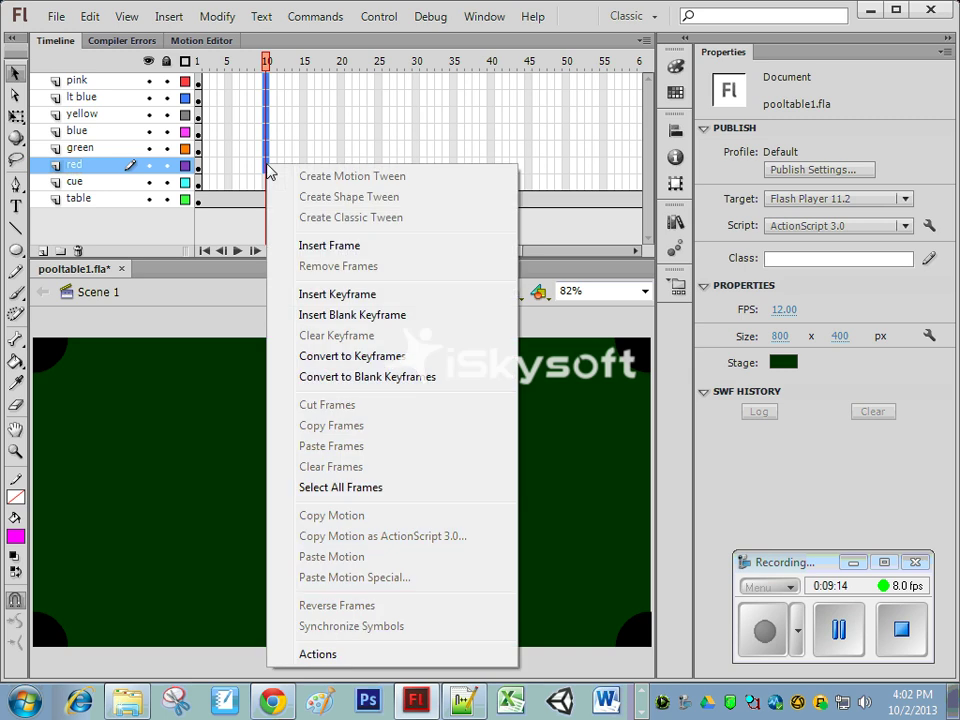
{"action": "left_click", "coordinate": [318, 246]}
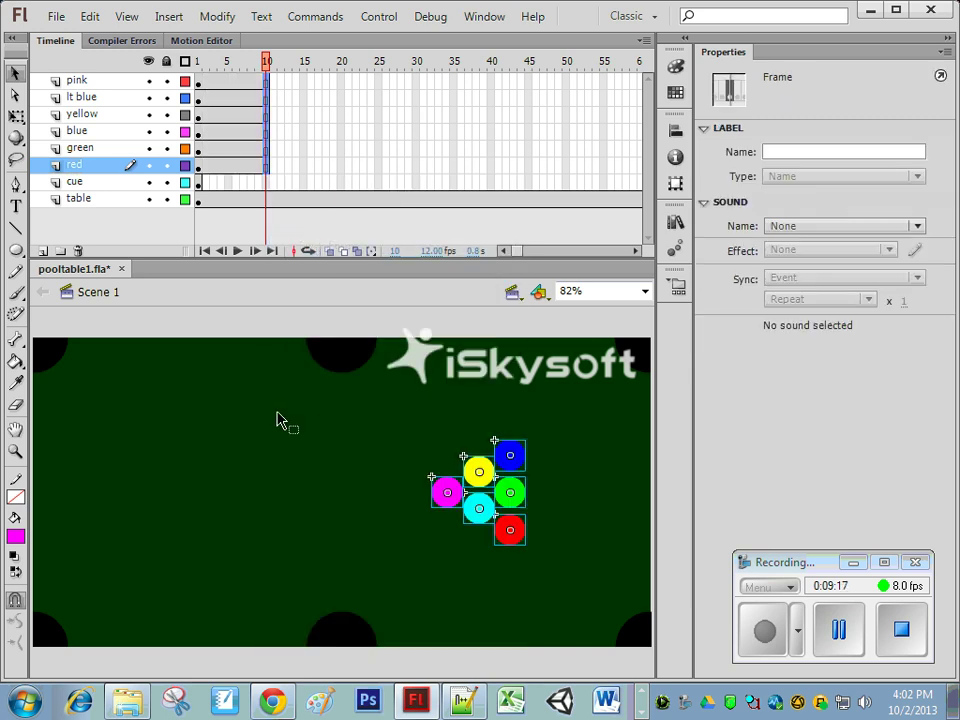
Add a keyframe at cue frame 10 and move the cue ball against the pink ball
{"action": "left_click", "coordinate": [200, 183]}
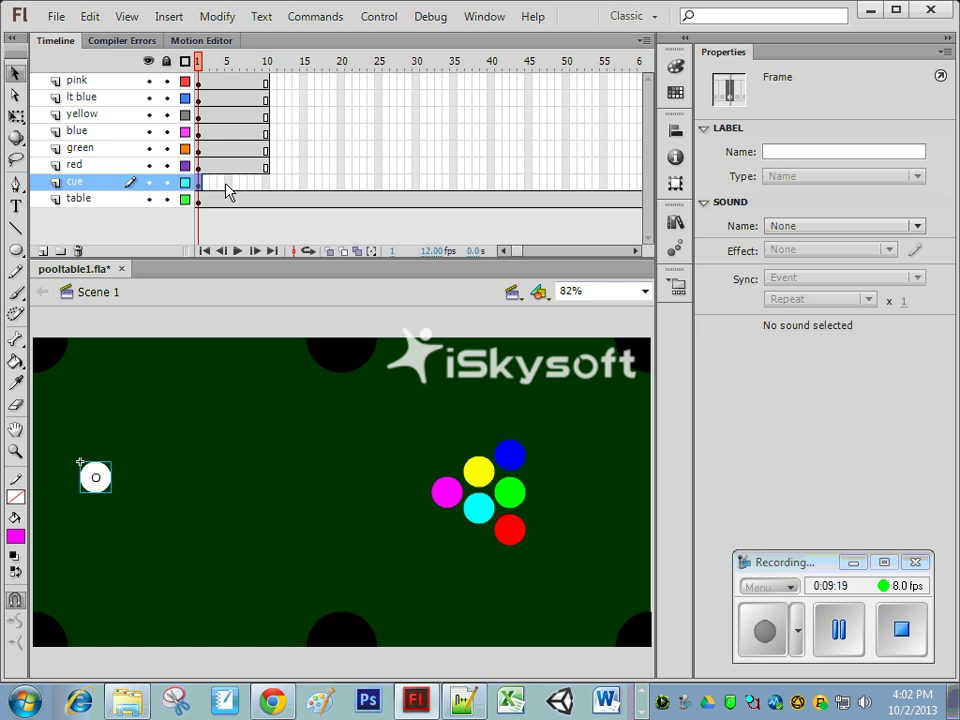
{"action": "left_click", "coordinate": [267, 185]}
{"action": "right_click", "coordinate": [267, 186]}
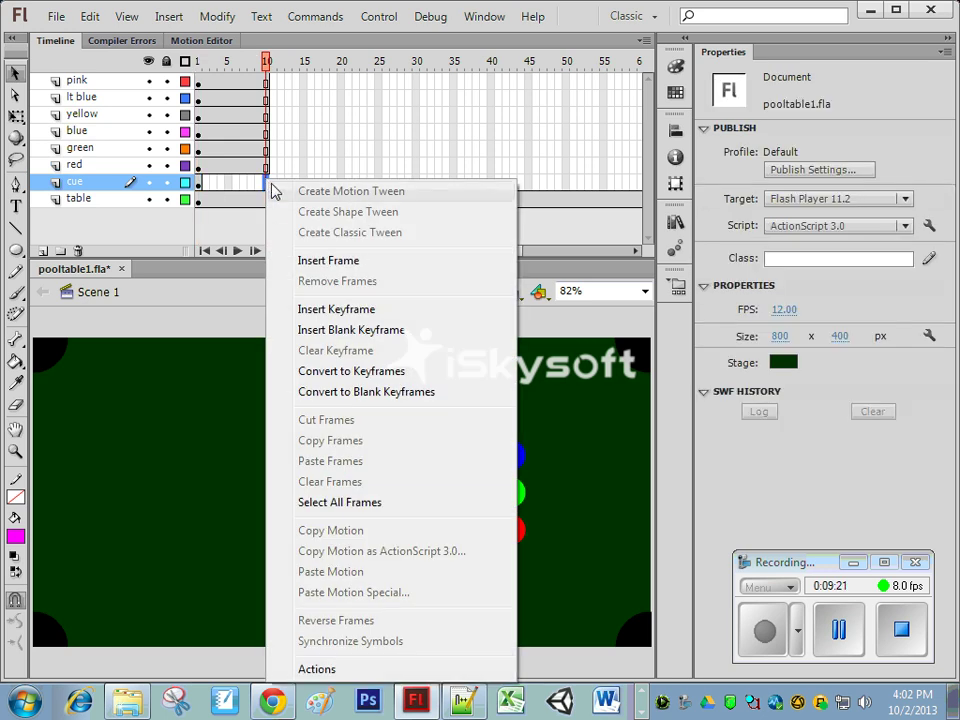
{"action": "left_click", "coordinate": [325, 319]}
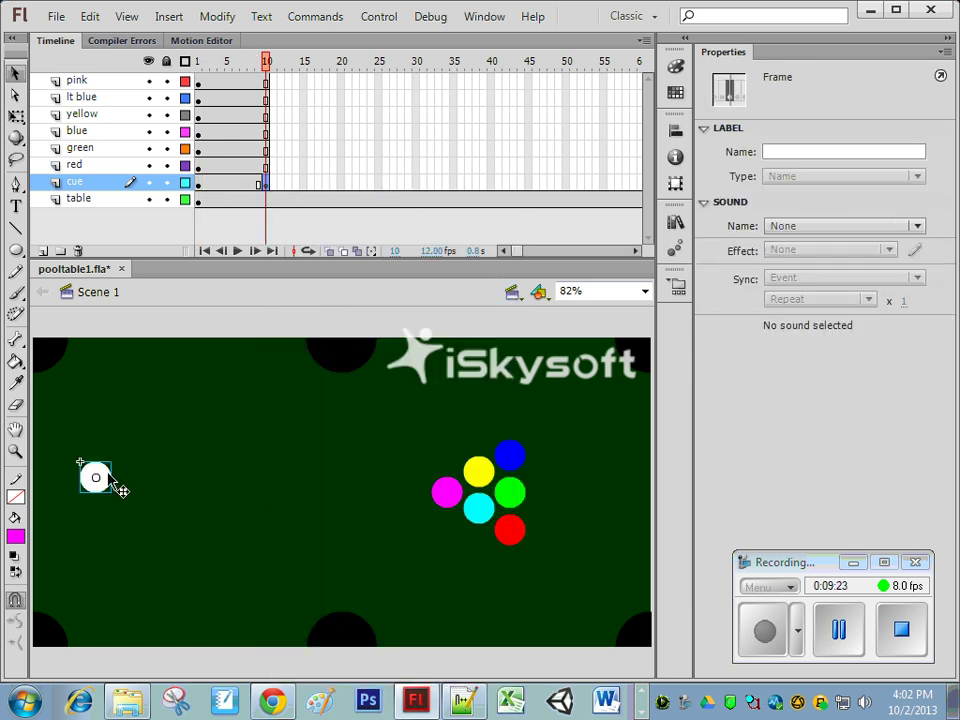
{"action": "left_click_drag", "start_coordinate": [109, 479], "coordinate": [426, 508]}
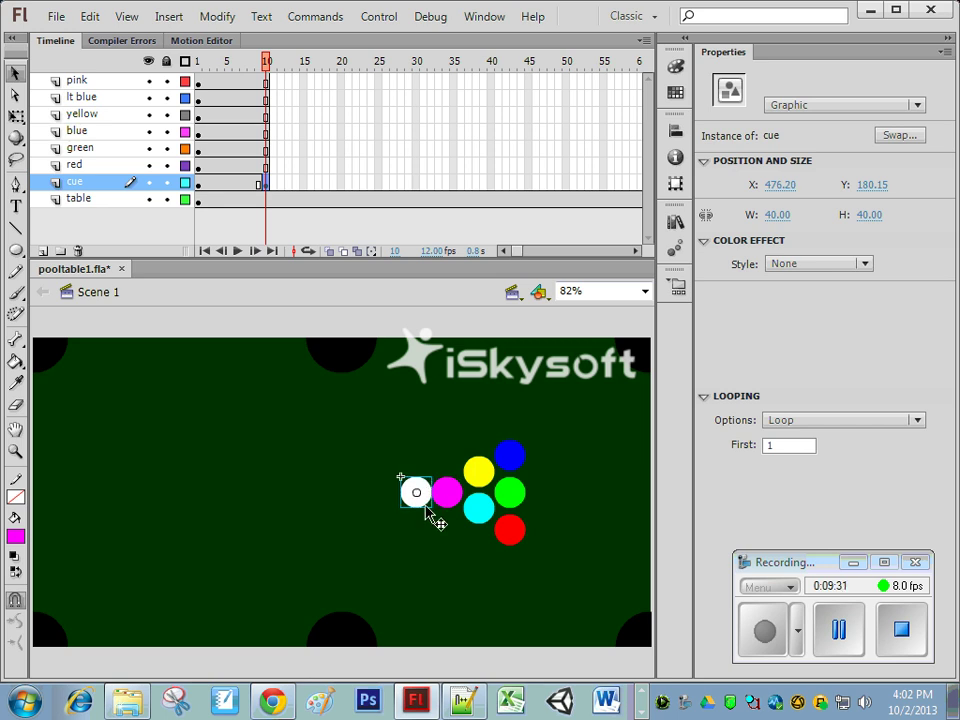
Create a classic tween on the cue layer over frames 1–10, ending at X 476.20
{"action": "right_click", "coordinate": [233, 189]}
{"action": "left_click", "coordinate": [280, 233]}
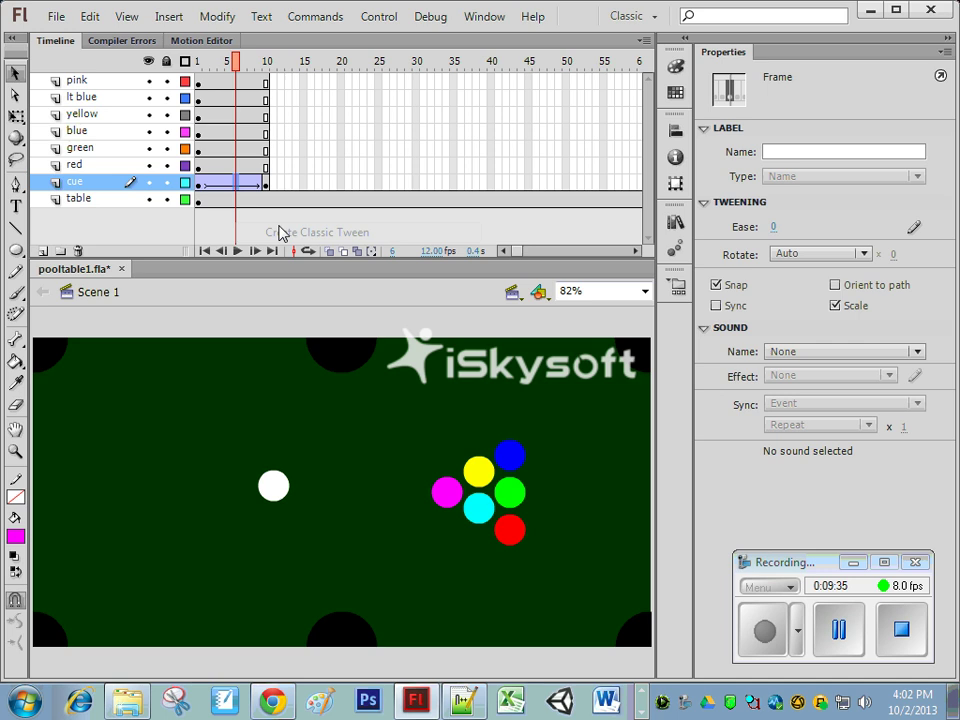
{"action": "left_click", "coordinate": [267, 184]}
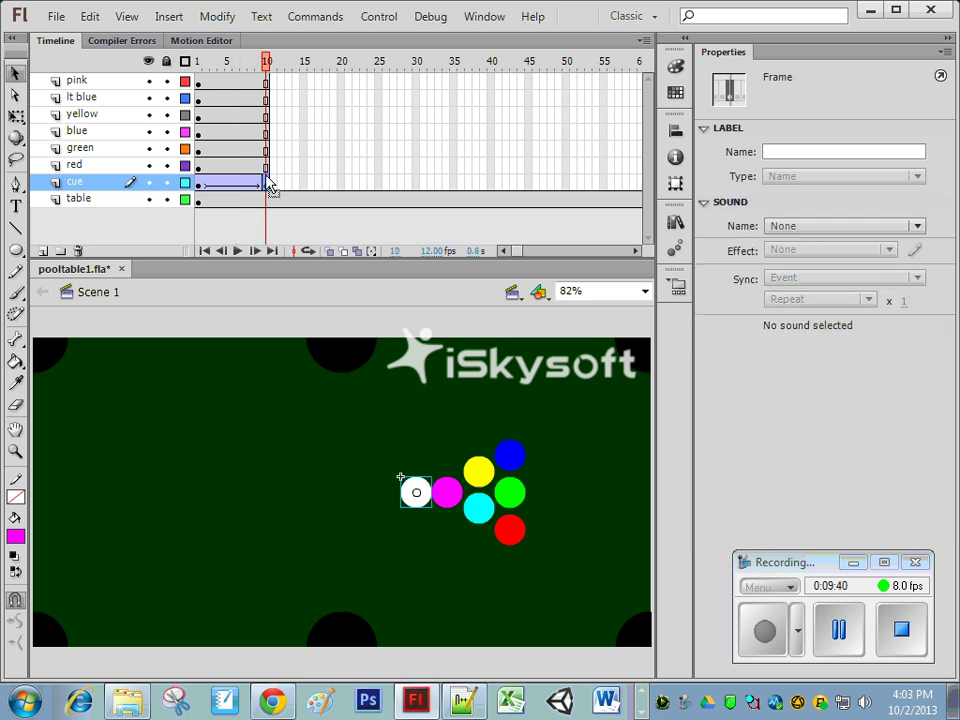
Drag the pink, lt blue and yellow layers below red, directly above cue
{"action": "left_click", "coordinate": [101, 82]}
{"action": "left_click_drag", "start_coordinate": [101, 86], "coordinate": [103, 176]}
{"action": "left_click_drag", "start_coordinate": [100, 81], "coordinate": [101, 163]}
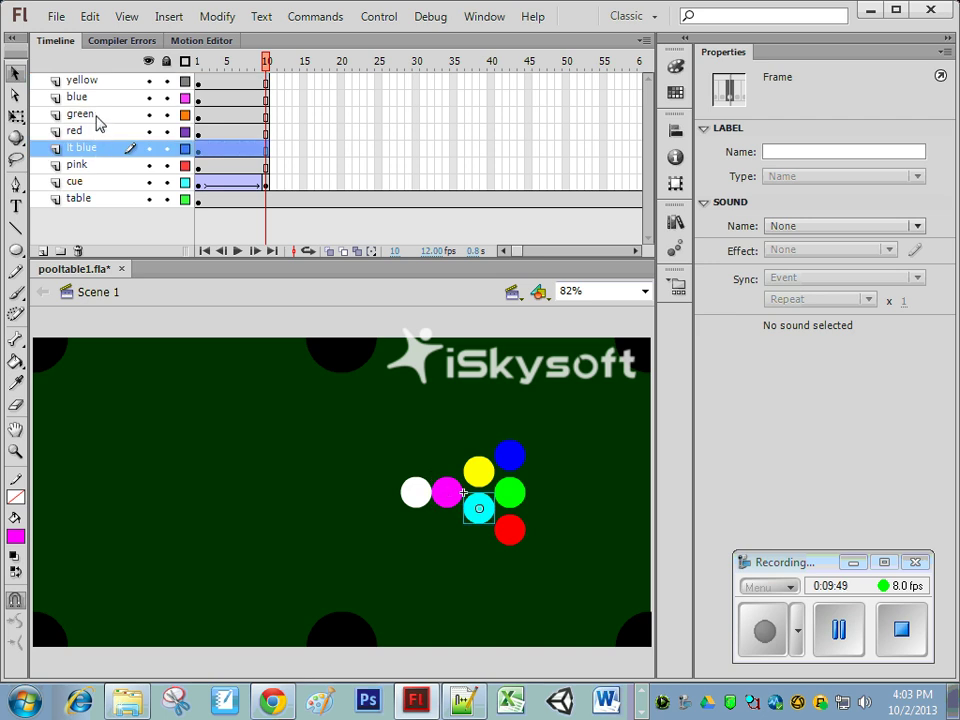
{"action": "left_click_drag", "start_coordinate": [97, 85], "coordinate": [97, 127]}
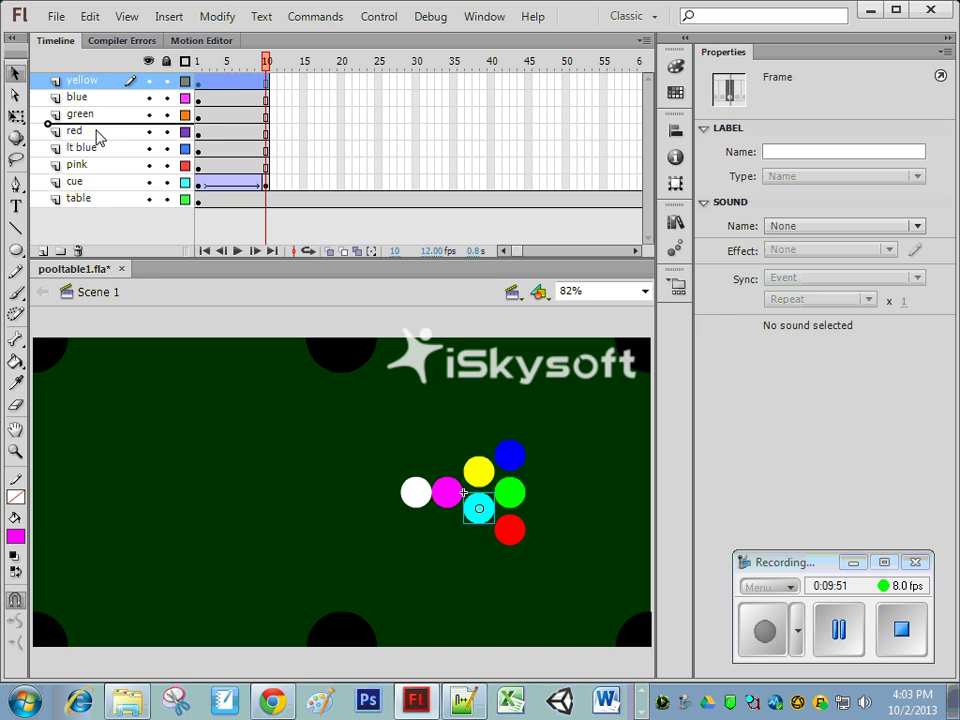
{"action": "left_click_drag", "start_coordinate": [97, 138], "coordinate": [97, 146]}
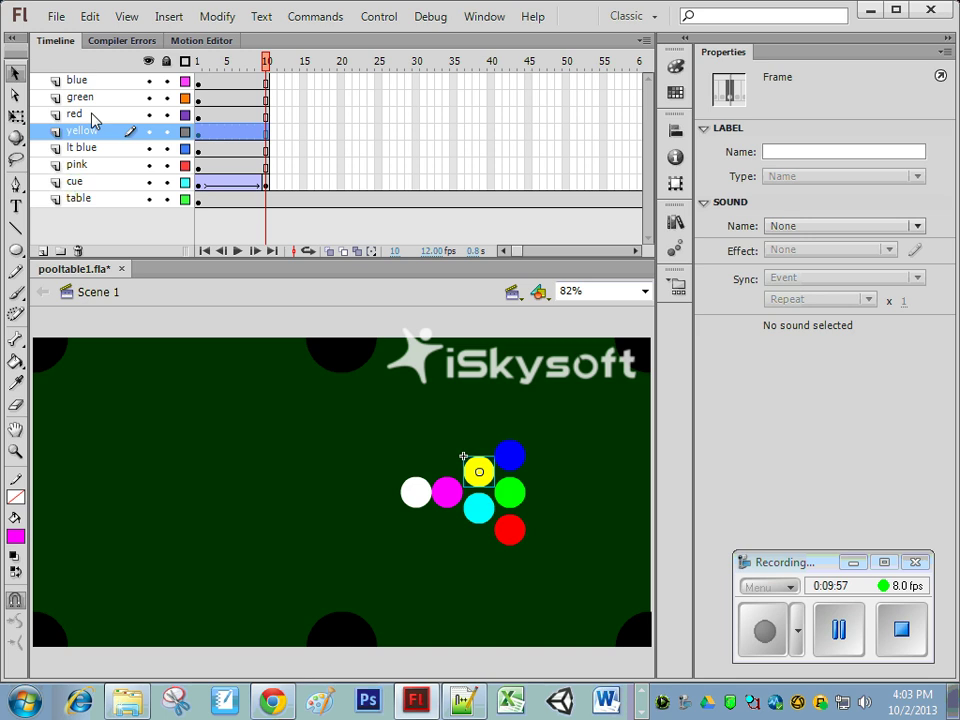
{"action": "left_click", "coordinate": [94, 118]}
{"action": "left_click", "coordinate": [92, 97]}
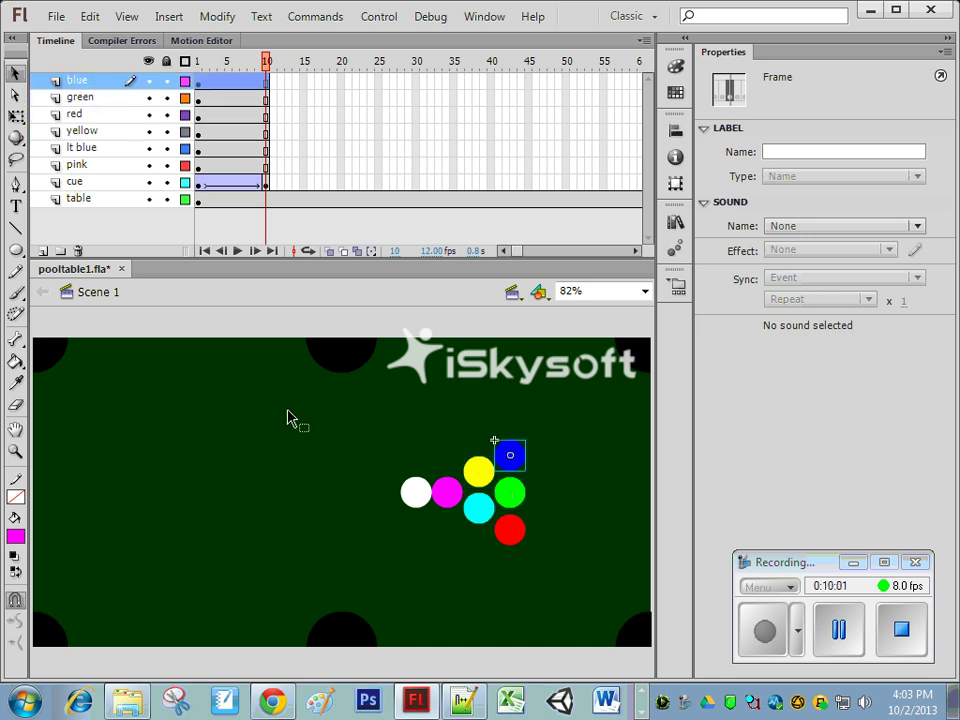
Add a keyframe at frame 12 on the pink layer
{"action": "left_click", "coordinate": [450, 495]}
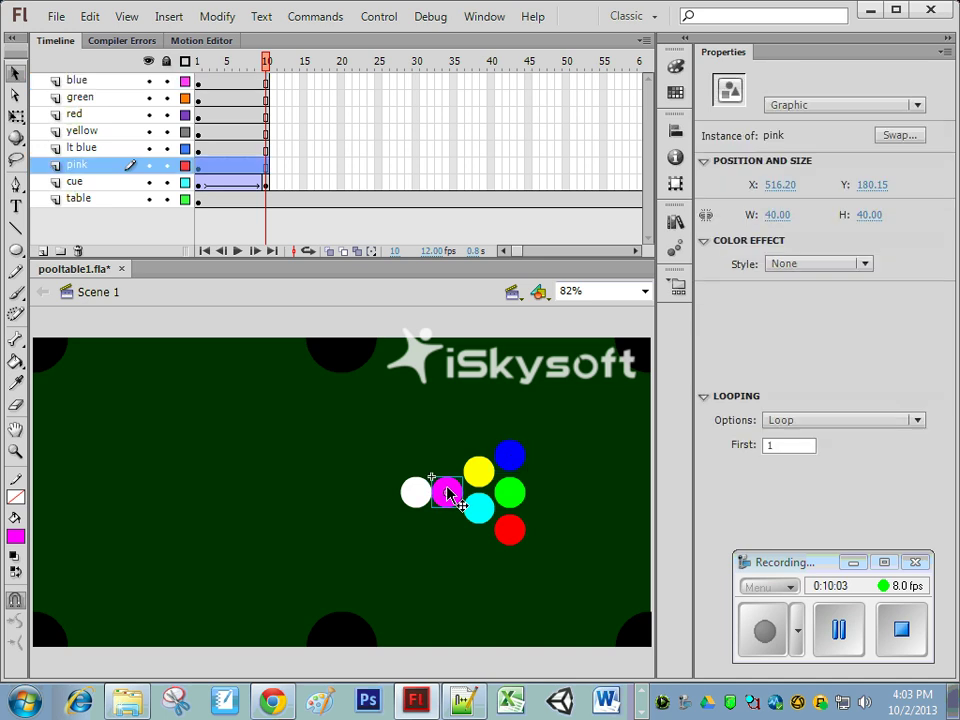
{"action": "left_click", "coordinate": [280, 166]}
{"action": "right_click", "coordinate": [280, 166]}
{"action": "left_click", "coordinate": [340, 298]}
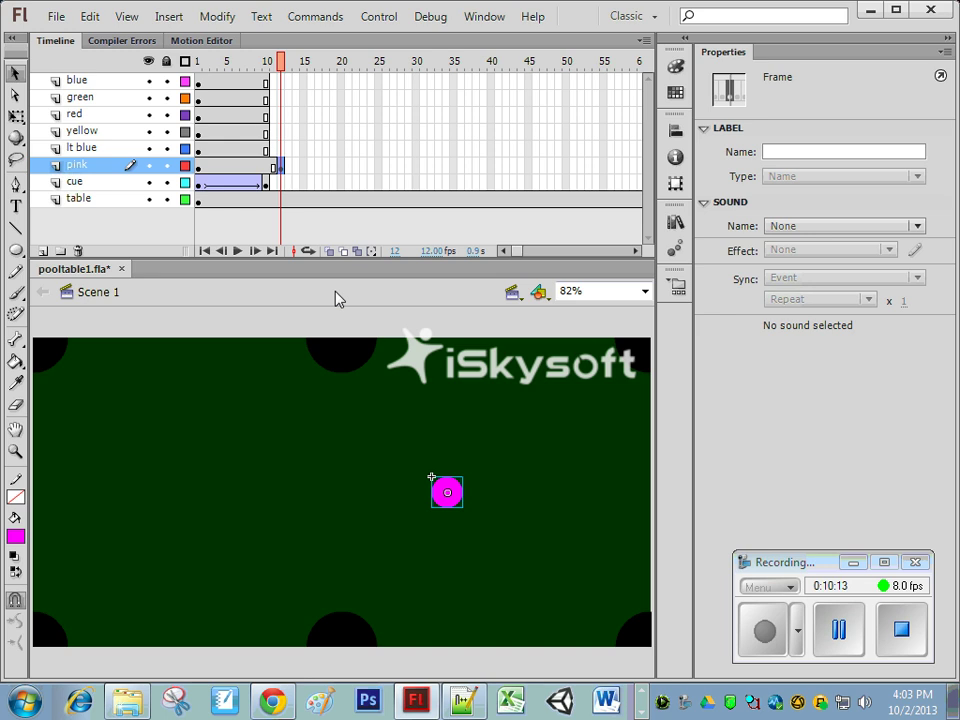
Insert keyframes at frame 10 on every ball layer
{"action": "left_click", "coordinate": [302, 221]}
{"action": "left_click", "coordinate": [268, 170]}
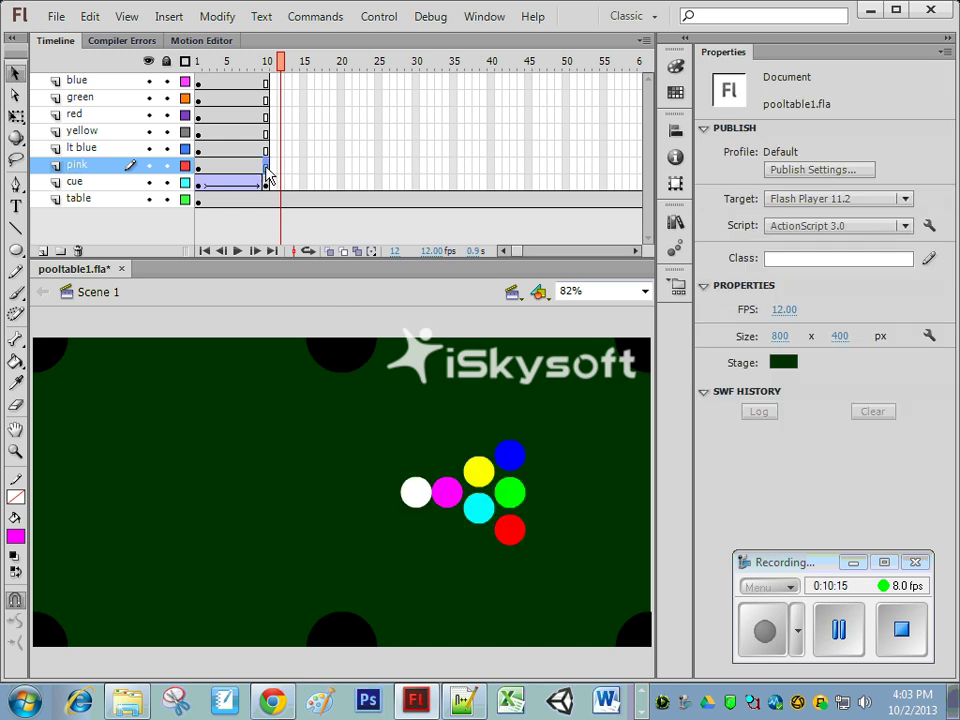
{"action": "left_click_drag", "start_coordinate": [268, 173], "coordinate": [268, 92]}
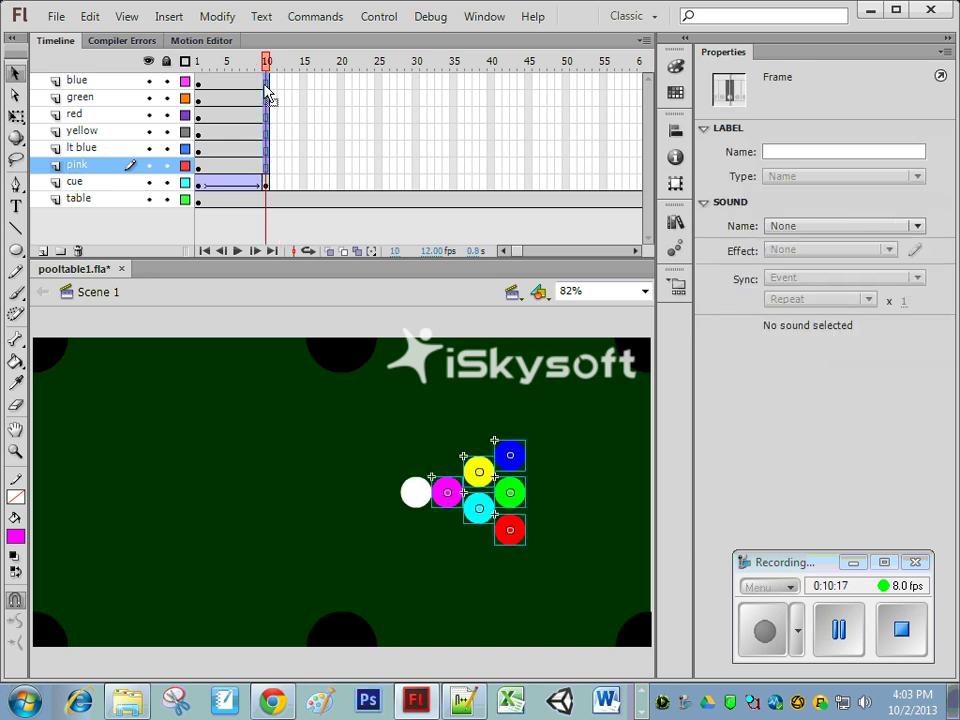
{"action": "right_click", "coordinate": [266, 89]}
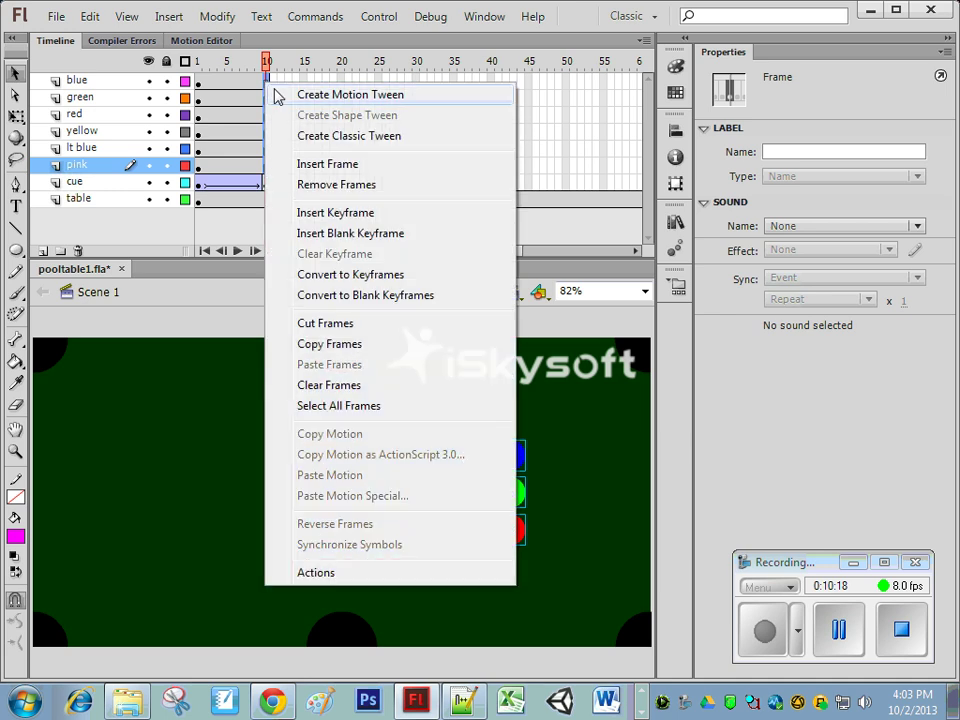
{"action": "left_click", "coordinate": [322, 213]}
Add a keyframe at pink frame 11 and nudge the pink ball right and down
{"action": "left_click", "coordinate": [303, 166]}
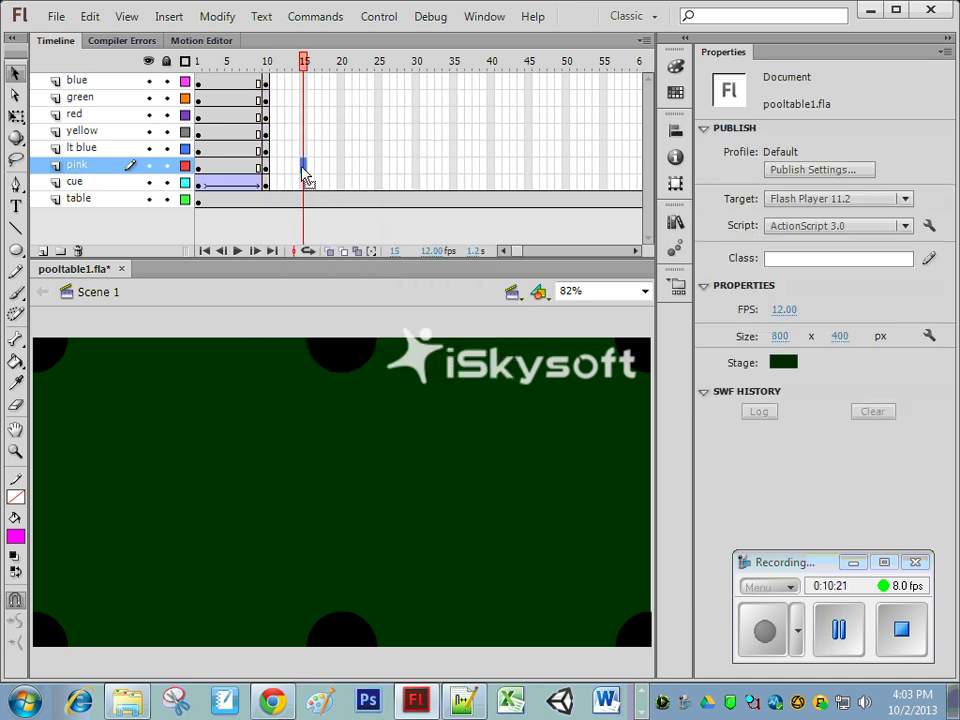
{"action": "left_click", "coordinate": [274, 168]}
{"action": "left_click", "coordinate": [268, 183]}
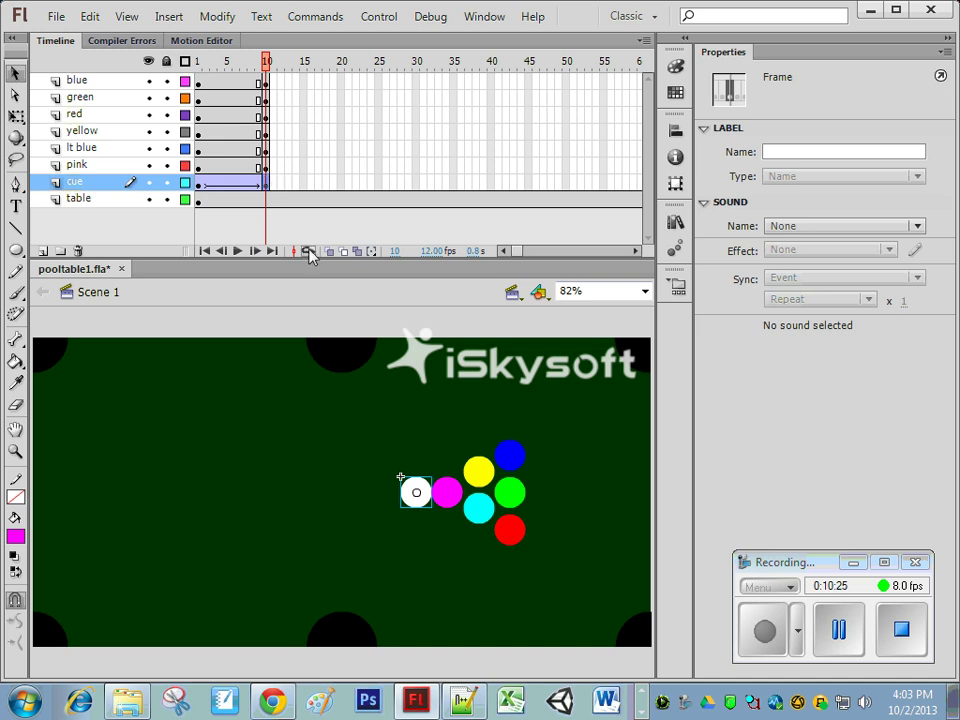
{"action": "right_click", "coordinate": [283, 169]}
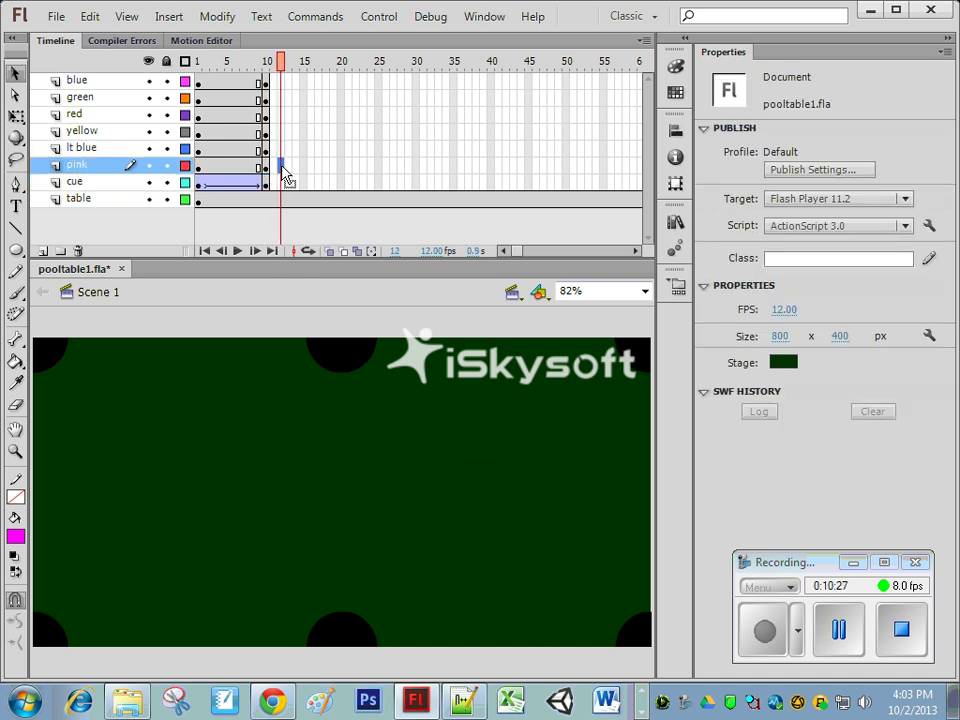
{"action": "left_click", "coordinate": [338, 298]}
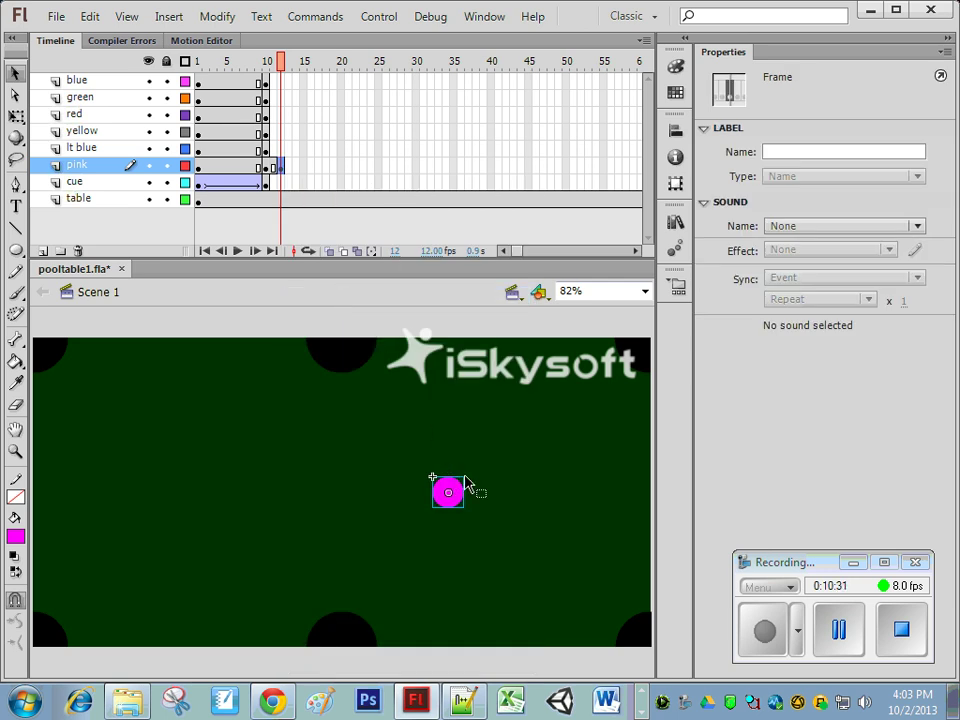
{"action": "key", "text": "Right"}
{"action": "key", "text": "Right"}
{"action": "key", "text": "Right"}
{"action": "key", "text": "Right"}
{"action": "key", "text": "Right"}
{"action": "key", "text": "Down"}
{"action": "key", "text": "Down"}
{"action": "key", "text": "Down"}
Insert keyframes at frame 20 across all the ball layers
{"action": "left_click_drag", "start_coordinate": [343, 86], "coordinate": [338, 187]}
{"action": "right_click", "coordinate": [343, 146]}
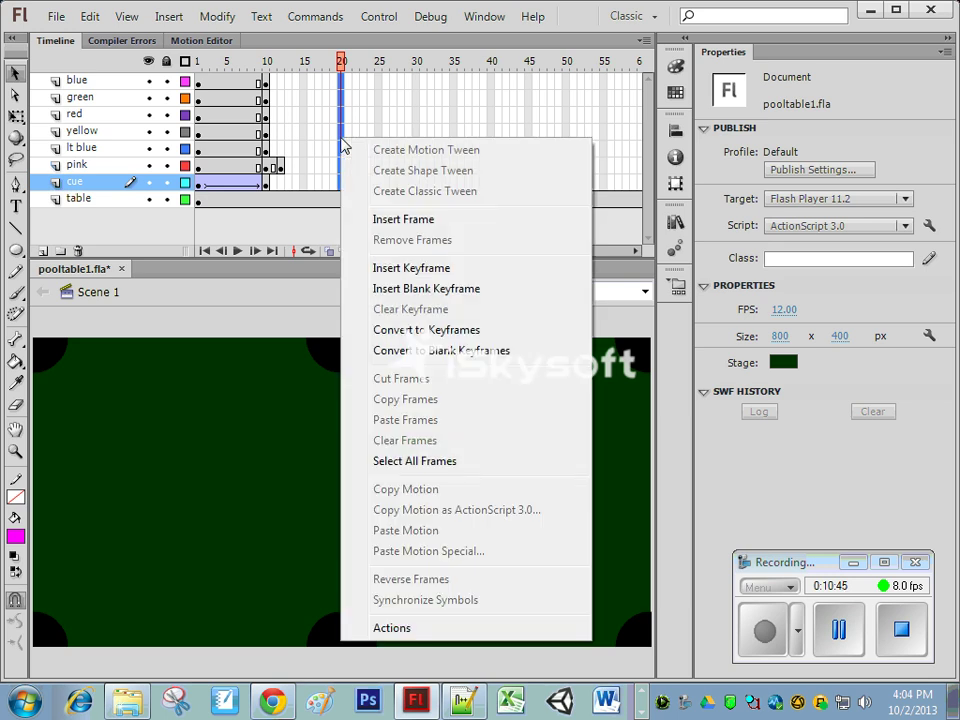
{"action": "left_click", "coordinate": [392, 268]}
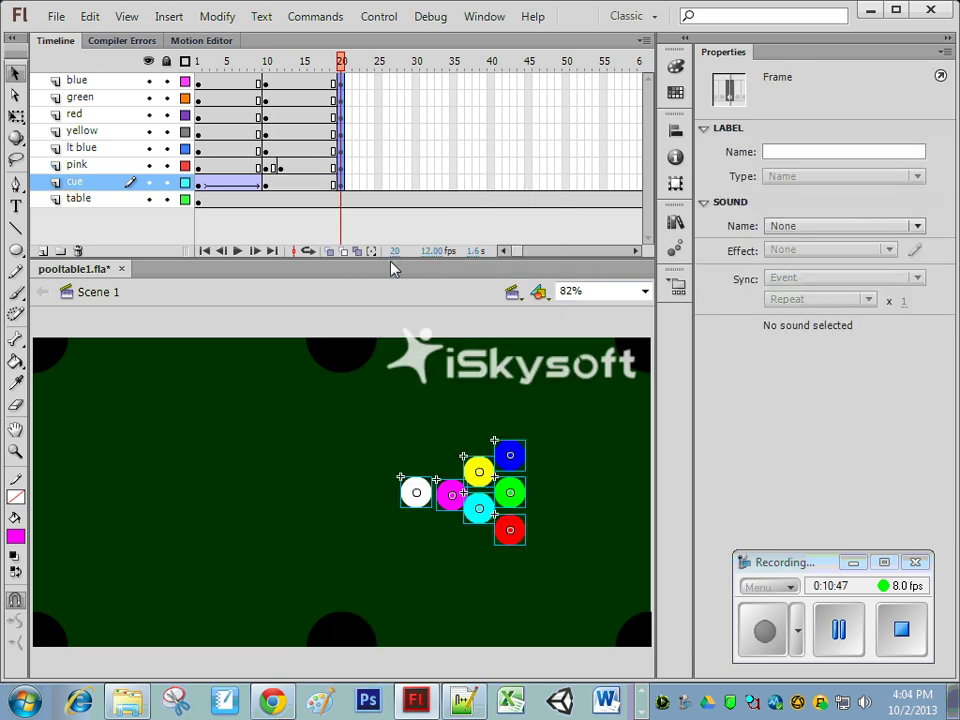
Create a classic tween on the pink layer from frame 10 to 12
{"action": "left_click", "coordinate": [280, 168]}
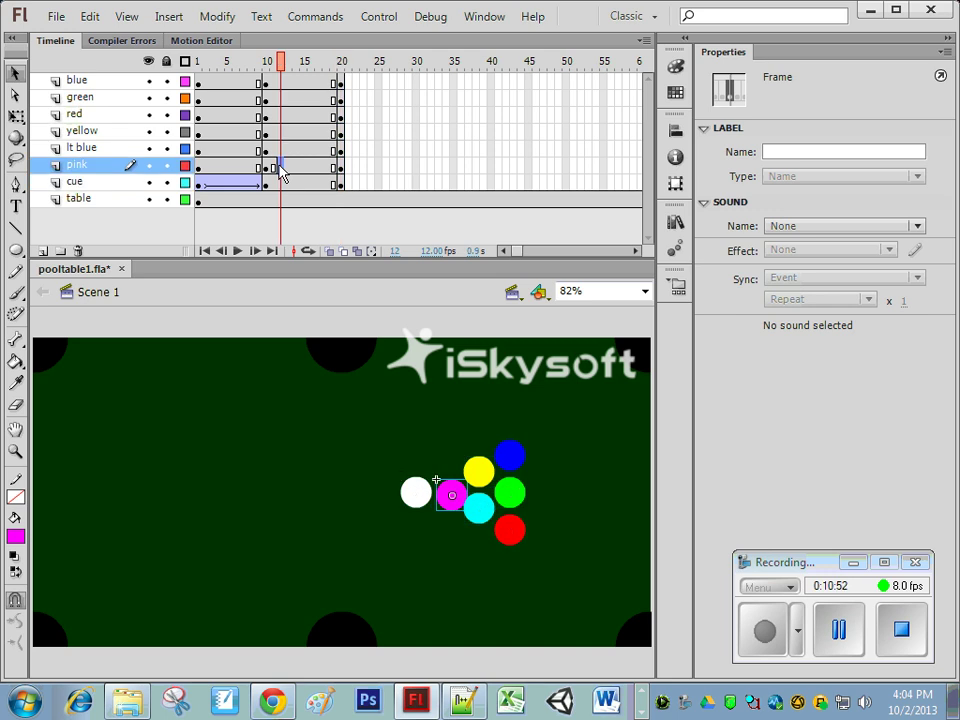
{"action": "right_click", "coordinate": [274, 170]}
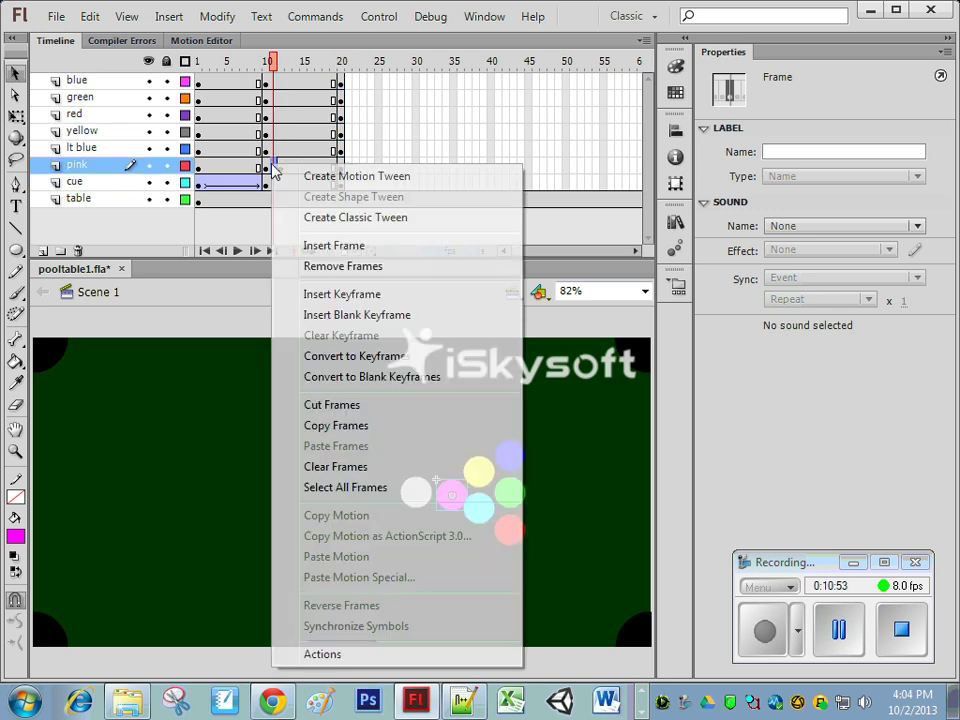
{"action": "left_click", "coordinate": [300, 216]}
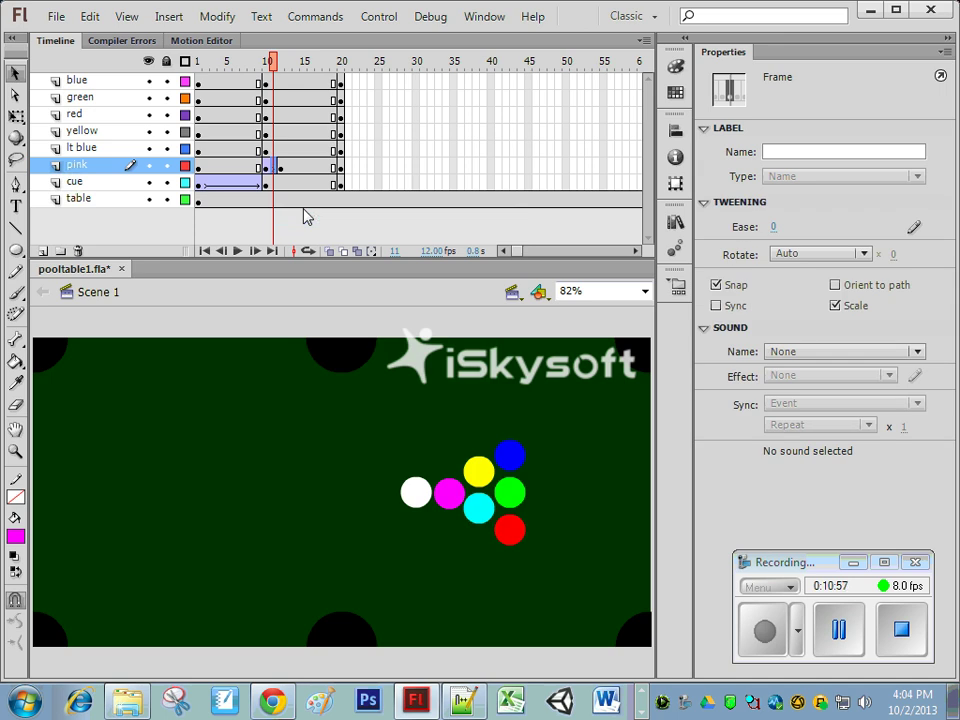
{"action": "left_click", "coordinate": [279, 166]}
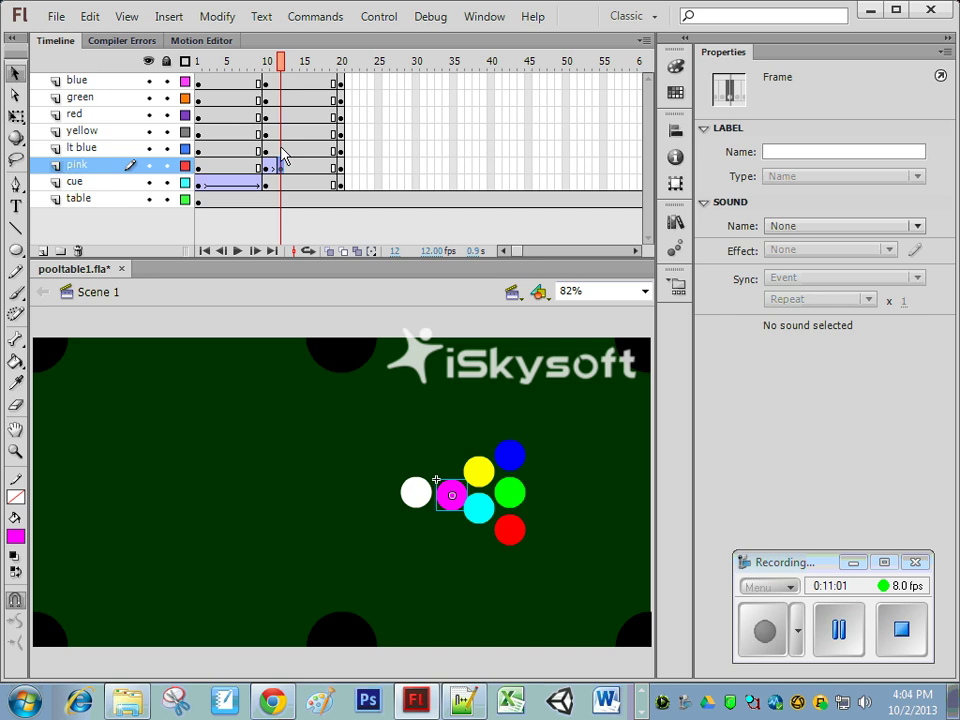
Add lt blue keyframes at frames 12 and 14, nudging the cyan ball right and down
{"action": "left_click", "coordinate": [280, 150]}
{"action": "right_click", "coordinate": [280, 150]}
{"action": "left_click", "coordinate": [347, 277]}
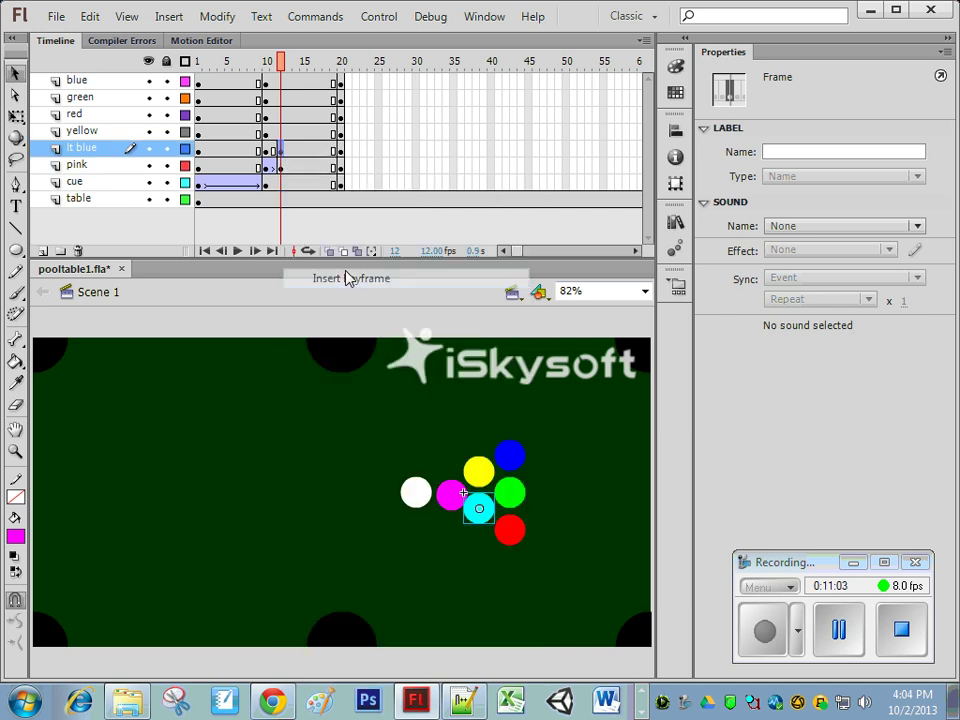
{"action": "left_click", "coordinate": [294, 150]}
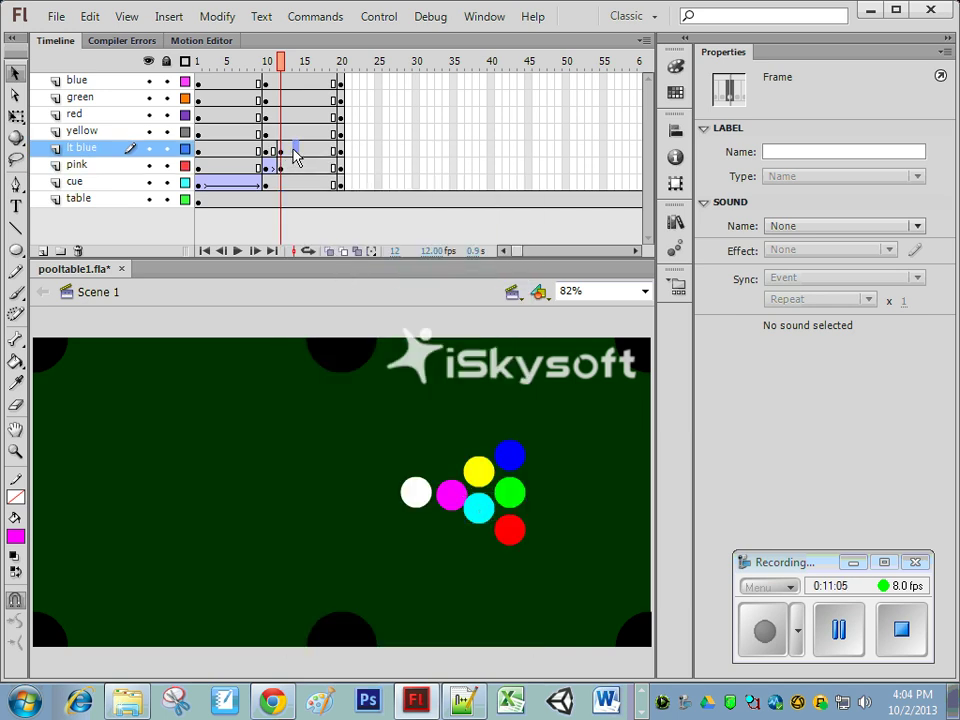
{"action": "right_click", "coordinate": [294, 153]}
{"action": "left_click", "coordinate": [349, 280]}
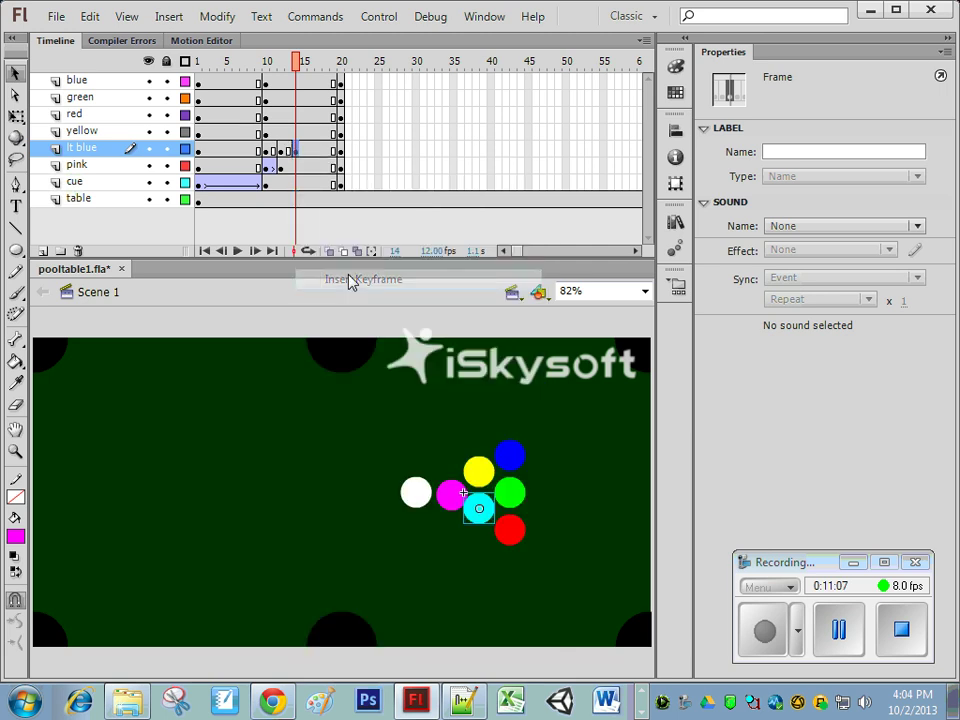
{"action": "key", "text": "Right"}
{"action": "key", "text": "Right"}
{"action": "key", "text": "Right"}
{"action": "key", "text": "Right"}
{"action": "key", "text": "Right"}
{"action": "key", "text": "Right"}
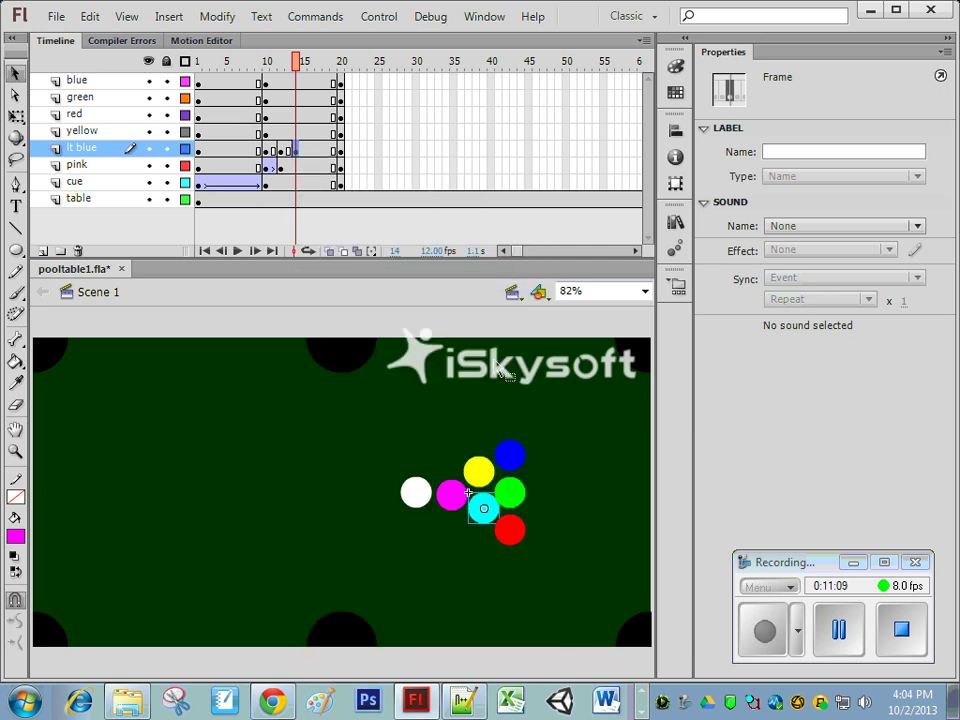
{"action": "key", "text": "Down"}
{"action": "key", "text": "Down"}
{"action": "key", "text": "Down"}
{"action": "key", "text": "Down"}
{"action": "key", "text": "Down"}
{"action": "key", "text": "Down"}
Create a classic tween on the lt blue layer's frame span
{"action": "right_click", "coordinate": [282, 150]}
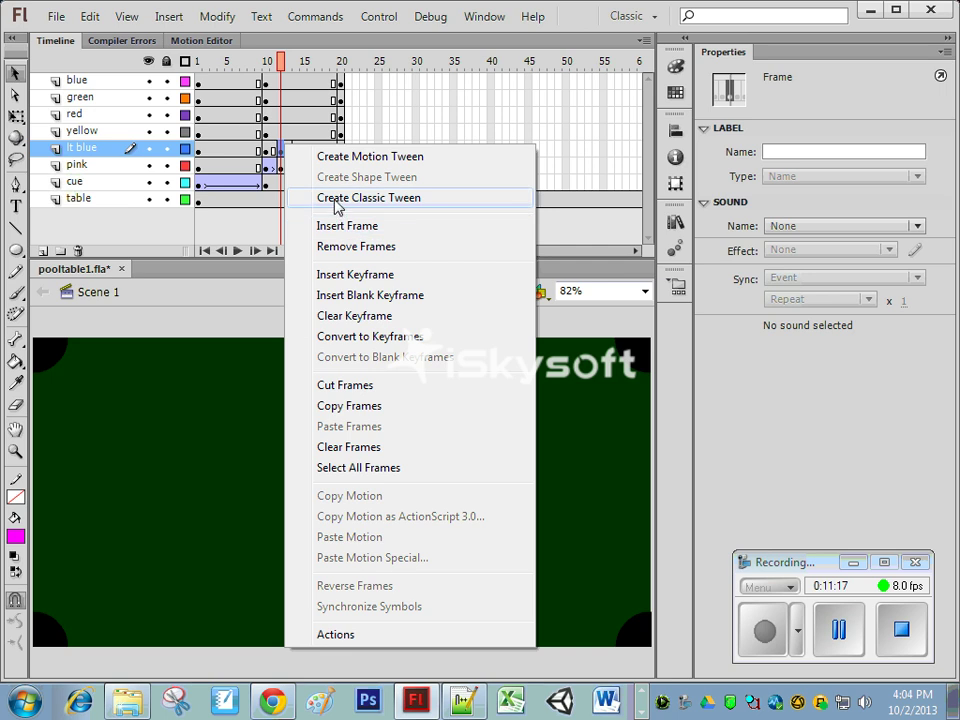
{"action": "left_click", "coordinate": [337, 204]}
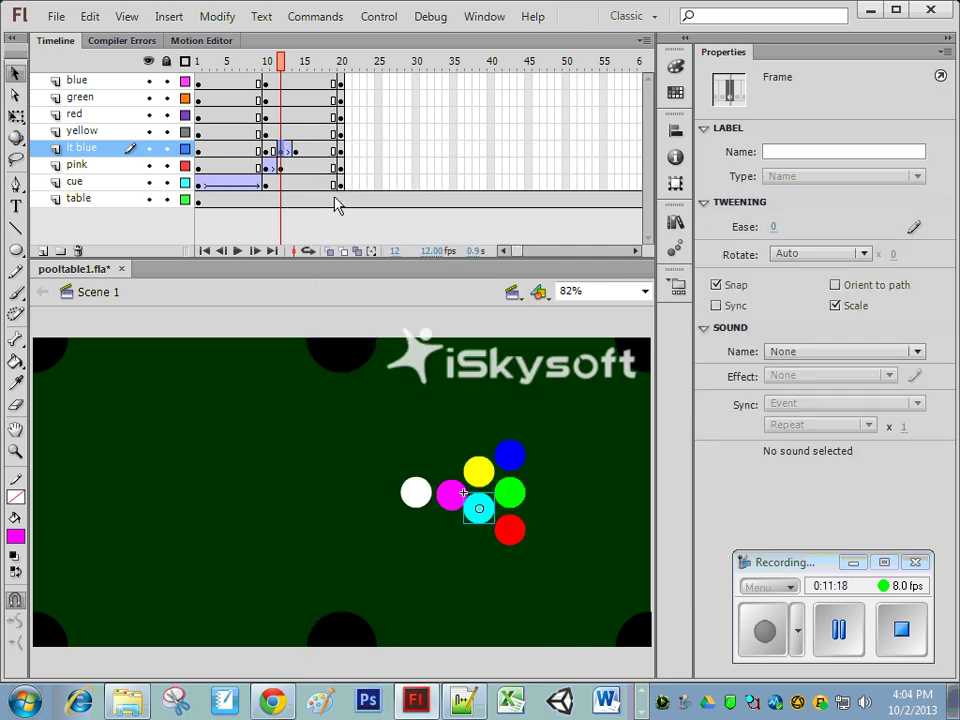
{"action": "left_click", "coordinate": [515, 537]}
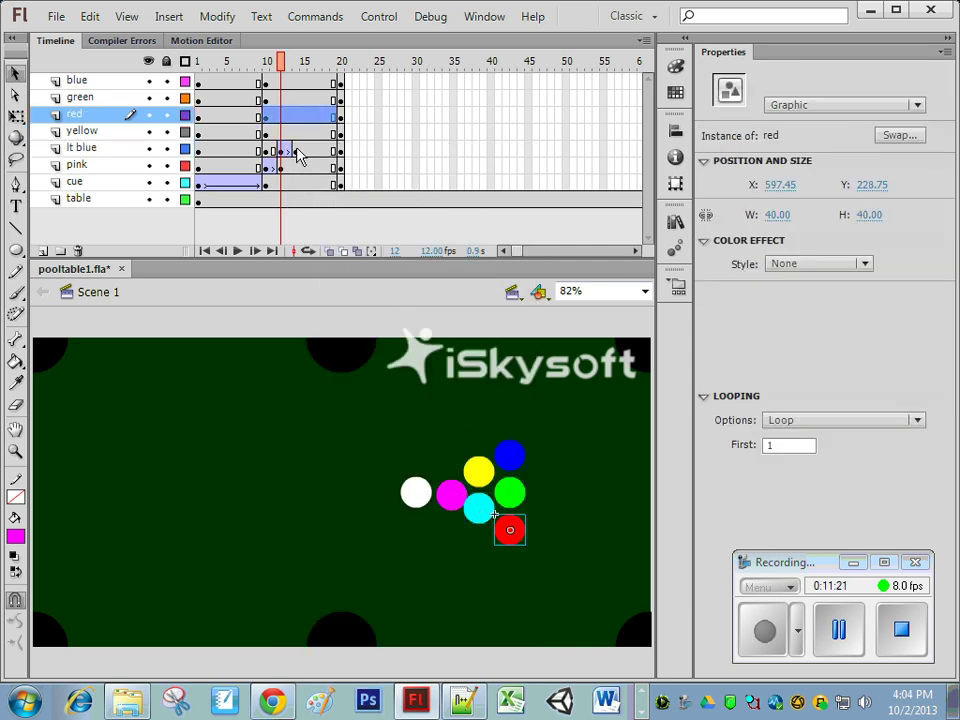
Keyframe the red ball at frame 14 and move it into the bottom-right pocket at frame 20
{"action": "left_click", "coordinate": [297, 116]}
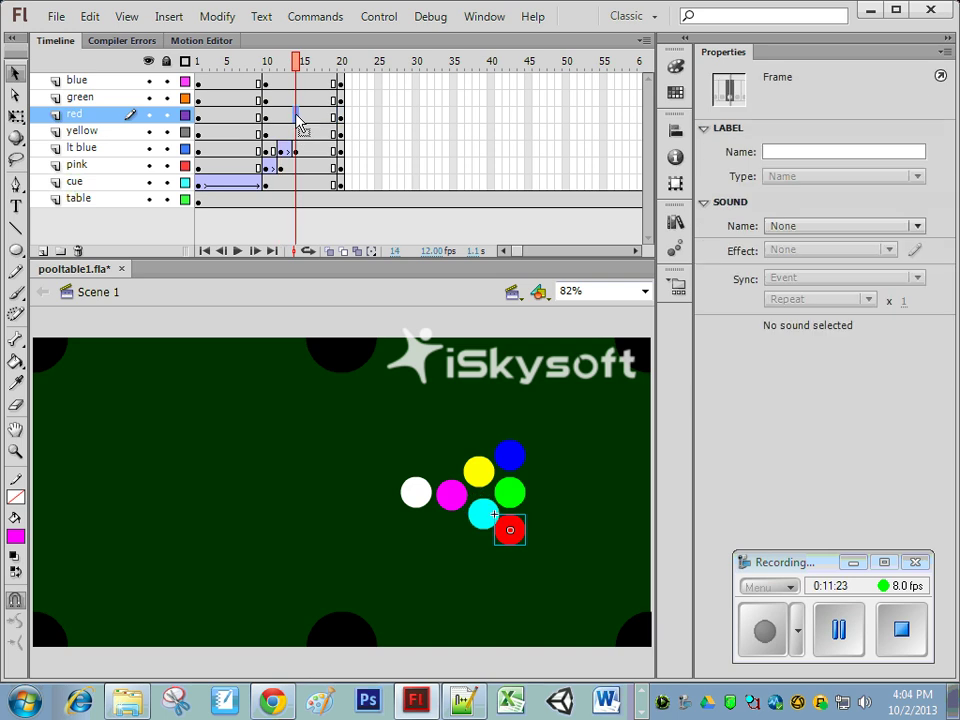
{"action": "right_click", "coordinate": [298, 118]}
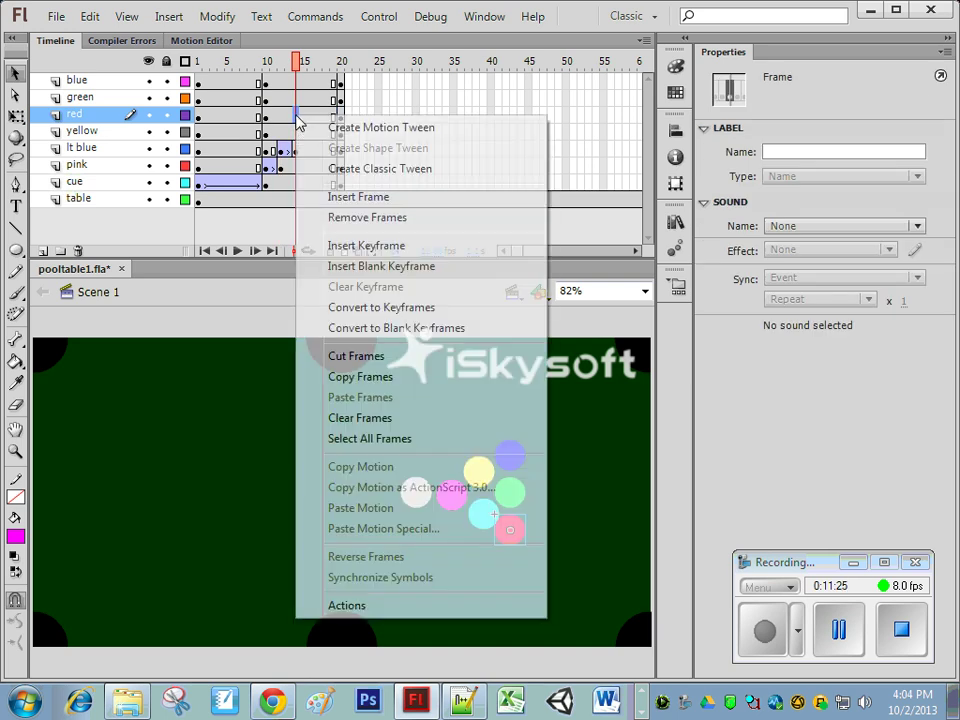
{"action": "left_click", "coordinate": [367, 246]}
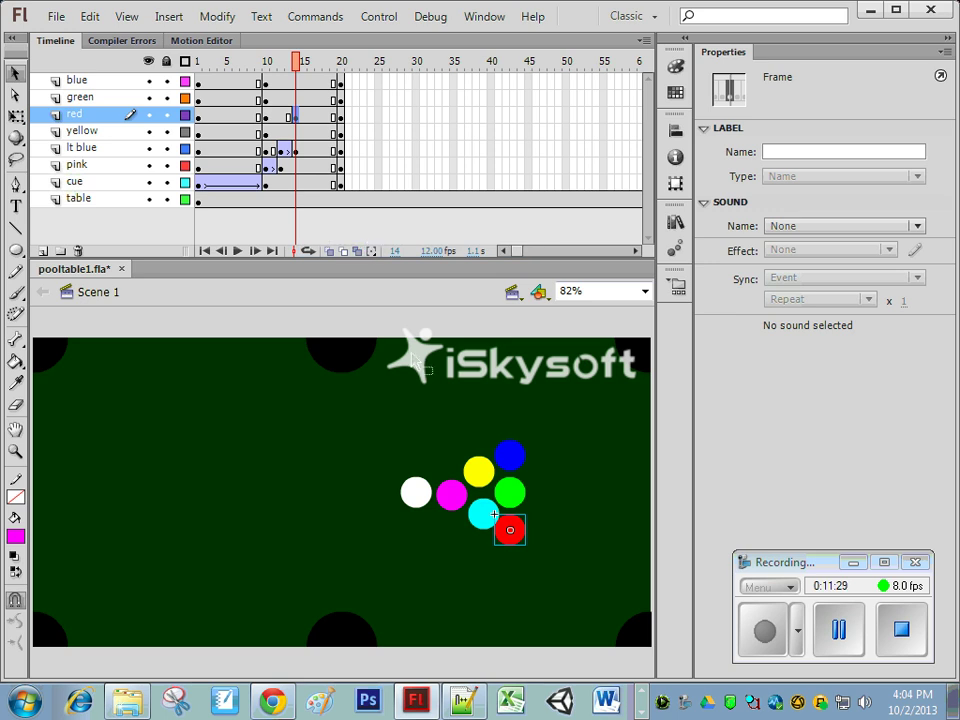
{"action": "left_click", "coordinate": [341, 116]}
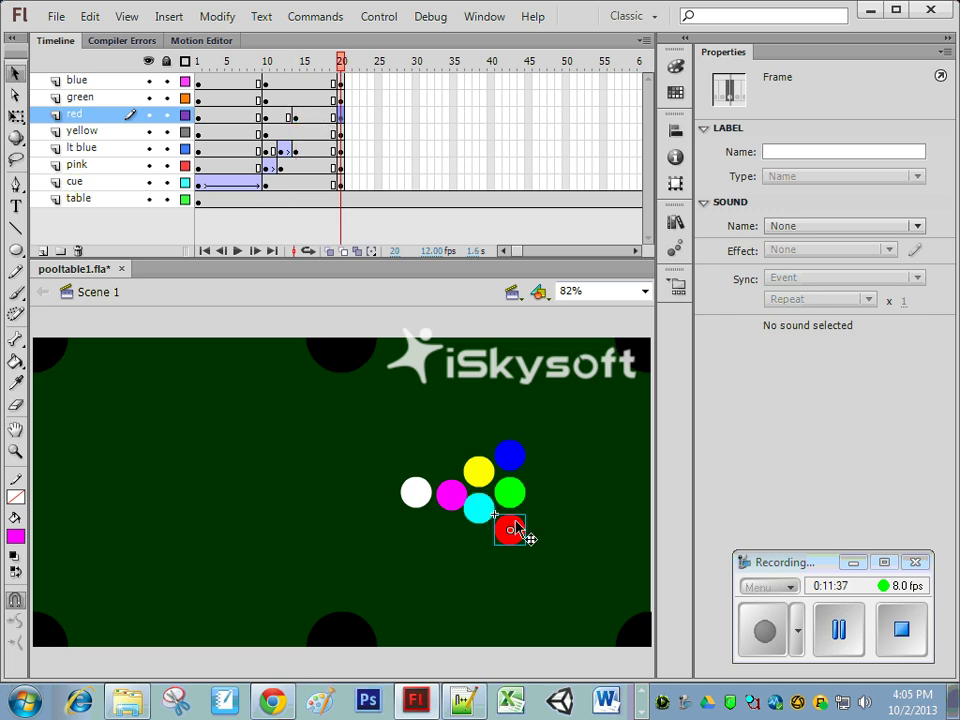
{"action": "left_click_drag", "start_coordinate": [520, 531], "coordinate": [628, 621]}
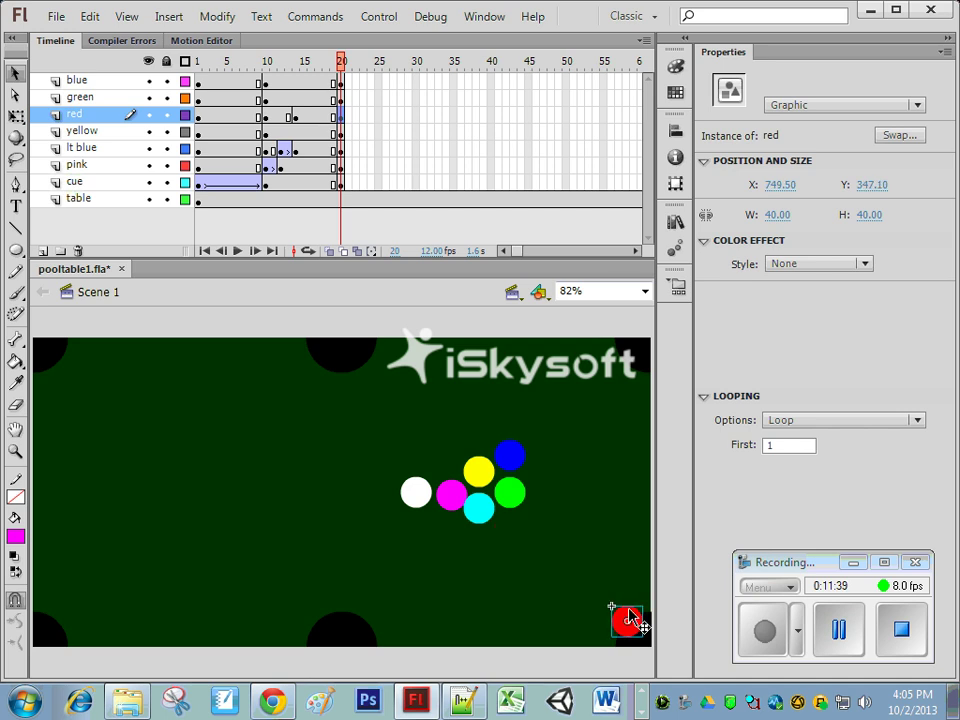
Classic-tween the red ball's movement and add a keyframe at frame 21
{"action": "right_click", "coordinate": [318, 121]}
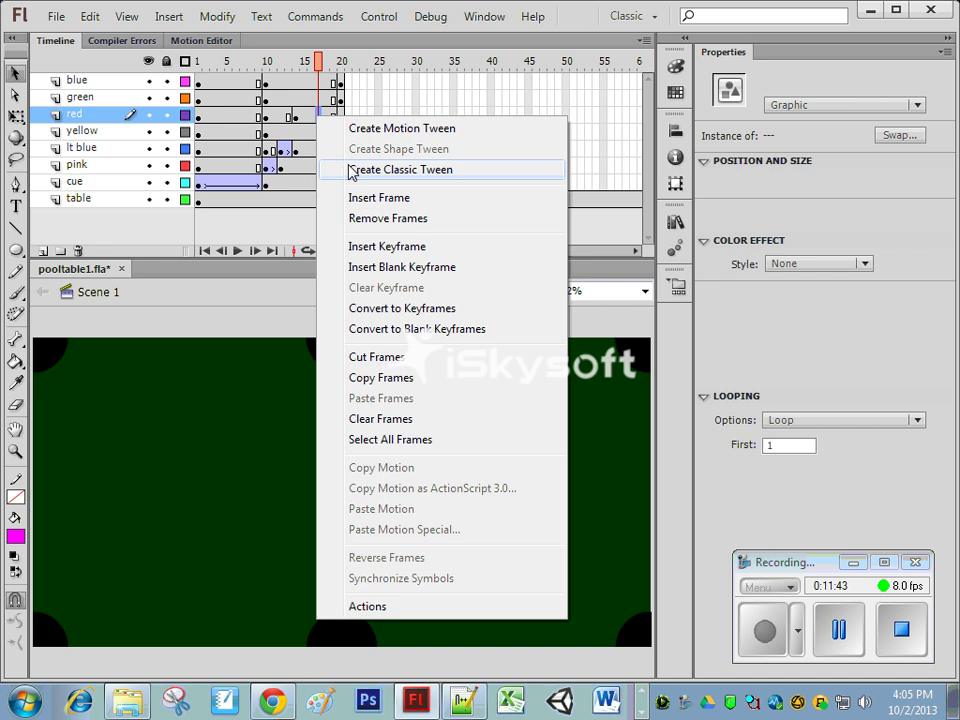
{"action": "left_click", "coordinate": [349, 170]}
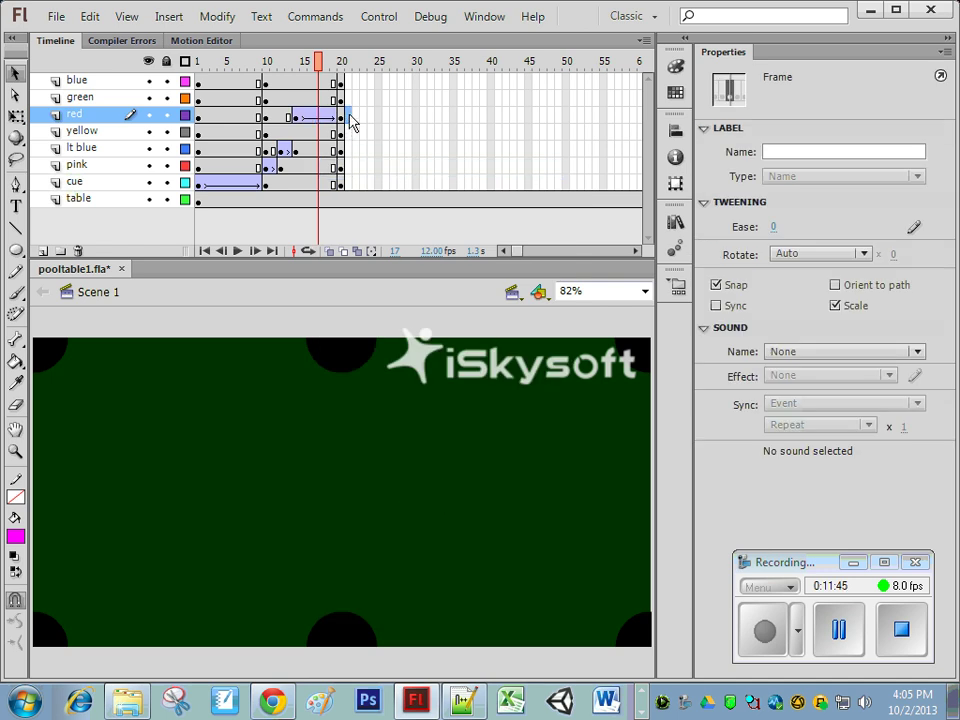
{"action": "left_click", "coordinate": [350, 121]}
{"action": "right_click", "coordinate": [350, 121]}
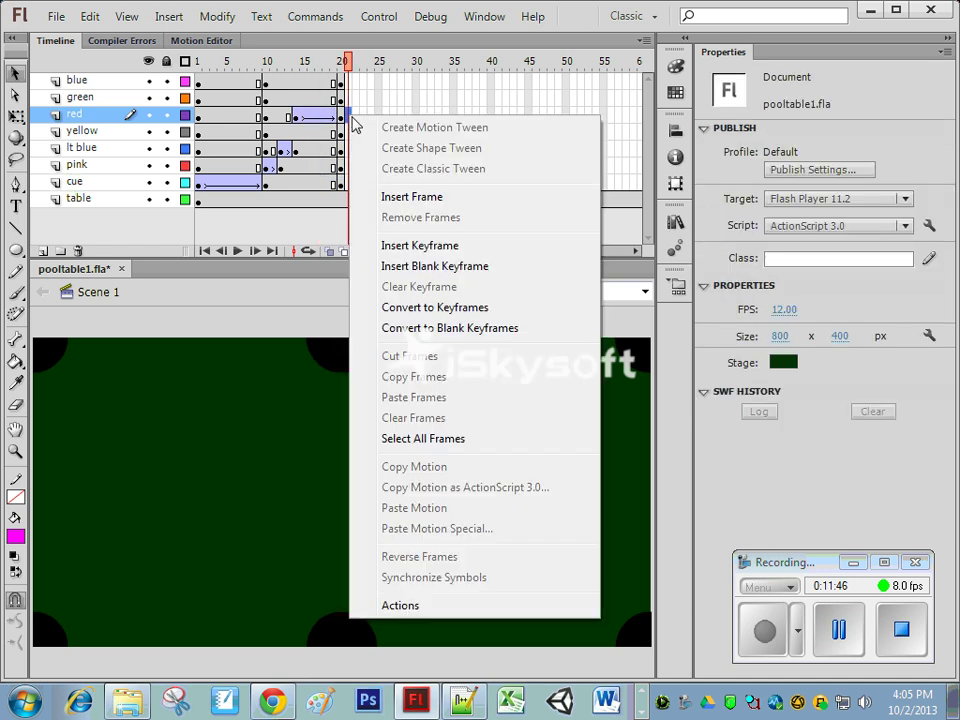
{"action": "left_click", "coordinate": [411, 266]}
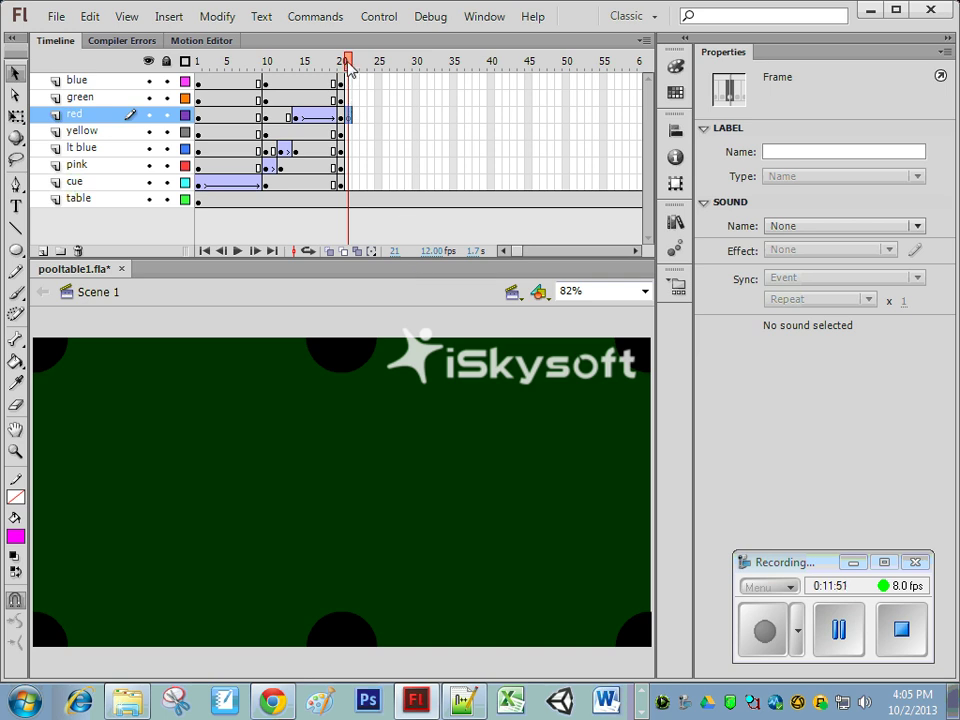
Play the break from frame 1, then stop back near frame 12 and add a keyframe at frame 14
{"action": "left_click_drag", "start_coordinate": [350, 68], "coordinate": [184, 85]}
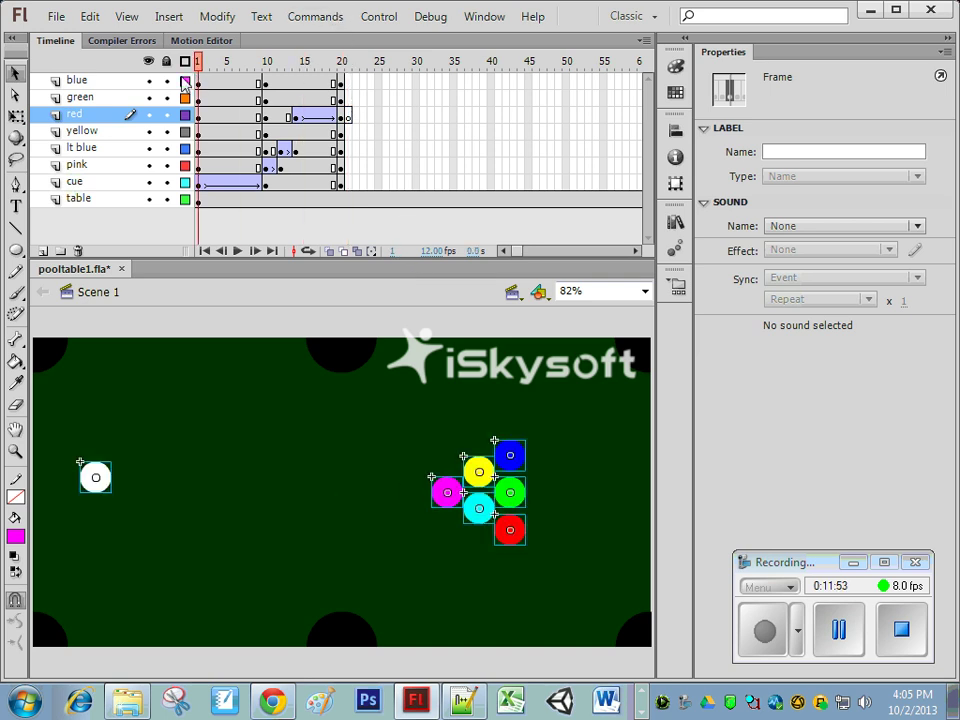
{"action": "key", "text": "Return"}
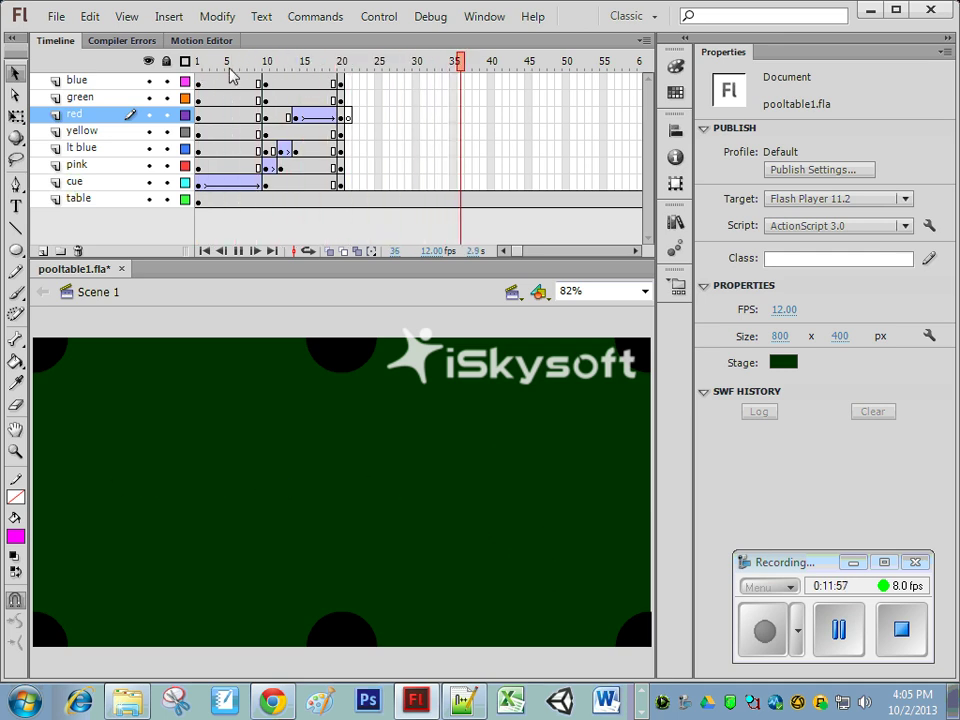
{"action": "left_click_drag", "start_coordinate": [259, 62], "coordinate": [297, 84]}
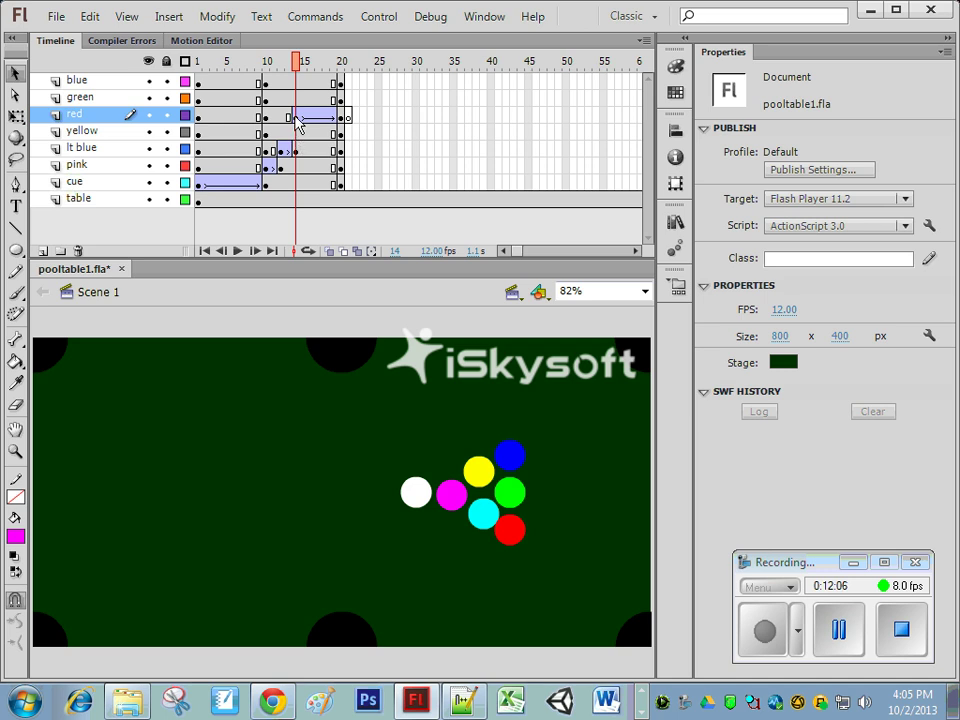
{"action": "key", "text": "F6"}
Keyframe the pink ball at frame 14, nudge it up-right to X 529.45, and classic-tween it
{"action": "left_click", "coordinate": [296, 132]}
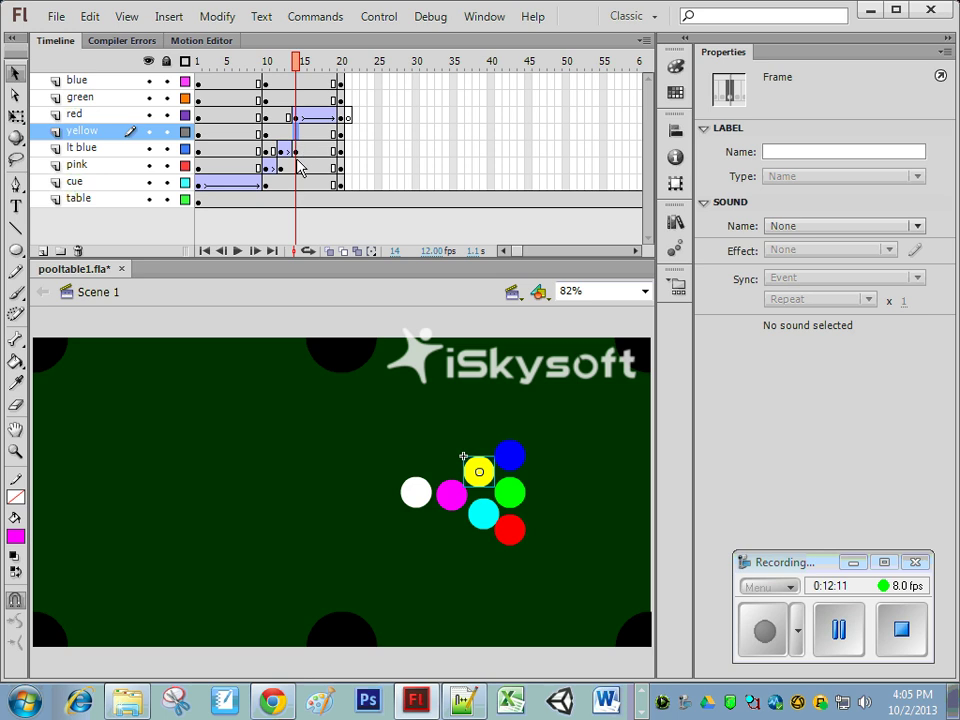
{"action": "left_click", "coordinate": [299, 167]}
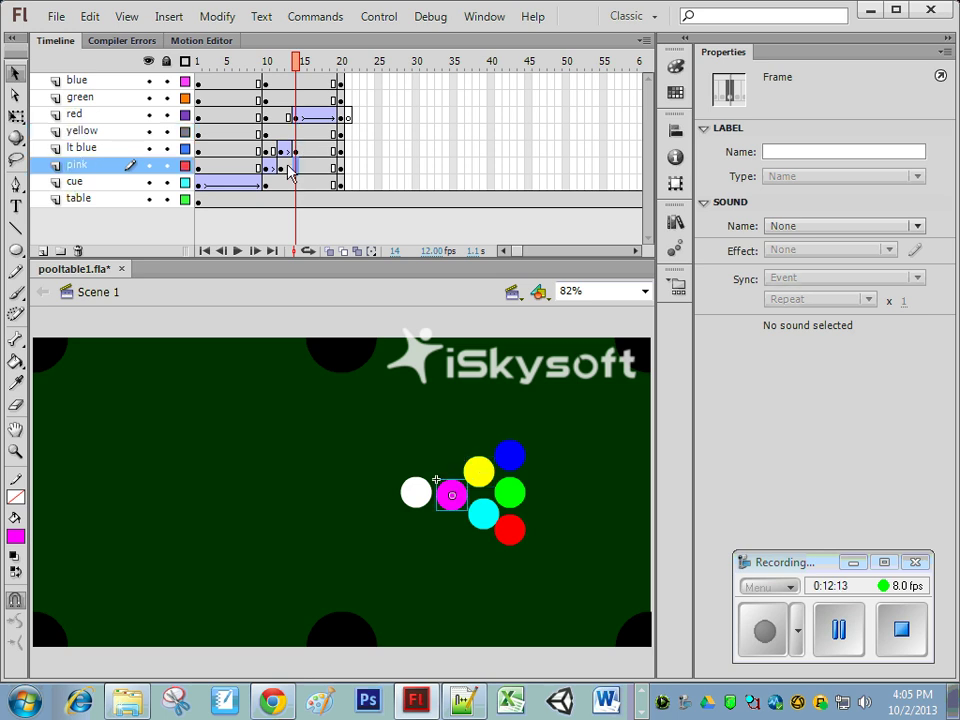
{"action": "left_click", "coordinate": [282, 167]}
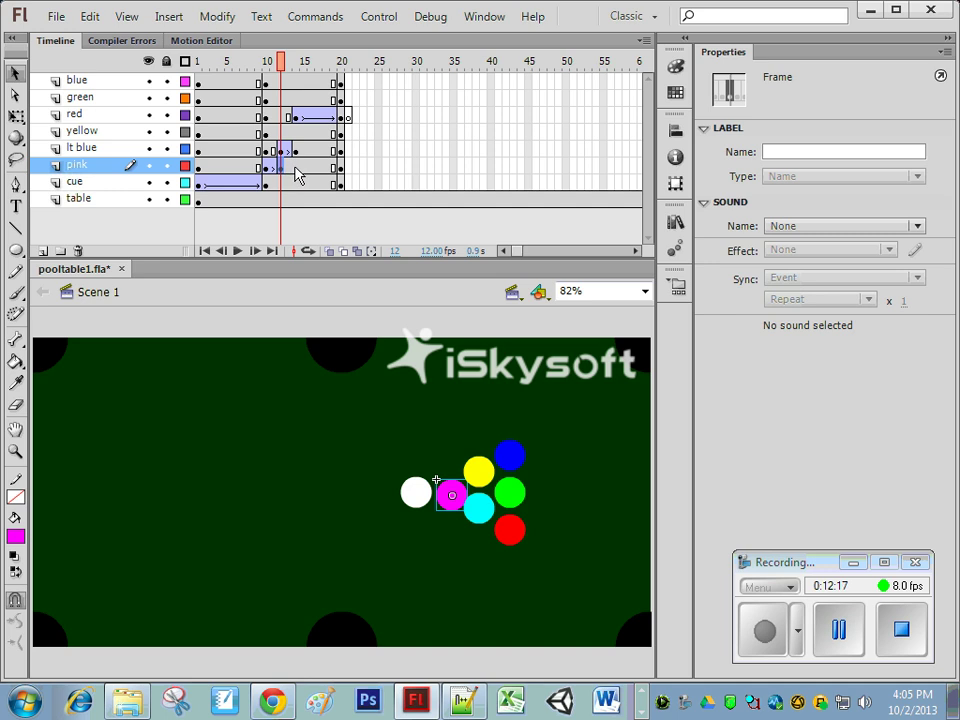
{"action": "left_click", "coordinate": [295, 166]}
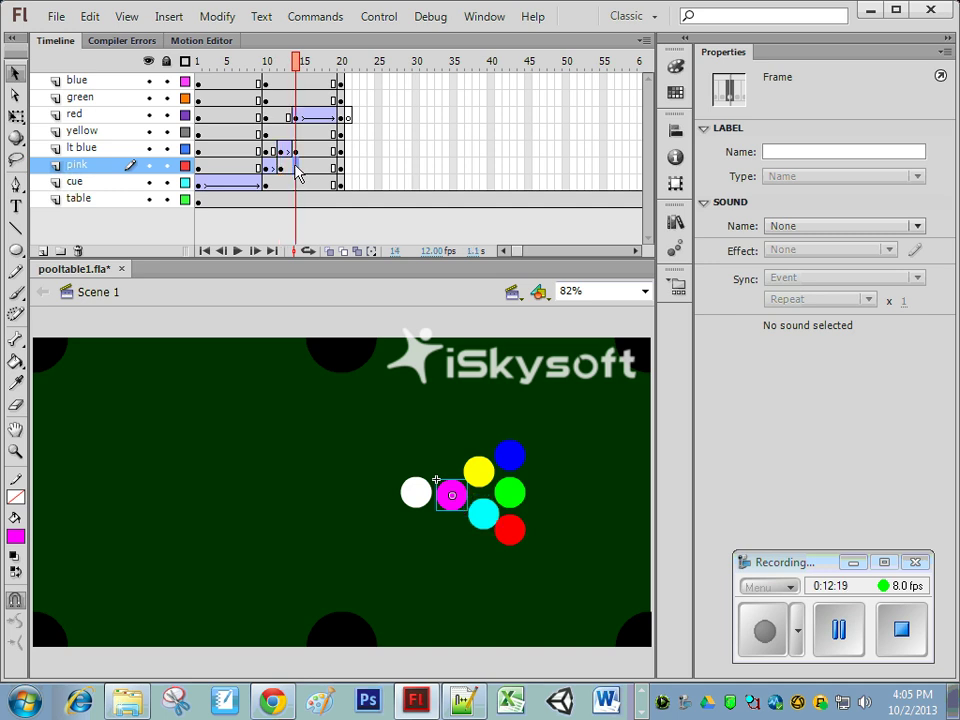
{"action": "right_click", "coordinate": [295, 170]}
{"action": "left_click", "coordinate": [392, 297]}
{"action": "left_click_drag", "start_coordinate": [466, 497], "coordinate": [497, 502]}
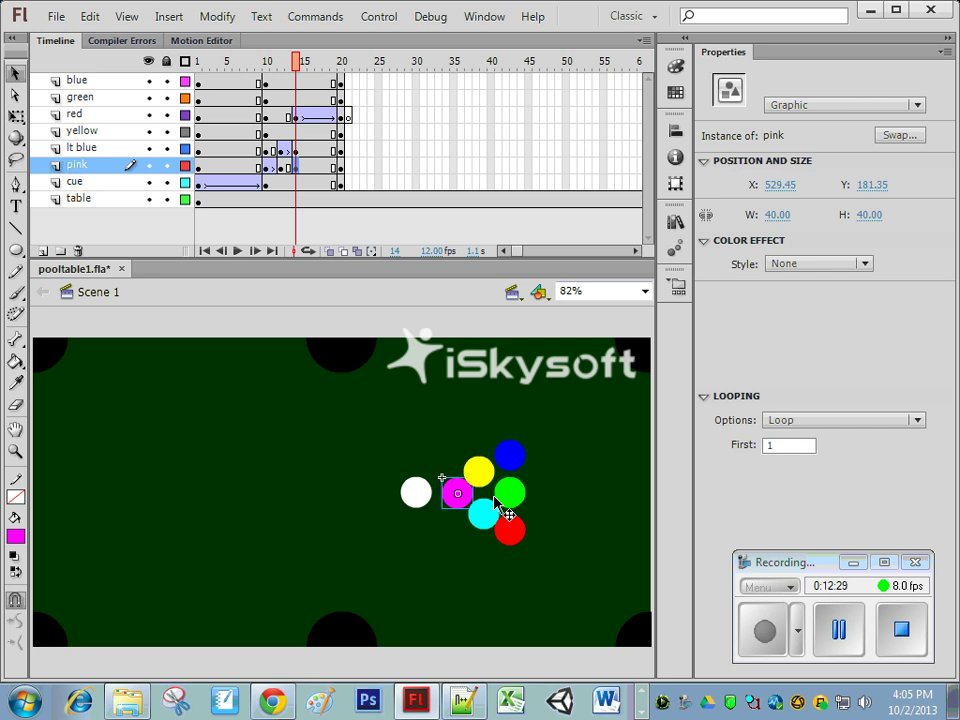
{"action": "right_click", "coordinate": [288, 165]}
{"action": "left_click", "coordinate": [325, 218]}
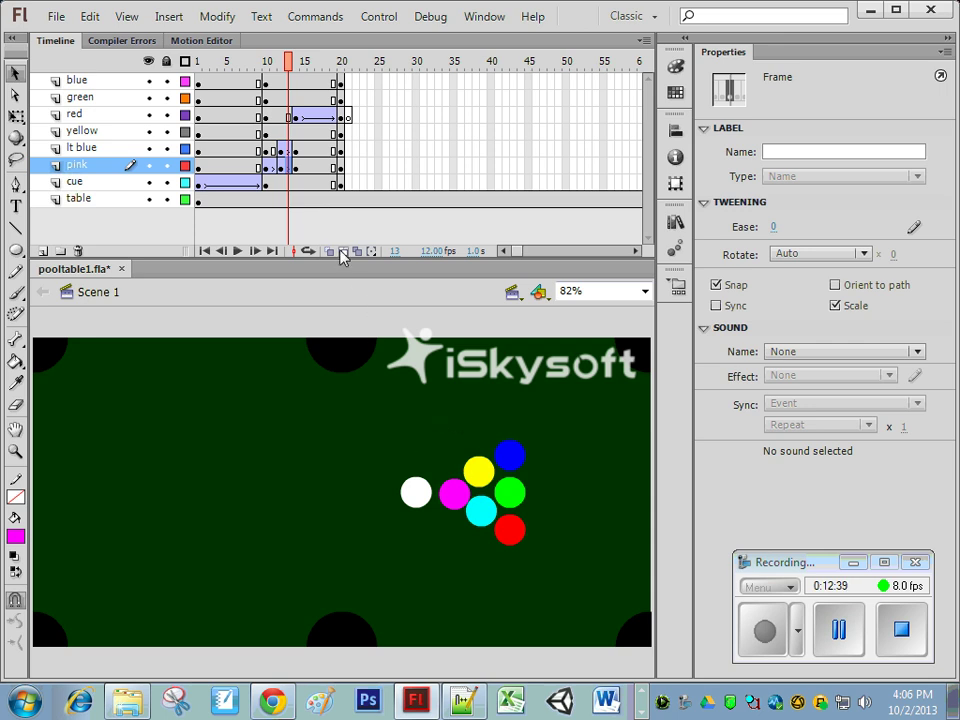
Insert yellow-layer keyframes at frames 14 and 15, nudging the ball right at 15
{"action": "left_click", "coordinate": [296, 167]}
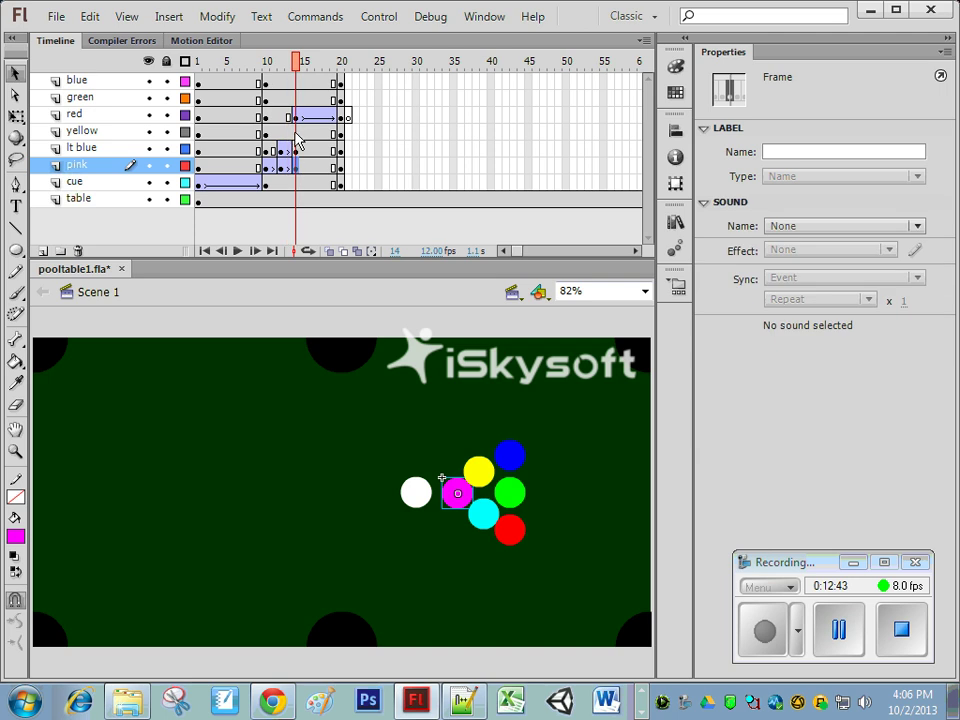
{"action": "left_click", "coordinate": [296, 132]}
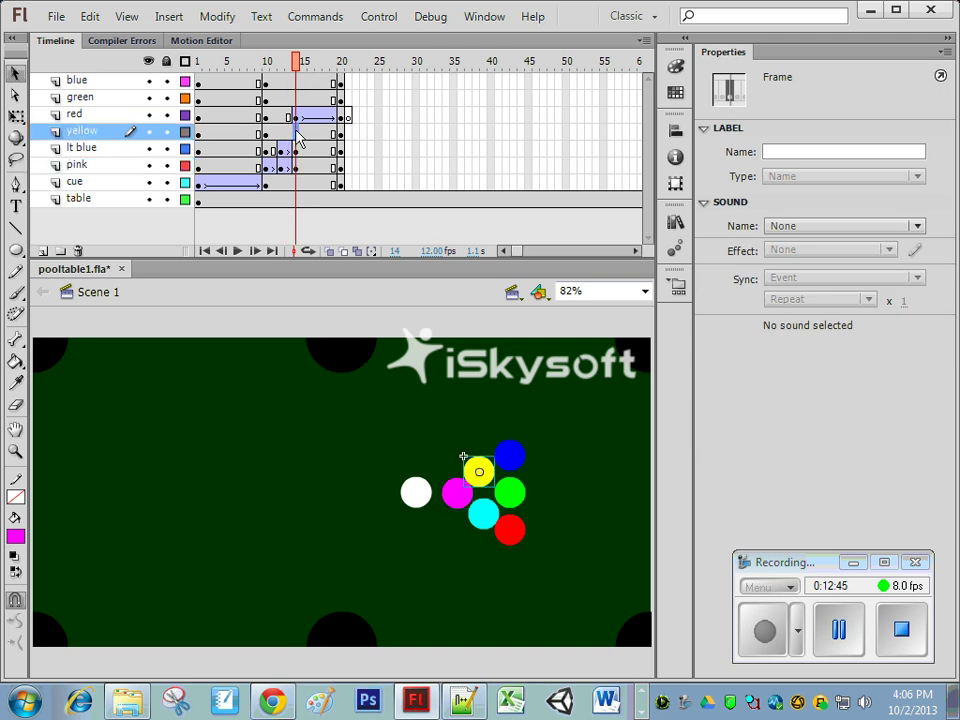
{"action": "right_click", "coordinate": [296, 132]}
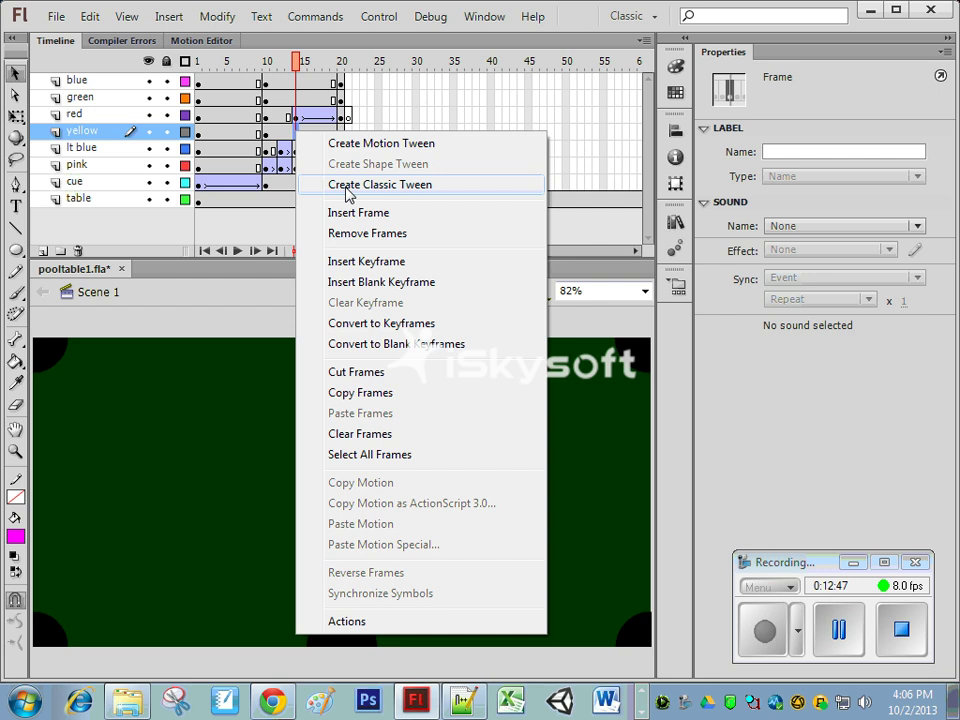
{"action": "left_click", "coordinate": [356, 264]}
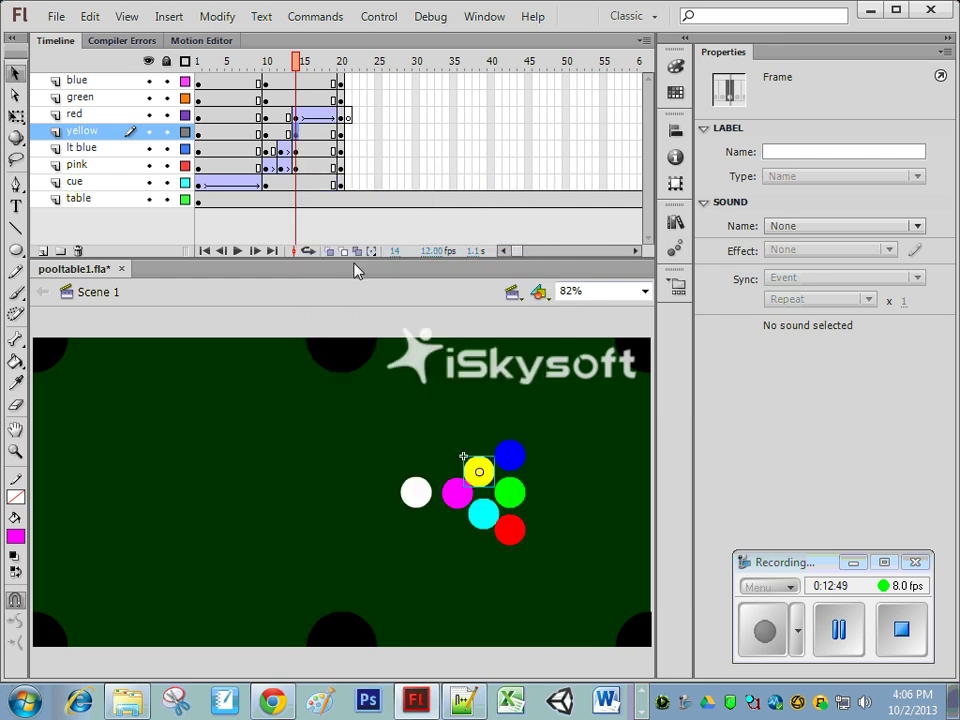
{"action": "left_click", "coordinate": [306, 134]}
{"action": "right_click", "coordinate": [306, 134]}
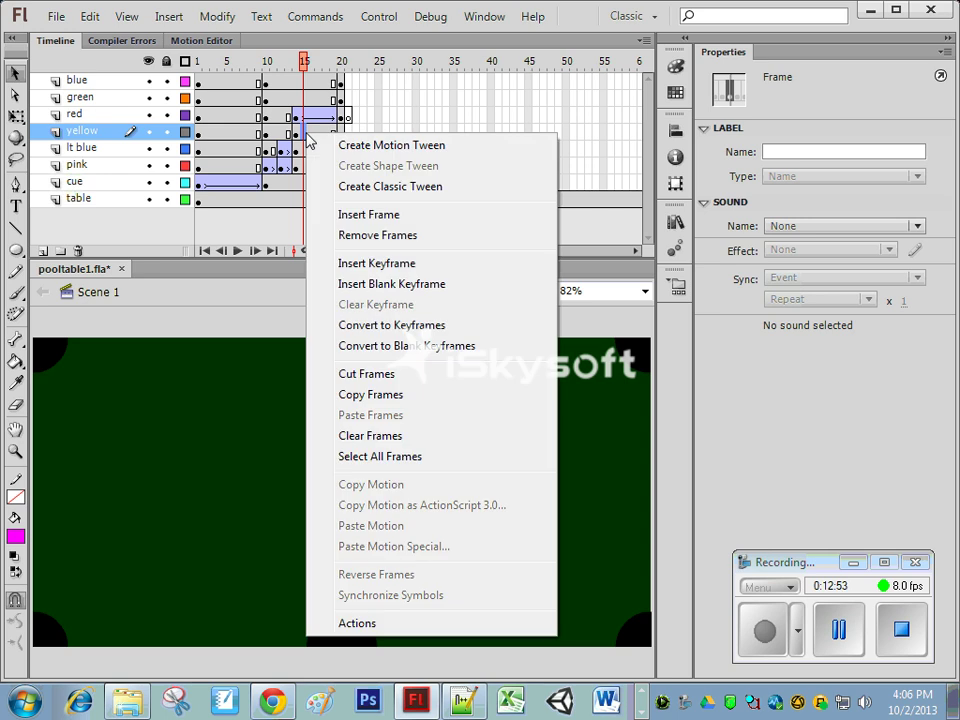
{"action": "left_click", "coordinate": [358, 262]}
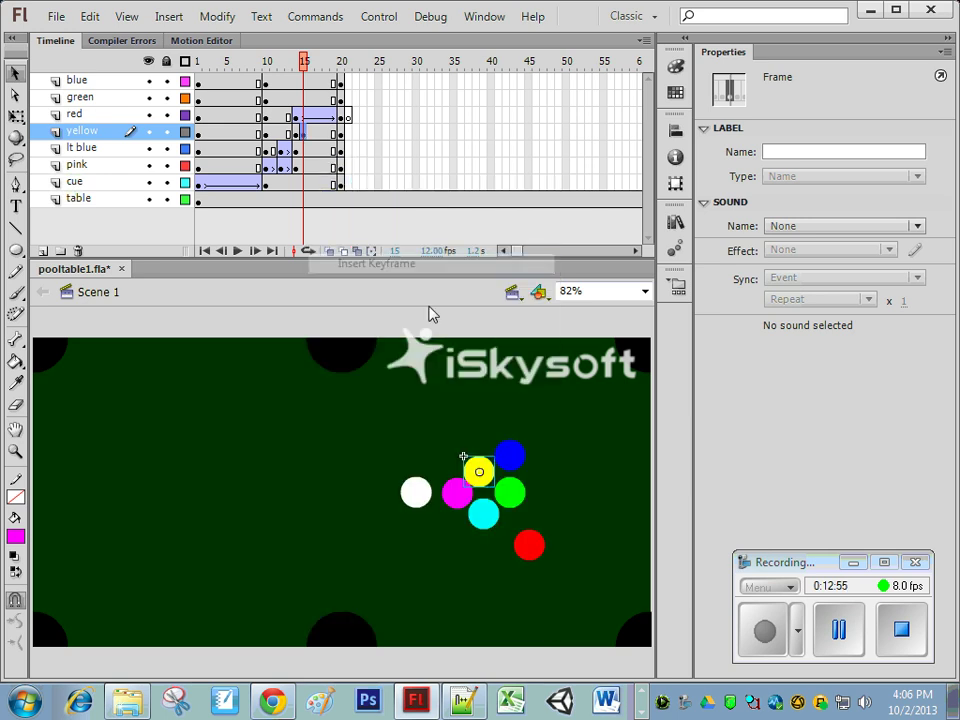
{"action": "key", "text": "Right"}
{"action": "key", "text": "Right"}
{"action": "key", "text": "Right"}
{"action": "key", "text": "Right"}
{"action": "key", "text": "Right"}
{"action": "key", "text": "Right"}
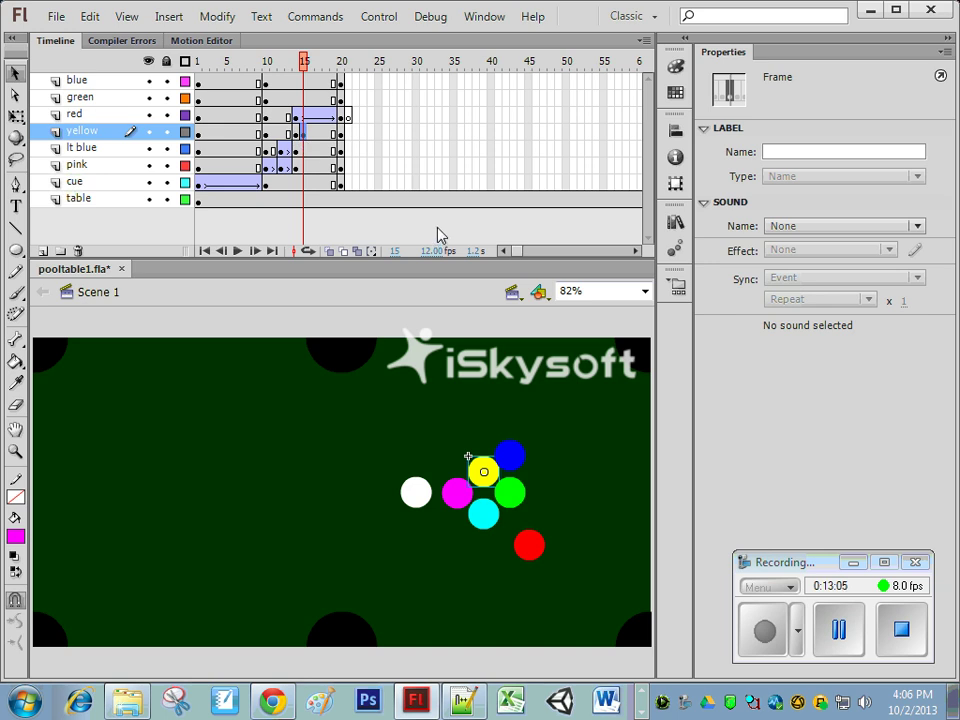
Keyframe the blue ball at frames 15 and 20, placing it in the top-right pocket at 20
{"action": "right_click", "coordinate": [304, 81]}
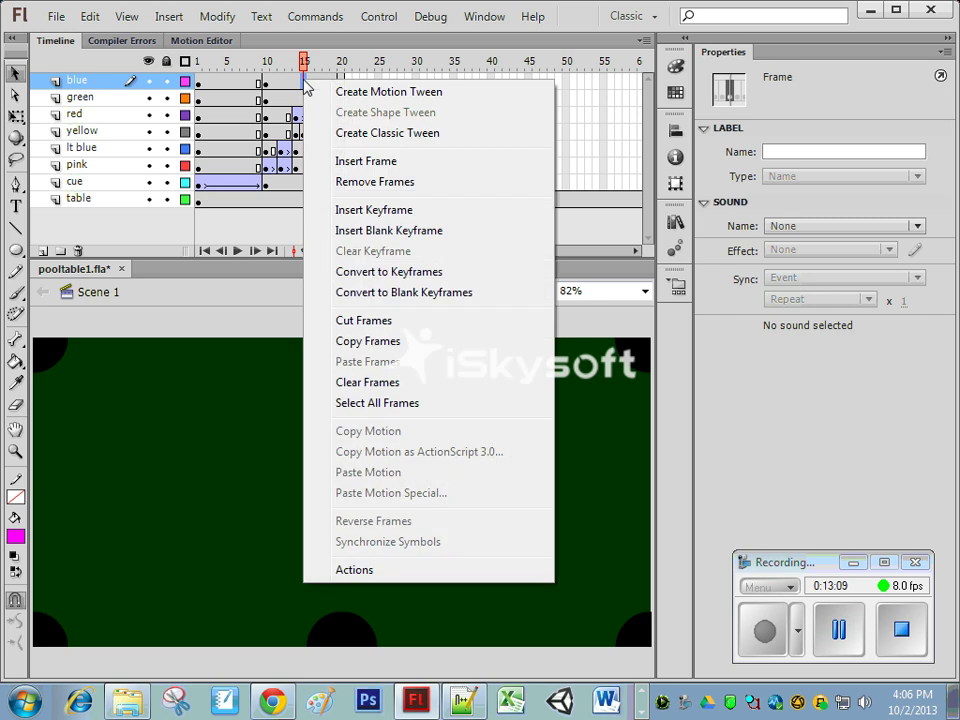
{"action": "left_click", "coordinate": [350, 210]}
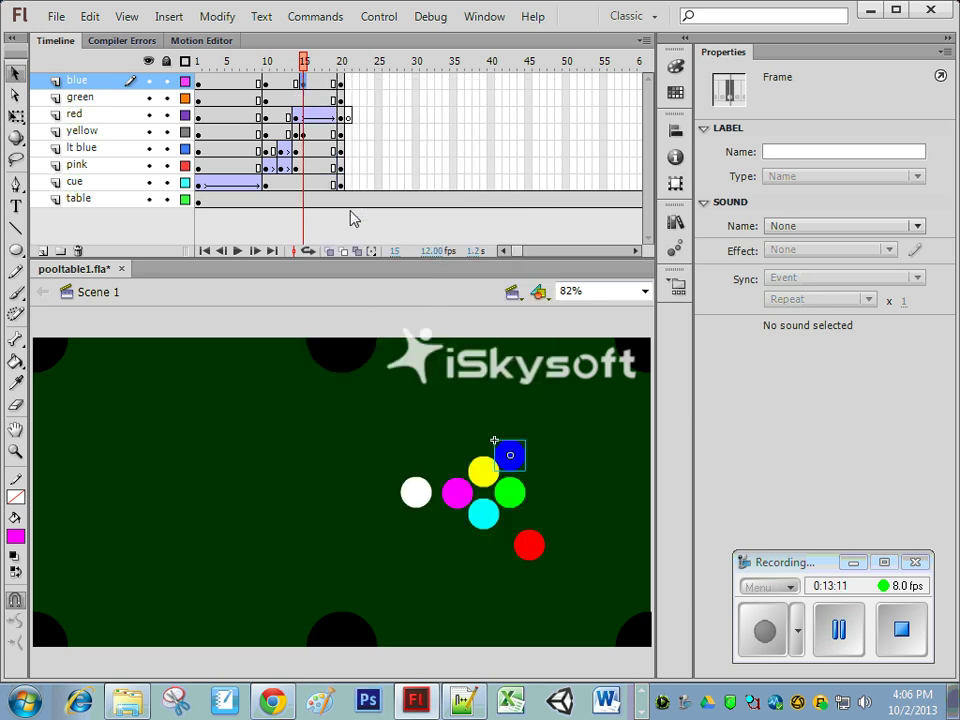
{"action": "left_click", "coordinate": [342, 82]}
{"action": "right_click", "coordinate": [342, 82]}
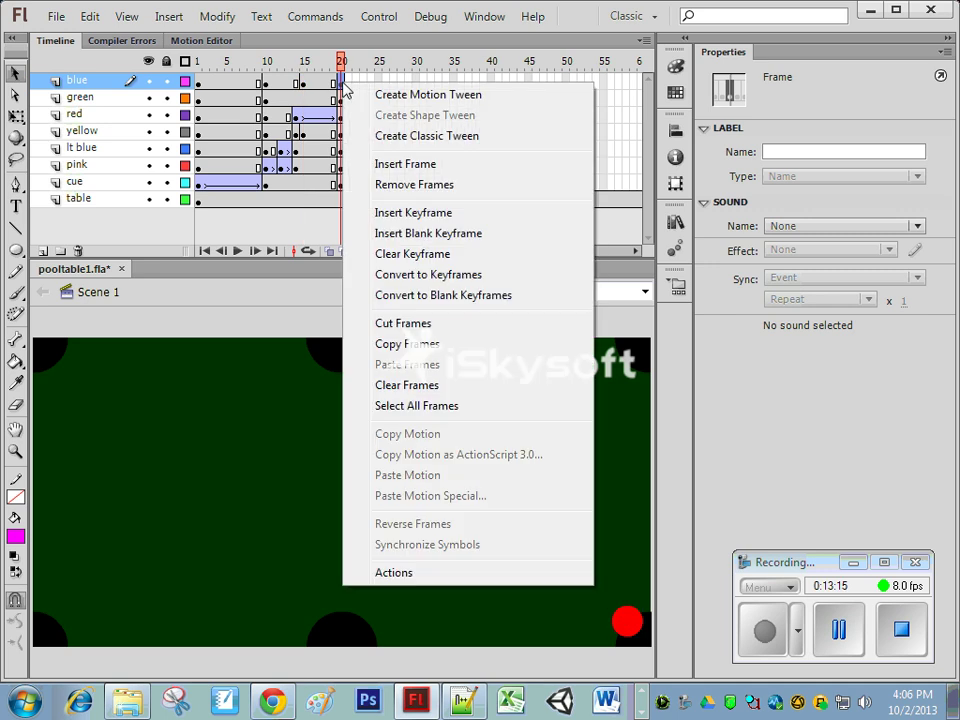
{"action": "left_click", "coordinate": [405, 212]}
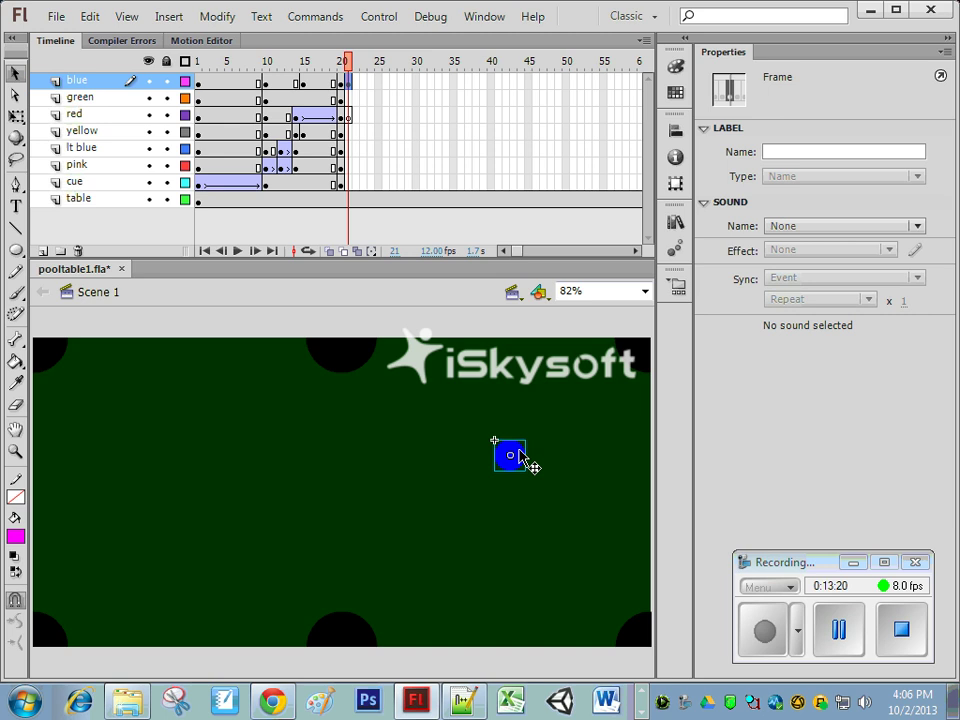
{"action": "left_click_drag", "start_coordinate": [520, 456], "coordinate": [645, 375]}
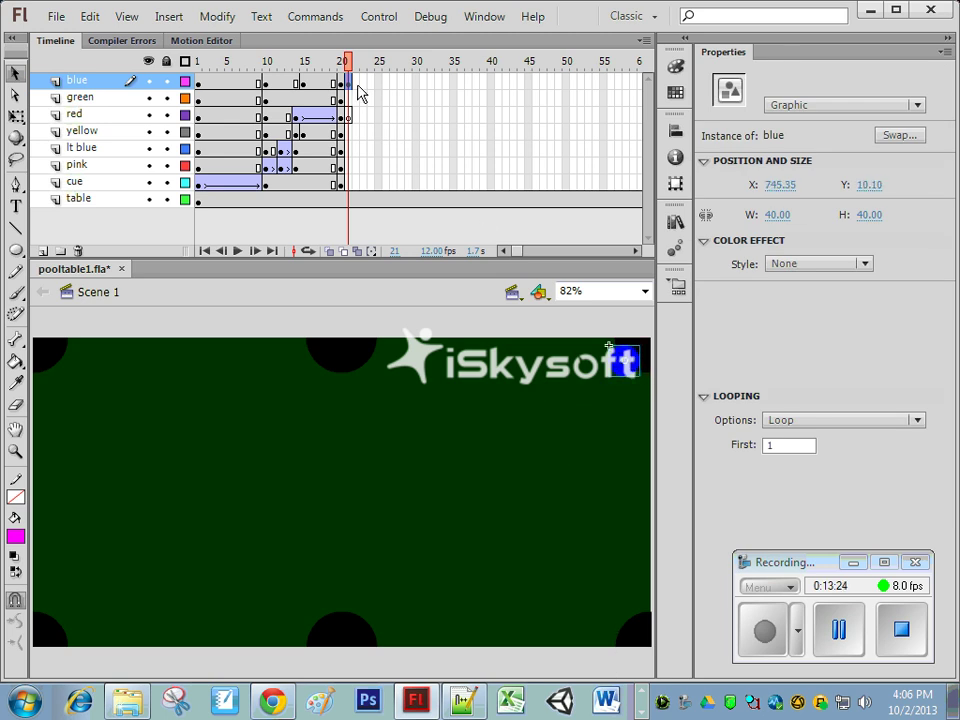
{"action": "key", "text": "ctrl+z"}
{"action": "key", "text": "ctrl+z"}
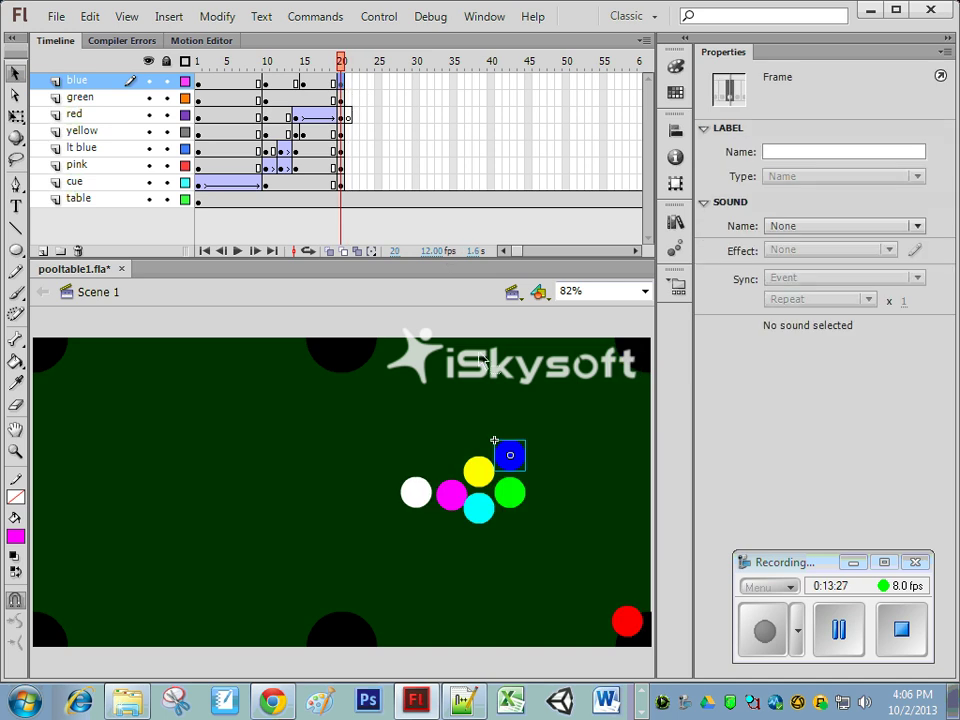
{"action": "left_click_drag", "start_coordinate": [533, 462], "coordinate": [642, 375]}
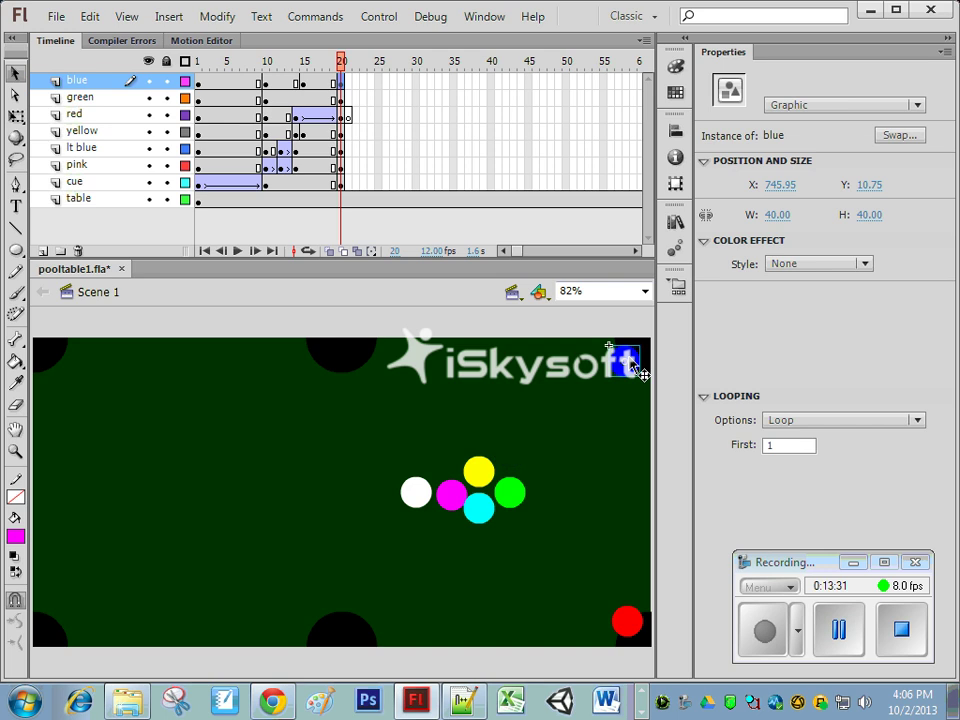
Add a blank keyframe at blue's frame 21 so it vanishes, then preview the animation from frame 1
{"action": "right_click", "coordinate": [347, 84]}
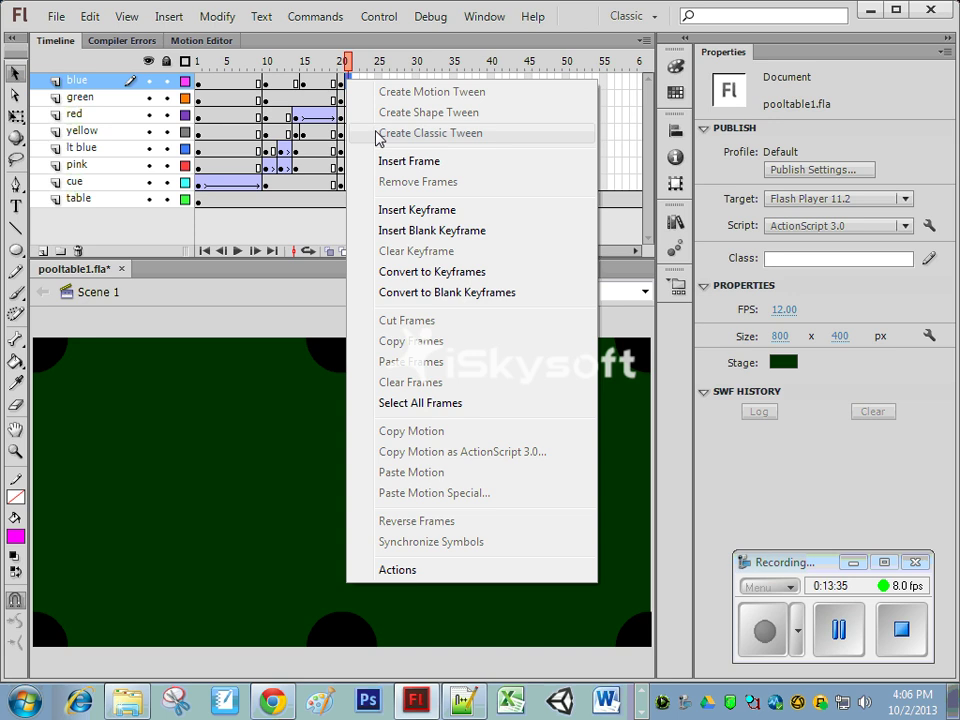
{"action": "left_click", "coordinate": [398, 231]}
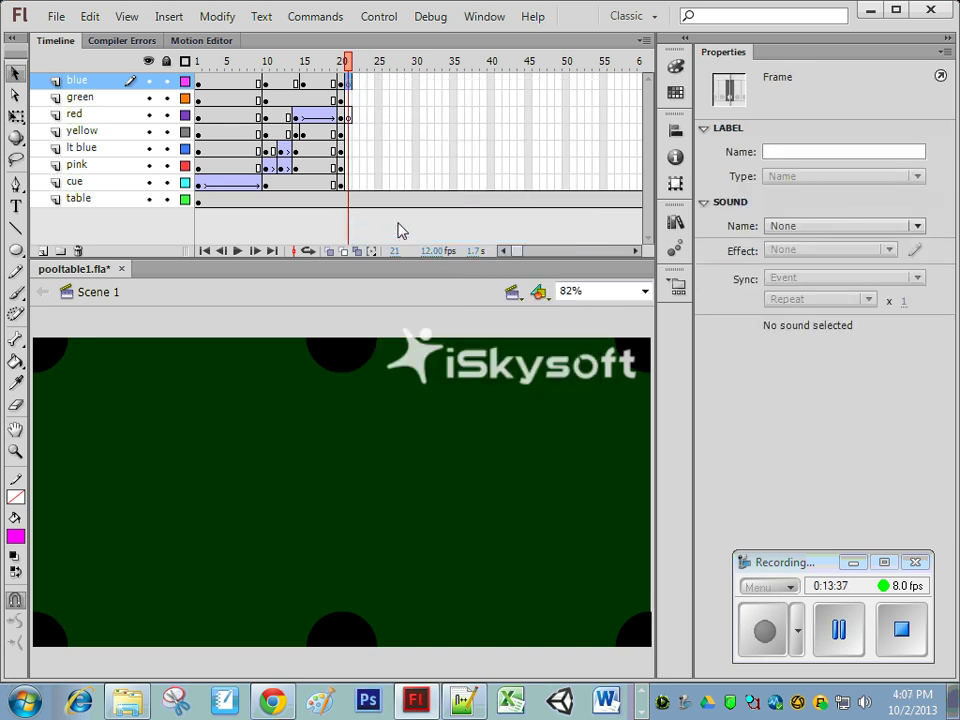
{"action": "left_click_drag", "start_coordinate": [349, 68], "coordinate": [192, 88]}
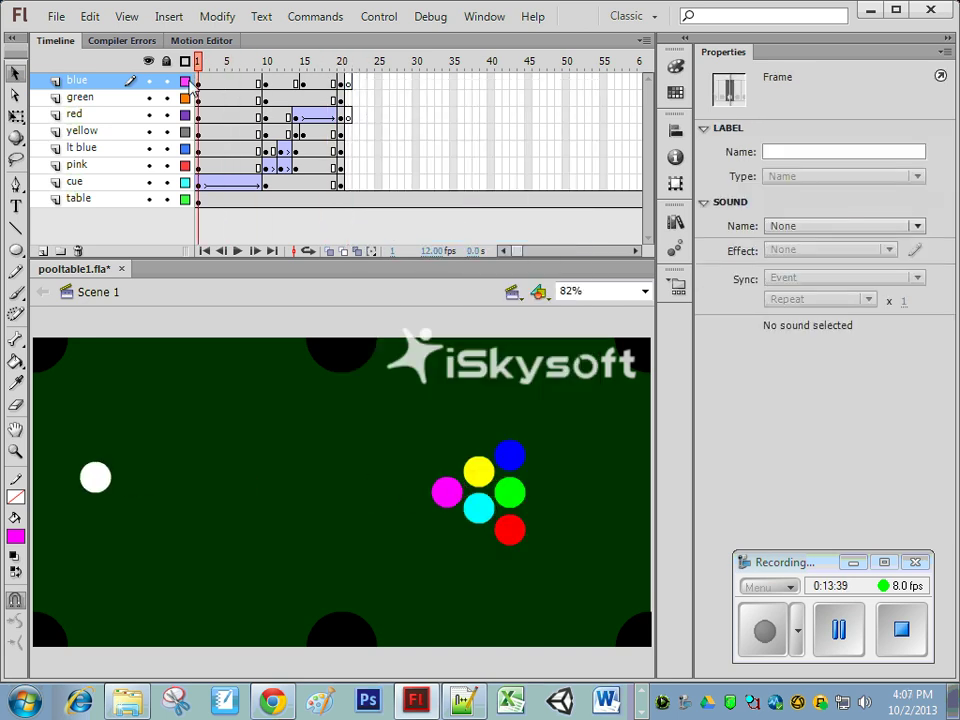
{"action": "key", "text": "Return"}
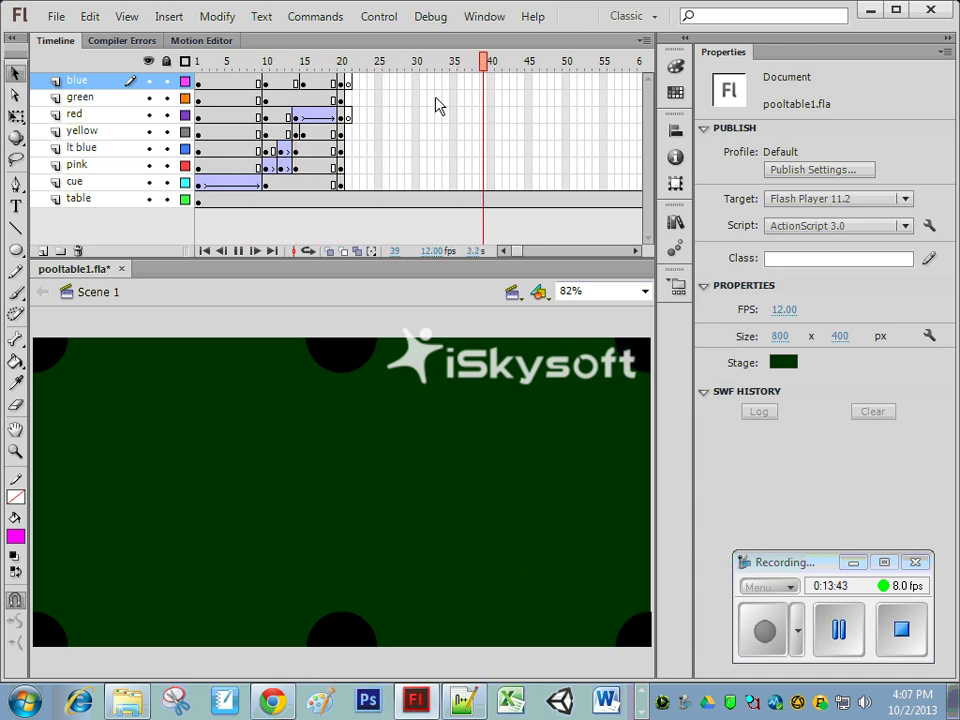
{"action": "left_click_drag", "start_coordinate": [523, 60], "coordinate": [300, 64]}
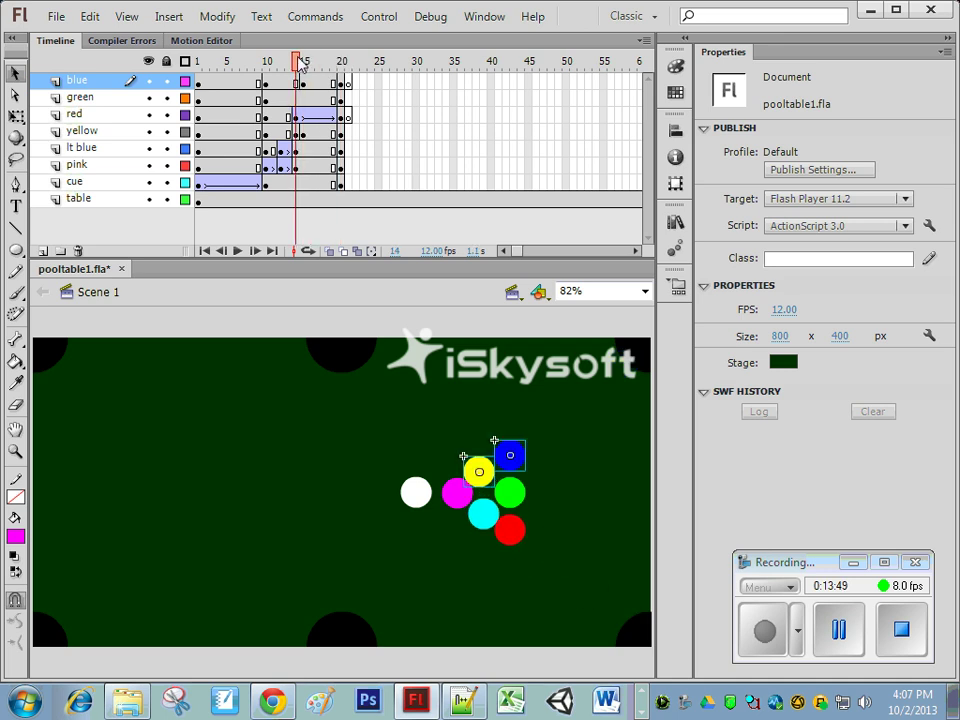
Keyframe the yellow ball at frame 16 and nudge it slightly down and right
{"action": "left_click", "coordinate": [300, 64]}
{"action": "left_click", "coordinate": [305, 134]}
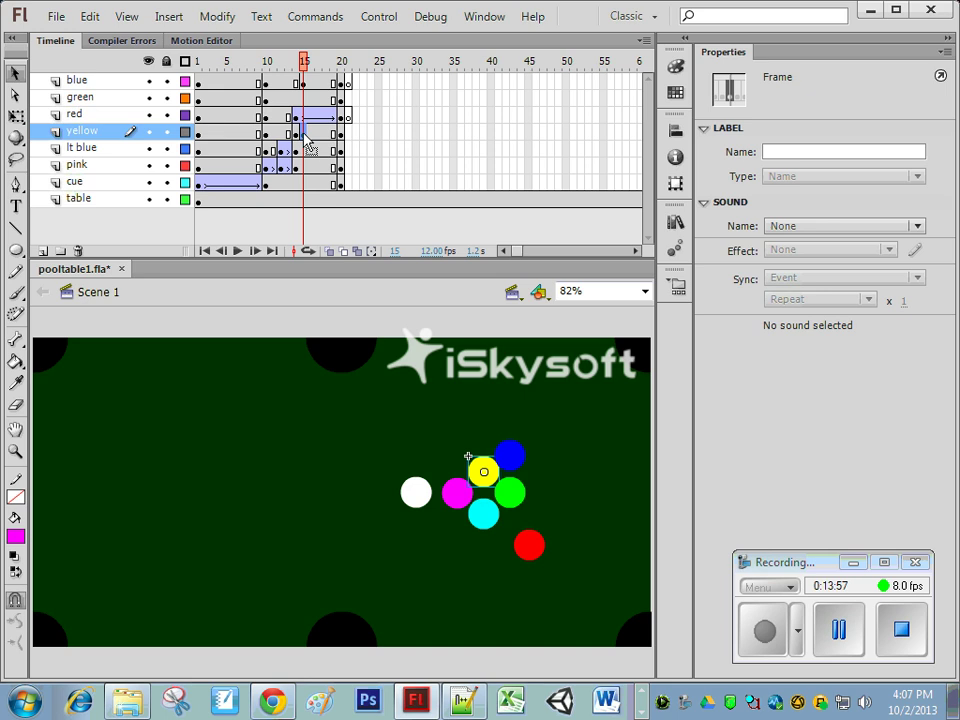
{"action": "left_click", "coordinate": [311, 141]}
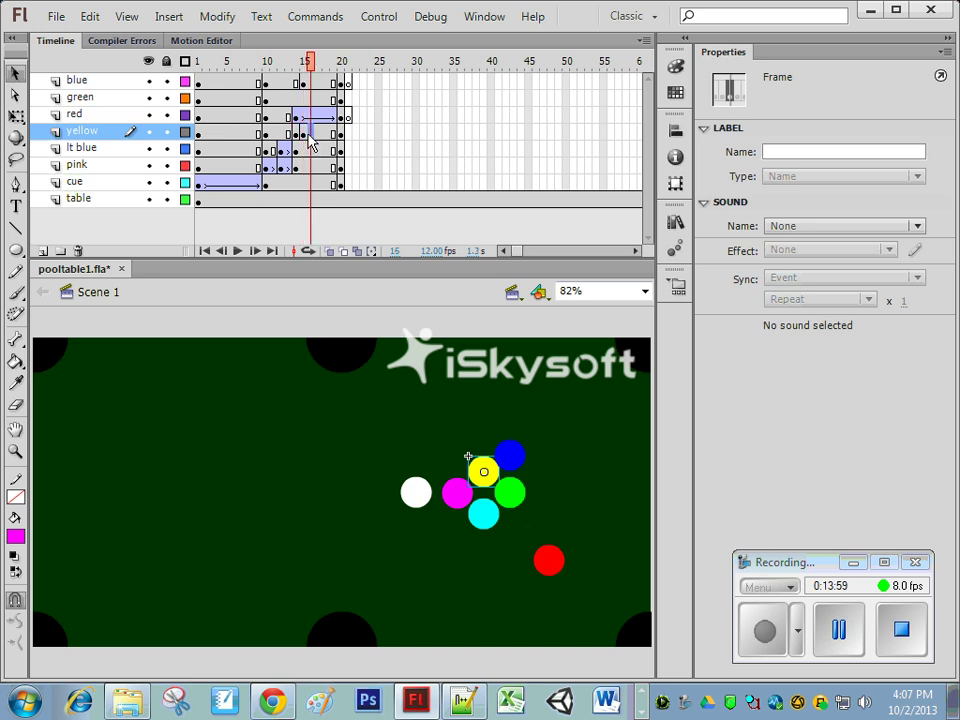
{"action": "right_click", "coordinate": [311, 141]}
{"action": "left_click", "coordinate": [369, 265]}
{"action": "key", "text": "Down"}
{"action": "key", "text": "Down"}
{"action": "key", "text": "Down"}
{"action": "key", "text": "Right"}
Keyframe the green ball at frame 16 and move it to the right cushion at frame 20
{"action": "left_click", "coordinate": [311, 95]}
{"action": "right_click", "coordinate": [311, 95]}
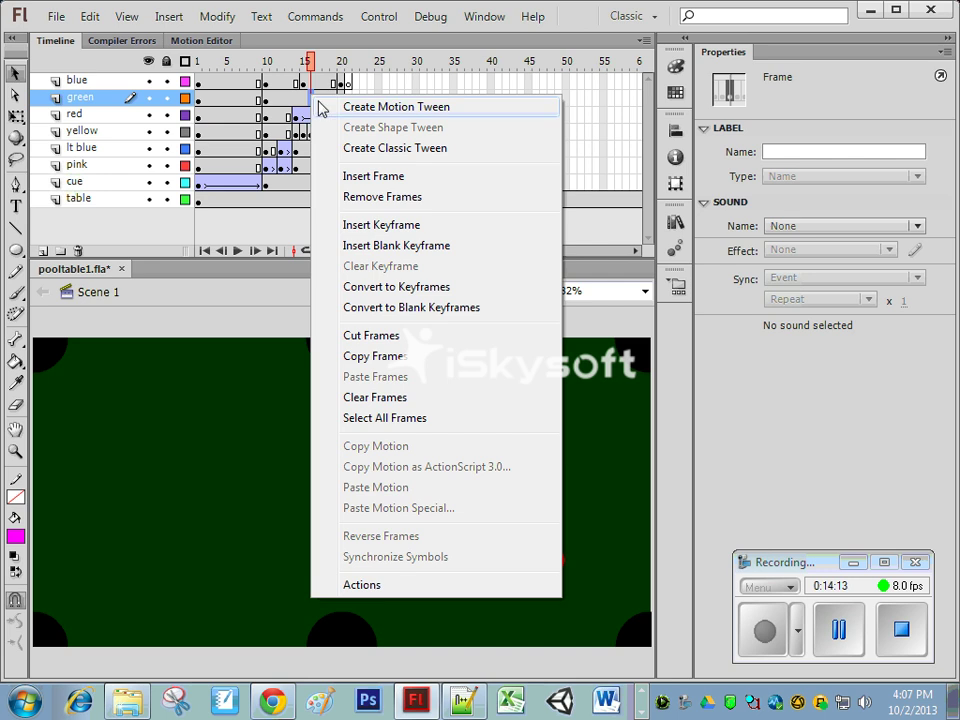
{"action": "left_click", "coordinate": [364, 224]}
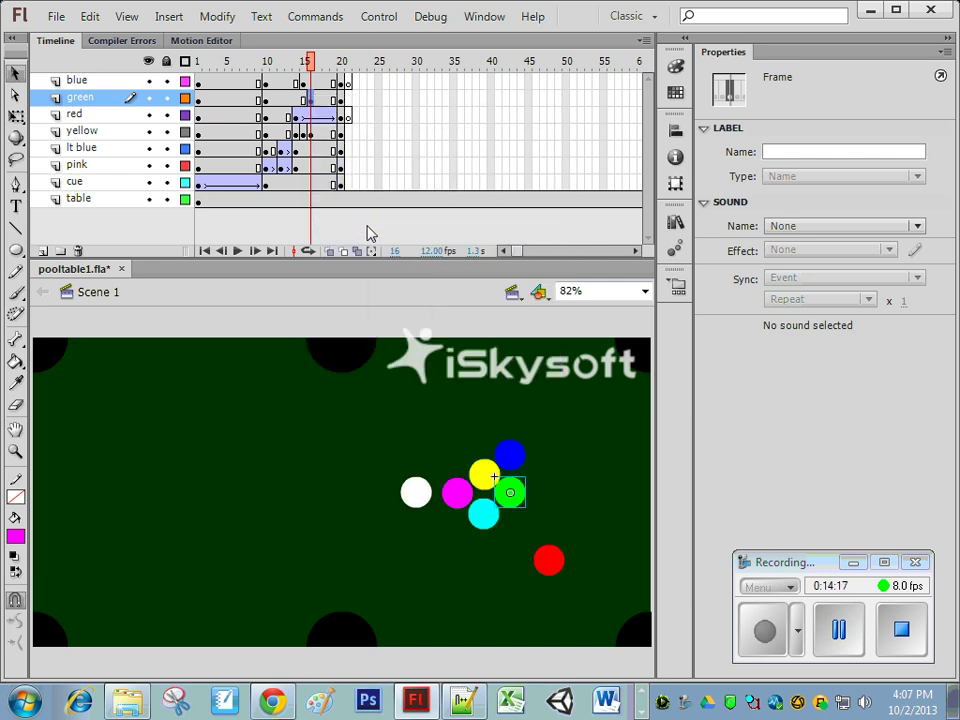
{"action": "left_click", "coordinate": [341, 102]}
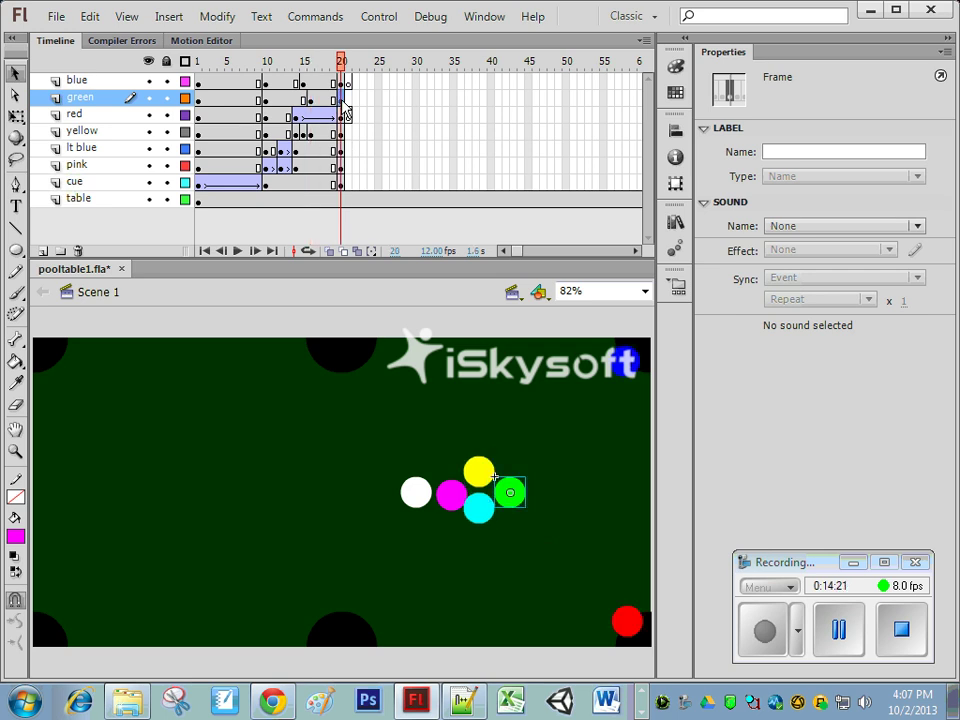
{"action": "right_click", "coordinate": [341, 102]}
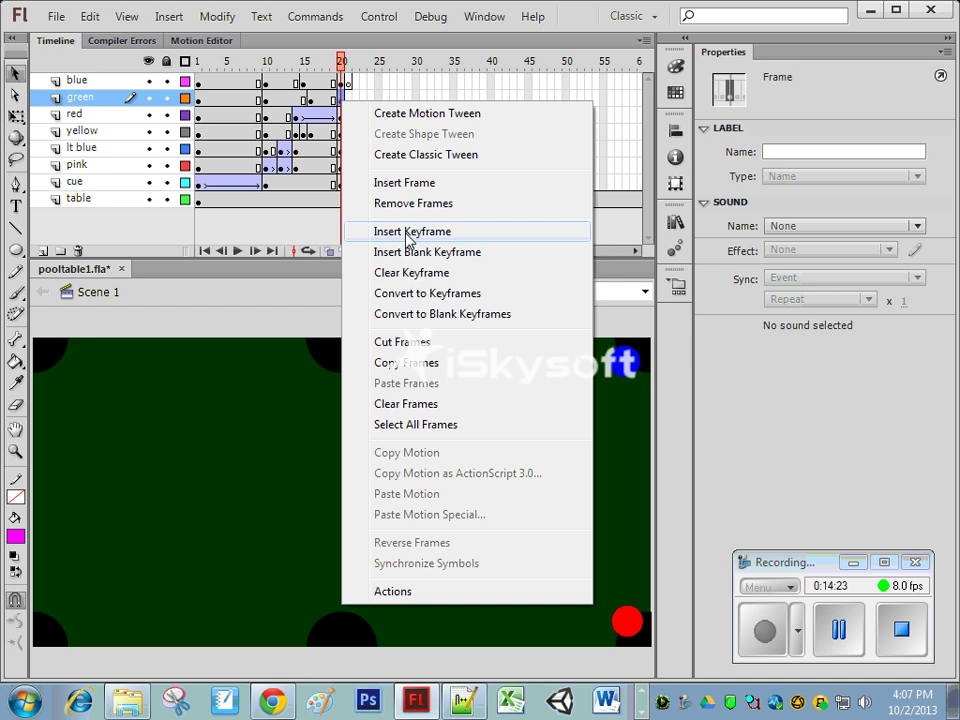
{"action": "left_click", "coordinate": [327, 52]}
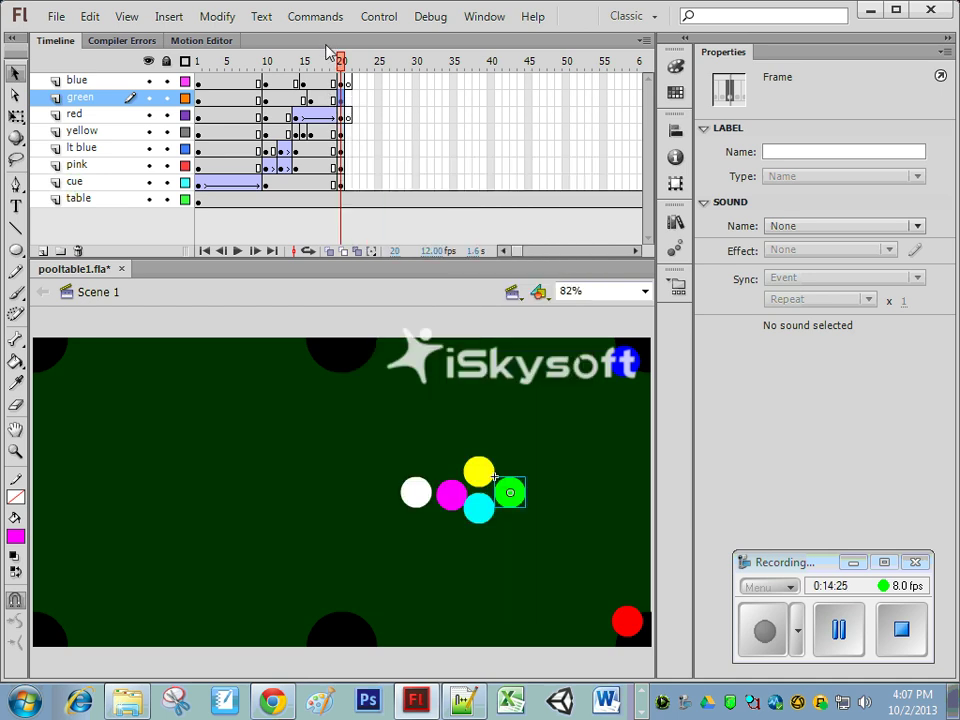
{"action": "left_click_drag", "start_coordinate": [514, 492], "coordinate": [641, 566]}
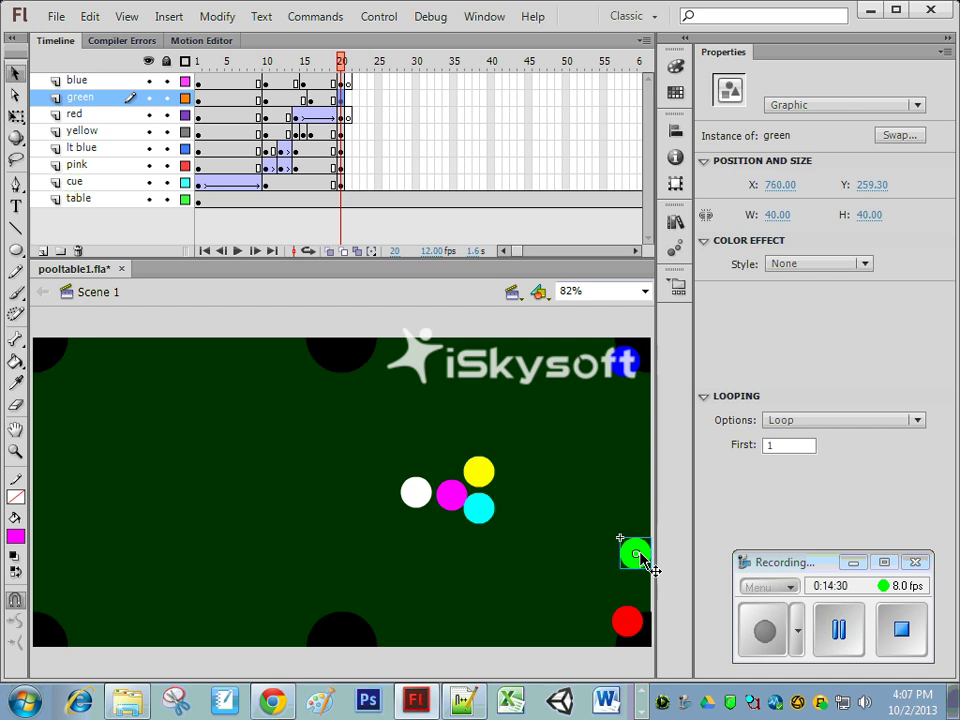
Add a green keyframe at frame 17 and classic-tween the ball to X 760, Y 259.30
{"action": "right_click", "coordinate": [319, 98]}
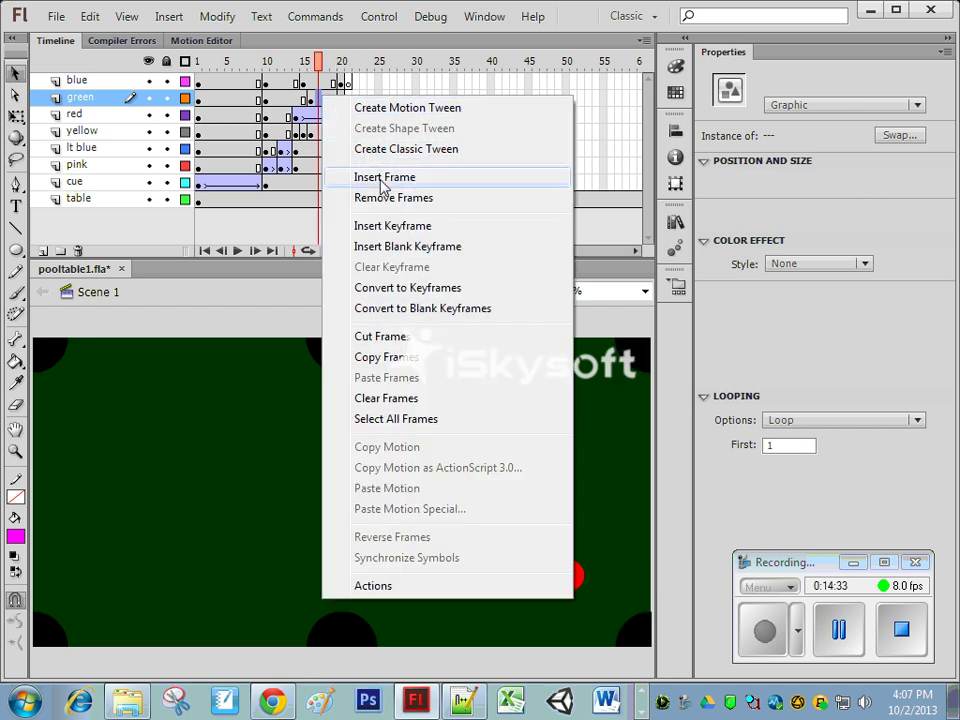
{"action": "left_click", "coordinate": [392, 224]}
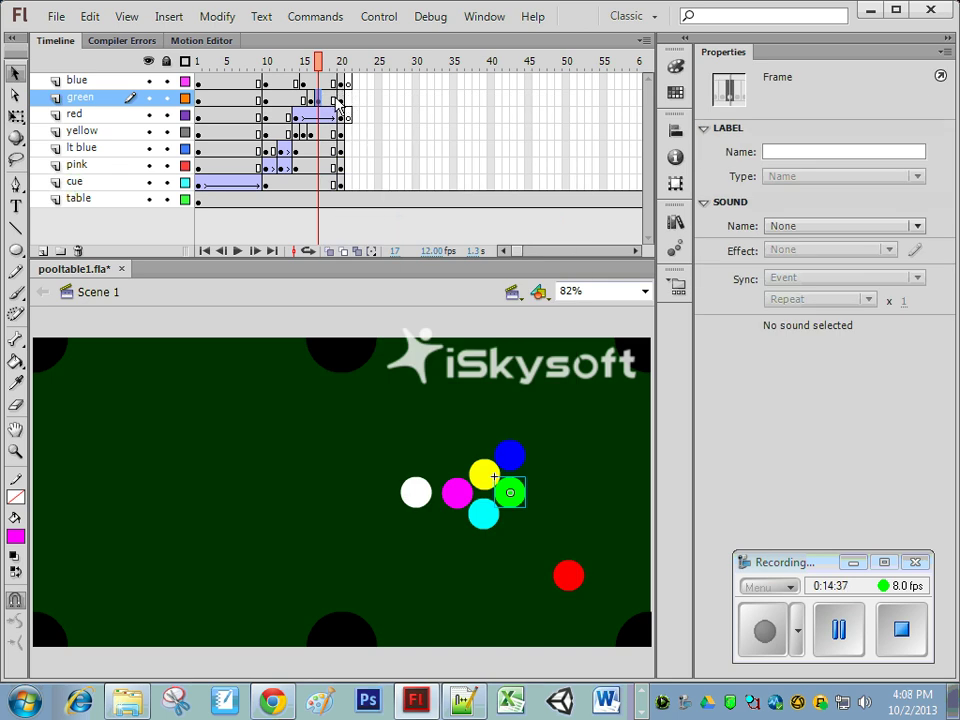
{"action": "right_click", "coordinate": [328, 98]}
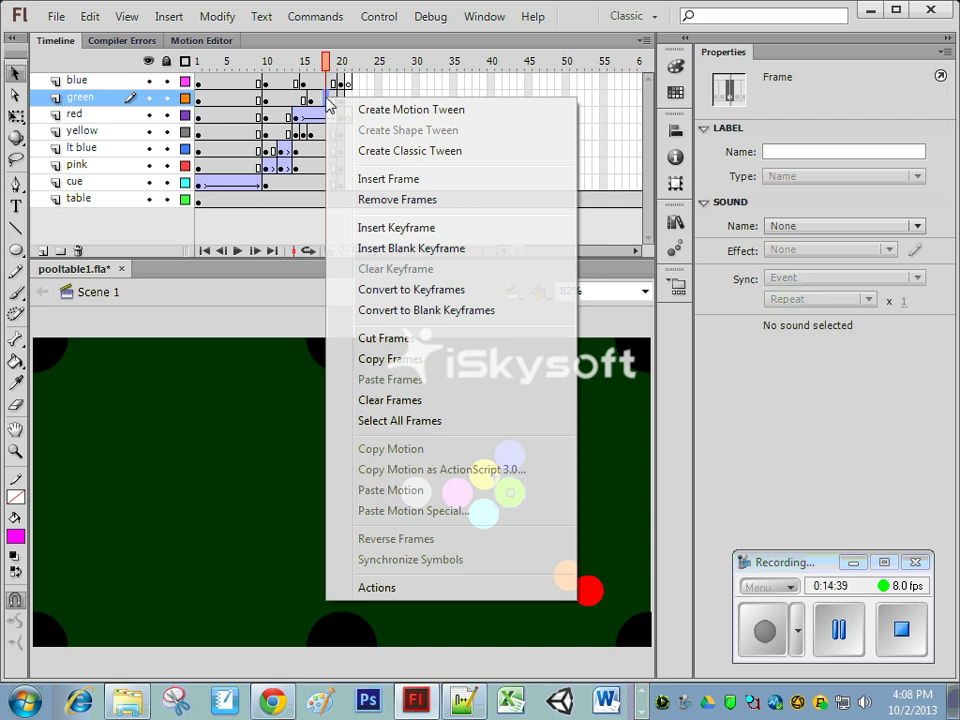
{"action": "left_click", "coordinate": [364, 151]}
{"action": "left_click", "coordinate": [341, 98]}
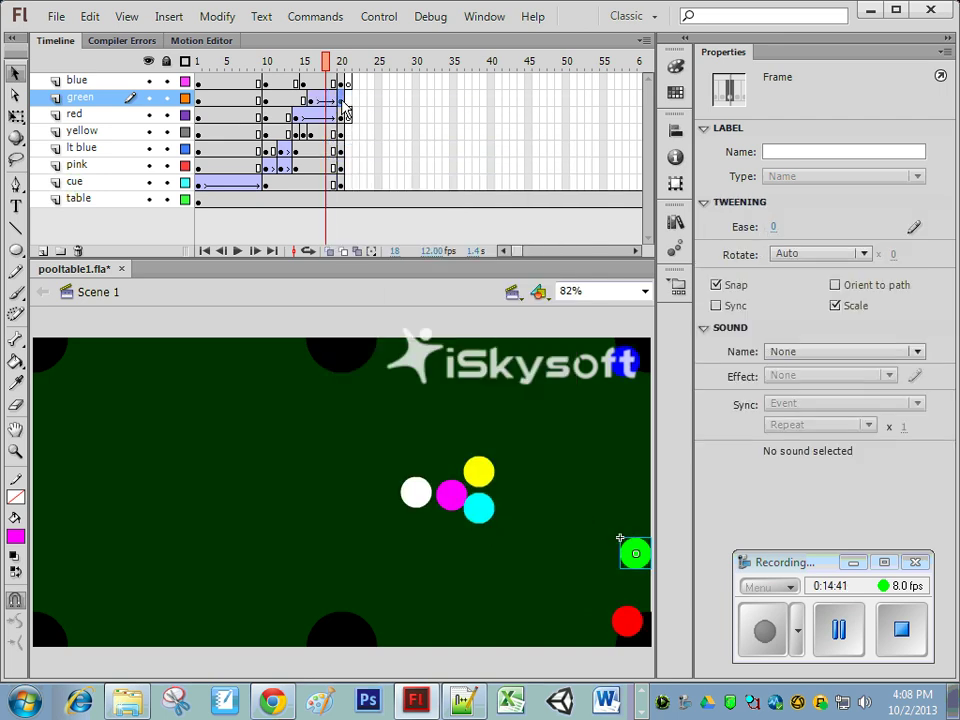
Keyframe the green ball in the bottom-left pocket at frame 30 and classic-tween it from frame 20
{"action": "left_click", "coordinate": [417, 98]}
{"action": "right_click", "coordinate": [417, 98]}
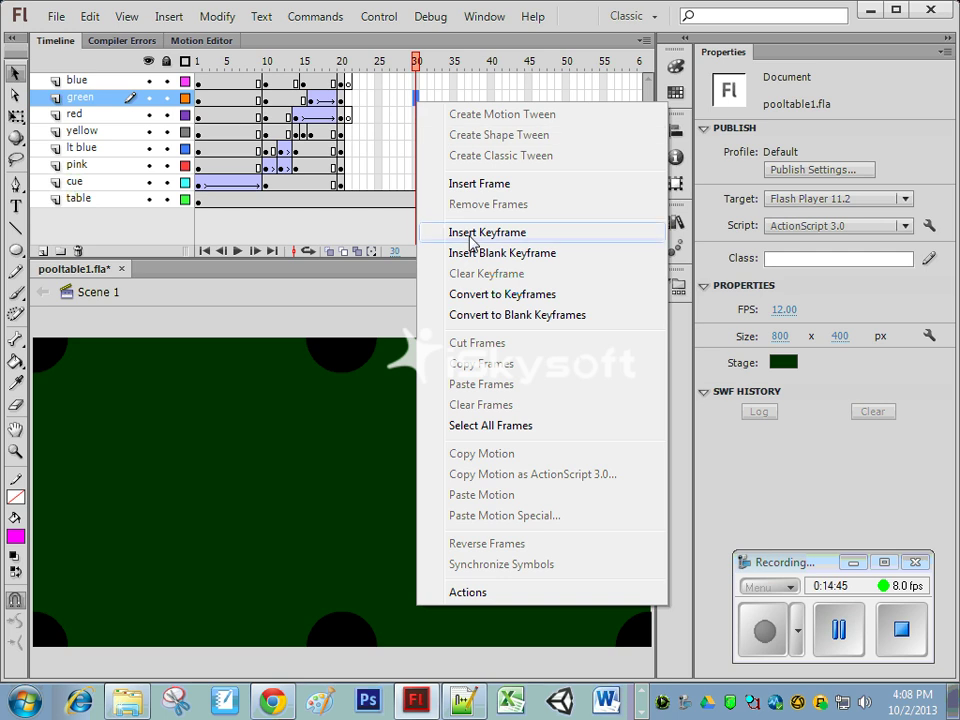
{"action": "left_click", "coordinate": [471, 240]}
{"action": "left_click_drag", "start_coordinate": [638, 570], "coordinate": [60, 628]}
{"action": "right_click", "coordinate": [378, 98]}
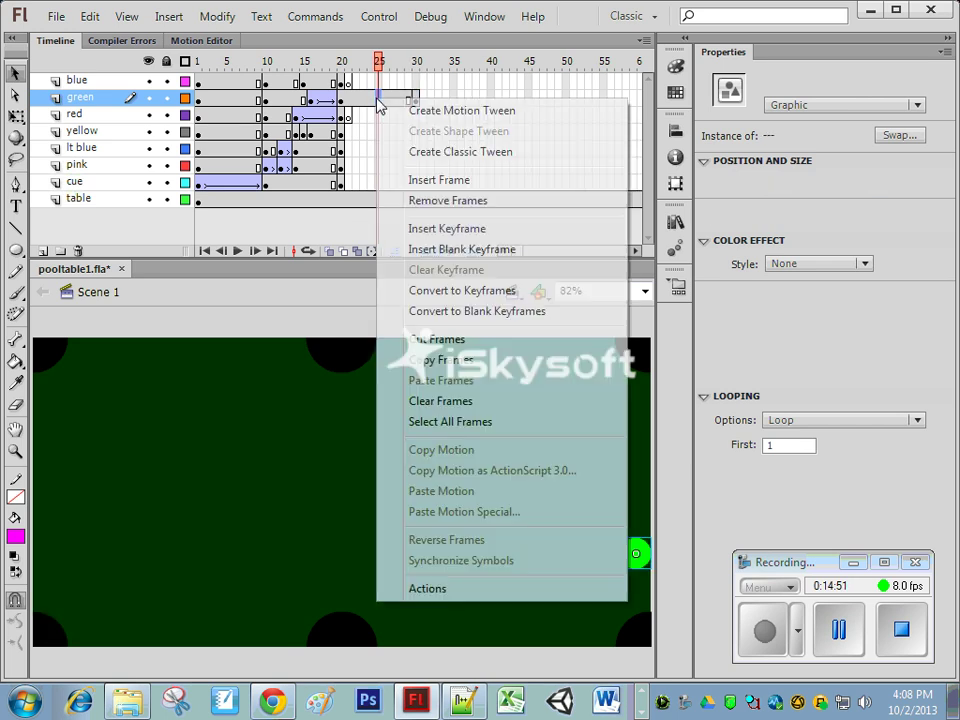
{"action": "left_click", "coordinate": [421, 153]}
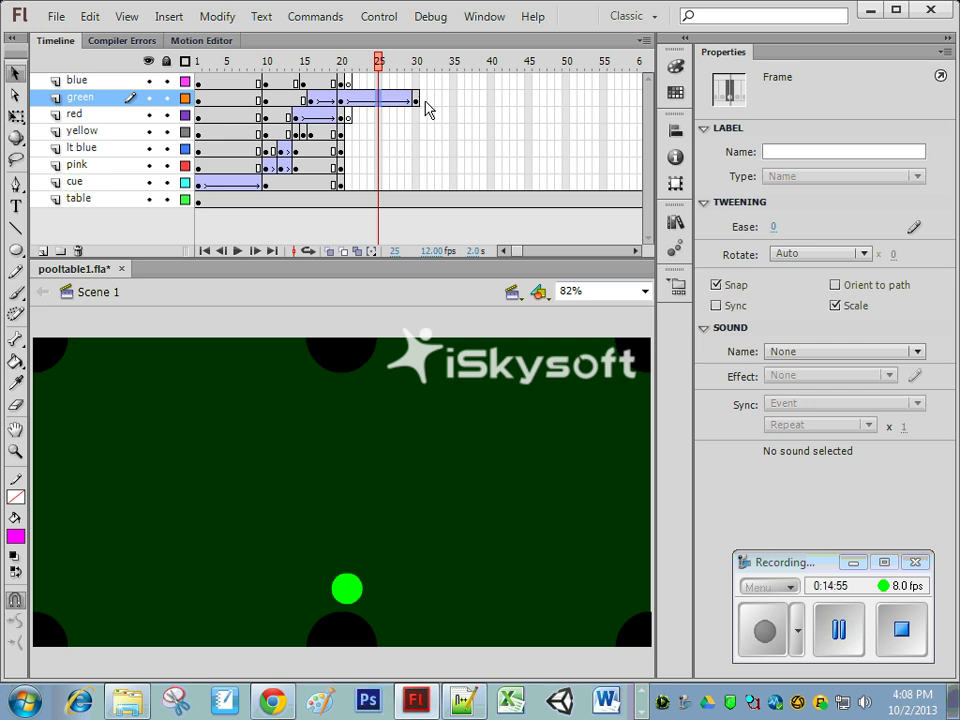
Insert a blank keyframe at green's frame 31 so the ball disappears, and check frames 30–31
{"action": "right_click", "coordinate": [425, 99]}
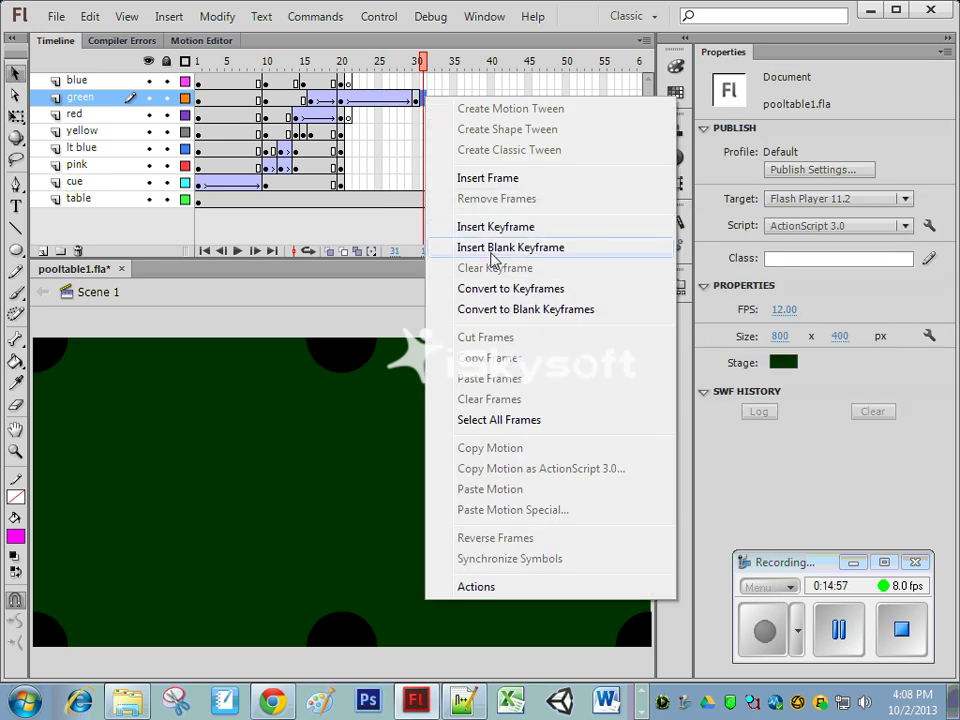
{"action": "left_click", "coordinate": [491, 260]}
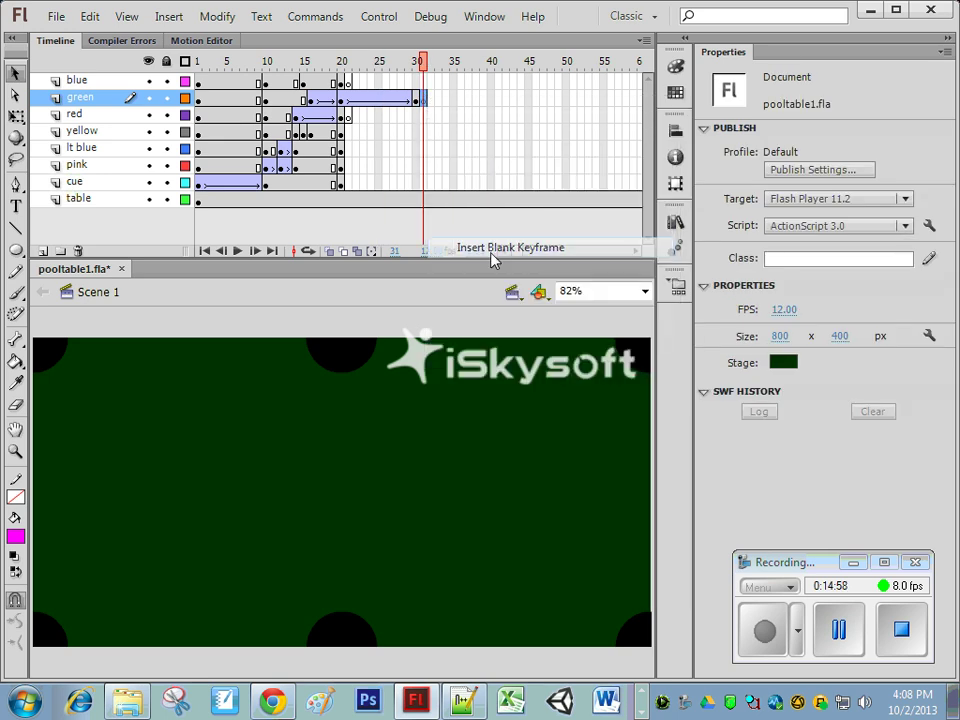
{"action": "left_click", "coordinate": [416, 100]}
{"action": "left_click", "coordinate": [424, 100]}
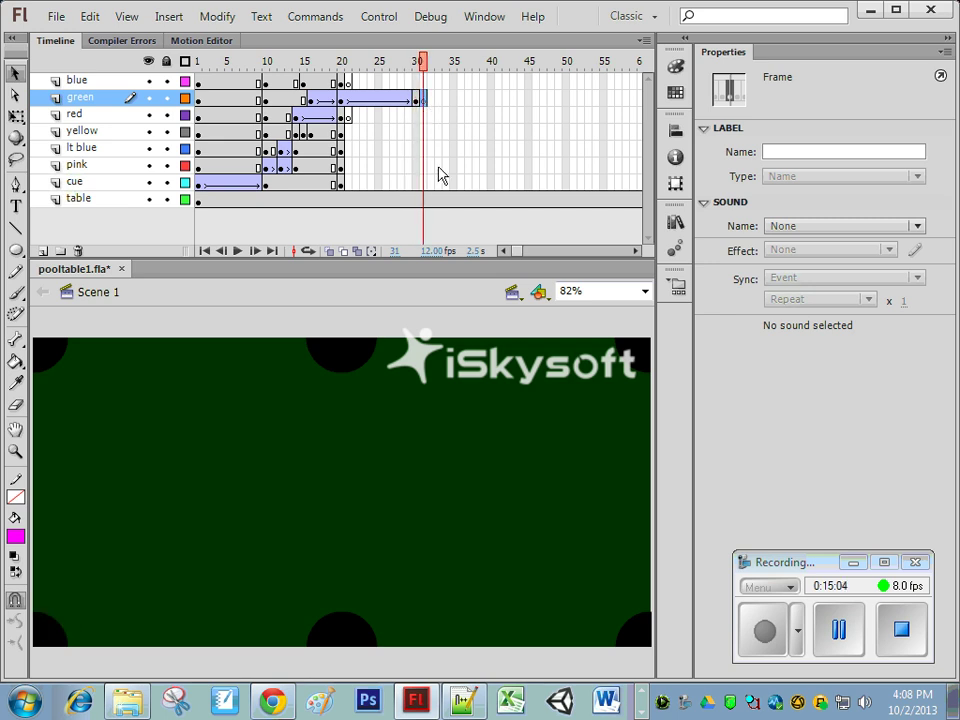
{"action": "left_click_drag", "start_coordinate": [420, 62], "coordinate": [343, 78]}
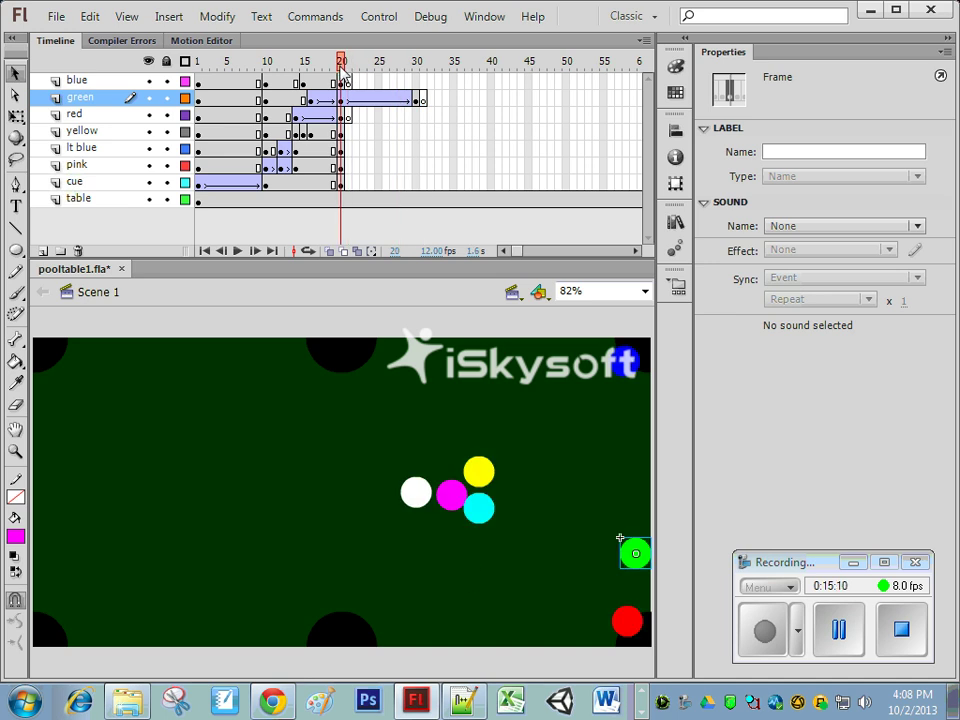
Review the lt blue and yellow balls' positions across frames 13–15
{"action": "left_click", "coordinate": [290, 150]}
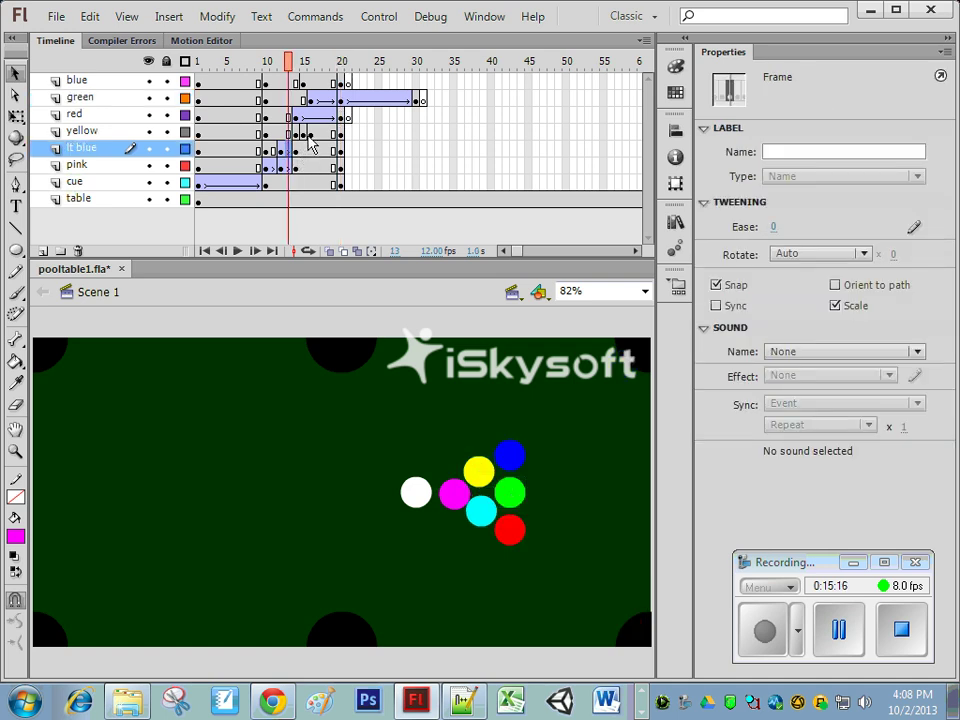
{"action": "left_click", "coordinate": [297, 153]}
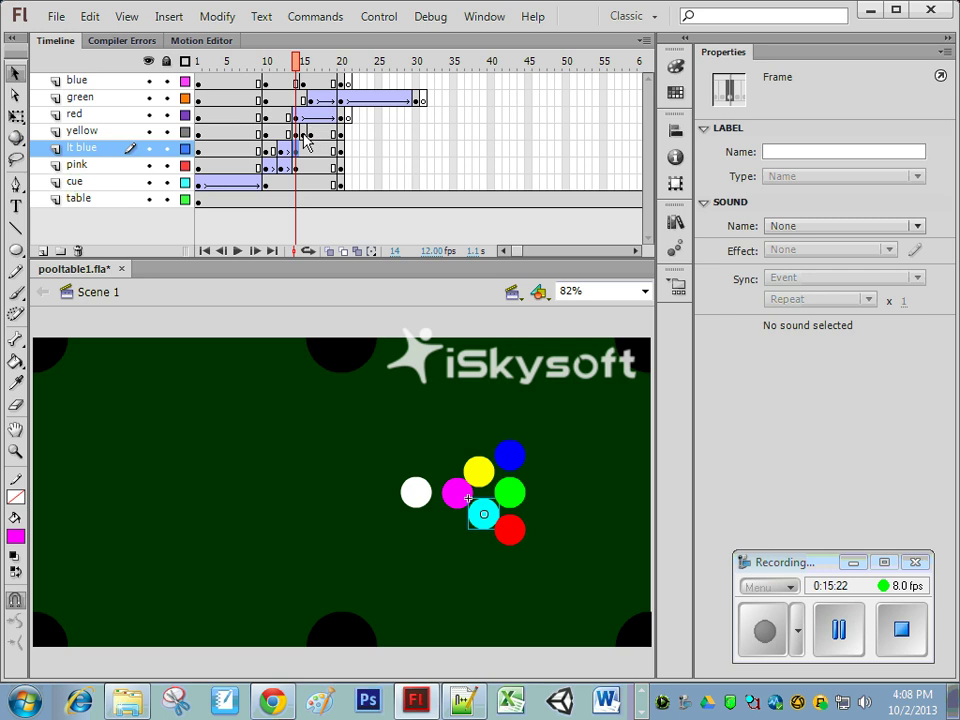
{"action": "left_click", "coordinate": [301, 134]}
{"action": "left_click", "coordinate": [310, 136]}
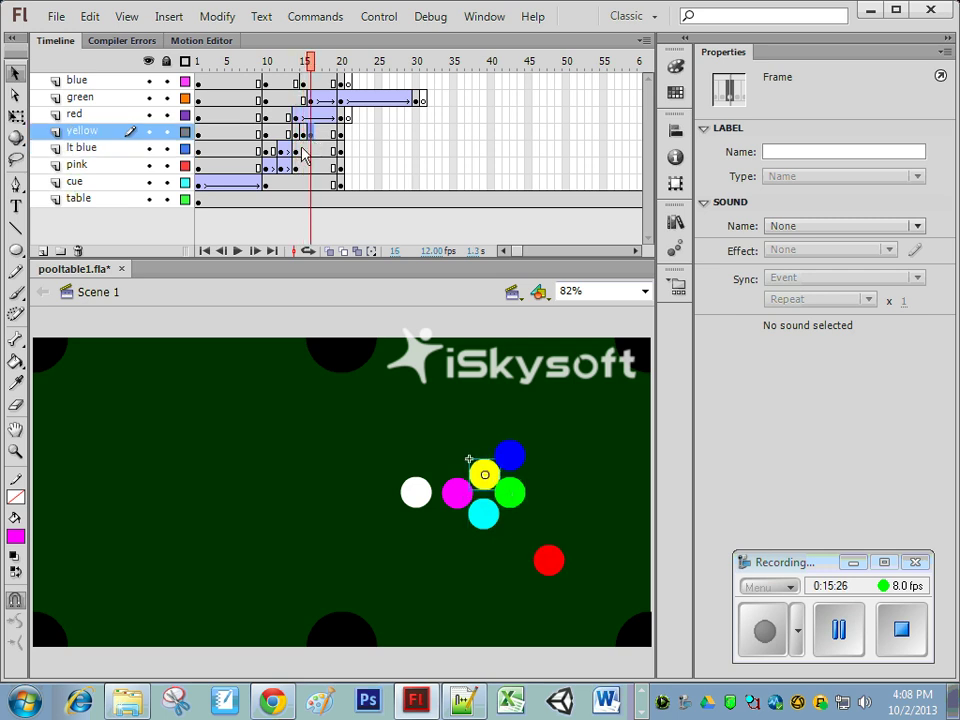
{"action": "left_click", "coordinate": [297, 153]}
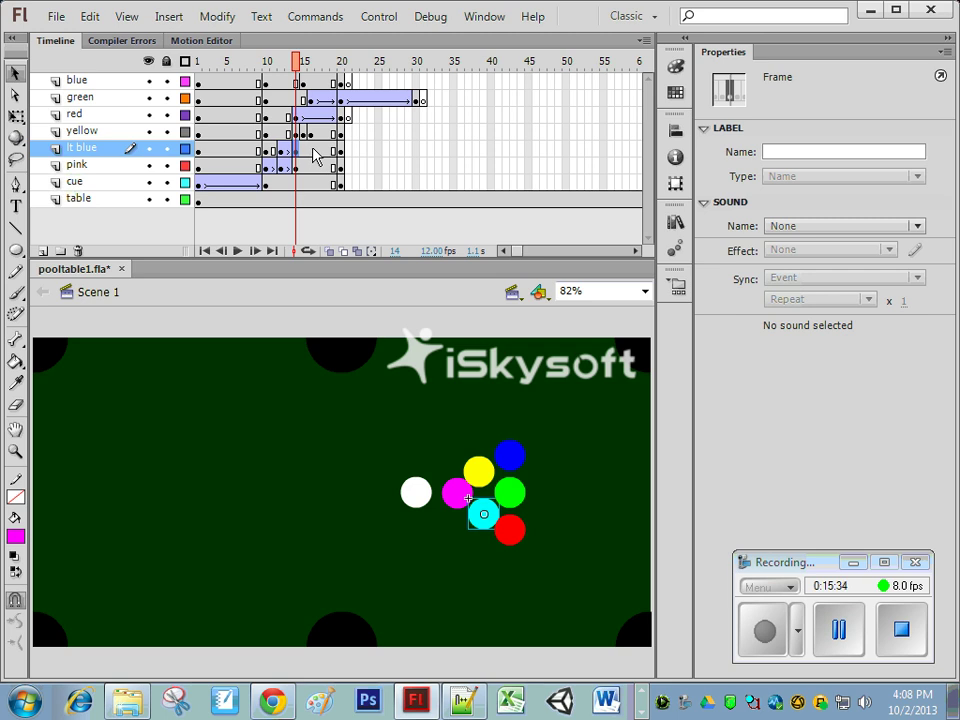
Keyframe the lt blue ball at the bottom cushion on frame 16 and classic-tween into it
{"action": "left_click", "coordinate": [312, 150]}
{"action": "right_click", "coordinate": [313, 149]}
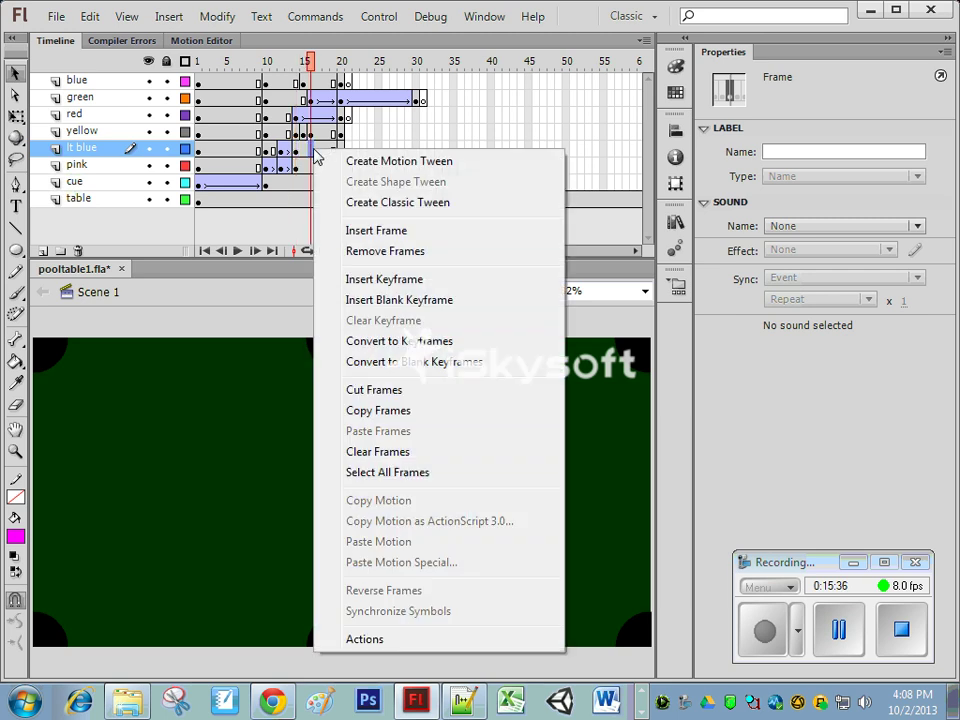
{"action": "left_click", "coordinate": [363, 299]}
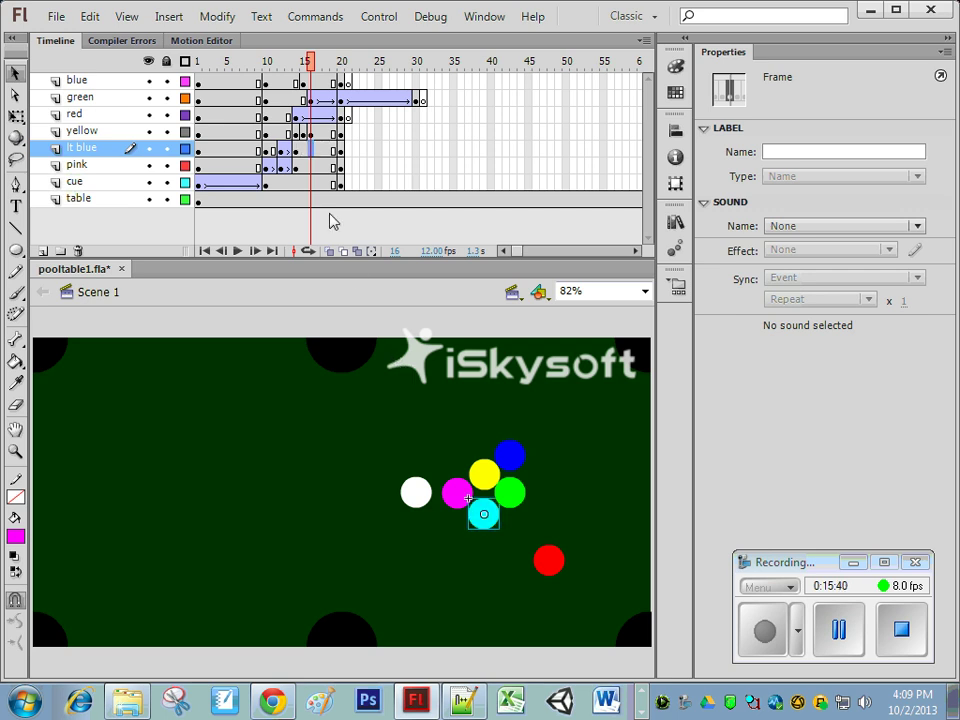
{"action": "right_click", "coordinate": [313, 151]}
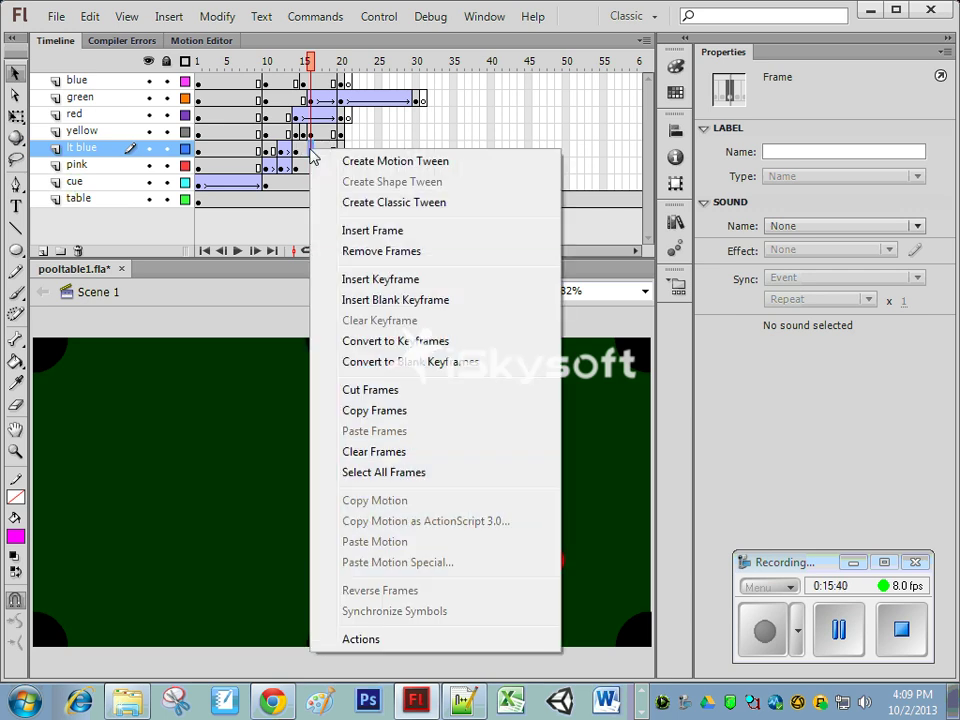
{"action": "left_click", "coordinate": [368, 279]}
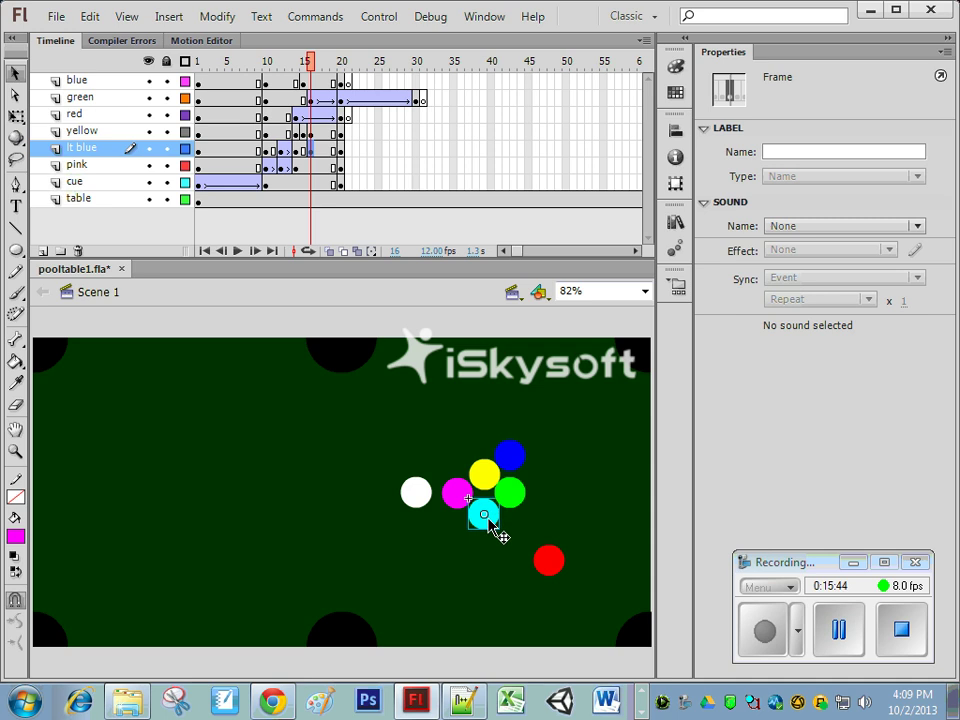
{"action": "left_click_drag", "start_coordinate": [489, 515], "coordinate": [549, 651]}
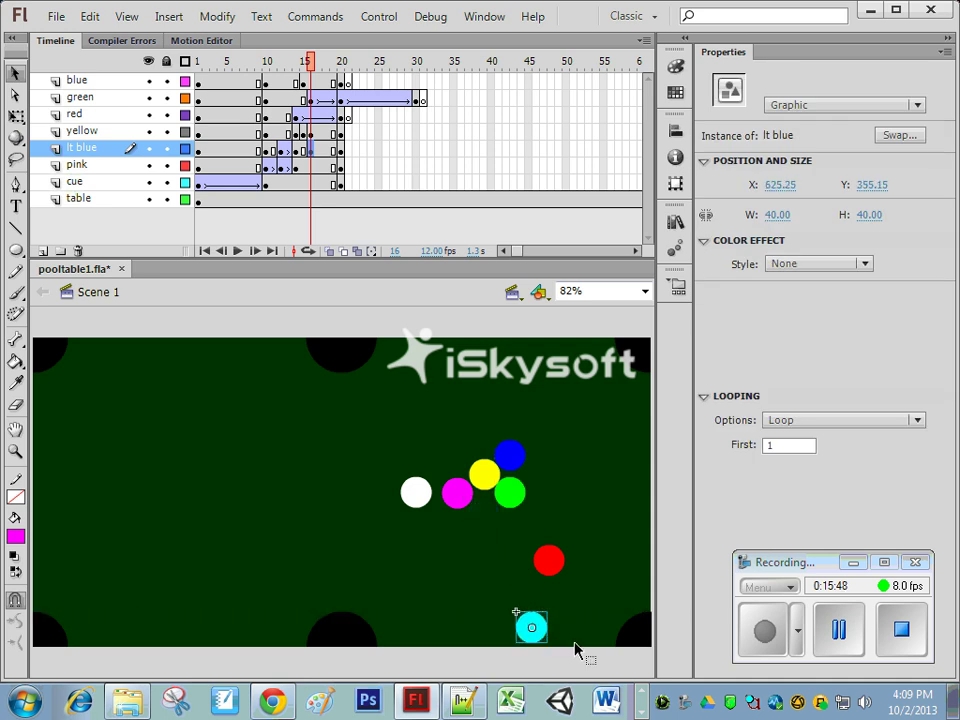
{"action": "key", "text": "Down"}
{"action": "right_click", "coordinate": [305, 150]}
{"action": "left_click", "coordinate": [345, 195]}
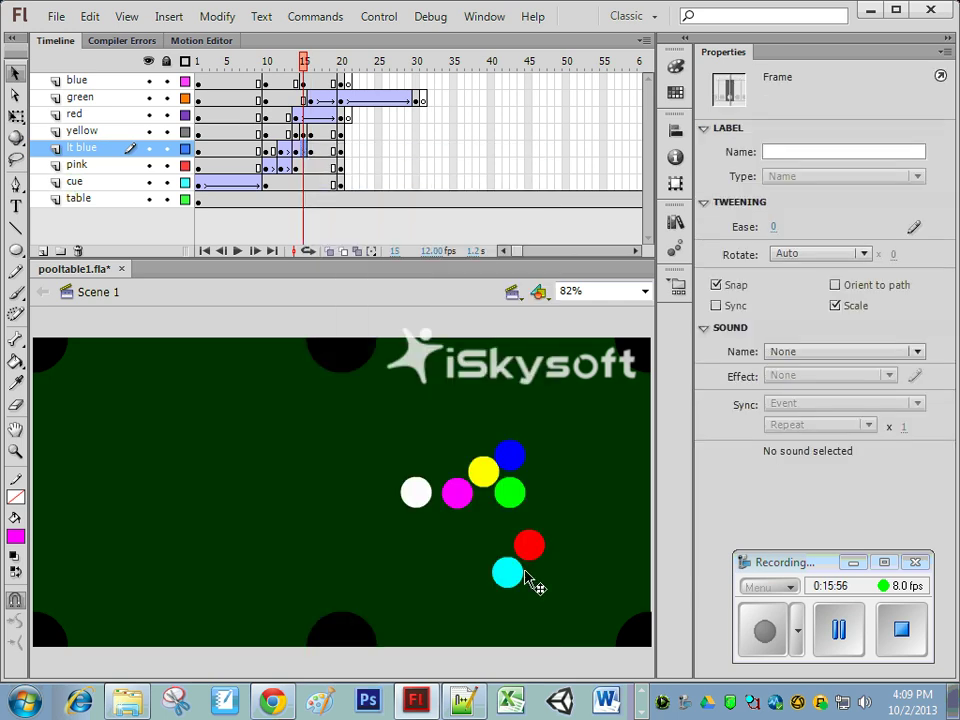
Move the lt blue ball to the right cushion at frame 20 (X 761.20, Y 200.75)
{"action": "left_click", "coordinate": [314, 149]}
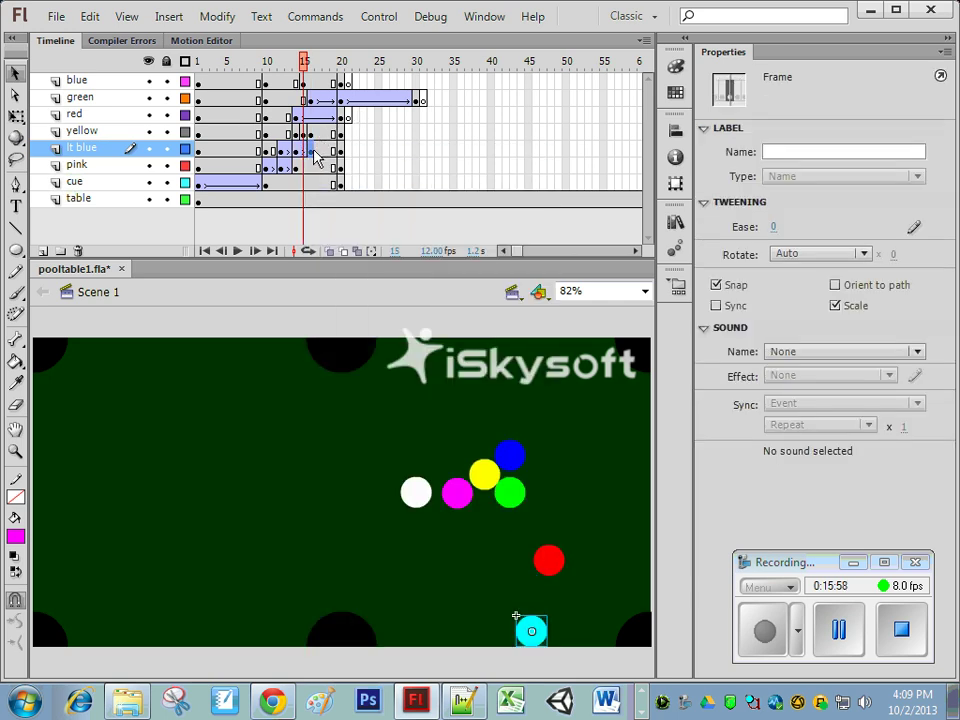
{"action": "left_click", "coordinate": [341, 152]}
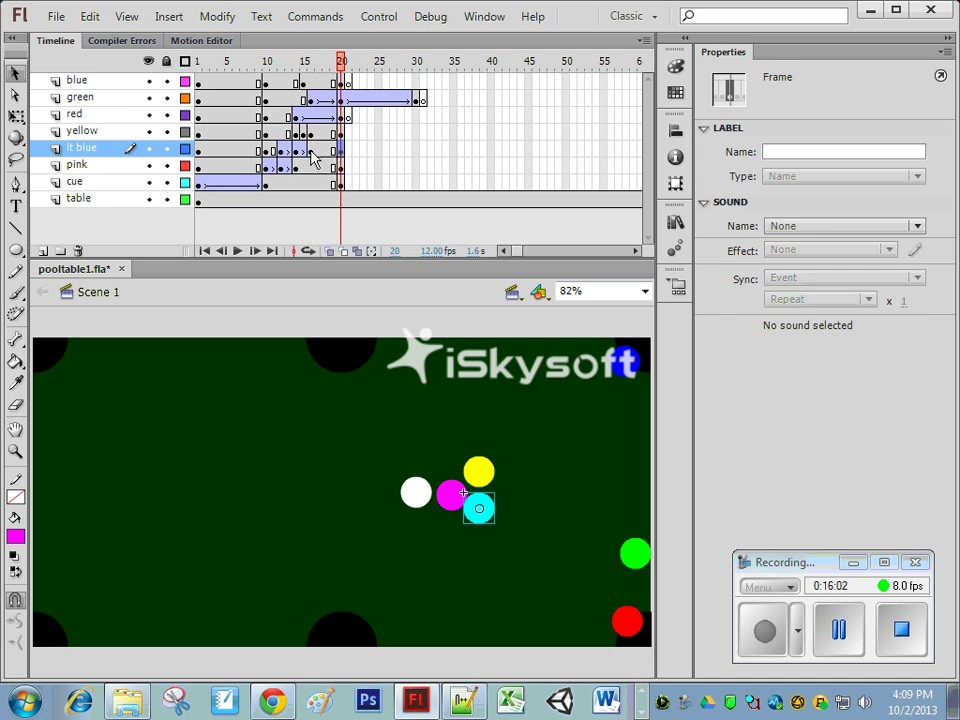
{"action": "left_click", "coordinate": [312, 152]}
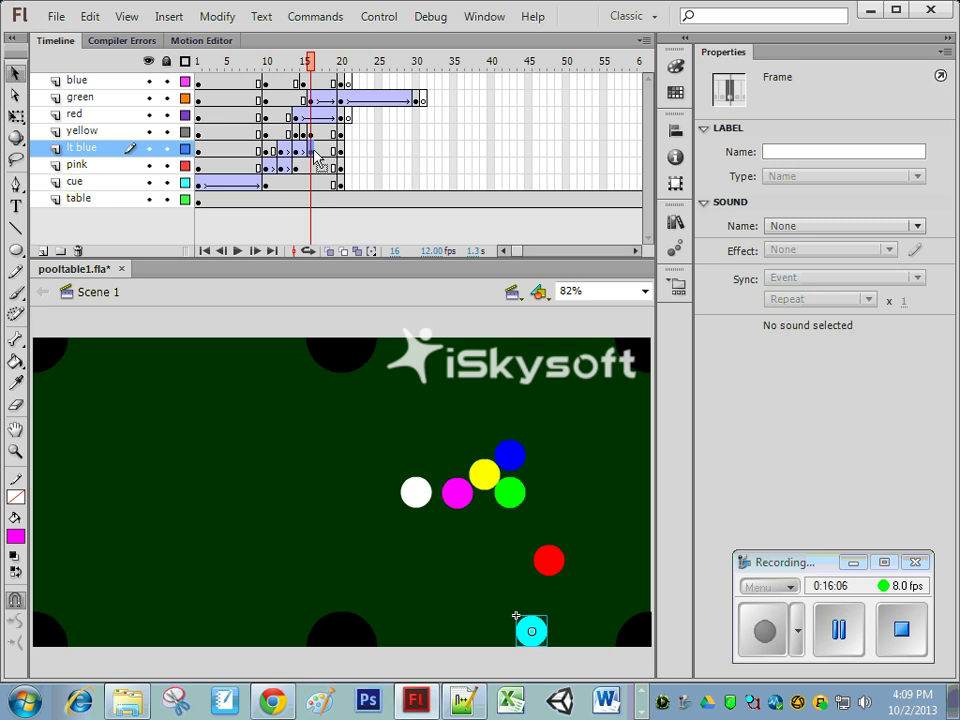
{"action": "left_click", "coordinate": [340, 156]}
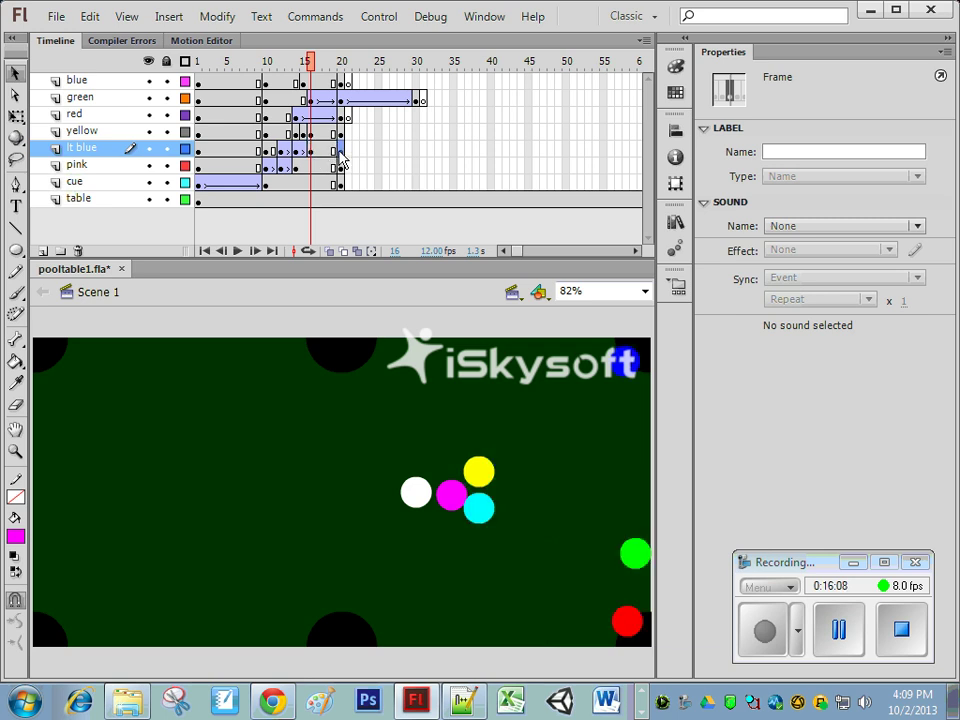
{"action": "left_click_drag", "start_coordinate": [497, 524], "coordinate": [643, 525]}
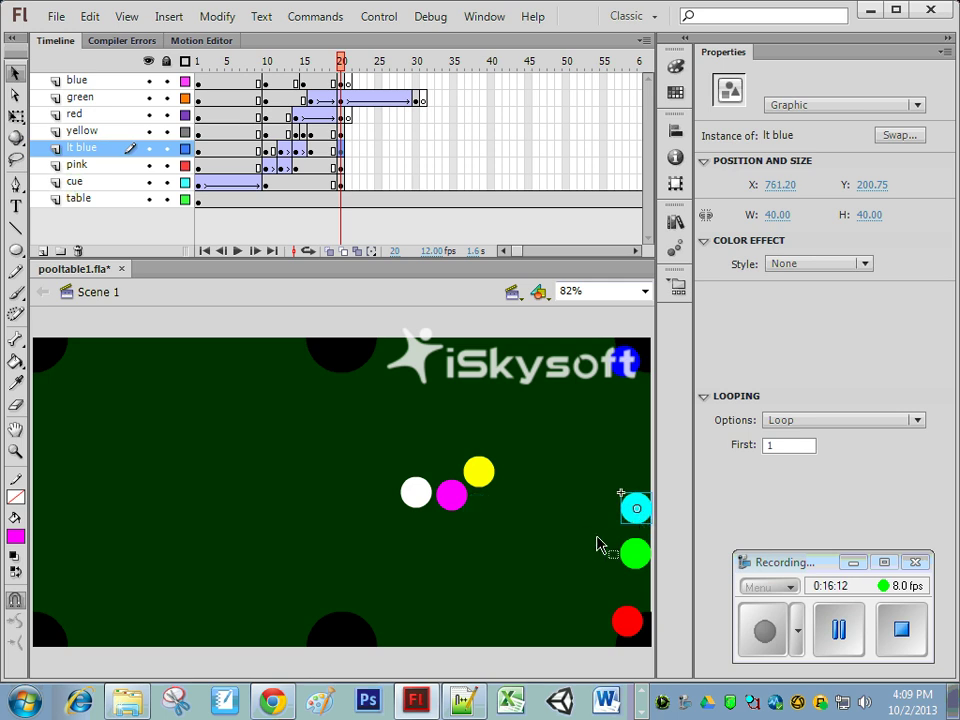
Keyframe the lt blue ball at the top cushion on frame 26, tweened from frame 20
{"action": "left_click", "coordinate": [386, 134]}
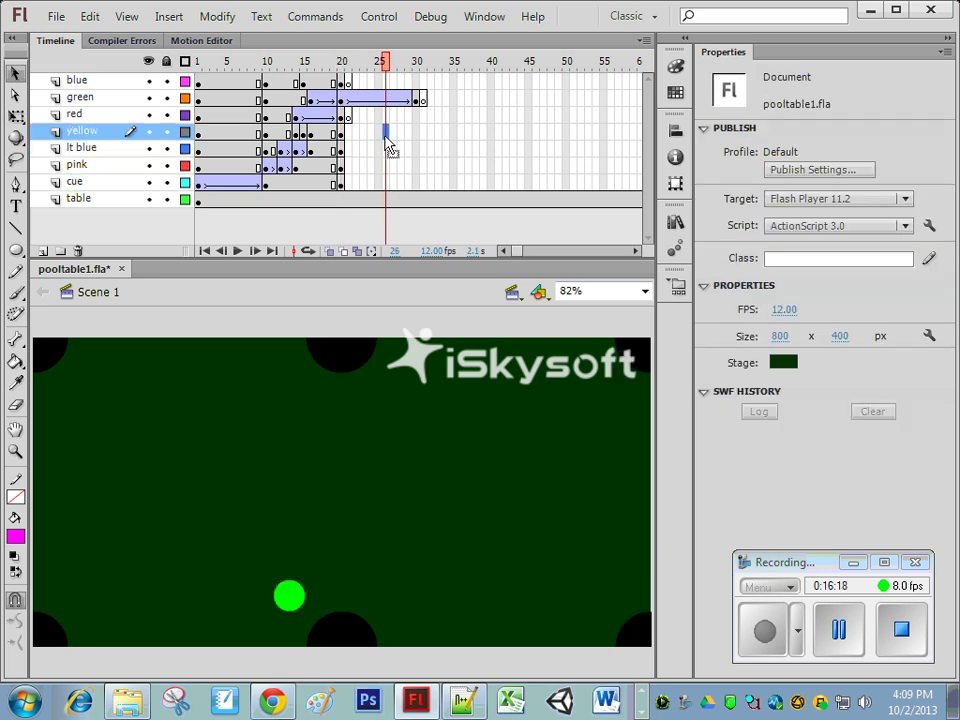
{"action": "left_click", "coordinate": [386, 148]}
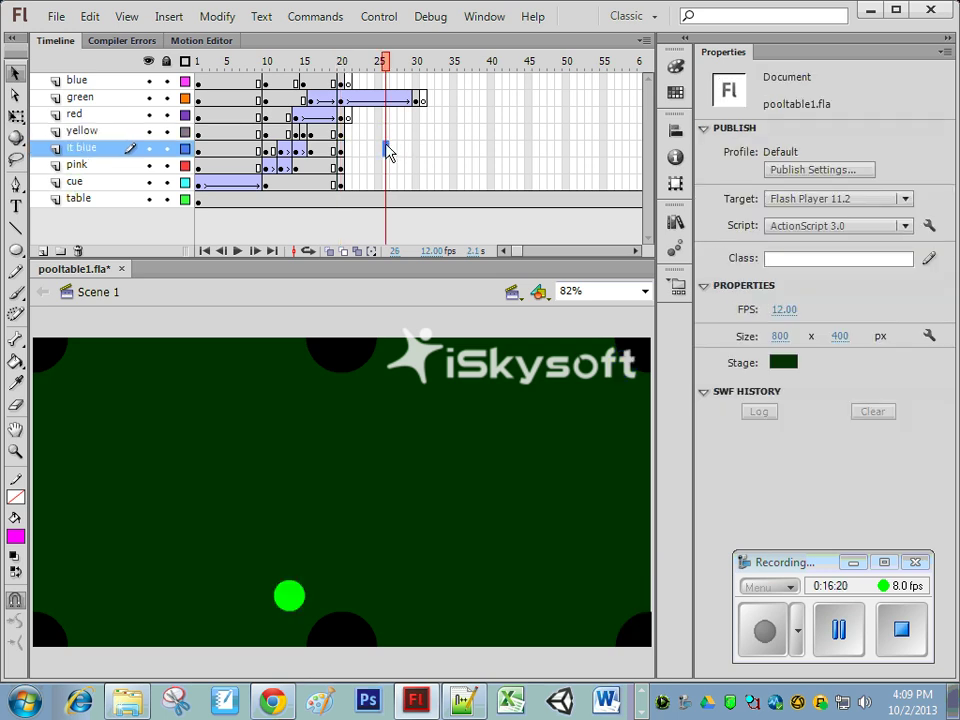
{"action": "right_click", "coordinate": [386, 148]}
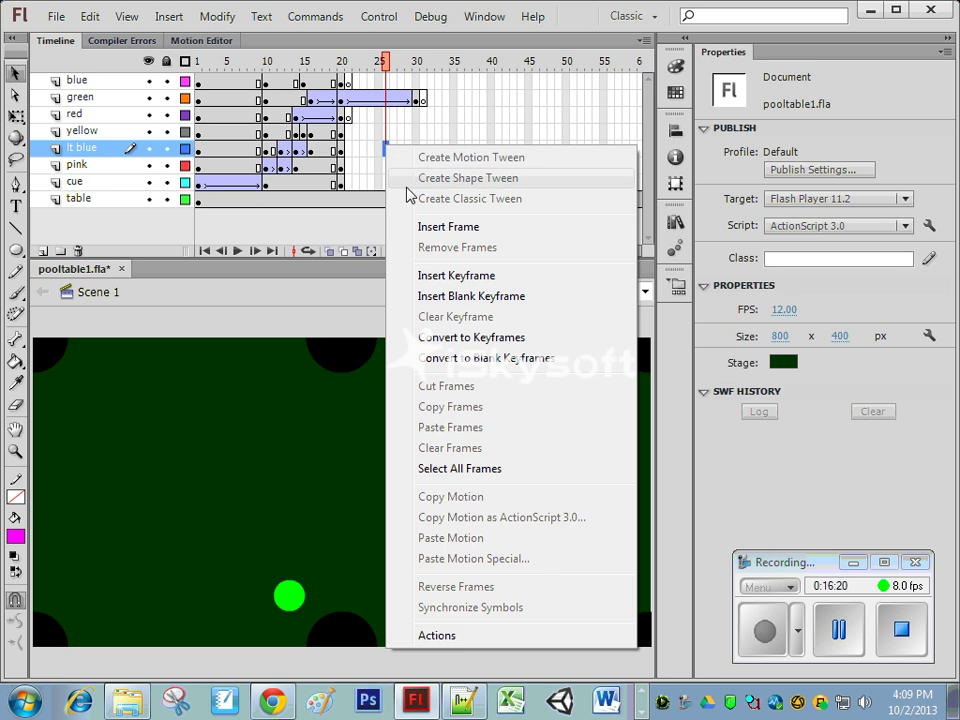
{"action": "left_click", "coordinate": [440, 275]}
{"action": "left_click_drag", "start_coordinate": [633, 516], "coordinate": [479, 366]}
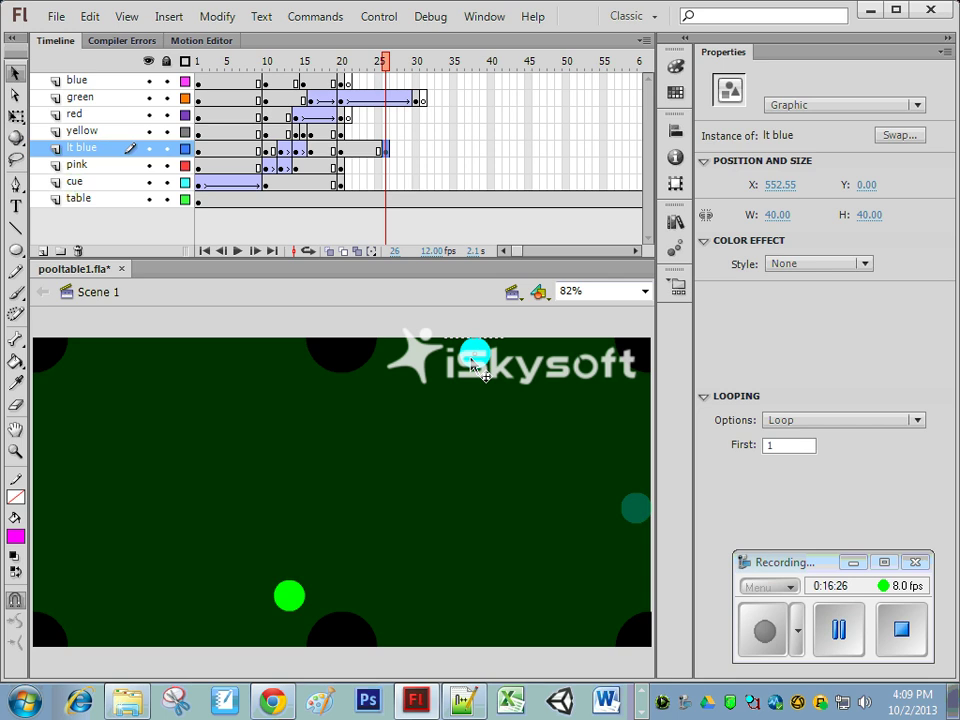
{"action": "right_click", "coordinate": [366, 150]}
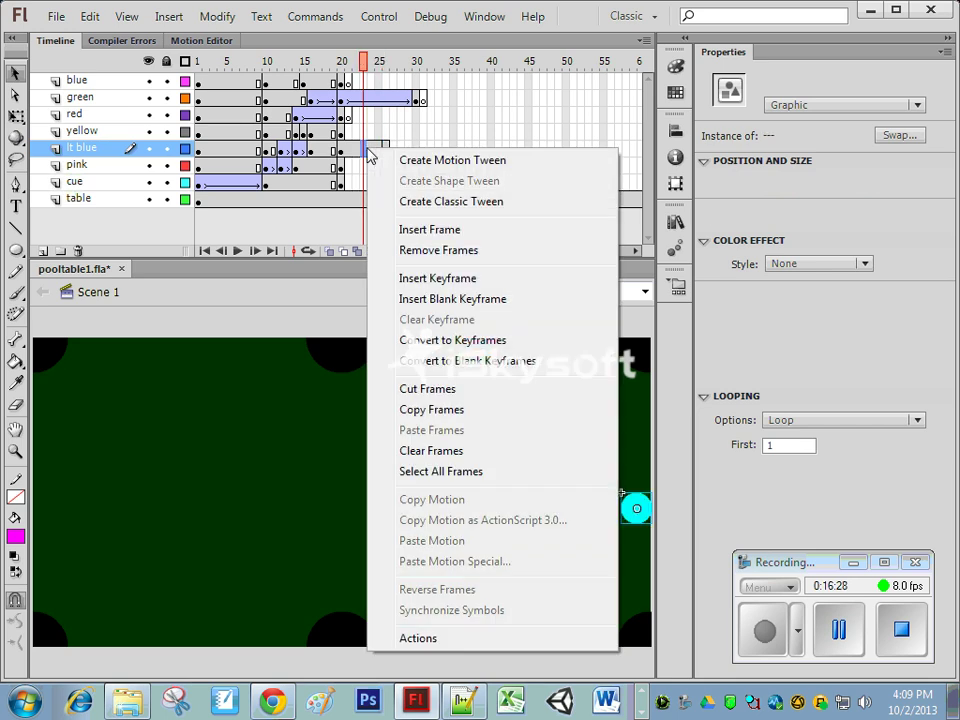
{"action": "left_click", "coordinate": [378, 200]}
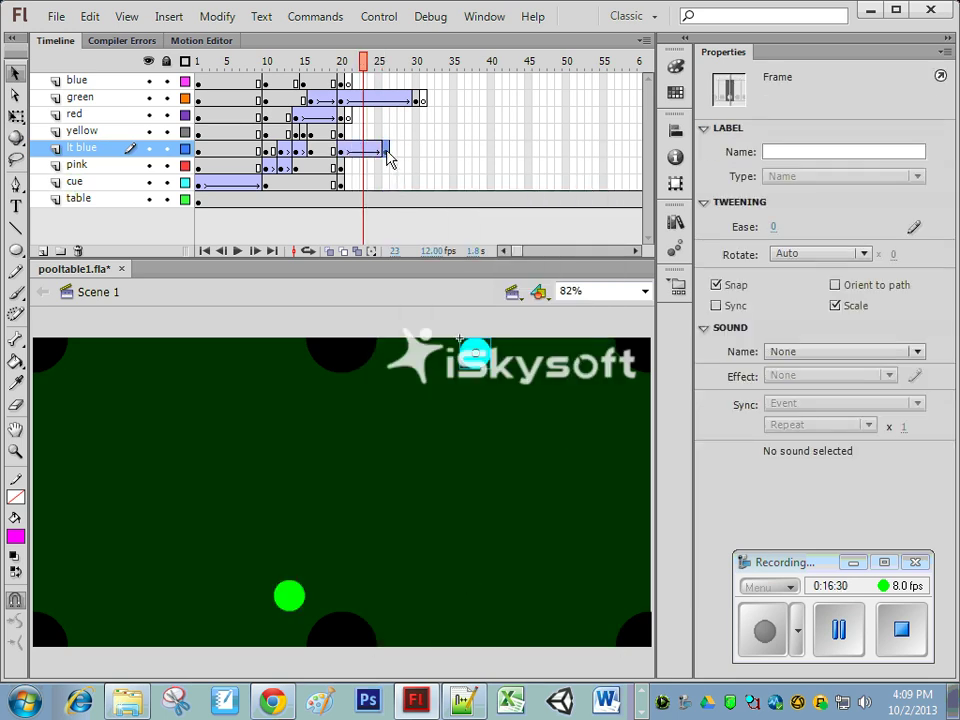
{"action": "left_click", "coordinate": [387, 151]}
Keyframe the lt blue ball at the bottom cushion on frame 33, tweened from frame 26
{"action": "left_click", "coordinate": [440, 153]}
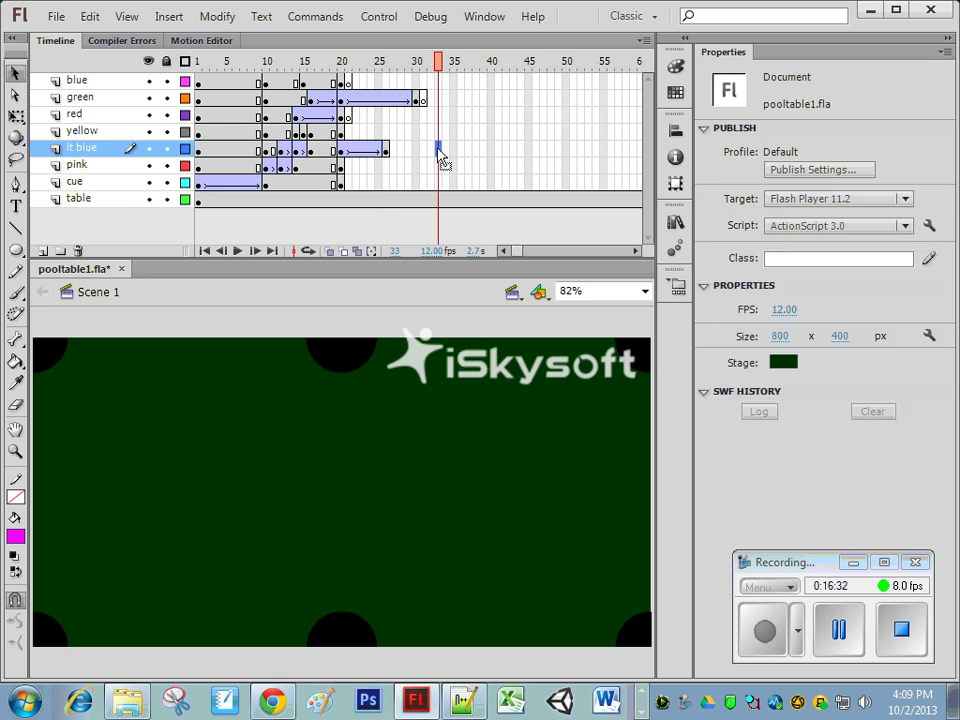
{"action": "right_click", "coordinate": [440, 153]}
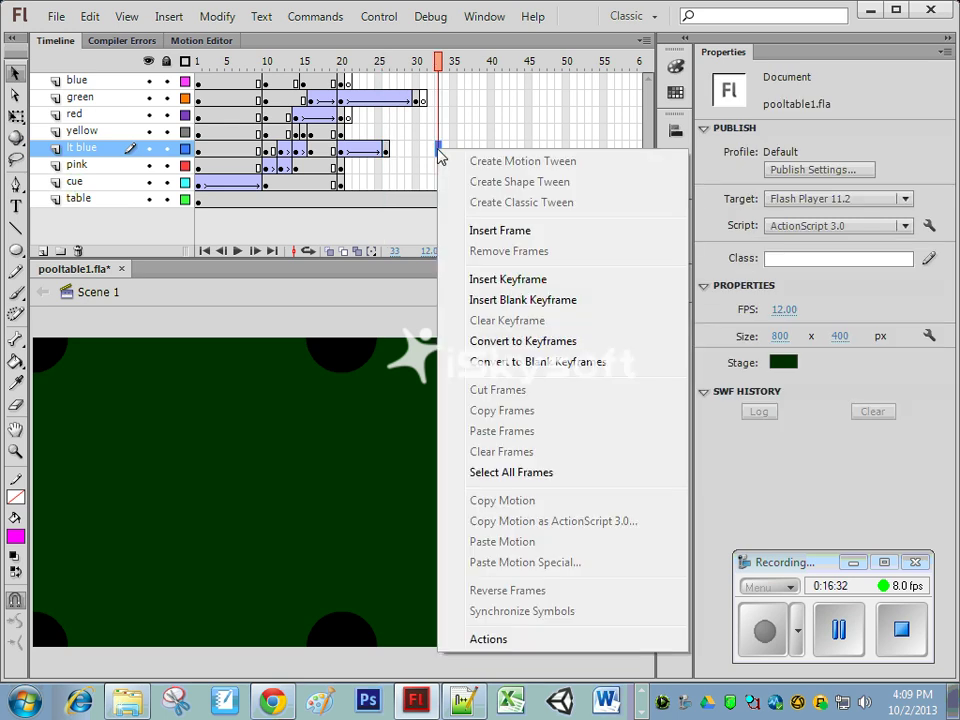
{"action": "left_click", "coordinate": [505, 279]}
{"action": "left_click_drag", "start_coordinate": [472, 376], "coordinate": [212, 644]}
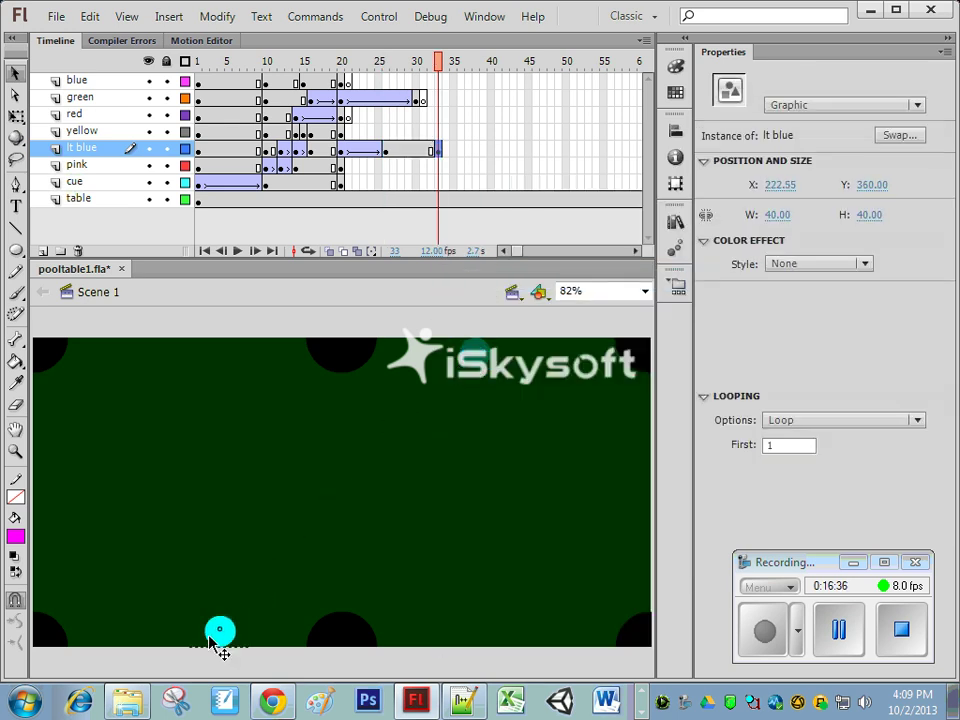
{"action": "left_click", "coordinate": [403, 150]}
{"action": "right_click", "coordinate": [403, 150]}
{"action": "left_click", "coordinate": [440, 202]}
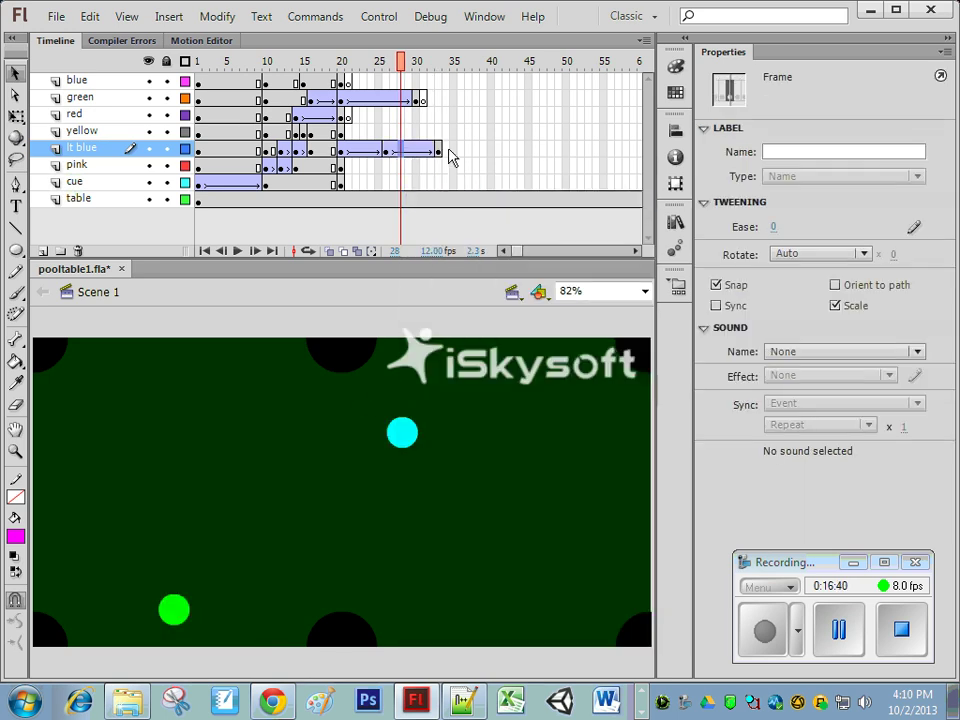
Tween the lt blue ball into the top-left pocket at frame 40, vanishing with a blank keyframe at 41
{"action": "left_click", "coordinate": [491, 150]}
{"action": "right_click", "coordinate": [491, 150]}
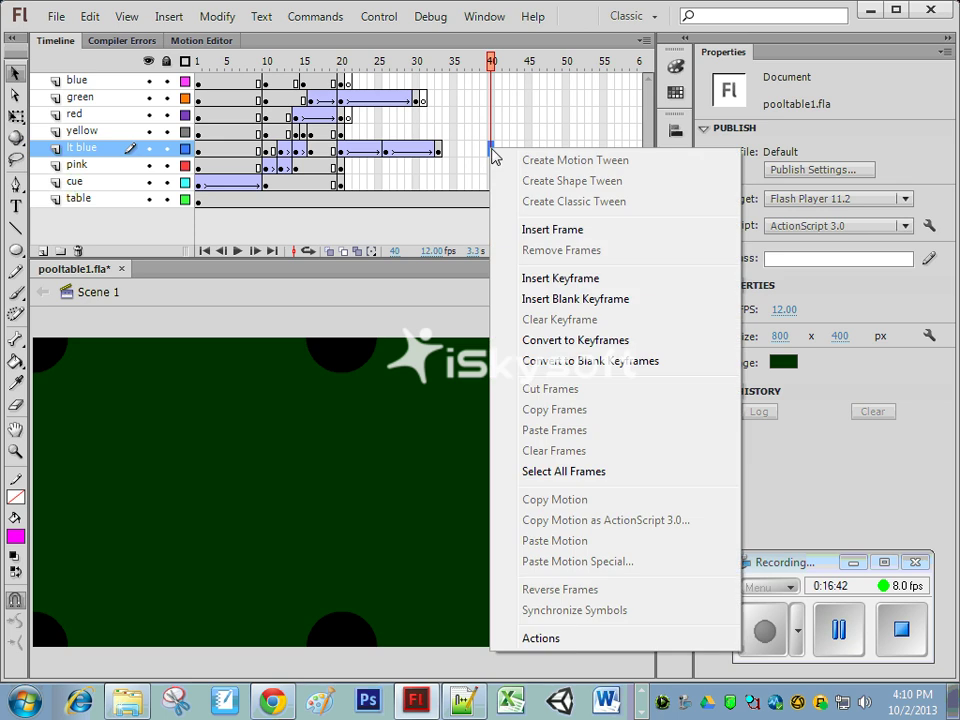
{"action": "left_click", "coordinate": [537, 288]}
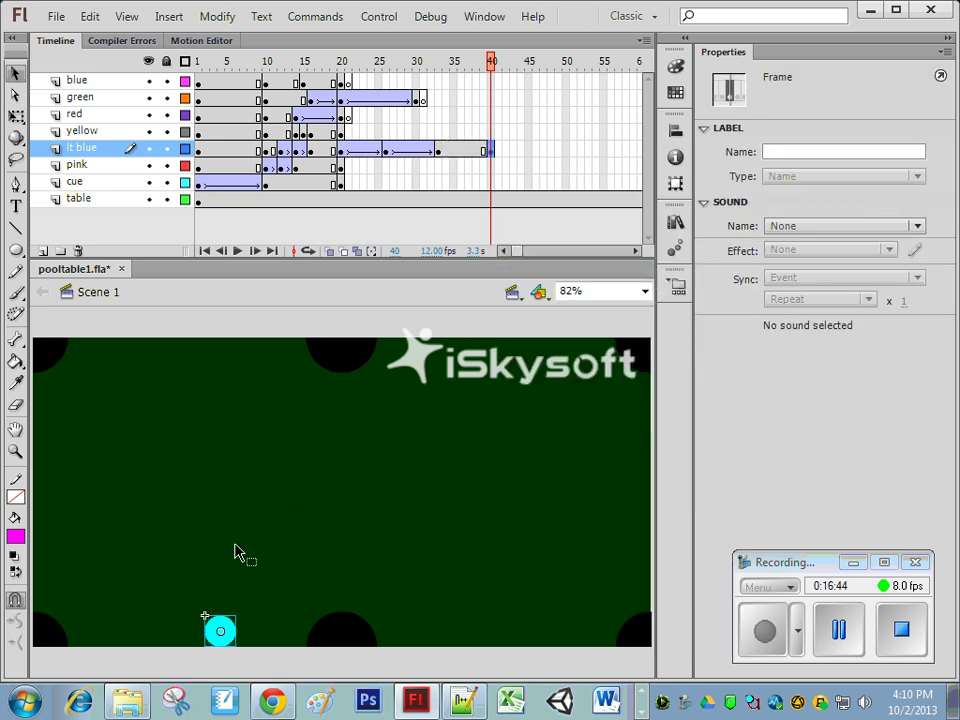
{"action": "left_click_drag", "start_coordinate": [230, 628], "coordinate": [78, 376]}
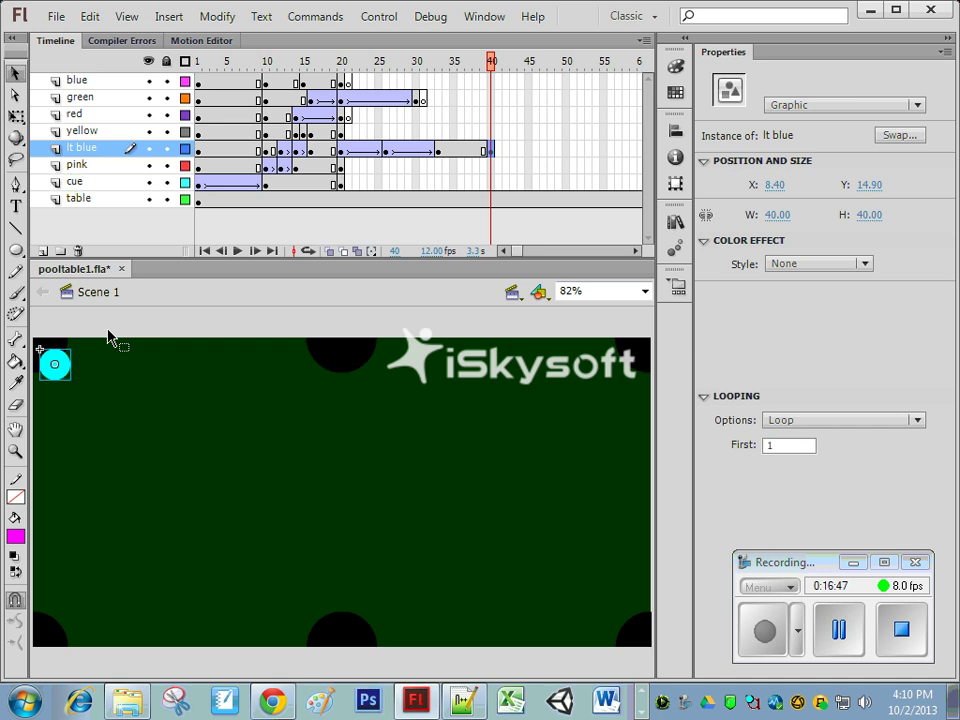
{"action": "right_click", "coordinate": [453, 149]}
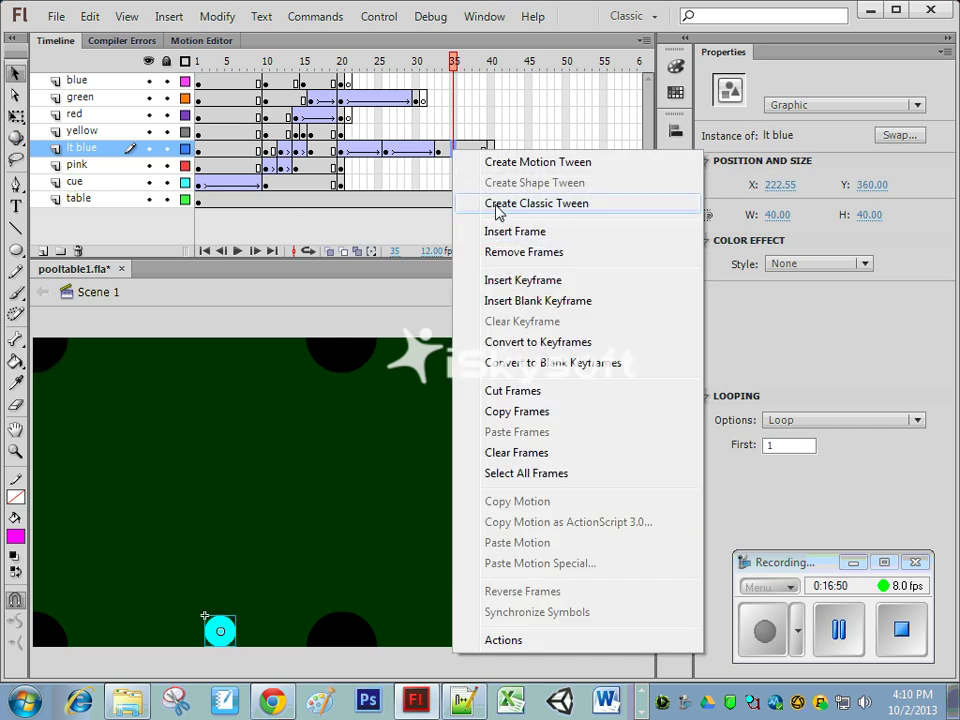
{"action": "left_click", "coordinate": [497, 204]}
{"action": "right_click", "coordinate": [501, 155]}
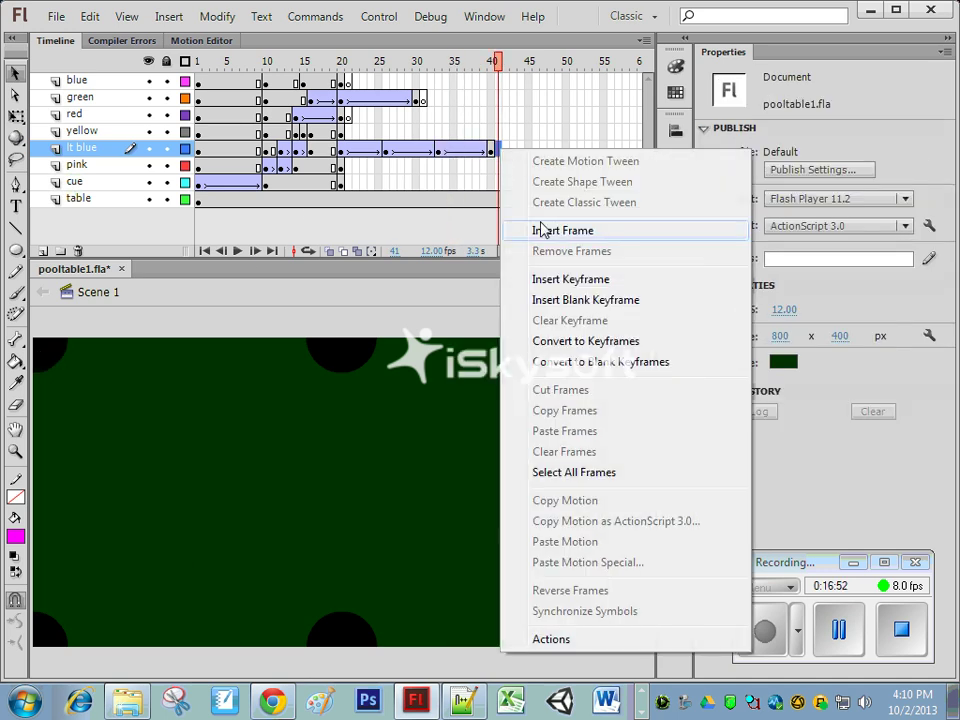
{"action": "left_click", "coordinate": [566, 301]}
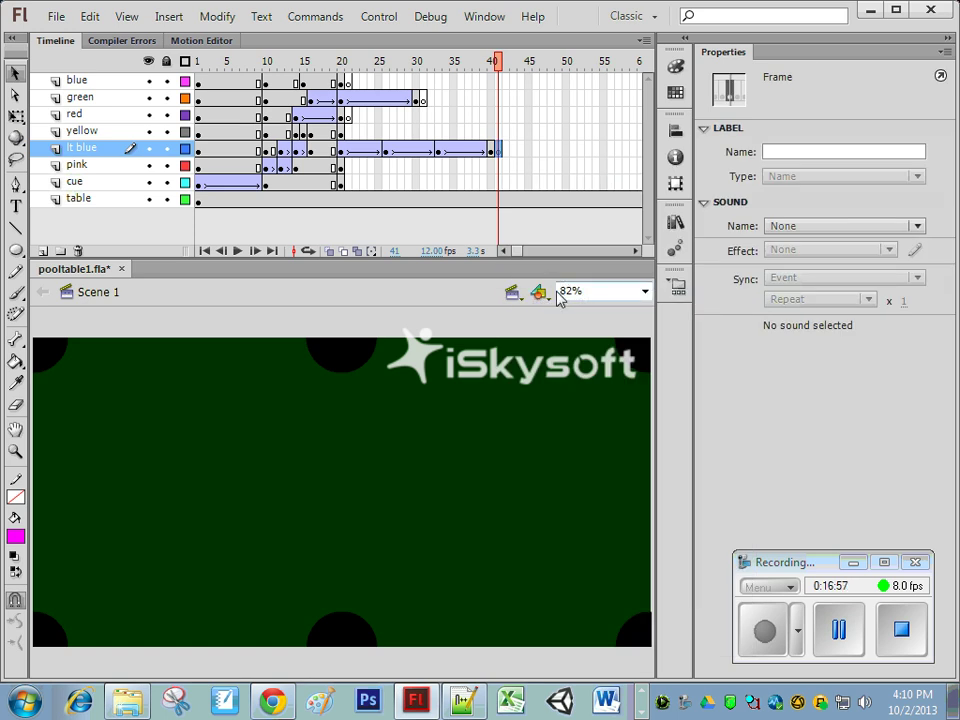
Scrub the playhead back to around frame 19 to preview the scattering balls
{"action": "left_click_drag", "start_coordinate": [497, 62], "coordinate": [338, 68]}
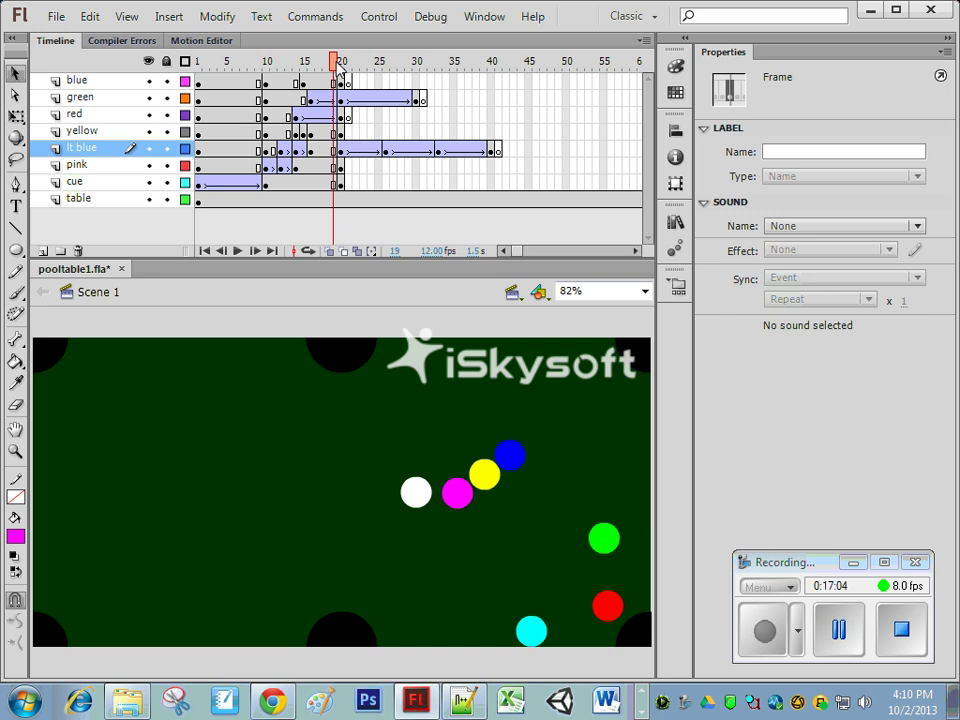